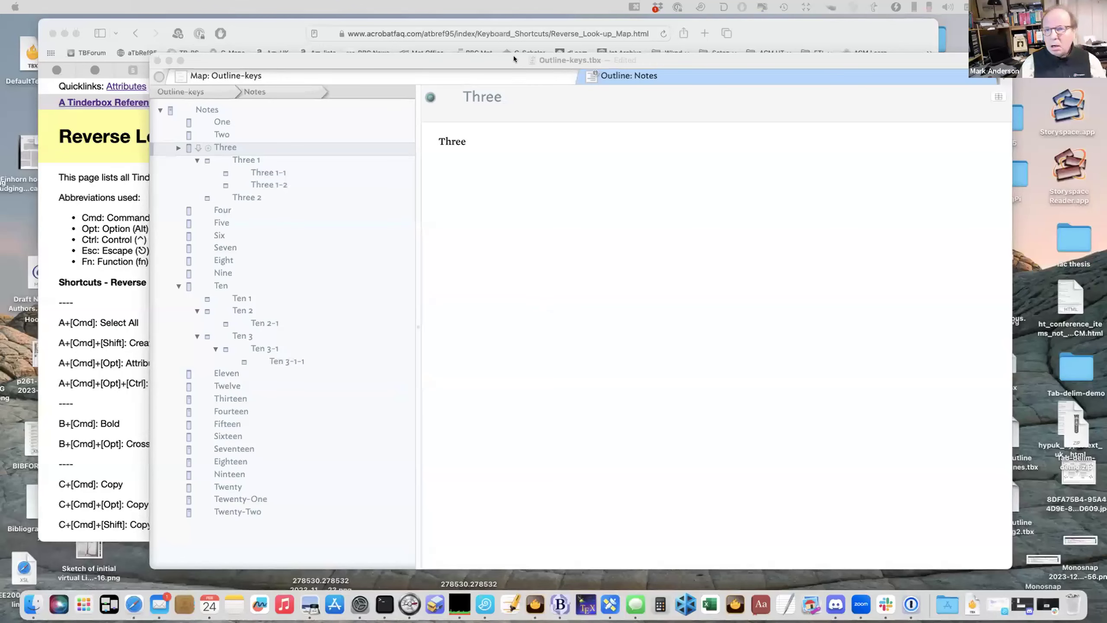
pyautogui.moveTo(510, 56)
pyautogui.mouseDown()
pyautogui.moveTo(495, 48)
pyautogui.moveTo(514, 48)
pyautogui.mouseUp()
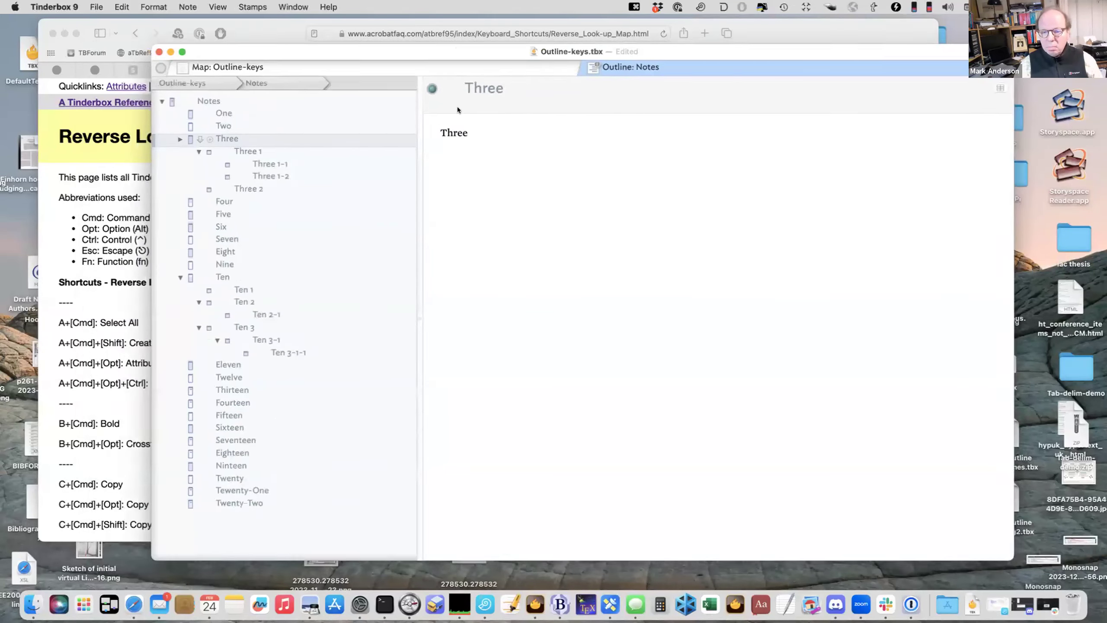
pyautogui.click(549, 289)
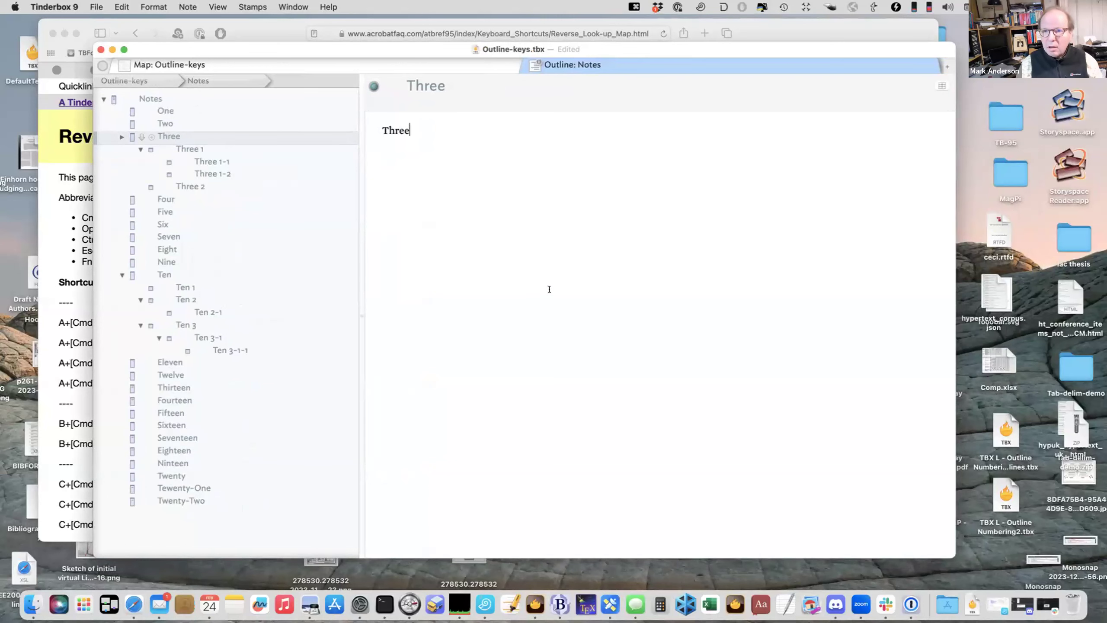
pyautogui.moveTo(427, 49); pyautogui.dragTo(445, 91)
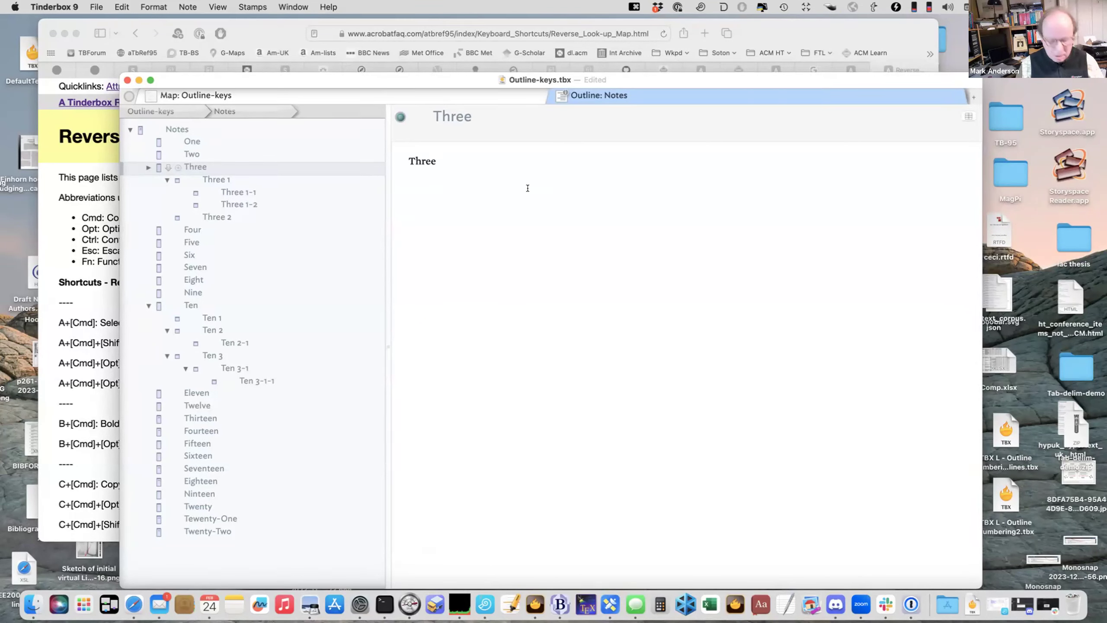
pyautogui.press('shift+super+Return')
pyautogui.press('shift+super+Return')
pyautogui.press('shift+super+Return')
pyautogui.press('shift+super+Return')
pyautogui.press('shift+super+Return')
pyautogui.press('shift+super+Return')
pyautogui.press('shift+super+Return')
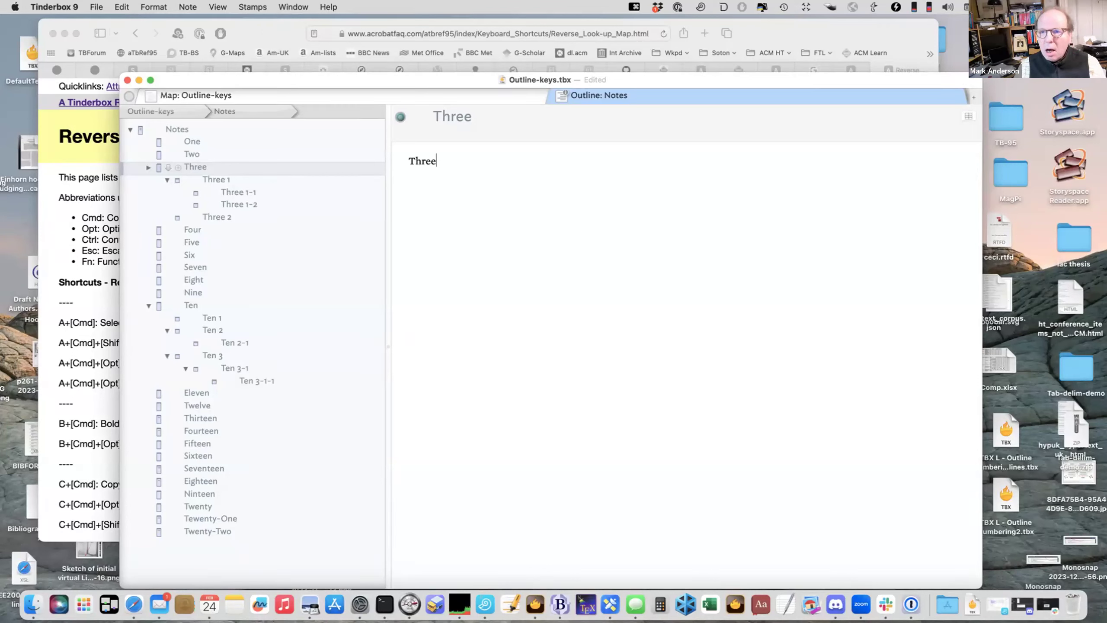
pyautogui.press('shift+super+Return')
pyautogui.press('shift+super+Return')
pyautogui.press('shift+super+Return')
pyautogui.press('shift+super+Return')
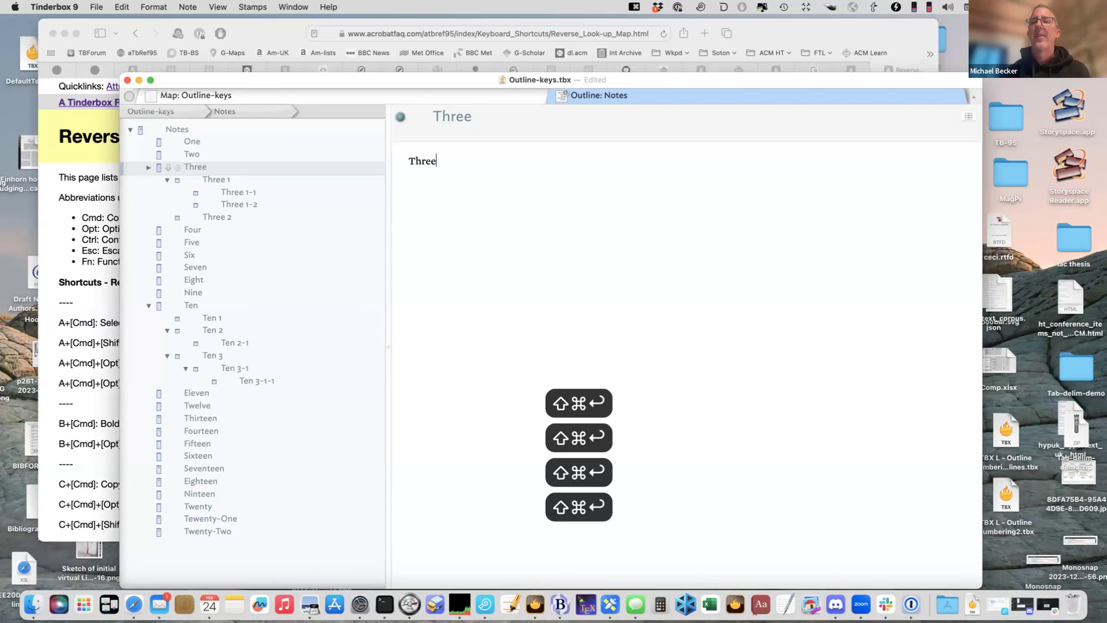
pyautogui.press('shift+super+Return')
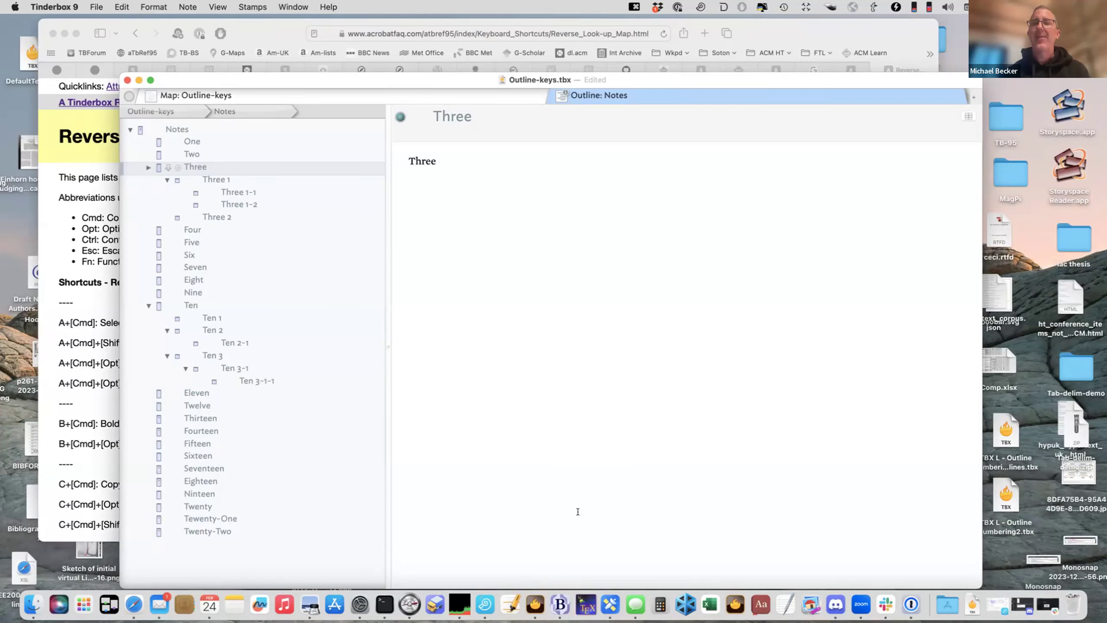
# - Enlarge the keystroke overlay's text in the KeyCastr display preferences and test it over note Three's text
pyautogui.click(634, 6)
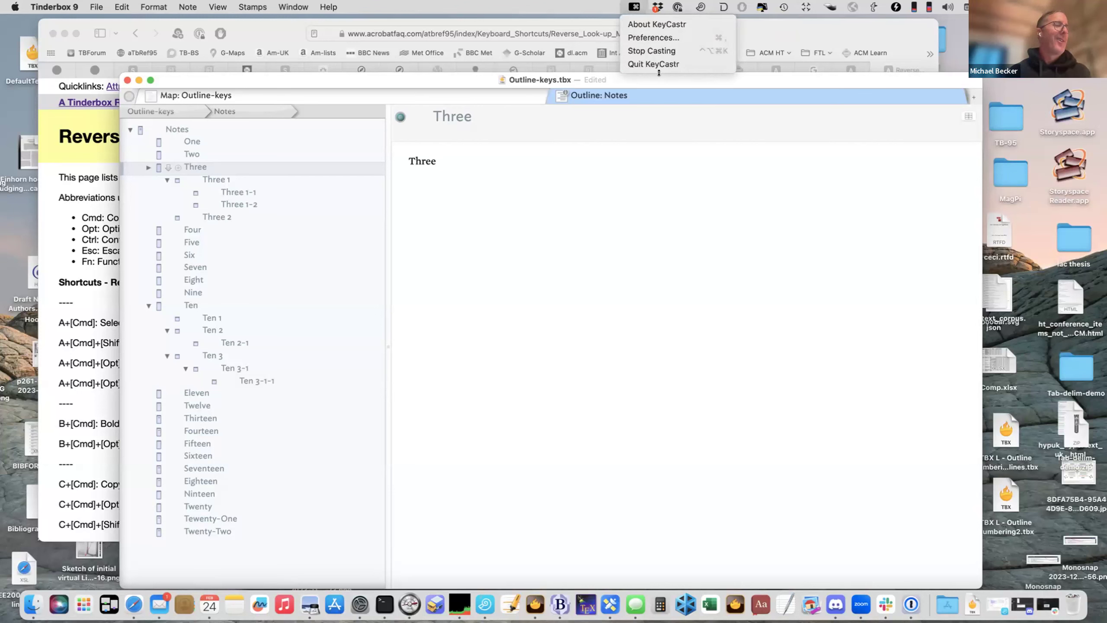
pyautogui.click(639, 37)
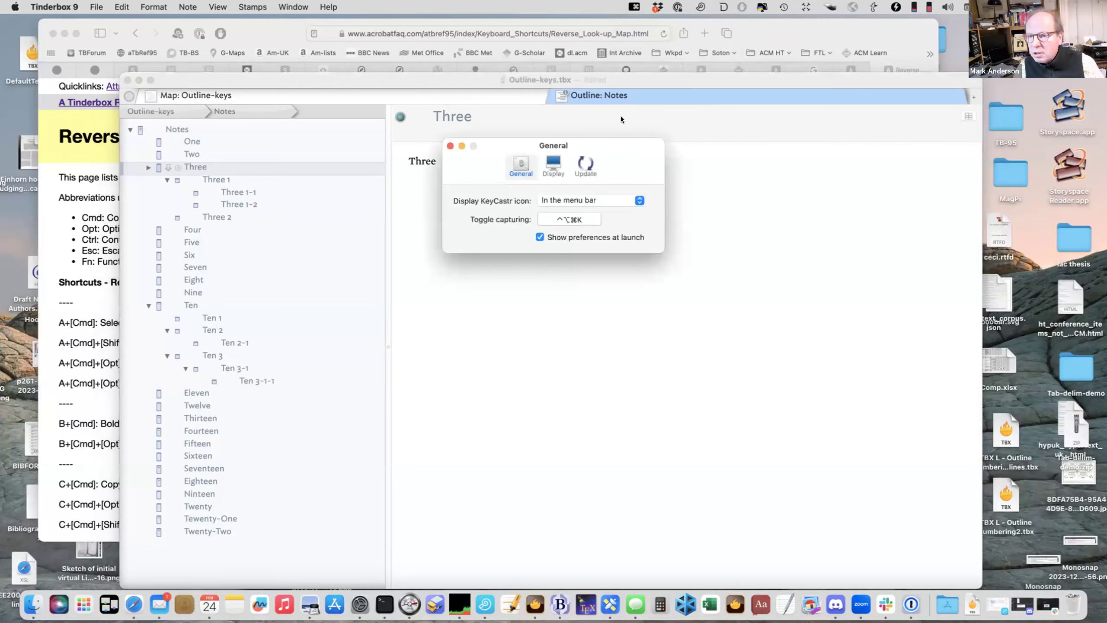
pyautogui.click(553, 165)
pyautogui.moveTo(554, 301); pyautogui.dragTo(582, 302)
pyautogui.click(744, 320)
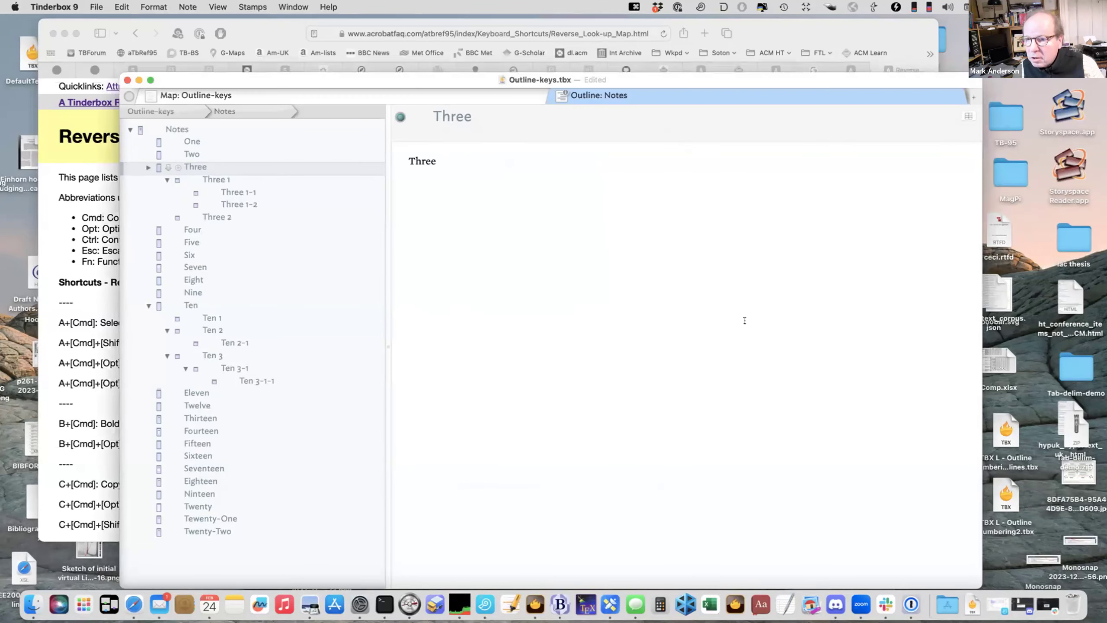
pyautogui.press('shift+super+Return')
pyautogui.press('shift+super+Return')
pyautogui.press('shift+super+Return')
pyautogui.press('shift+super+Return')
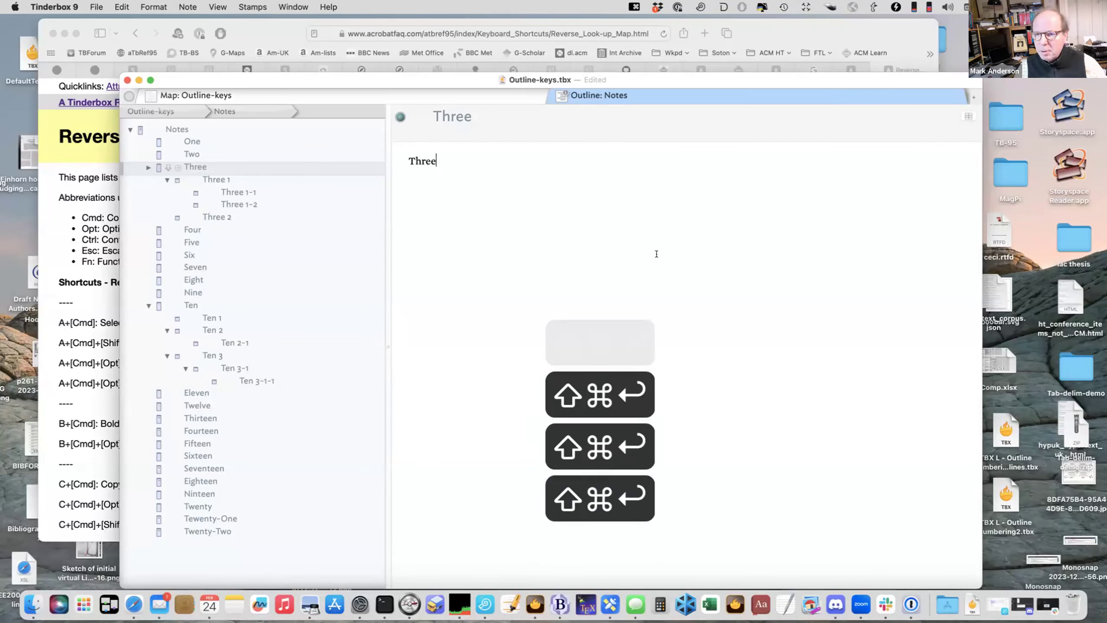
pyautogui.moveTo(454, 75); pyautogui.dragTo(444, 47)
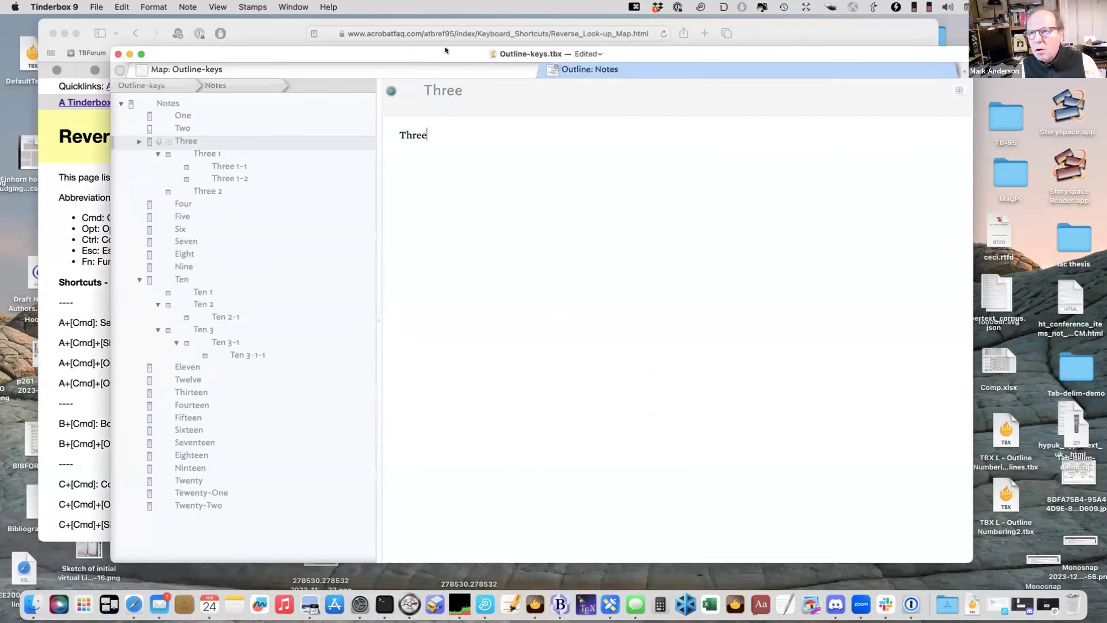
pyautogui.click(634, 6)
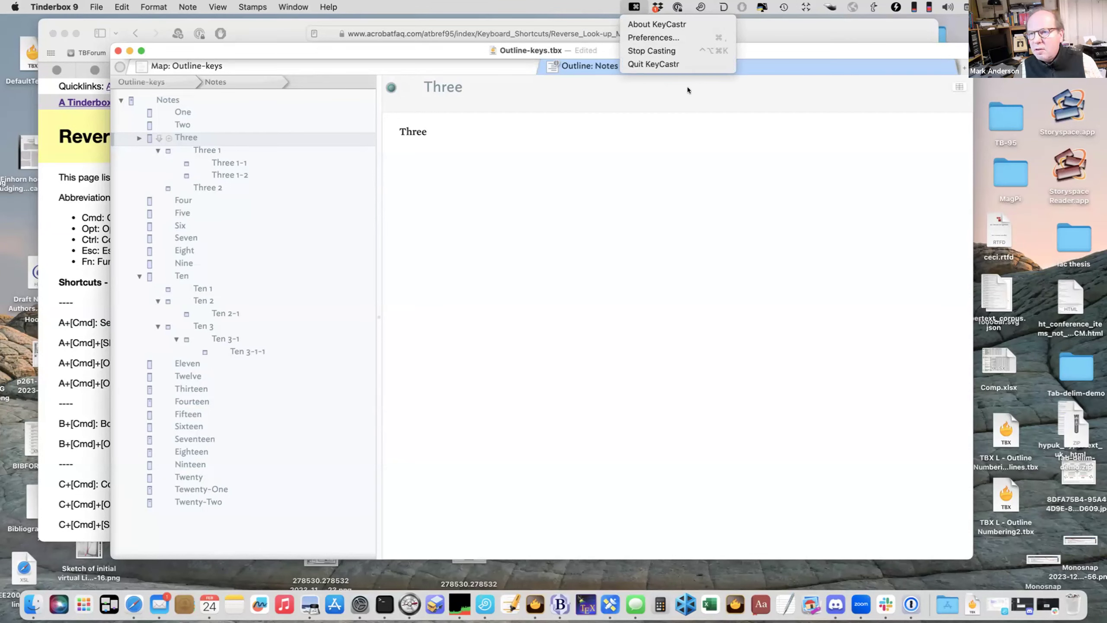
pyautogui.click(733, 199)
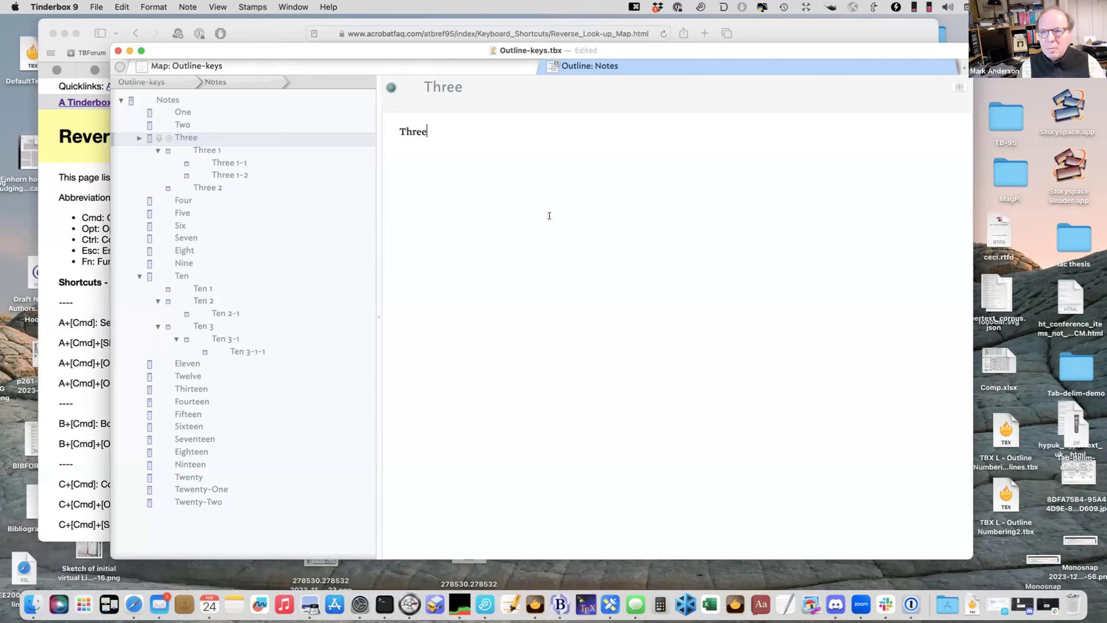
# - Switch to Safari and skim the Reverse Look-up Map page of Tinderbox keyboard shortcuts
pyautogui.click(273, 22)
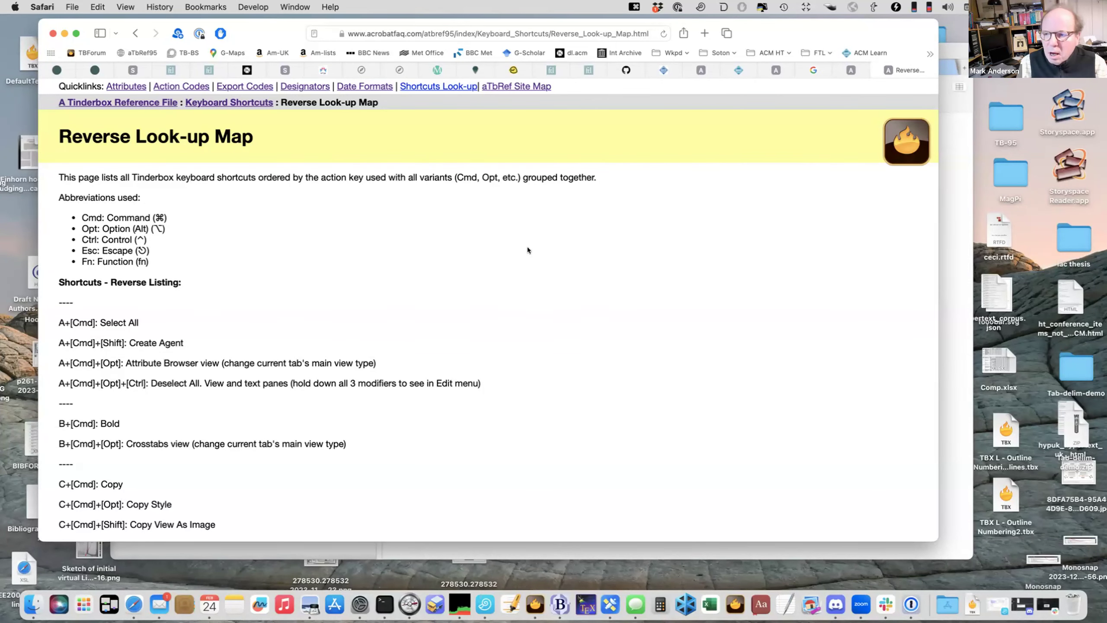
pyautogui.scroll(-20, 528, 249)
pyautogui.scroll(-20, 527, 249)
pyautogui.scroll(-3, 528, 250)
pyautogui.scroll(20, 527, 250)
pyautogui.scroll(20, 528, 247)
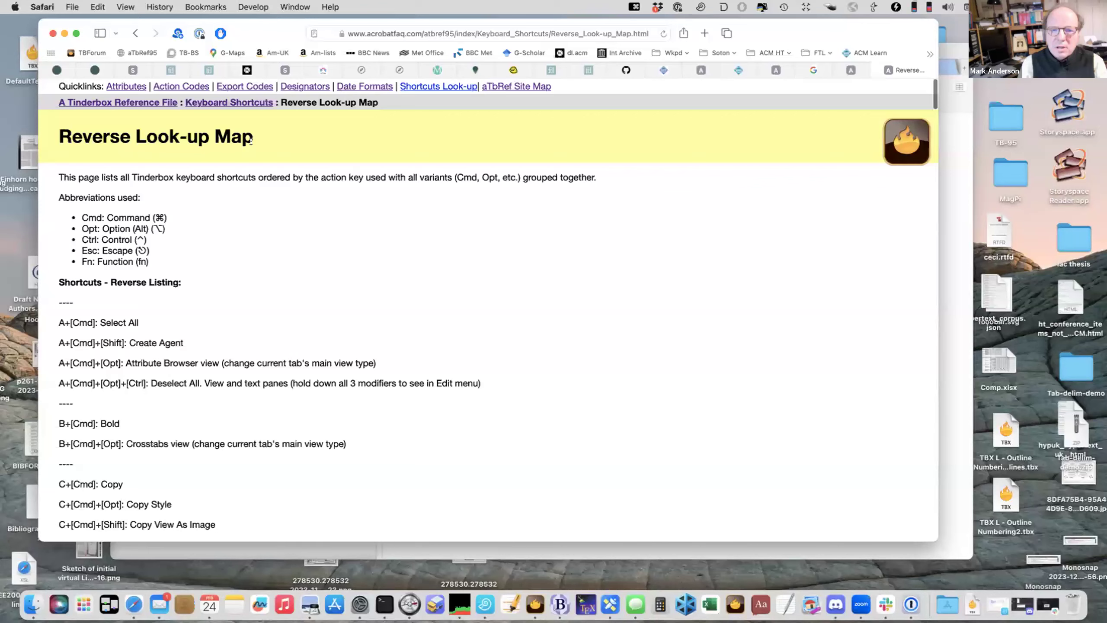
# - Examine how the reverse listing groups shortcut variants by action key, highlighting the A of the Select All entry
pyautogui.scroll(-5, 227, 242)
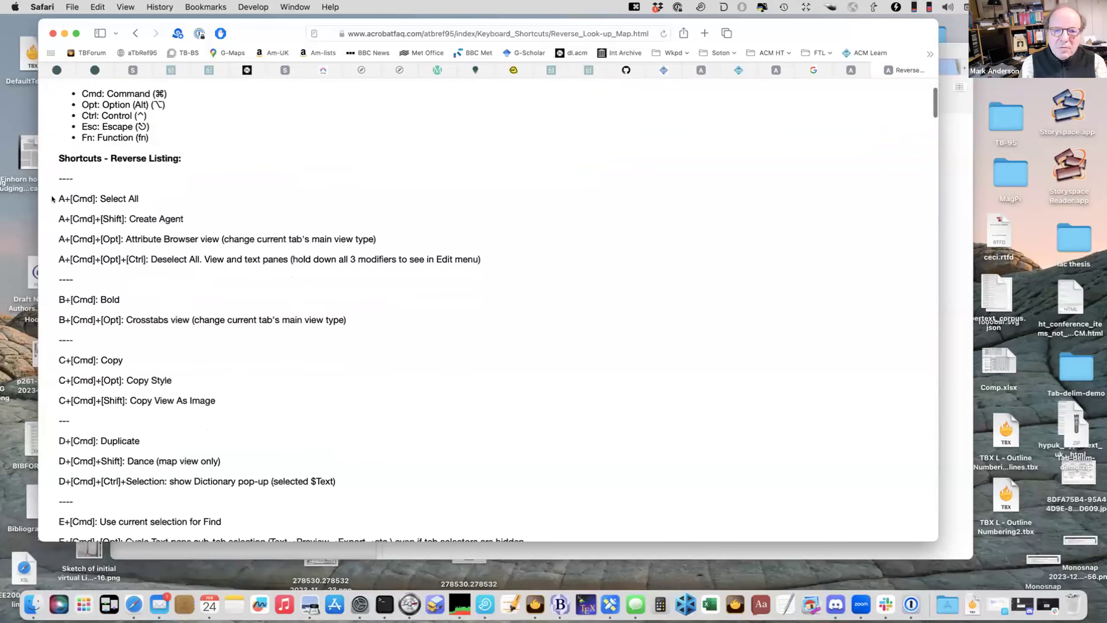
pyautogui.moveTo(58, 199); pyautogui.dragTo(66, 200)
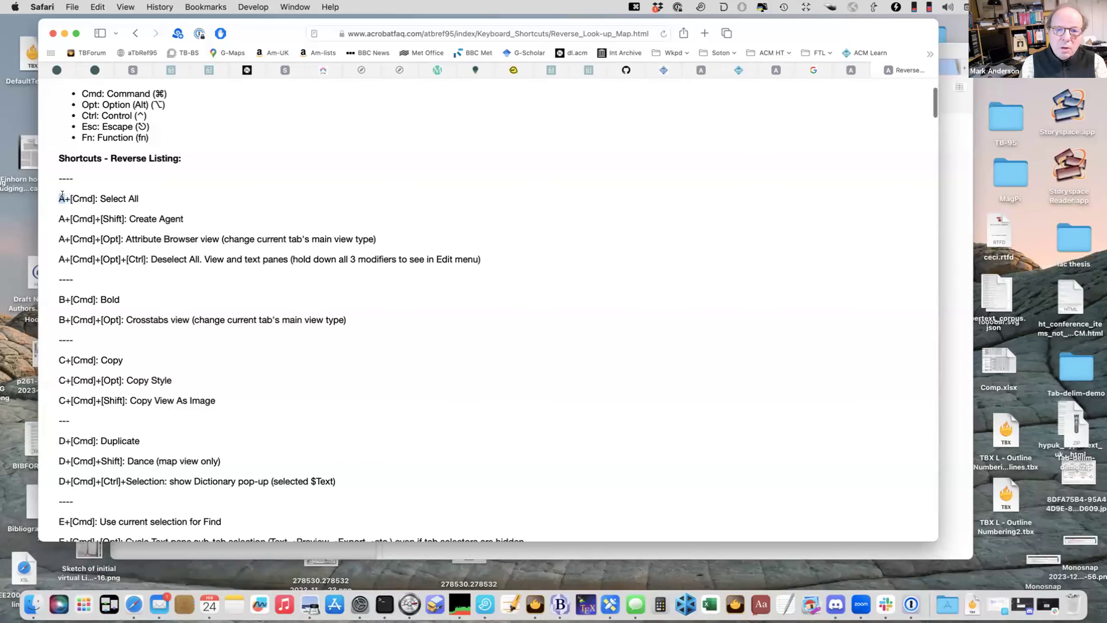
pyautogui.scroll(-4, 96, 253)
pyautogui.scroll(-20, 53, 226)
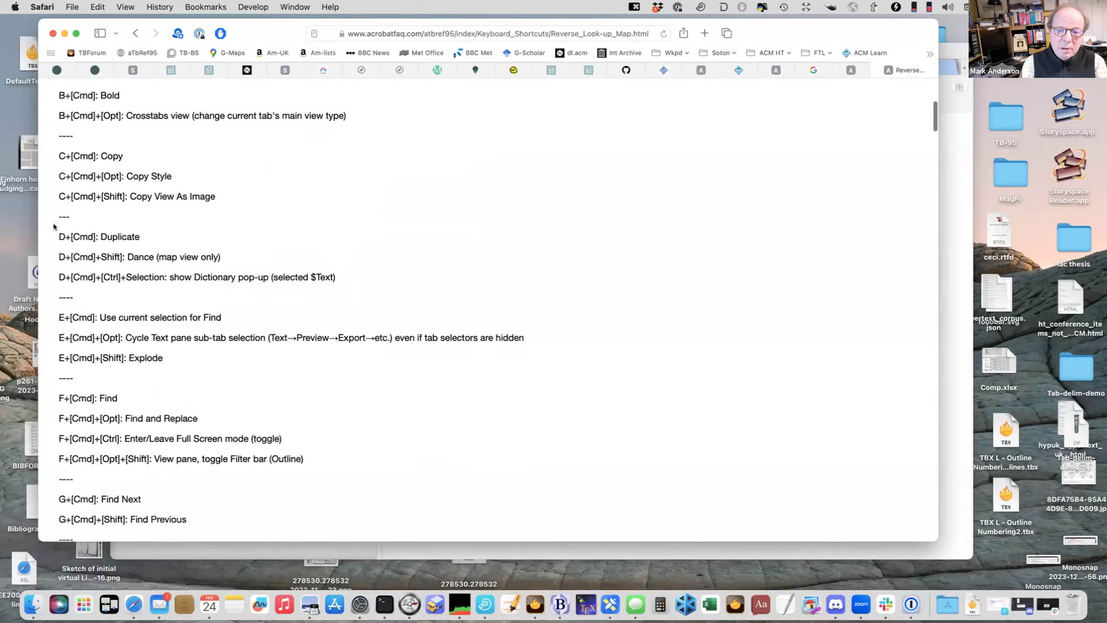
pyautogui.scroll(-20, 54, 223)
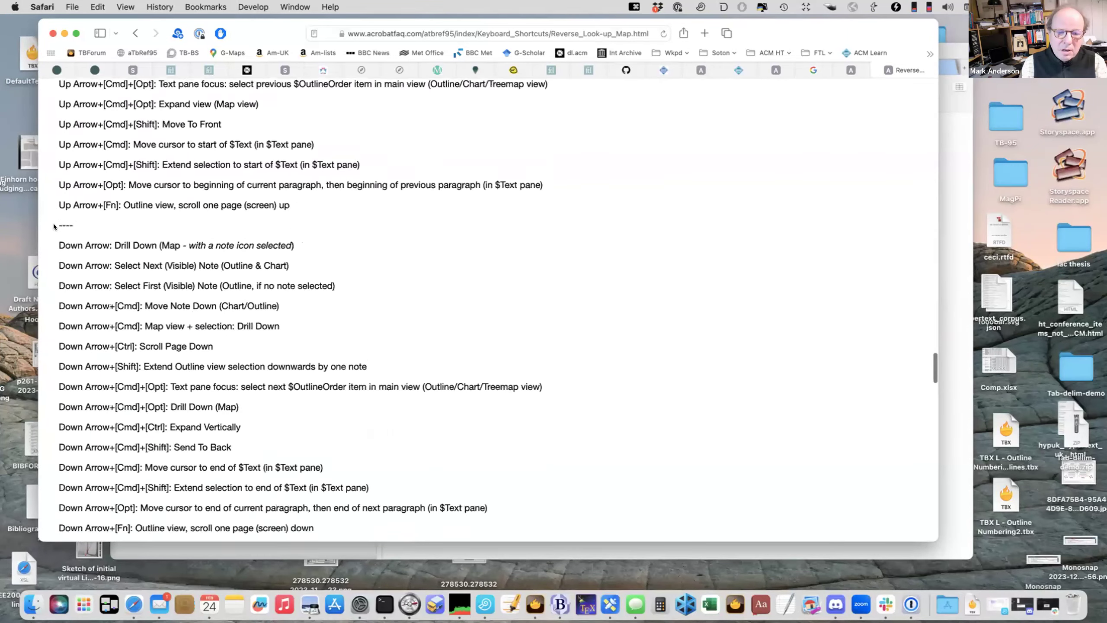
pyautogui.scroll(20, 291, 246)
pyautogui.scroll(20, 291, 246)
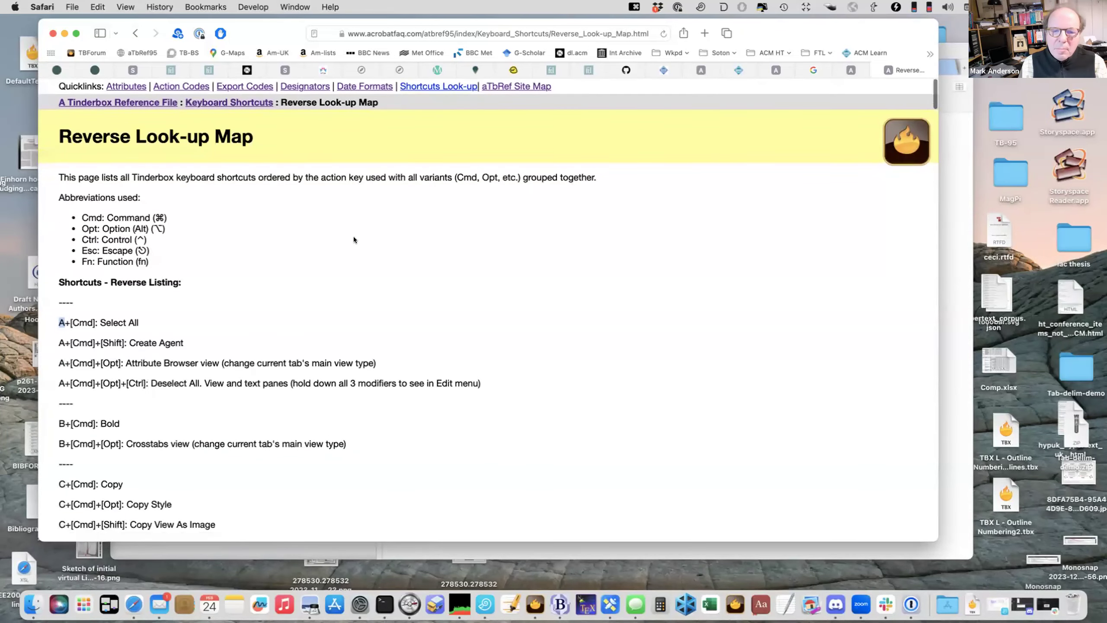
# - Review the shortcut listing through the arrow-key and Return entries, and return to the page heading
pyautogui.scroll(-20, 353, 239)
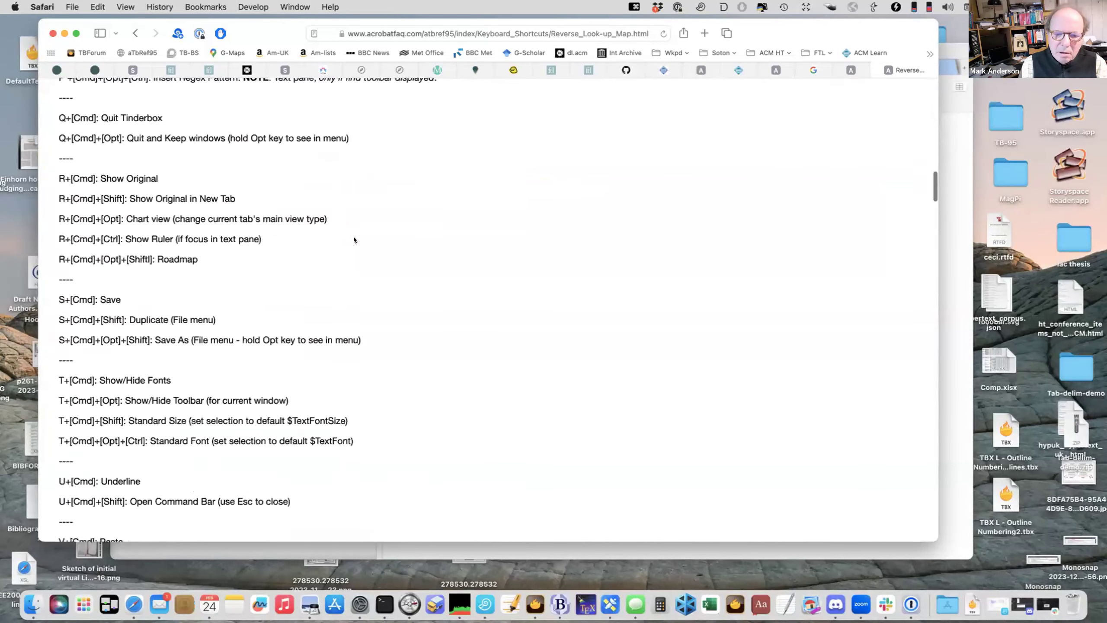
pyautogui.scroll(-20, 353, 239)
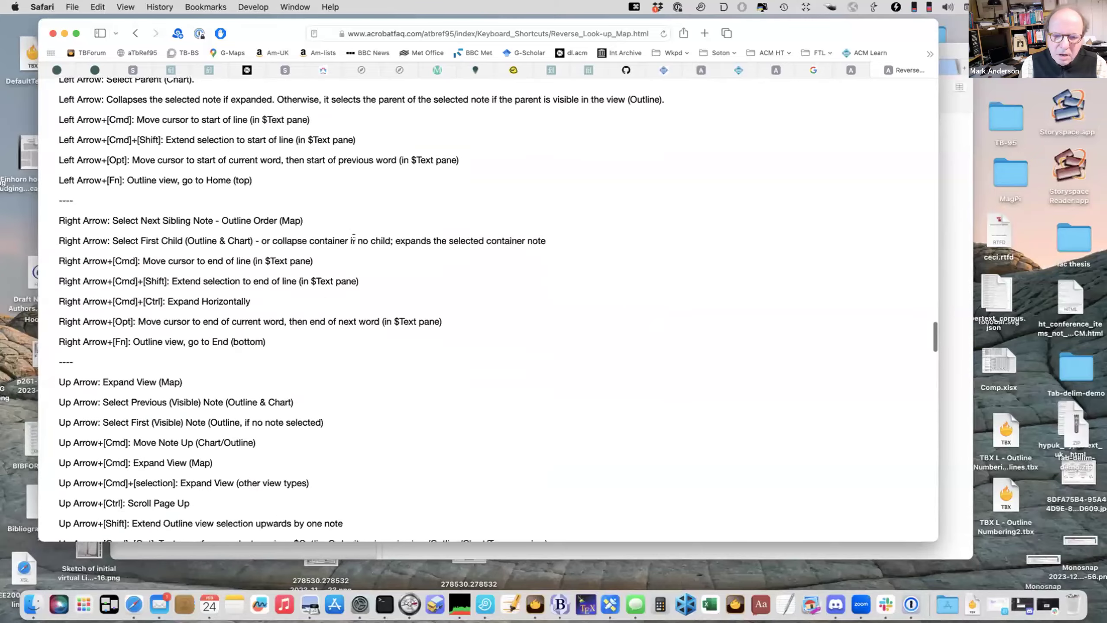
pyautogui.scroll(-20, 353, 238)
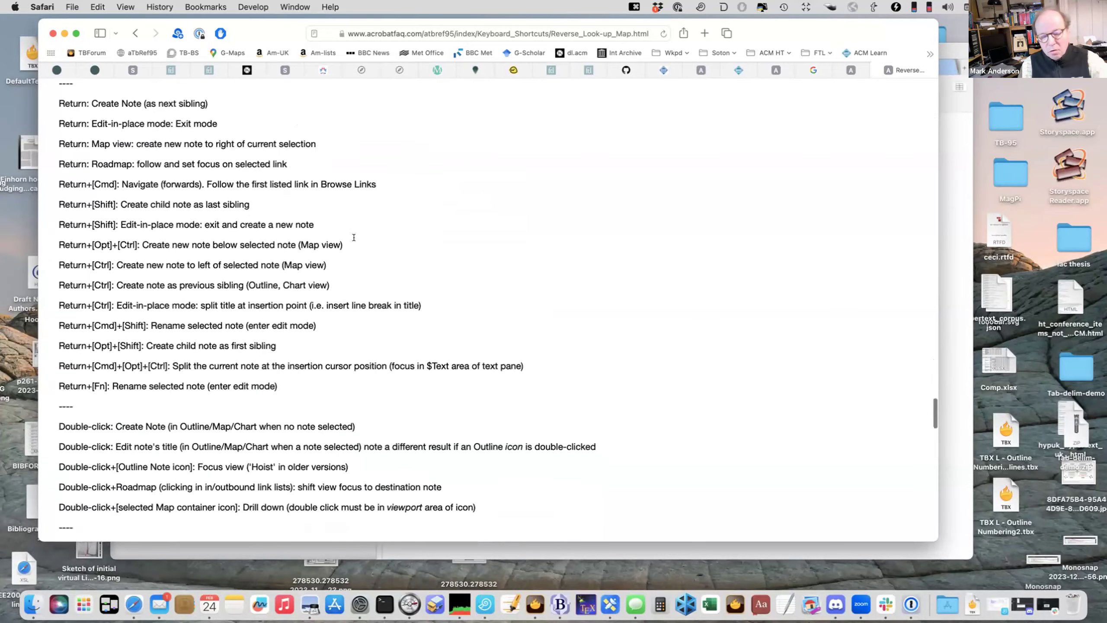
pyautogui.scroll(20, 353, 237)
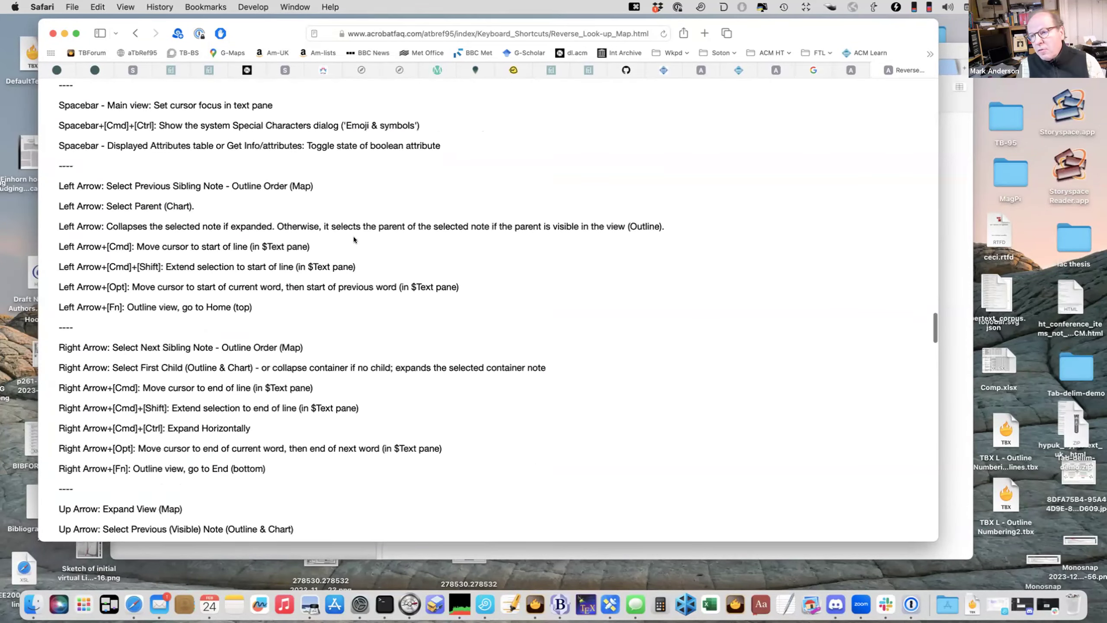
pyautogui.scroll(20, 353, 236)
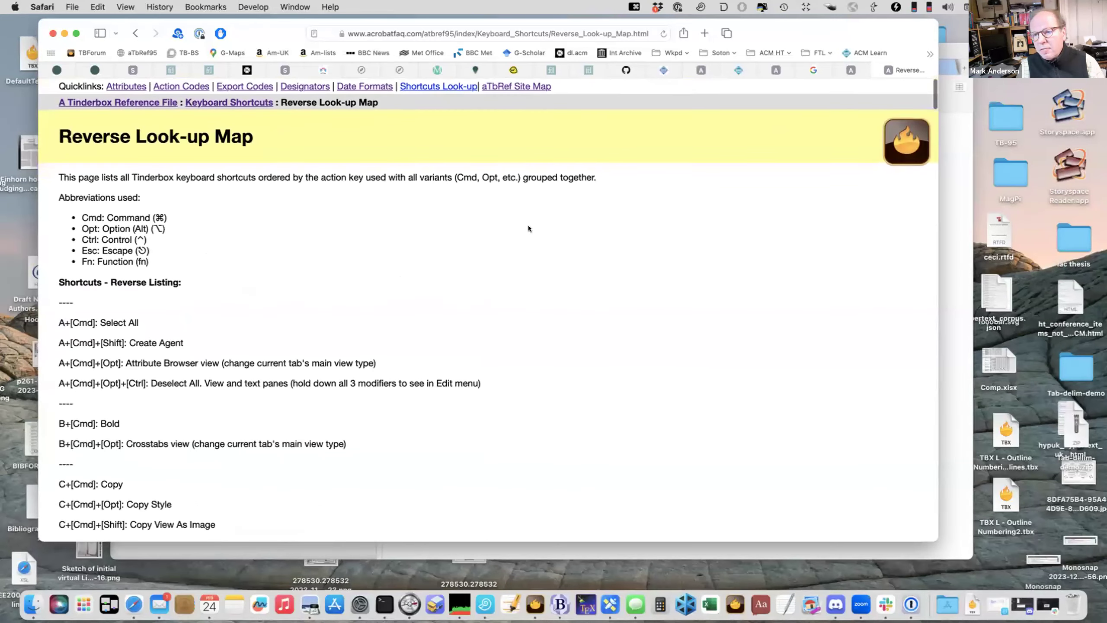
# - Search the shortcuts page for "outline", step through to the fourth match, and close the search
pyautogui.press('super+f')
pyautogui.write('ou')
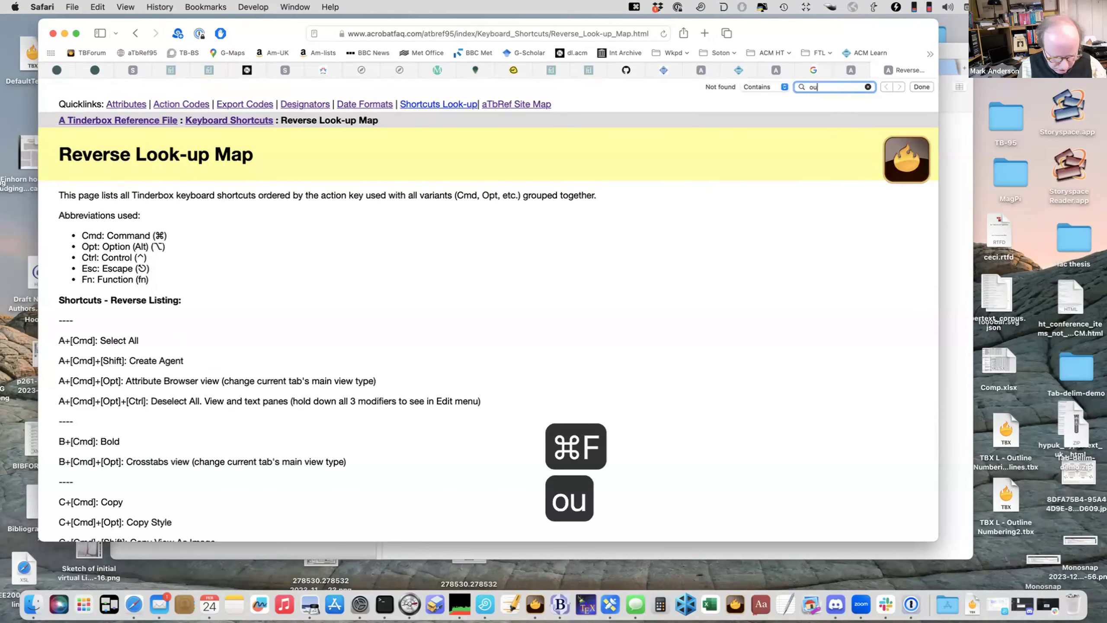
pyautogui.write('tline')
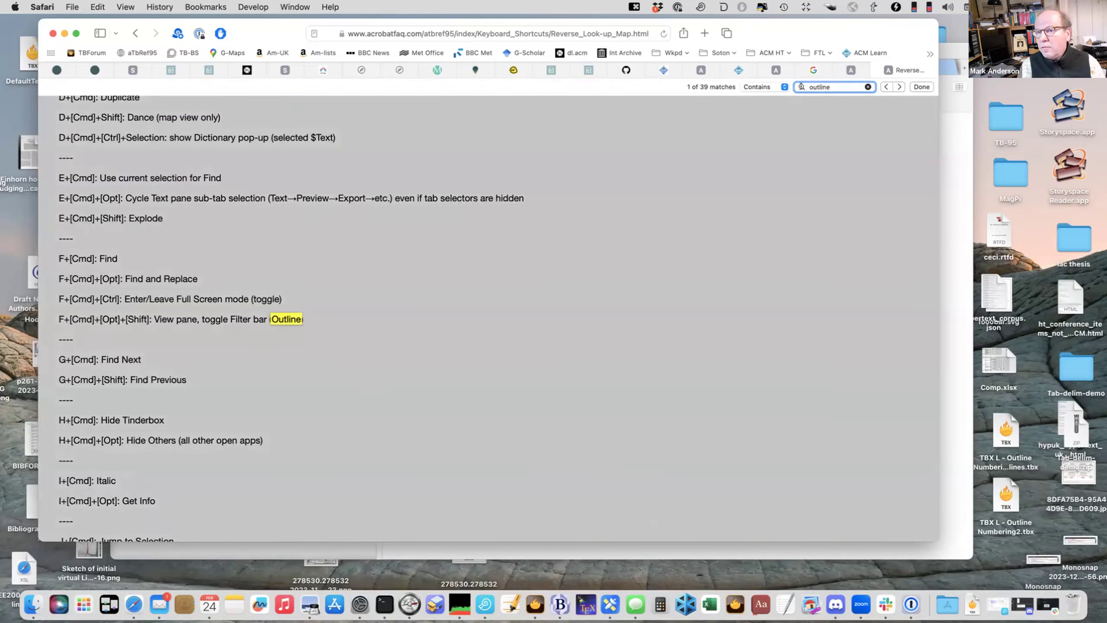
pyautogui.click(899, 87)
pyautogui.click(899, 87)
pyautogui.click(899, 87)
pyautogui.click(804, 115)
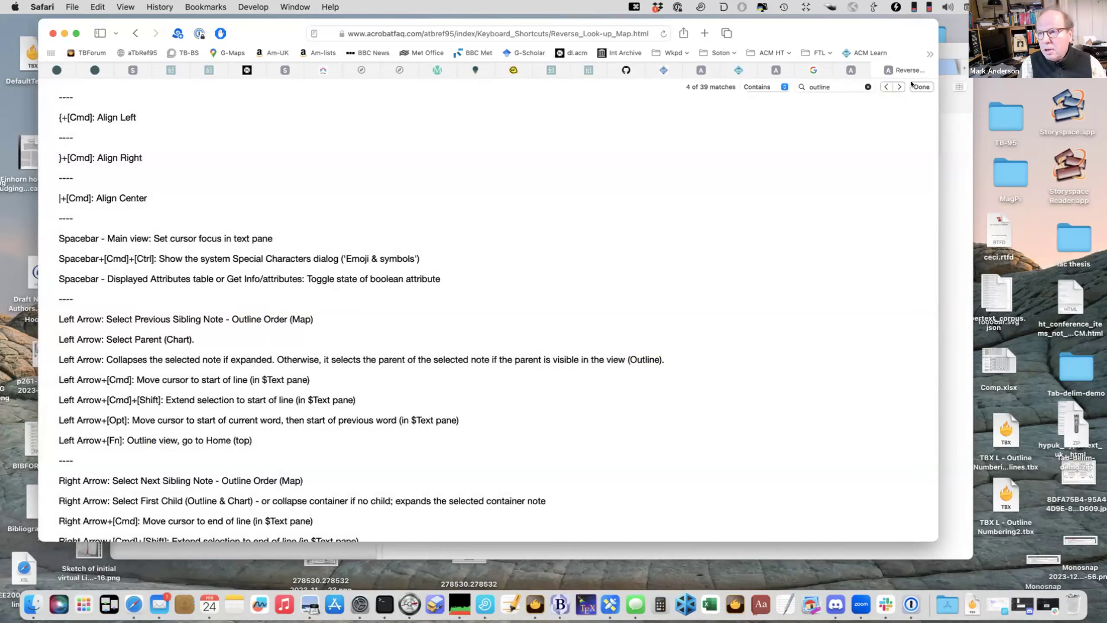
pyautogui.click(917, 87)
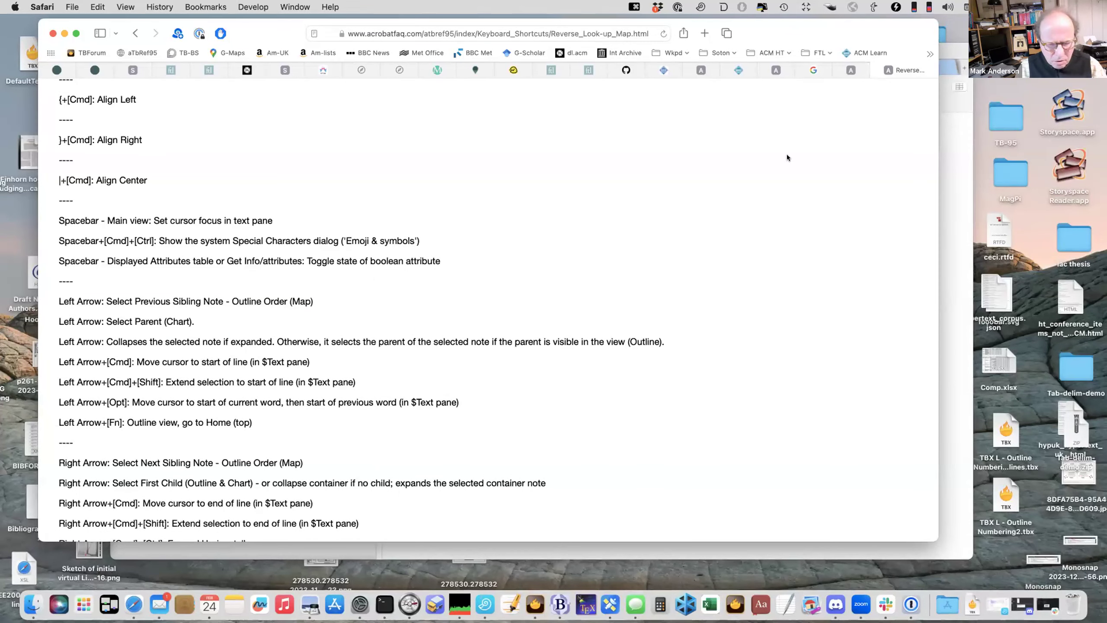
# - Switch to Tinderbox, reposition the Outline-keys.tbx window, and select note One in the outline
pyautogui.click(952, 47)
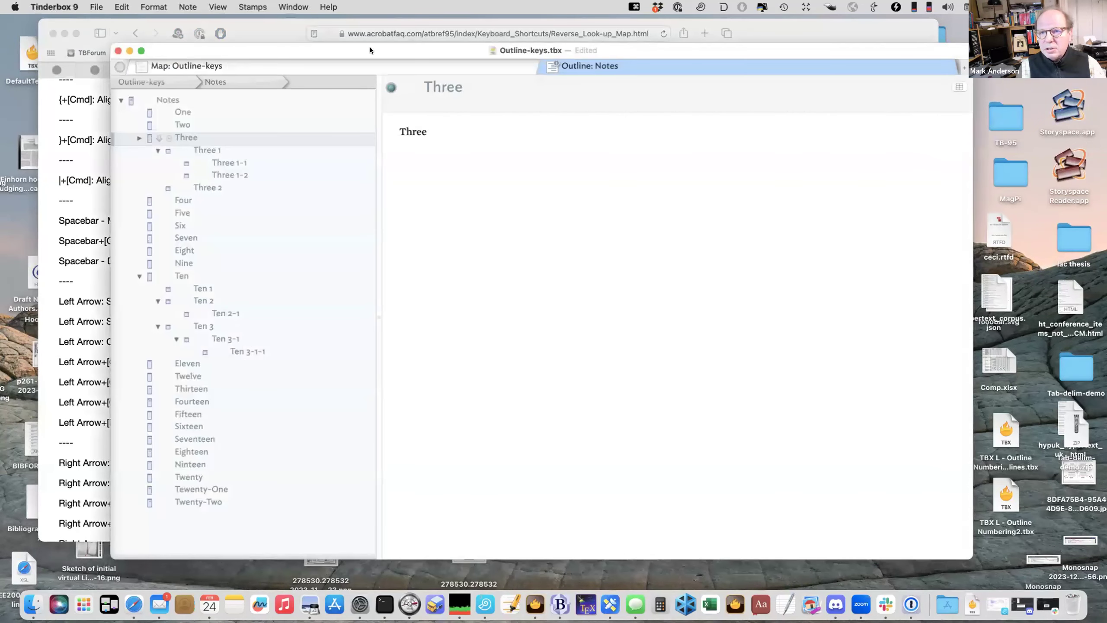
pyautogui.moveTo(358, 48); pyautogui.dragTo(337, 44)
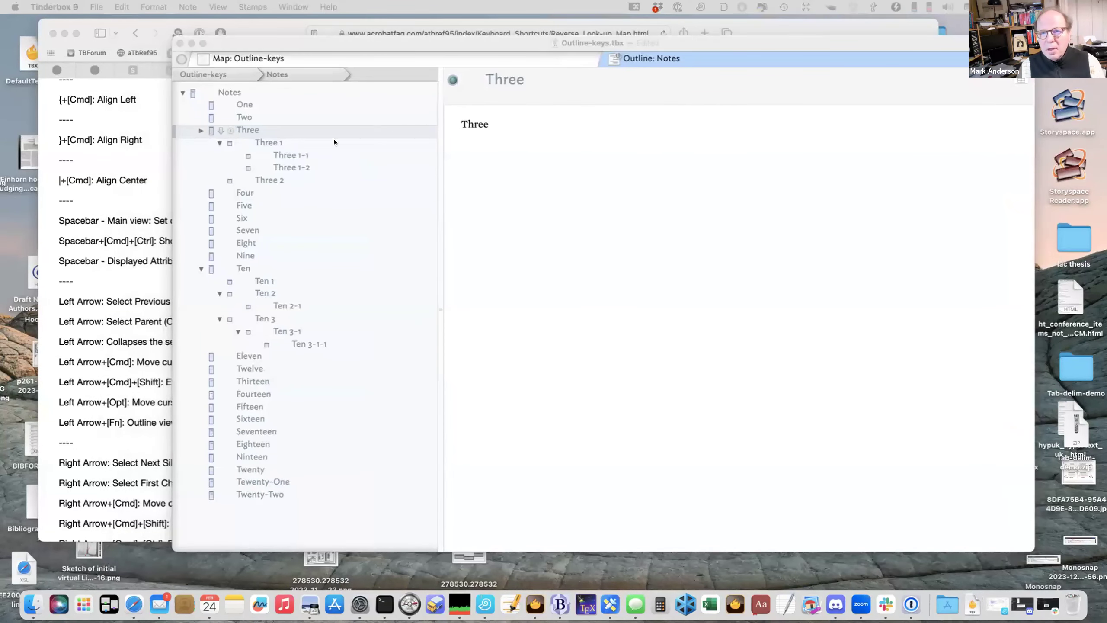
pyautogui.click(265, 105)
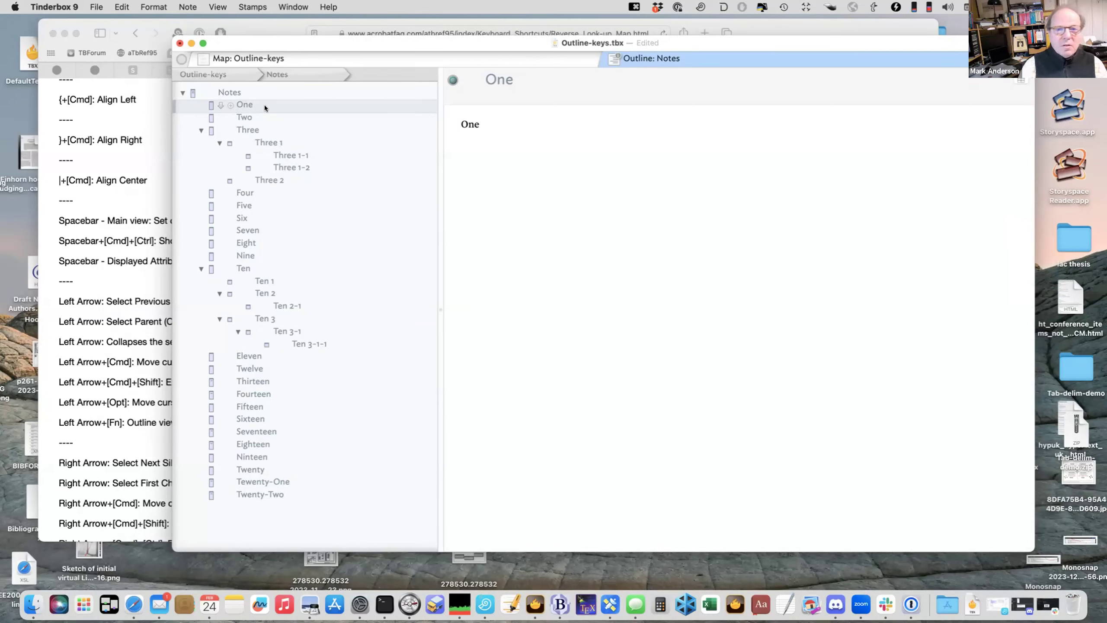
# - Step the outline selection from One down to Three 1-1, one note at a time, and back up to One
pyautogui.press('Down')
pyautogui.press('Down')
pyautogui.press('Down')
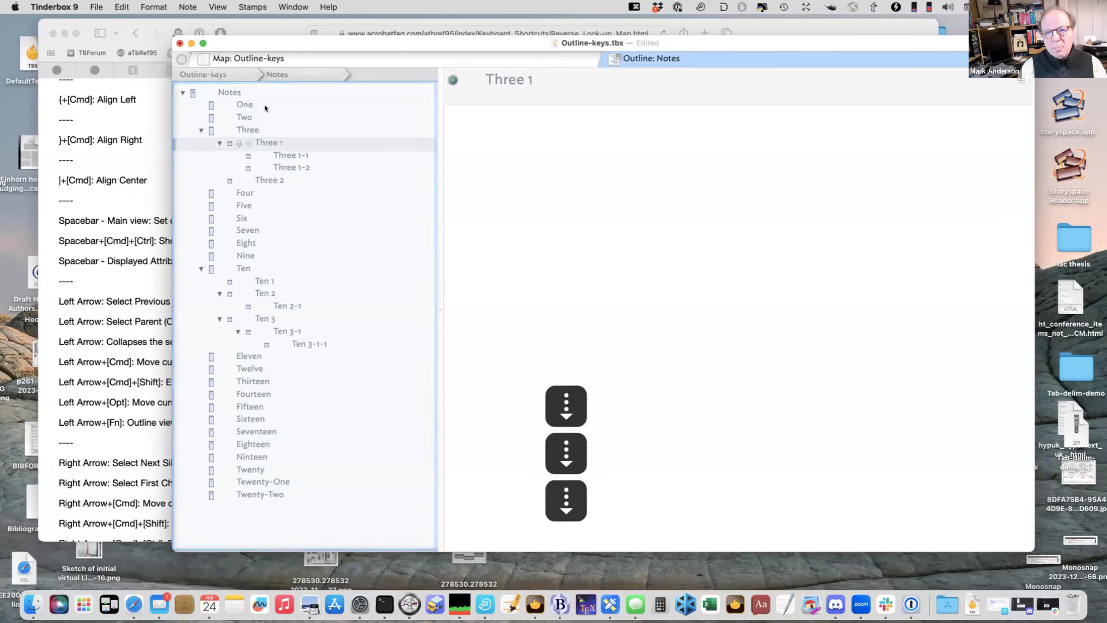
pyautogui.press('Down')
pyautogui.press('Up')
pyautogui.press('Up')
pyautogui.press('Up')
pyautogui.press('Up')
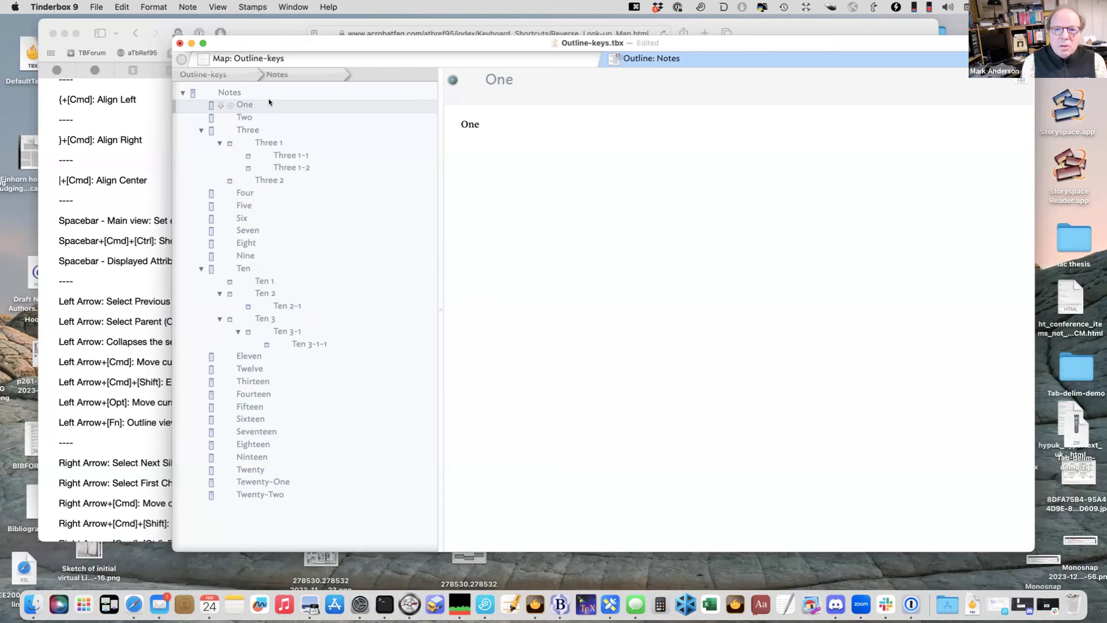
# - Step the outline selection one note at a time from One down to Ten, passing through Three's children
pyautogui.press('Down')
pyautogui.press('Down')
pyautogui.press('Down')
pyautogui.press('Down')
pyautogui.press('Down')
pyautogui.press('Down')
pyautogui.press('Down')
pyautogui.press('Down')
pyautogui.press('Down')
pyautogui.press('Down')
pyautogui.press('Down')
pyautogui.press('Down')
pyautogui.press('Down')
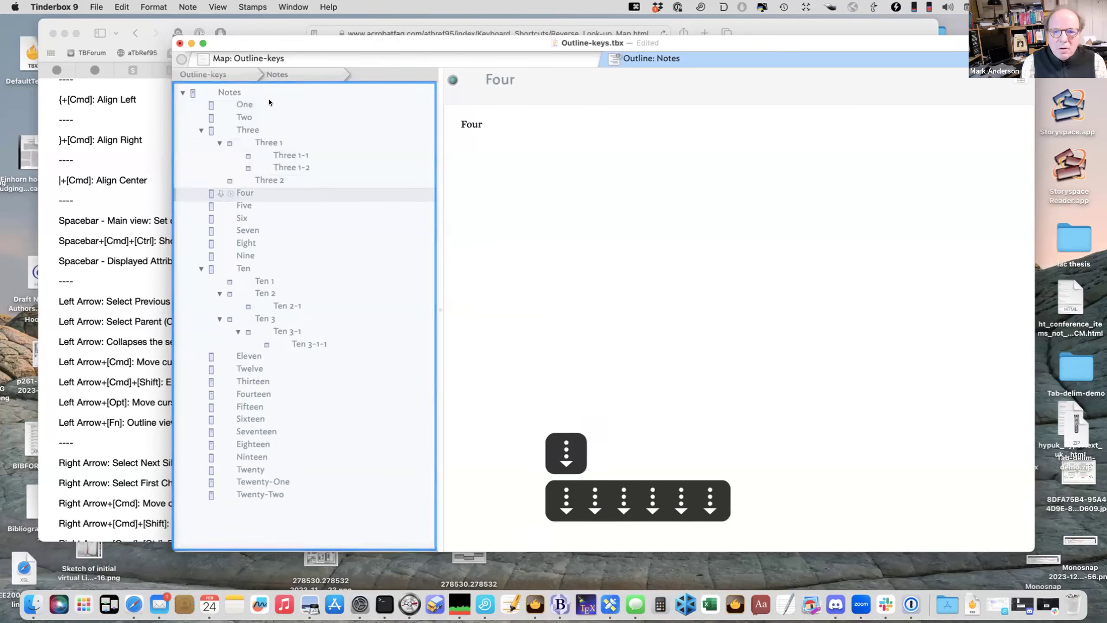
# - Step the outline selection one note at a time from Ten back up to One
pyautogui.press('Up')
pyautogui.press('Up')
pyautogui.press('Up')
pyautogui.press('Up')
pyautogui.press('Up')
pyautogui.press('Up')
pyautogui.press('Up')
pyautogui.press('Up')
pyautogui.press('Up')
pyautogui.press('Up')
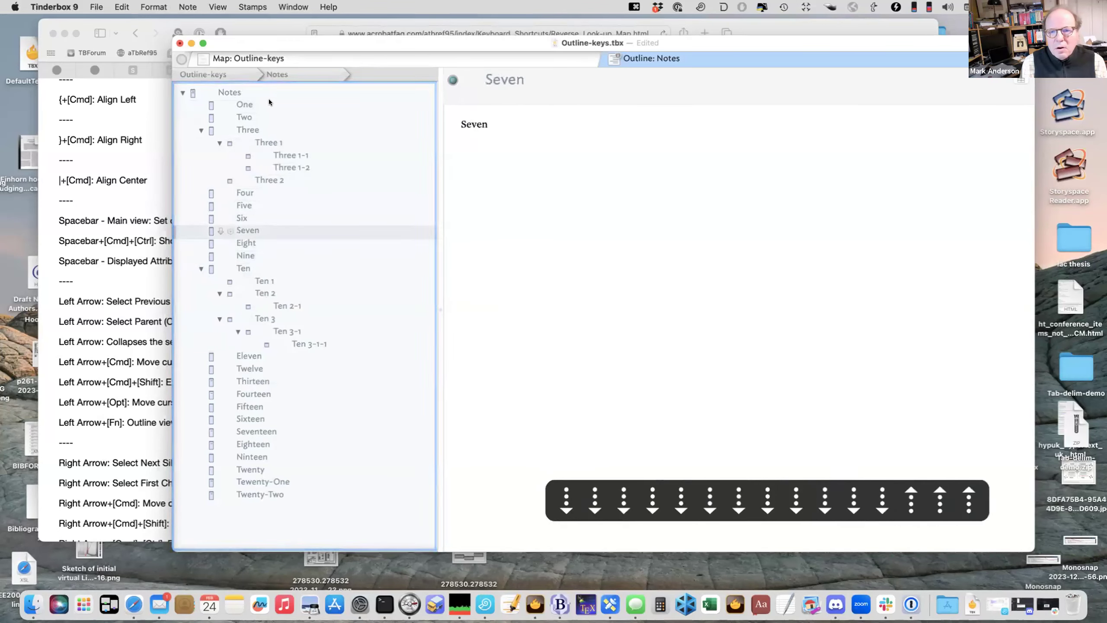
pyautogui.press('Up')
pyautogui.press('Up')
pyautogui.press('Up')
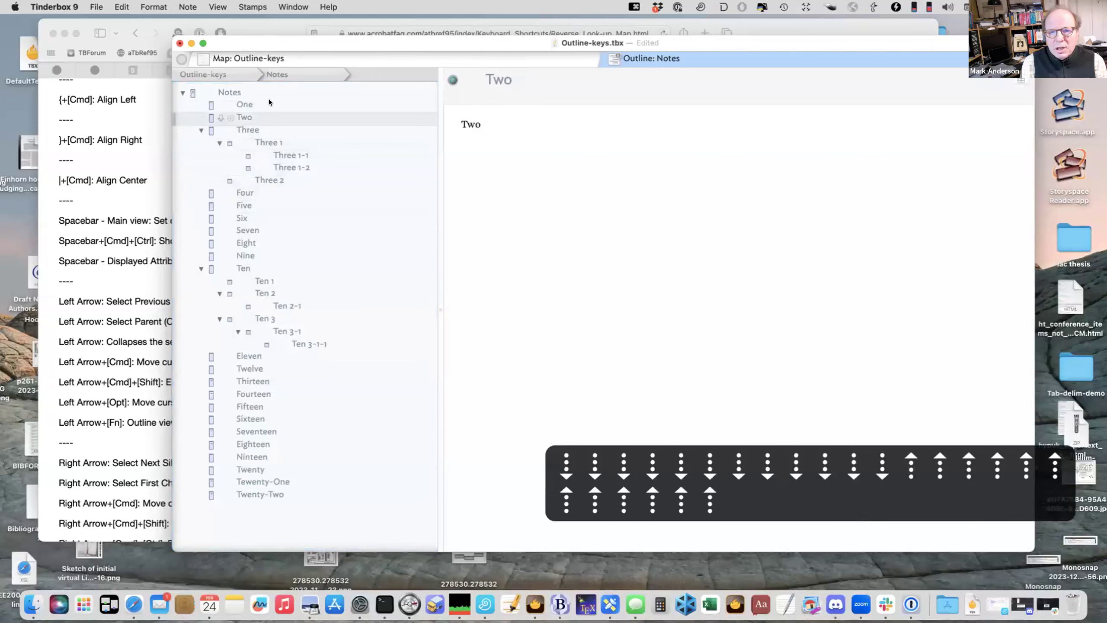
# - Collapse Three in the outline and step the selection from One down to Ten 3
pyautogui.click(200, 129)
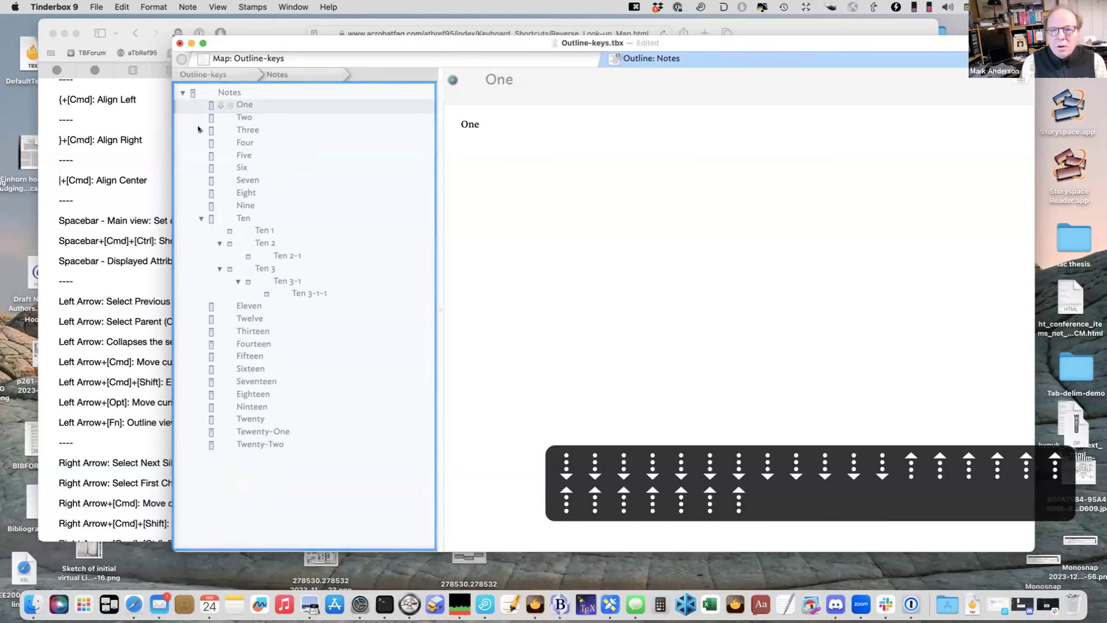
pyautogui.press('Down')
pyautogui.press('Down')
pyautogui.press('Down')
pyautogui.press('Down')
pyautogui.press('Down')
pyautogui.press('Down')
pyautogui.press('Down')
pyautogui.press('Down')
pyautogui.press('Down')
pyautogui.press('Down')
pyautogui.press('Down')
pyautogui.press('Down')
pyautogui.press('Down')
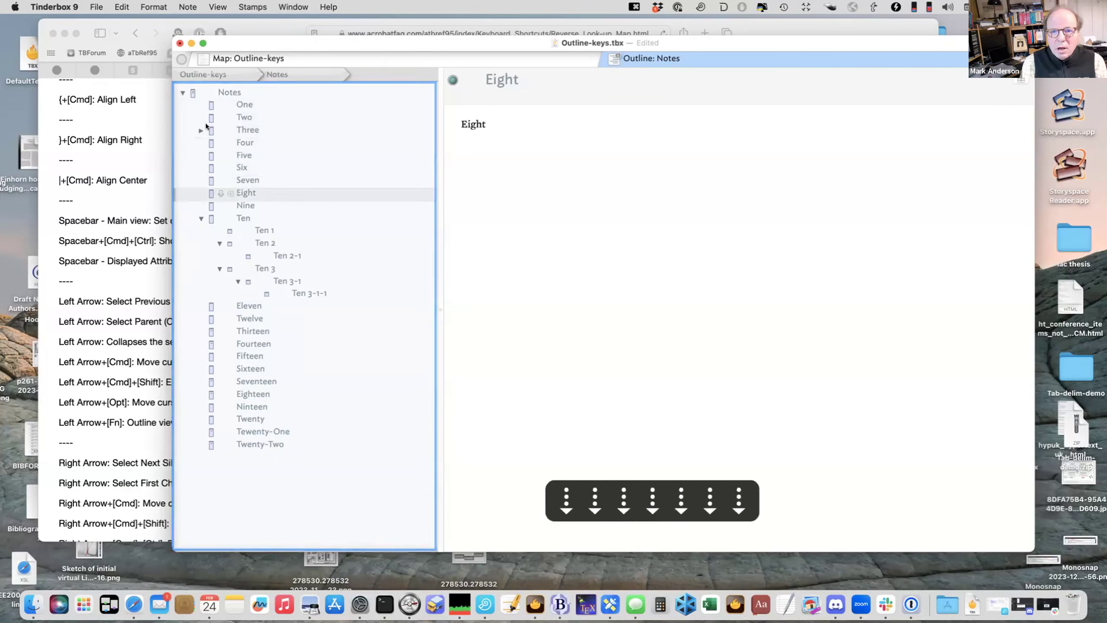
# - Step the outline selection from Ten 3 back up to Two, past the collapsed Three
pyautogui.press('Up')
pyautogui.press('Up')
pyautogui.press('Up')
pyautogui.press('Up')
pyautogui.press('Up')
pyautogui.press('Up')
pyautogui.press('Up')
pyautogui.press('Up')
pyautogui.press('Up')
pyautogui.press('Up')
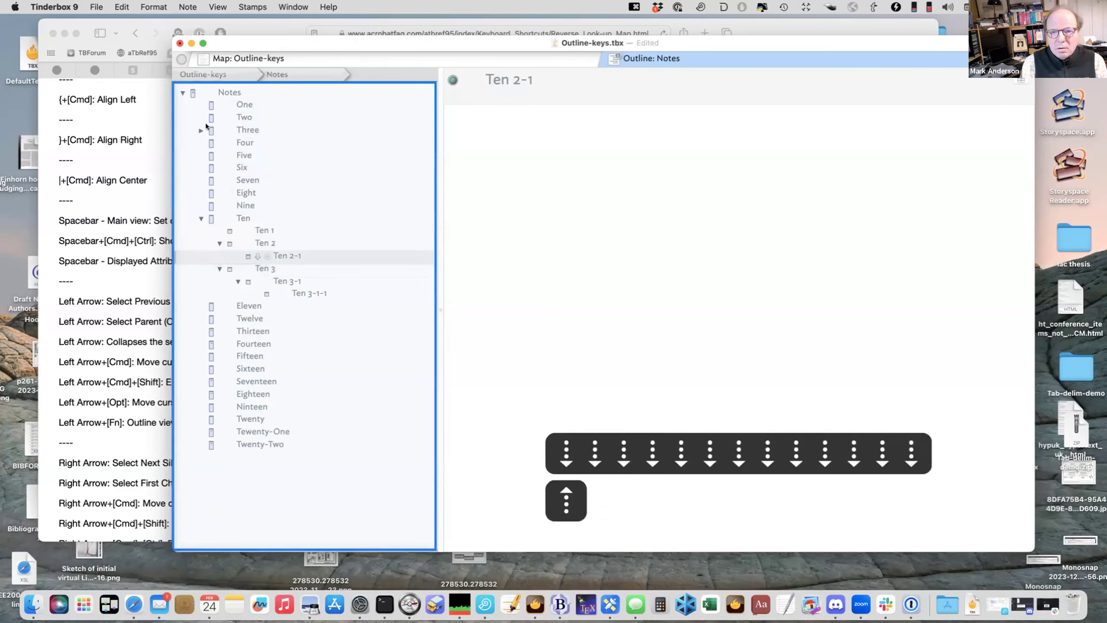
pyautogui.press('Up')
pyautogui.press('Up')
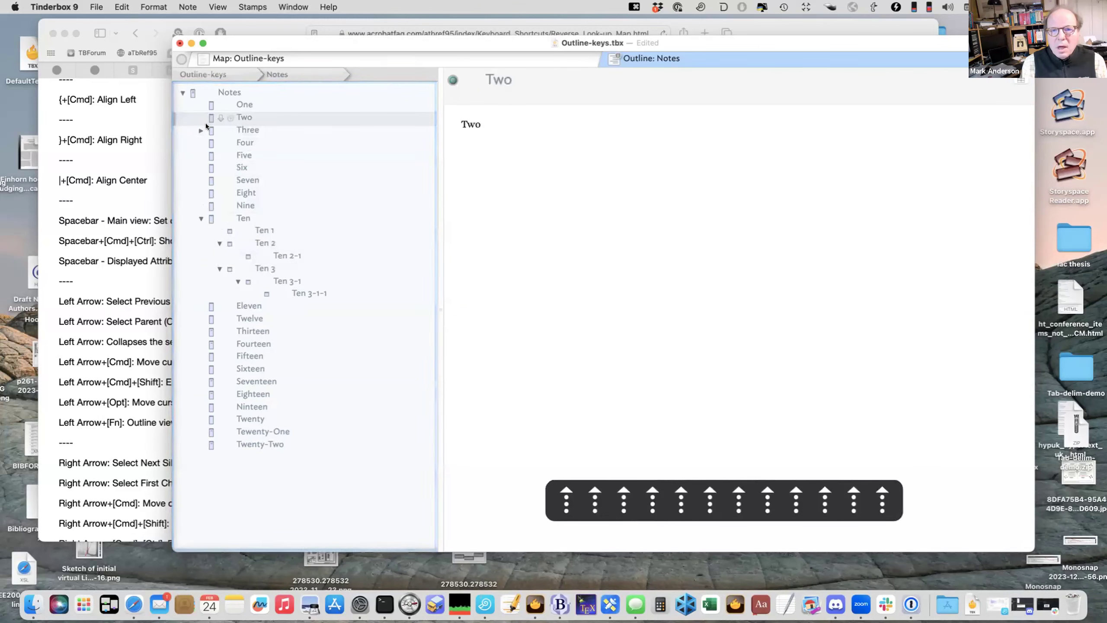
# - Select and expand Three, and step the selection through its children down to Four and back up to Three 1
pyautogui.press('Down')
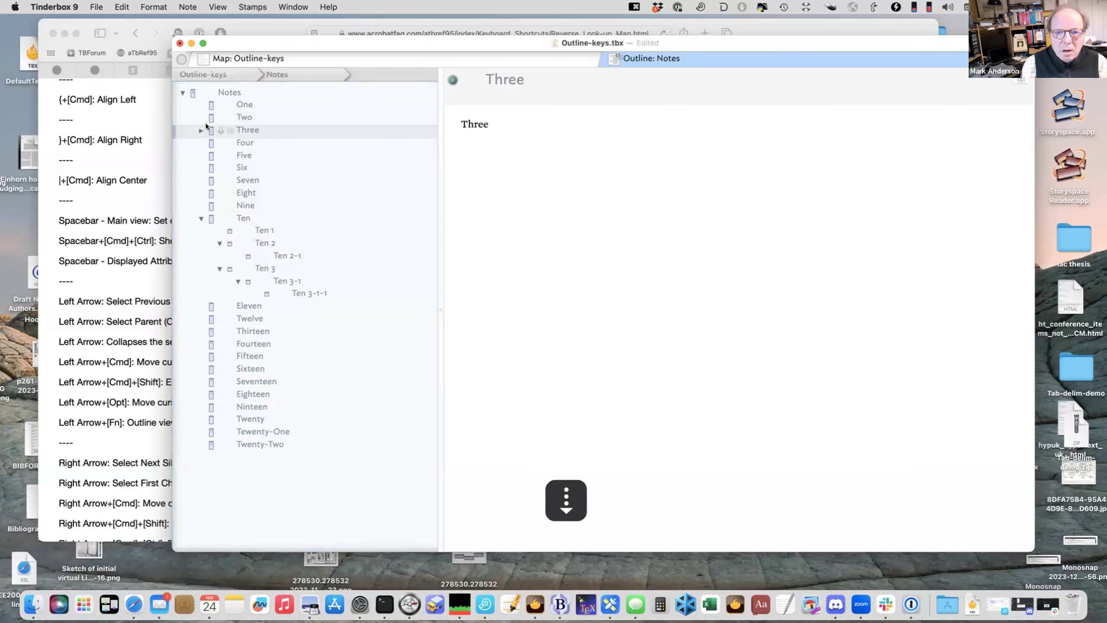
pyautogui.hotkey('alt', 'Right')
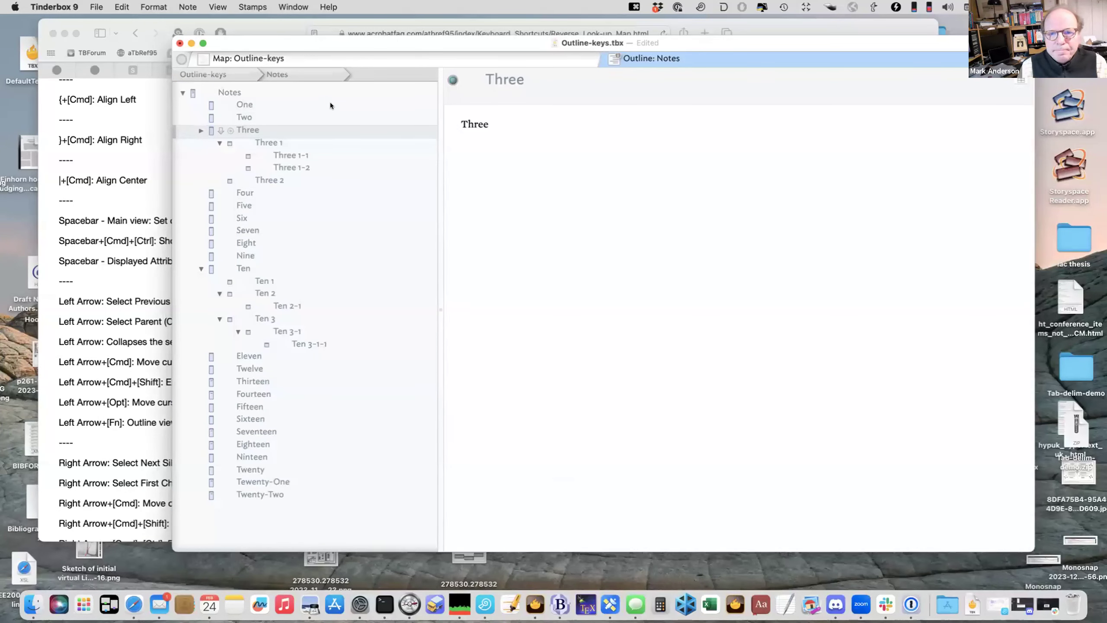
pyautogui.press('Down')
pyautogui.press('Down')
pyautogui.press('Down')
pyautogui.press('Down')
pyautogui.press('Down')
pyautogui.press('Up')
pyautogui.press('Up')
pyautogui.press('Up')
pyautogui.press('Up')
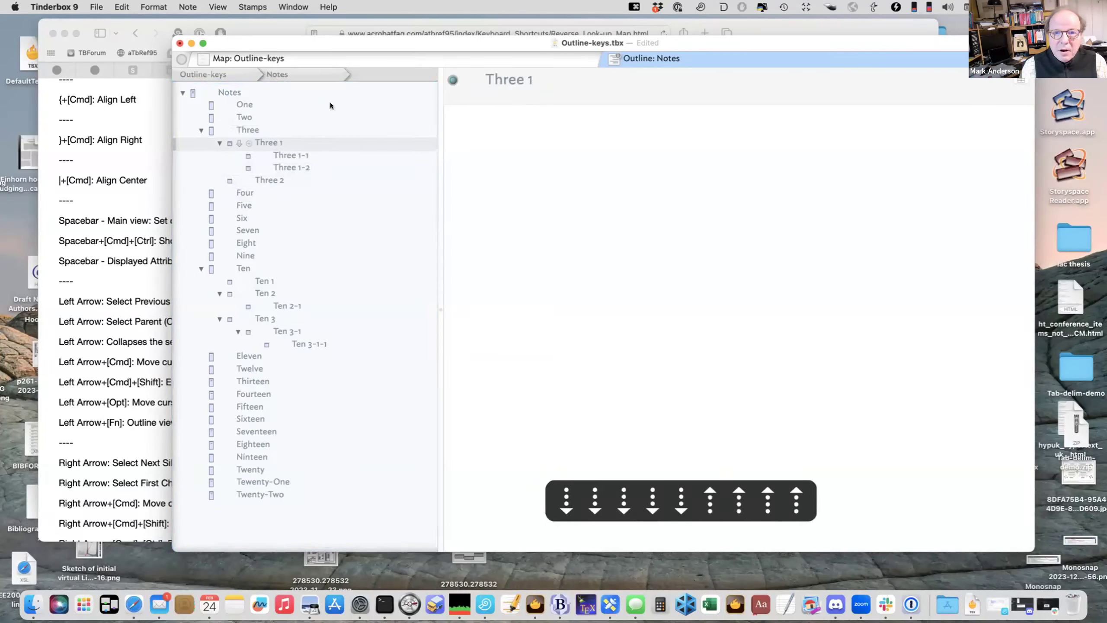
# - Collapse Three 1, expand it, and collapse it again
pyautogui.press('Left')
pyautogui.press('Right')
pyautogui.press('Left')
# - With Three 1 collapsed, step the selection up to One and back down to Six
pyautogui.press('Up')
pyautogui.press('Up')
pyautogui.press('Up')
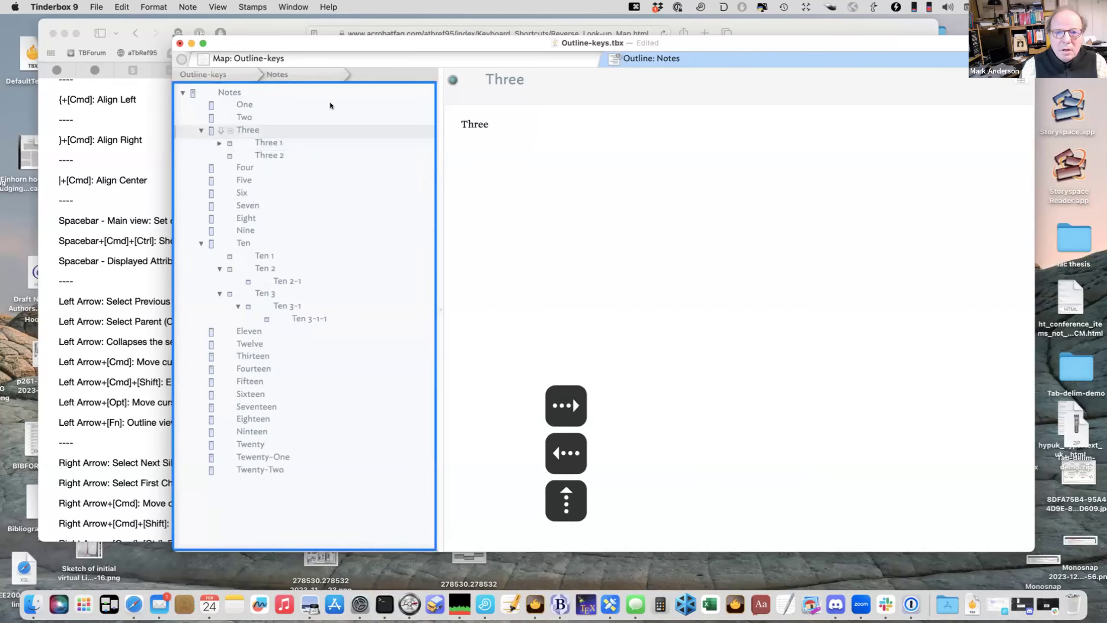
pyautogui.press('Down')
pyautogui.press('Down')
pyautogui.press('Down')
pyautogui.press('Down')
pyautogui.press('Down')
pyautogui.press('Down')
pyautogui.press('Down')
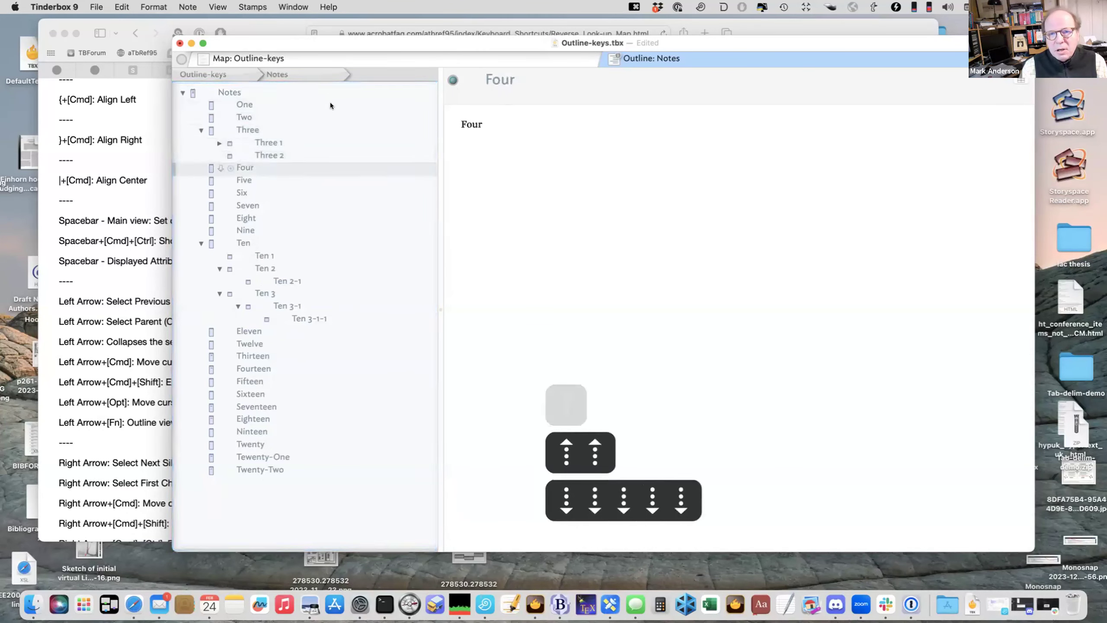
# - Step the selection back up to Three 1 and expand it
pyautogui.press('Up')
pyautogui.press('Up')
pyautogui.press('Up')
pyautogui.press('Up')
pyautogui.press('Right')
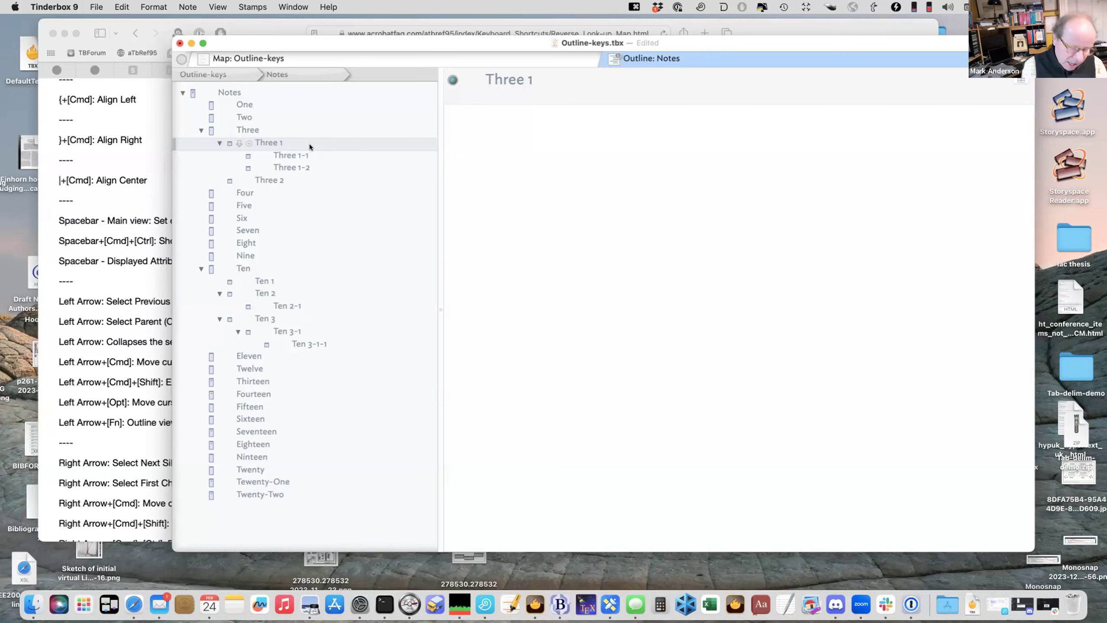
# - Open Three 1's text in a separate window and close that window
pyautogui.press('alt+super+x')
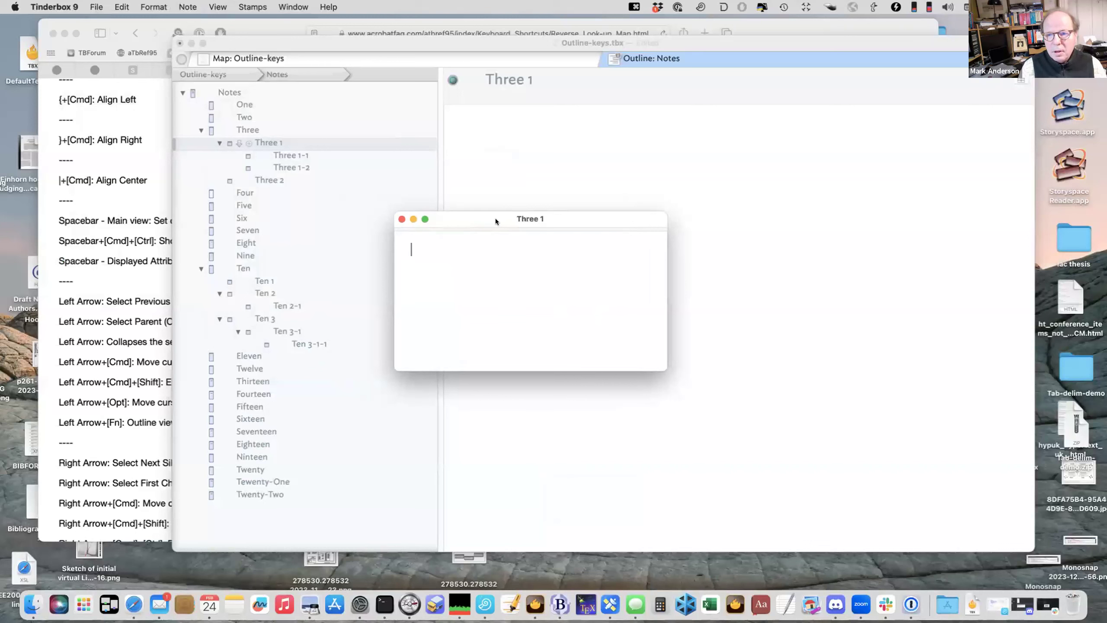
pyautogui.press('super+w')
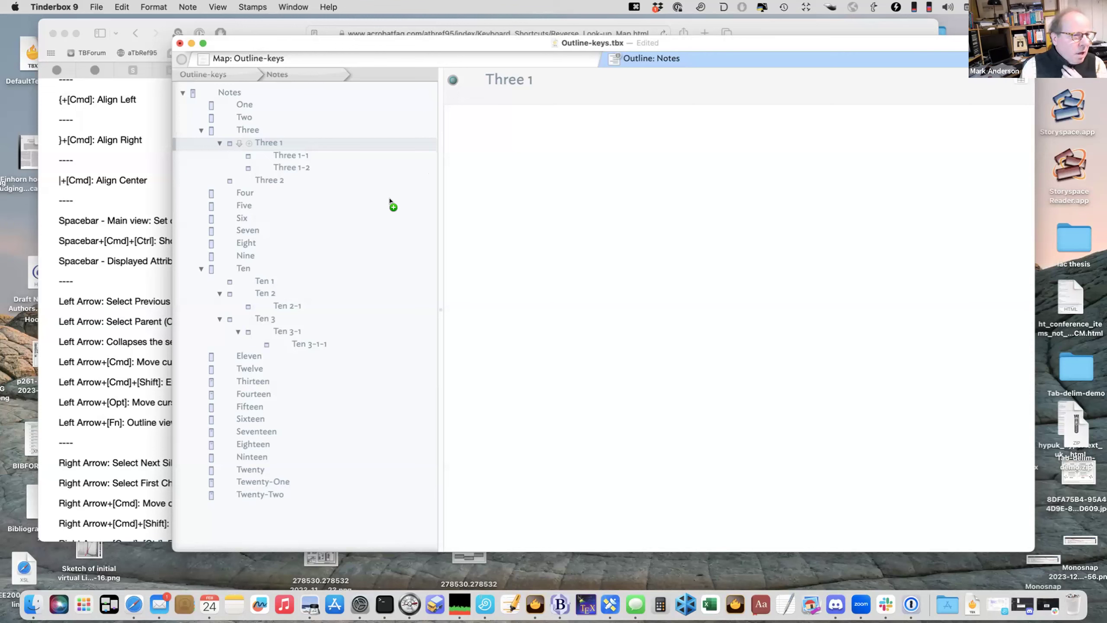
# - Select Three, widen the outline view to the Outline-keys root, and select Notes
pyautogui.click(235, 131)
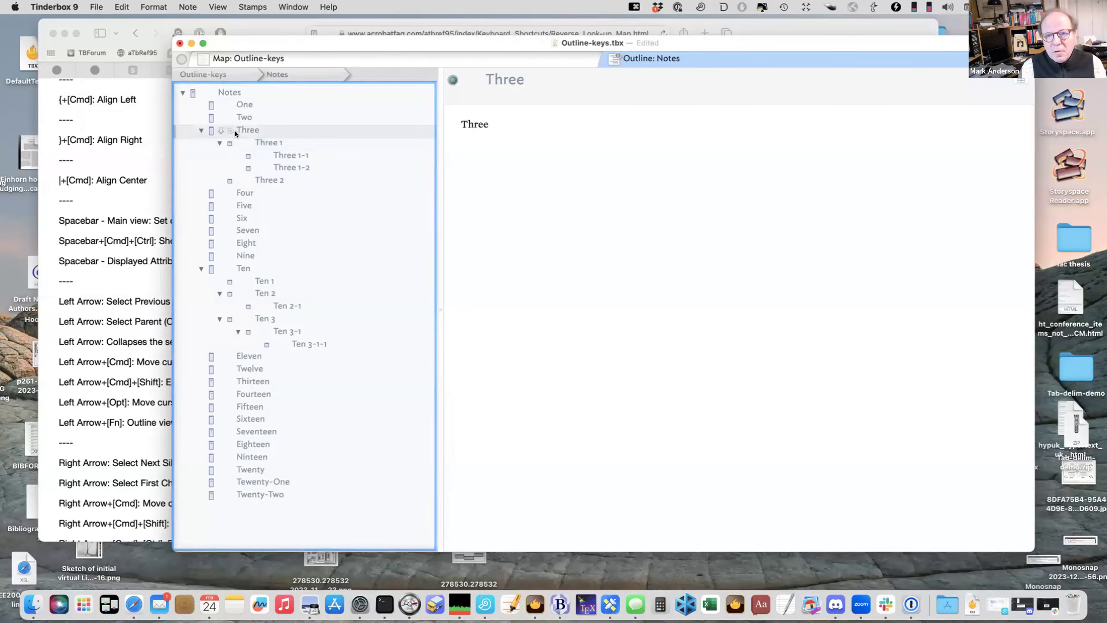
pyautogui.click(235, 73)
pyautogui.click(180, 79)
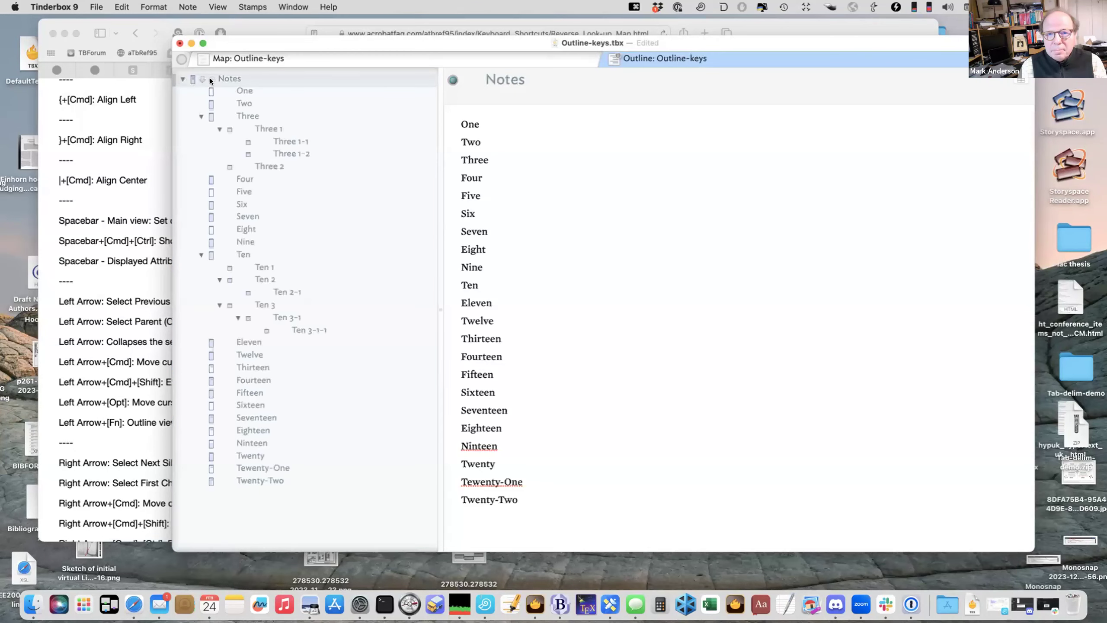
# - Drill the outline view down into Three and return it to Notes, two times
pyautogui.doubleClick(212, 115)
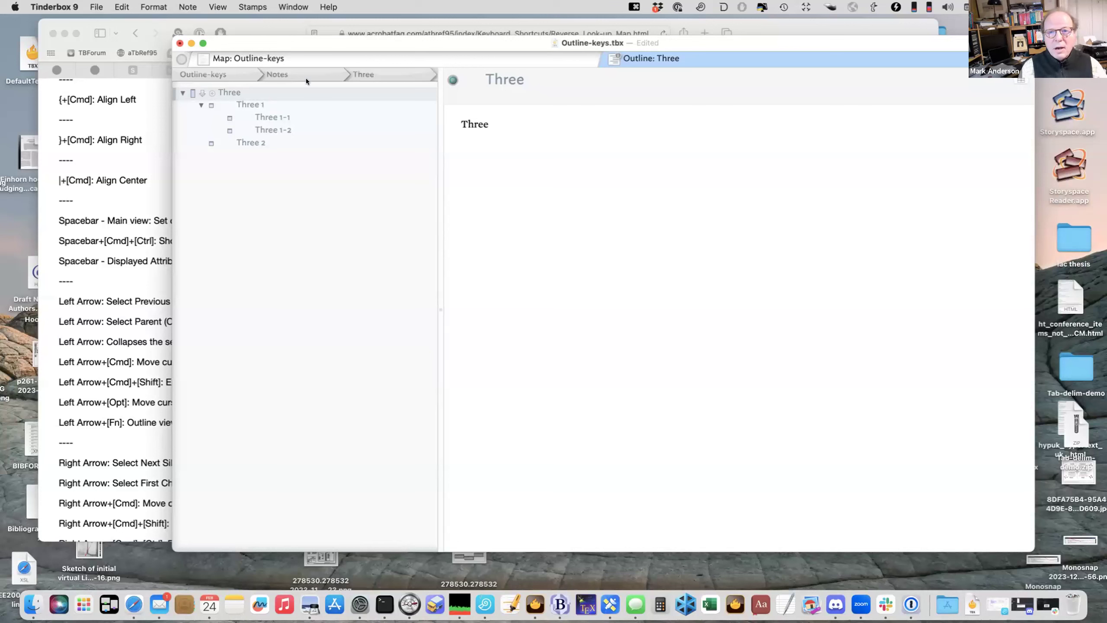
pyautogui.click(282, 73)
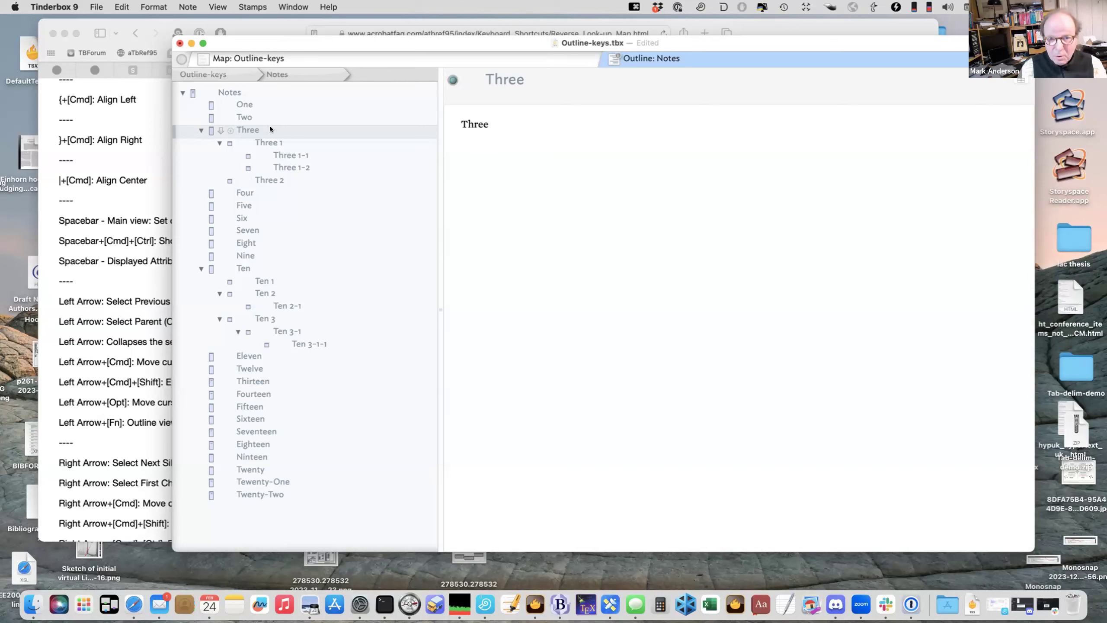
pyautogui.press('shift+super+Down')
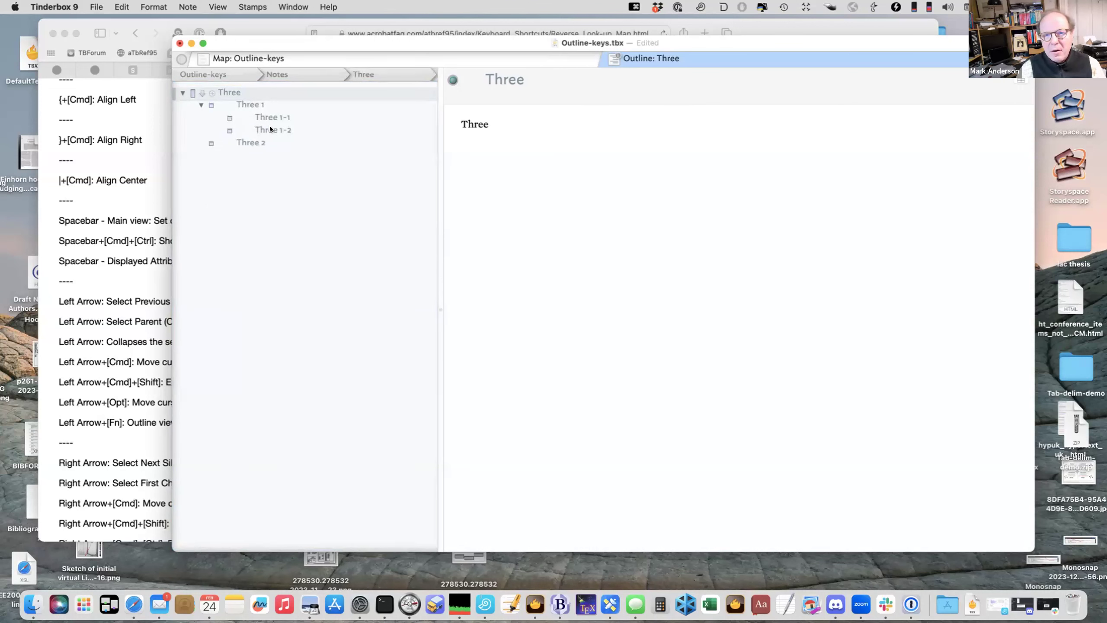
pyautogui.press('shift+super+Up')
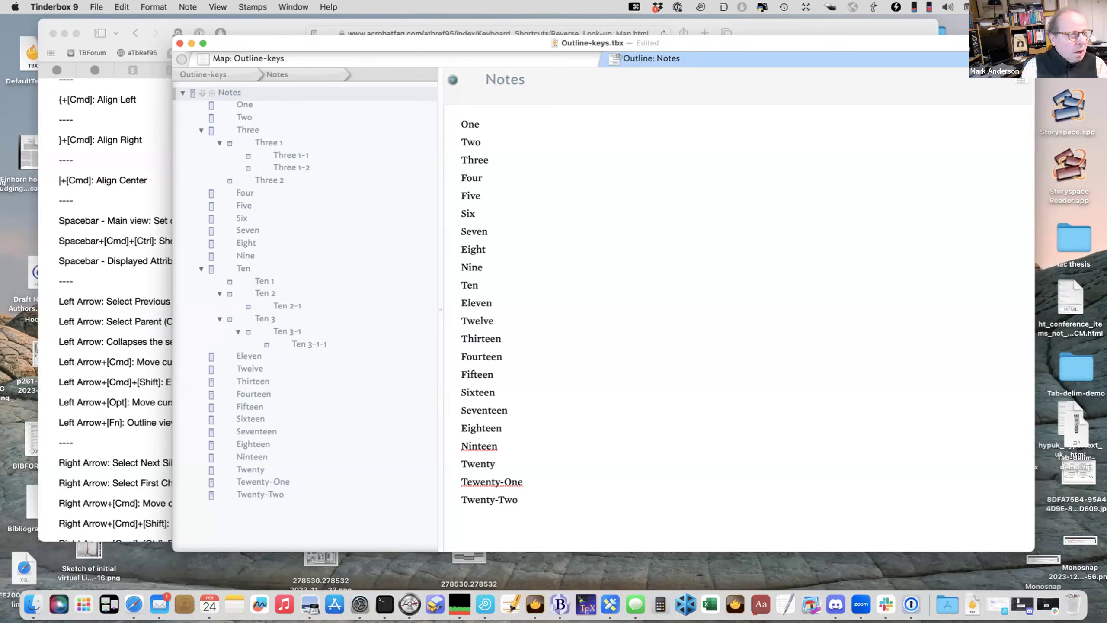
# - Select Three and extend the selection downward through Three 1-1 to Seven
pyautogui.click(272, 132)
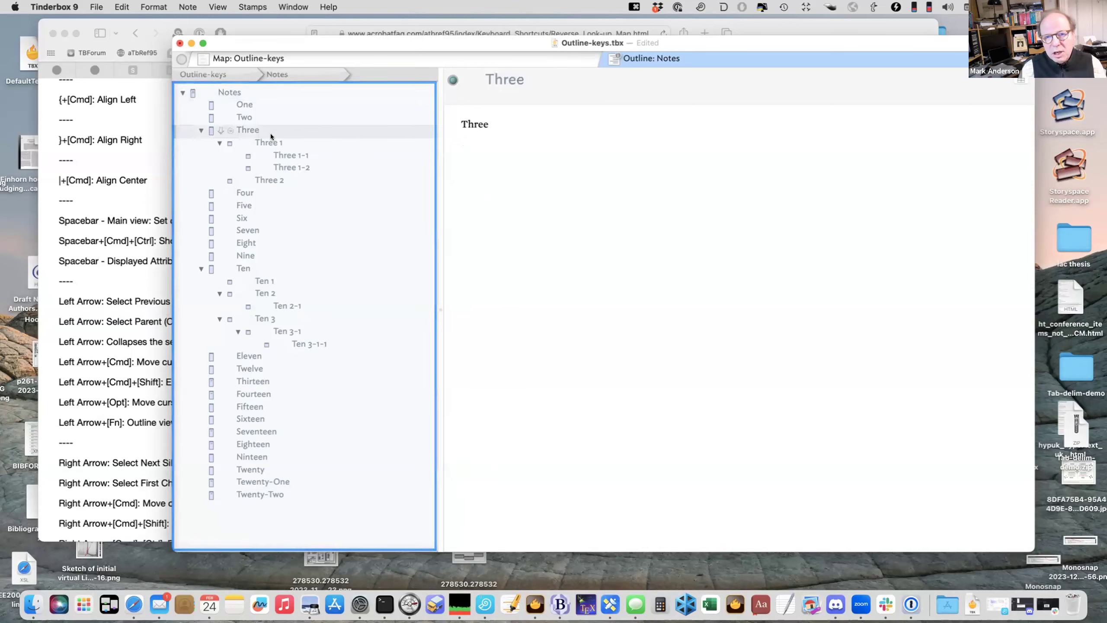
pyautogui.hotkey('shift', 'Down')
pyautogui.hotkey('shift', 'Down')
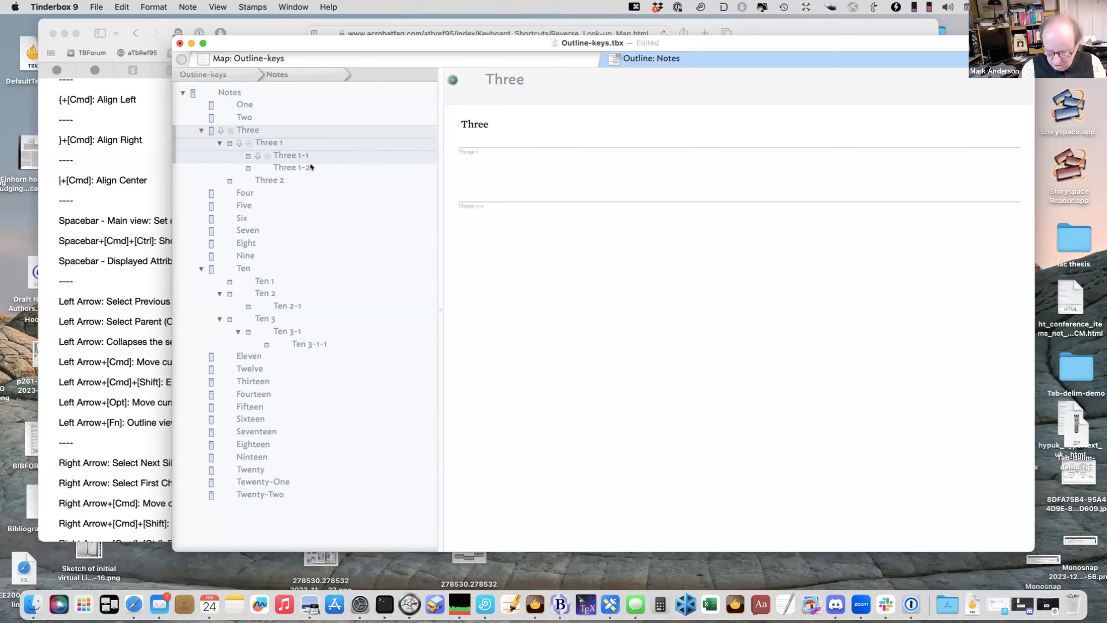
pyautogui.hotkey('shift', 'Down')
pyautogui.hotkey('shift', 'Down')
pyautogui.hotkey('shift', 'Down')
pyautogui.hotkey('shift', 'Down')
pyautogui.hotkey('shift', 'Down')
pyautogui.hotkey('shift', 'Down')
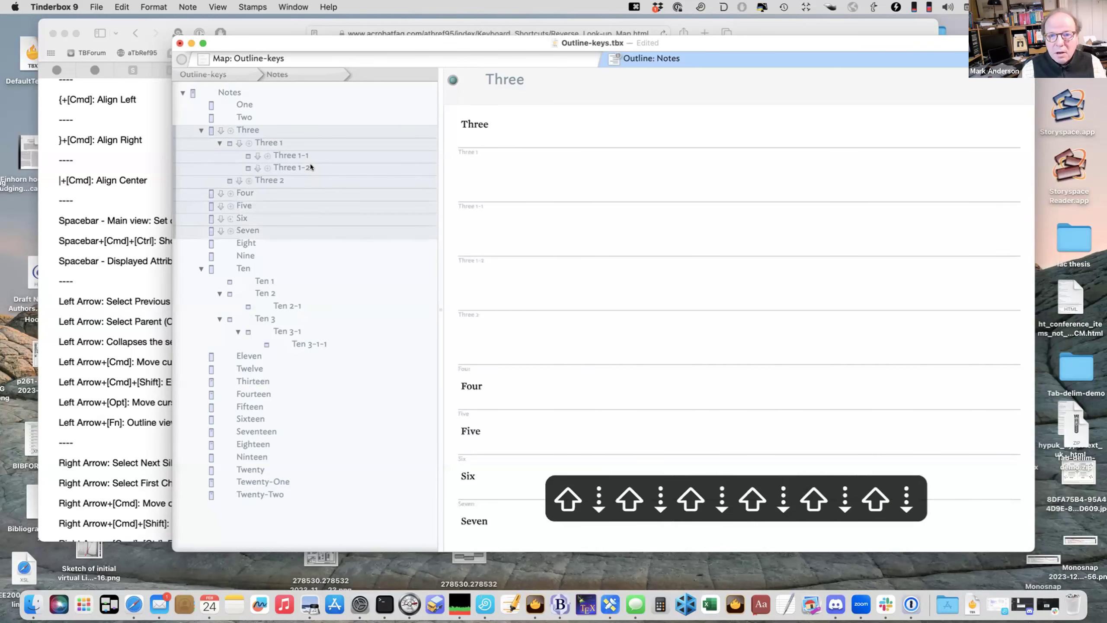
# - Shrink the multiple selection back to Three and extend it upward to Notes
pyautogui.hotkey('shift', 'Up')
pyautogui.hotkey('shift', 'Up')
pyautogui.hotkey('shift', 'Up')
pyautogui.hotkey('shift', 'Up')
pyautogui.hotkey('shift', 'Up')
pyautogui.hotkey('shift', 'Up')
pyautogui.hotkey('shift', 'Up')
pyautogui.hotkey('shift', 'Up')
pyautogui.hotkey('shift', 'Up')
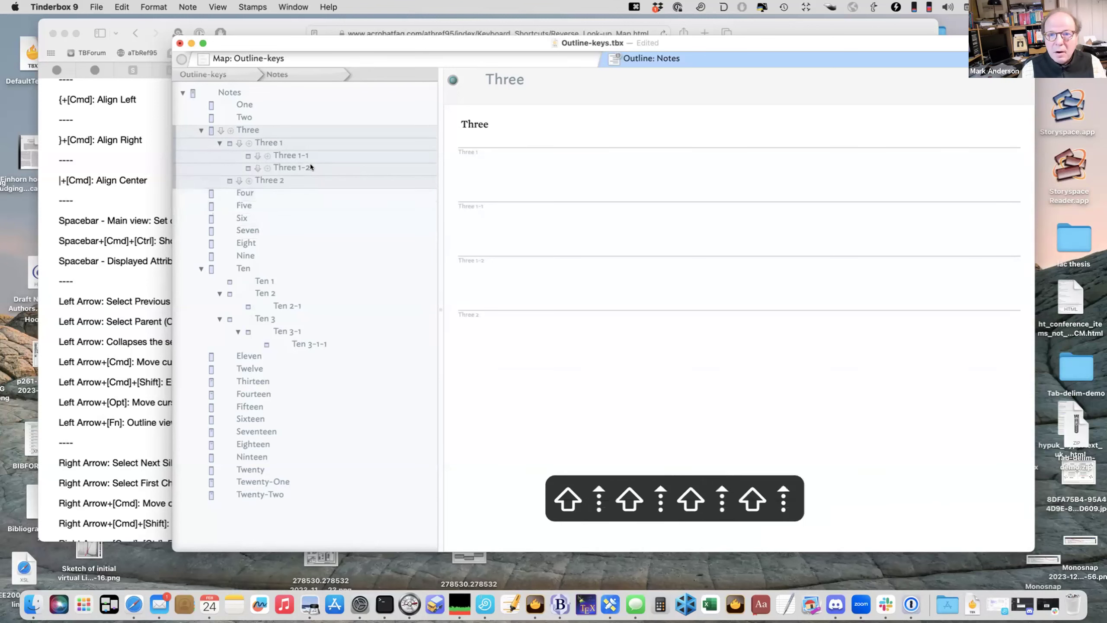
pyautogui.hotkey('shift', 'Up')
pyautogui.hotkey('shift', 'Up')
pyautogui.hotkey('shift', 'Up')
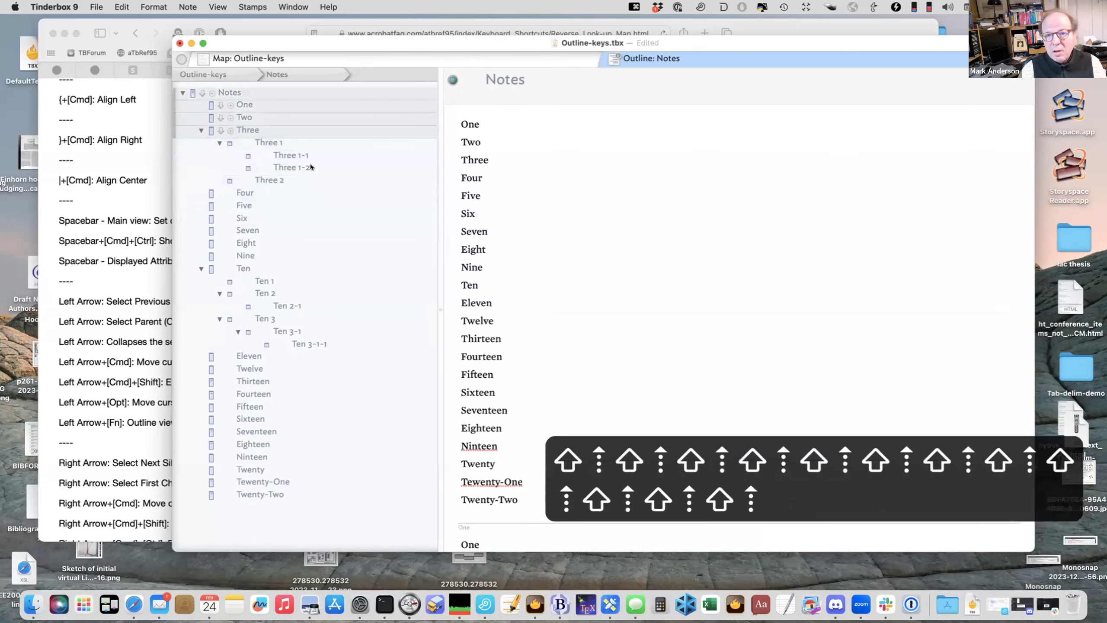
# - Shrink the selection from Notes back to Three and extend it downward to Four
pyautogui.hotkey('shift', 'Down')
pyautogui.hotkey('shift', 'Down')
pyautogui.hotkey('shift', 'Down')
pyautogui.hotkey('shift', 'Down')
pyautogui.hotkey('shift', 'Down')
pyautogui.hotkey('shift', 'Down')
pyautogui.hotkey('shift', 'Down')
pyautogui.hotkey('shift', 'Down')
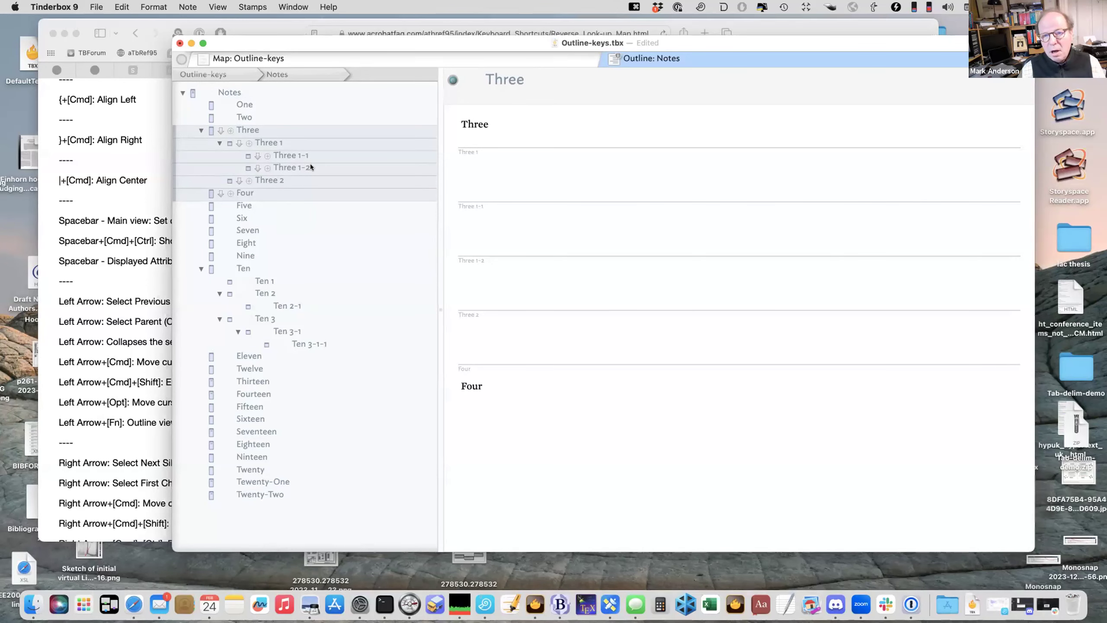
# - Shrink the selection from Four back to Three and extend it upward to One
pyautogui.hotkey('shift', 'Up')
pyautogui.hotkey('shift', 'Up')
pyautogui.hotkey('shift', 'Up')
pyautogui.hotkey('shift', 'Up')
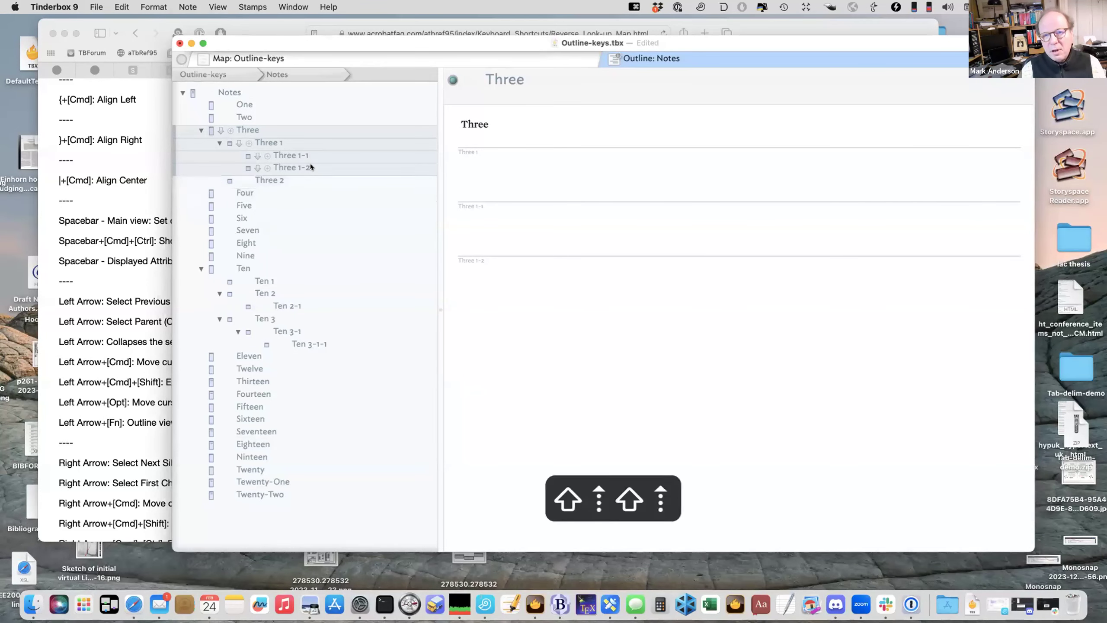
pyautogui.hotkey('shift', 'Up')
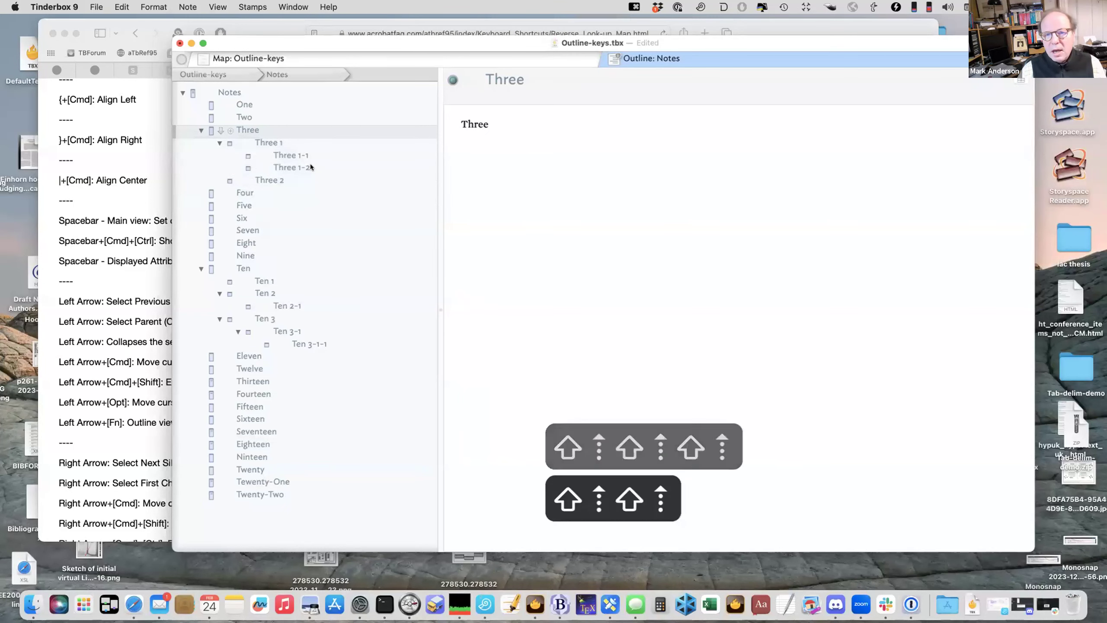
pyautogui.hotkey('shift', 'Up')
pyautogui.hotkey('shift', 'Up')
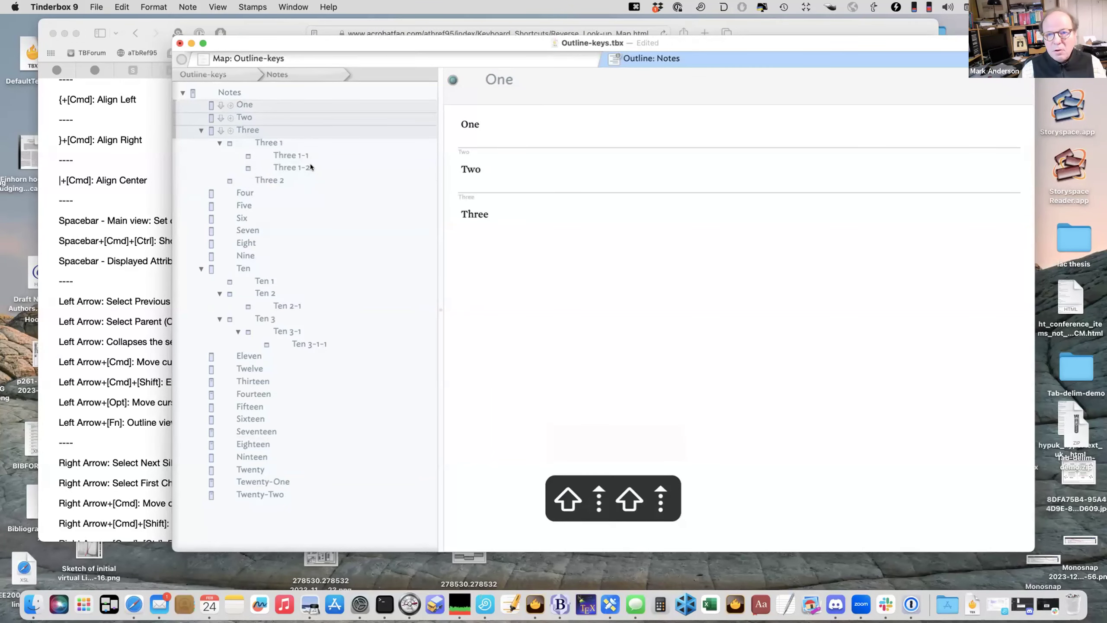
# - Replace the multiple selection with the top-level Notes container, and collapse and re-expand it twice
pyautogui.click(308, 143)
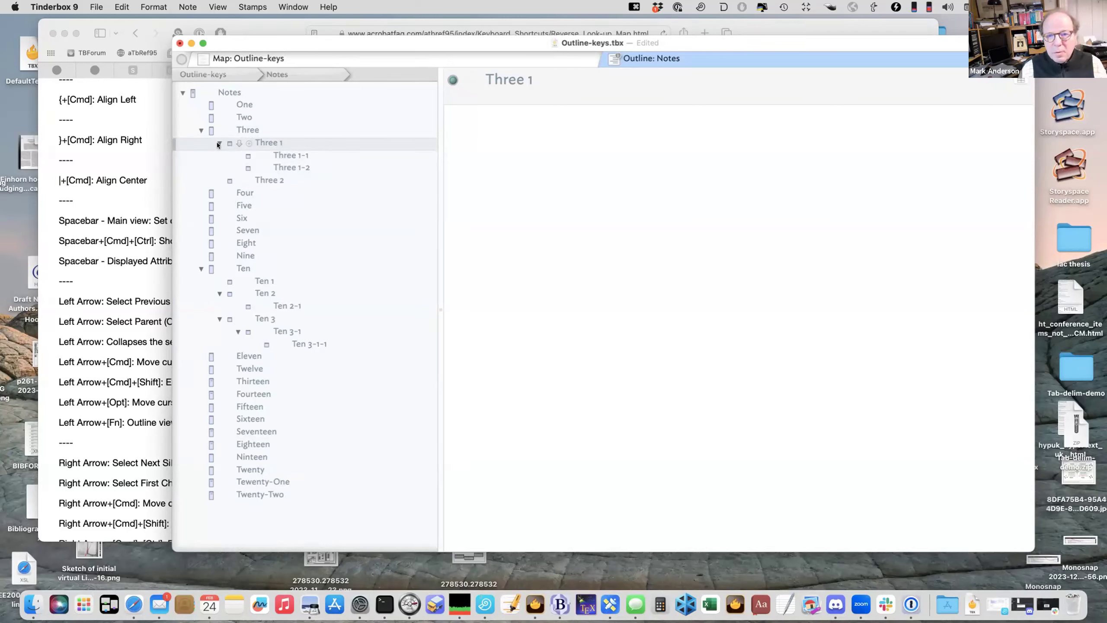
pyautogui.click(179, 91)
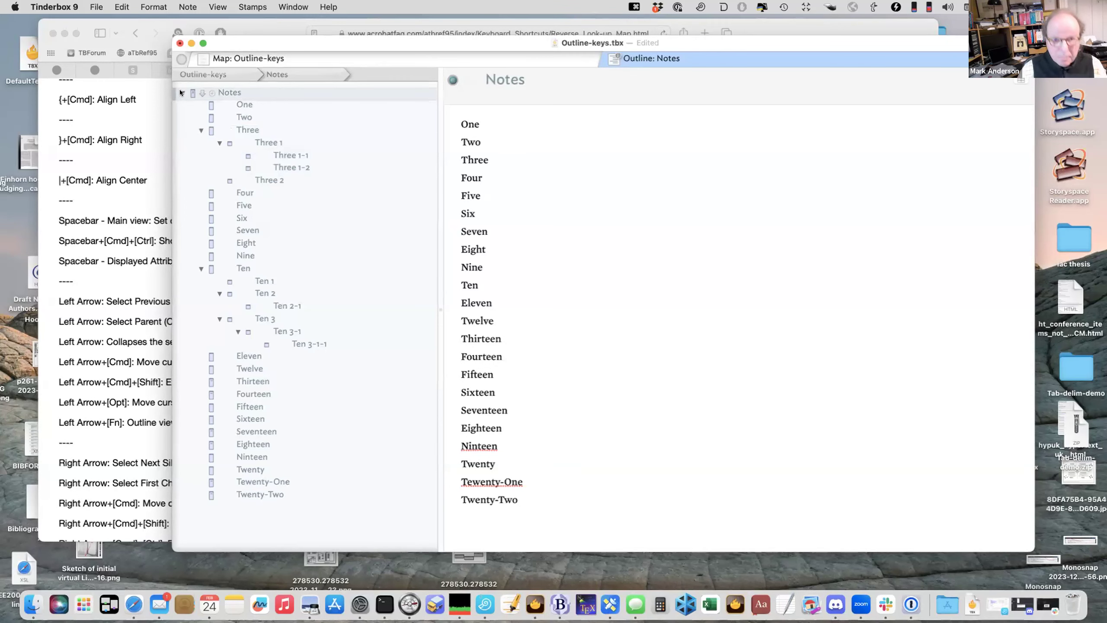
pyautogui.press('Left')
pyautogui.press('Right')
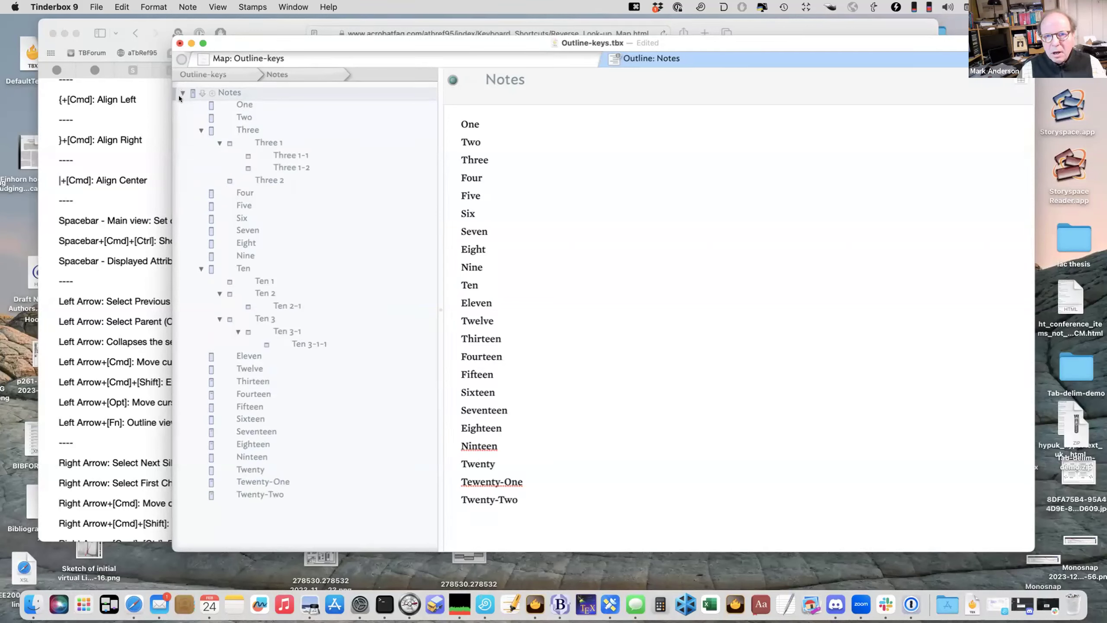
pyautogui.press('Left')
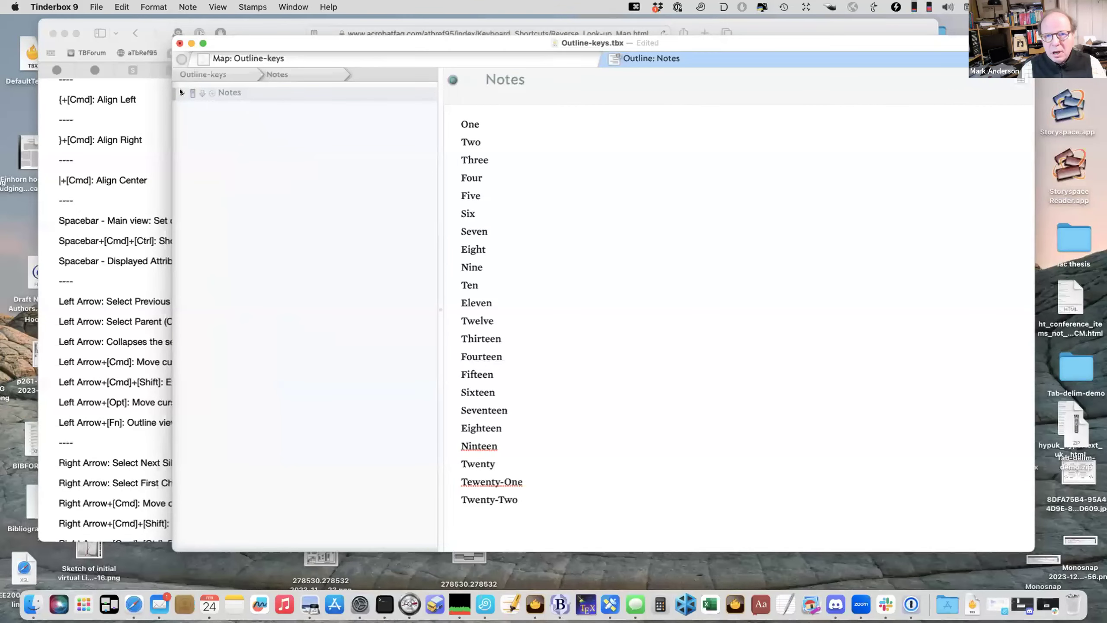
pyautogui.press('Right')
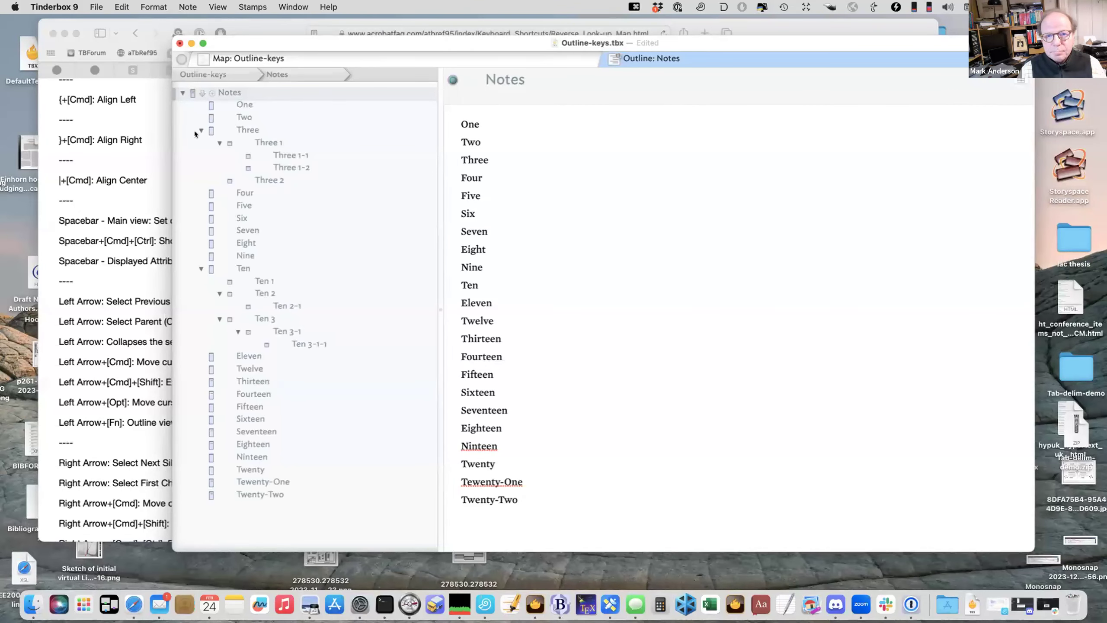
# - Collapse and re-expand the top-level Notes container and the Ten container
pyautogui.press('Left')
pyautogui.press('Right')
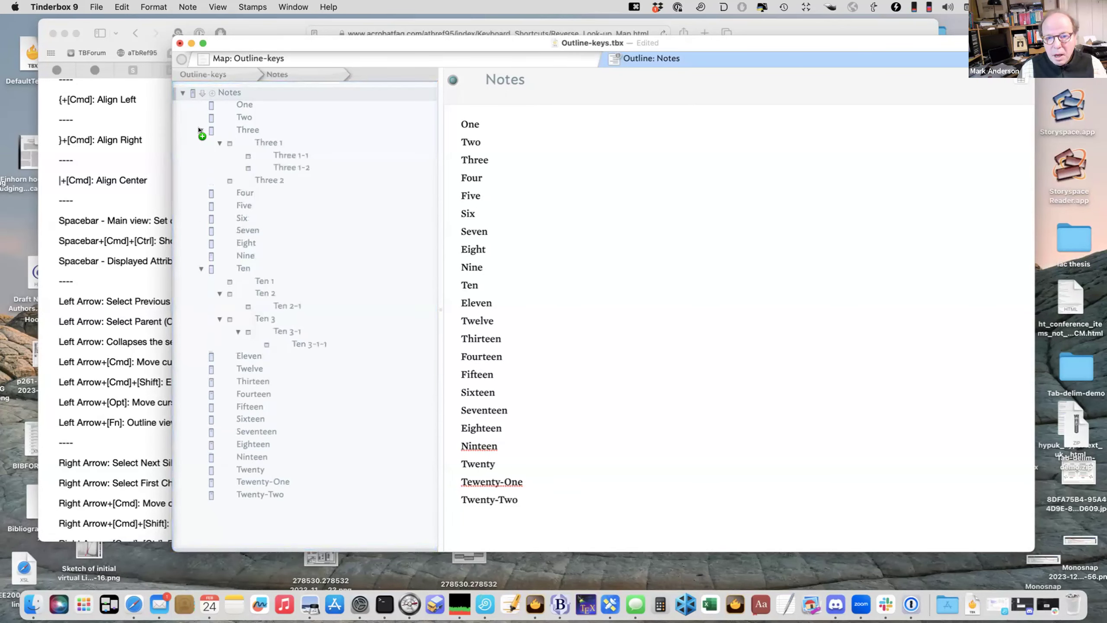
pyautogui.click(201, 268)
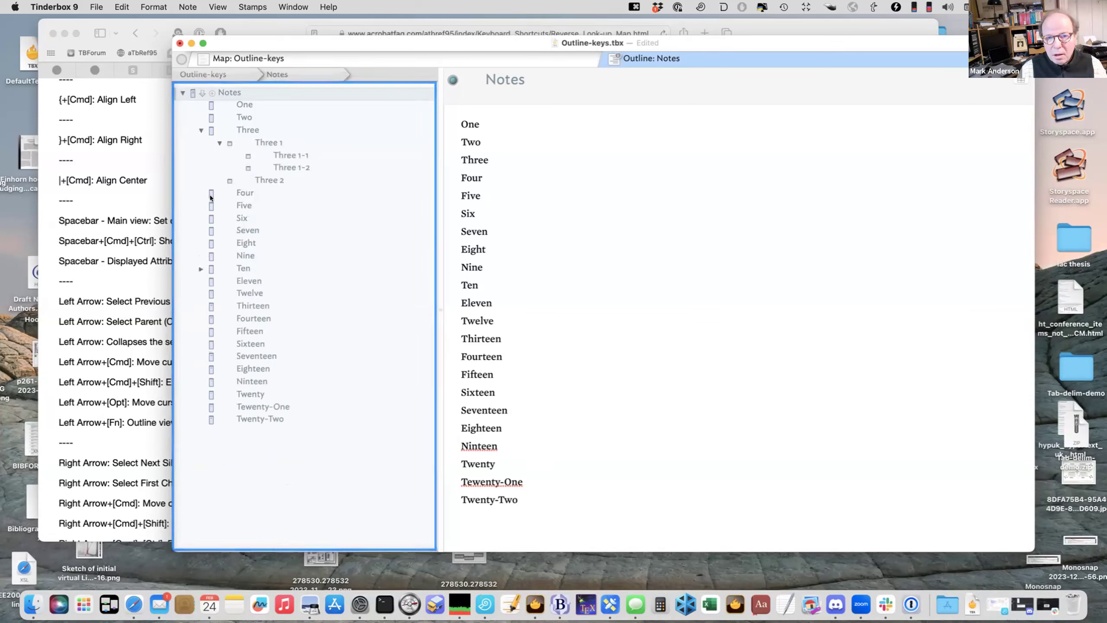
pyautogui.click(201, 268)
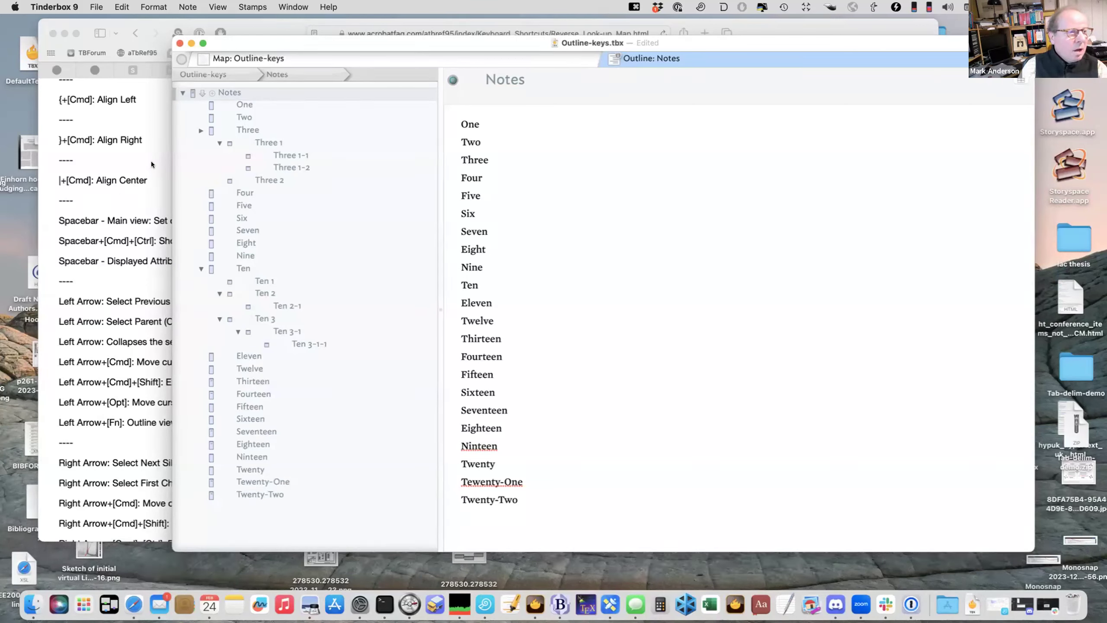
# - Select Notes, set the Three container to expanded, and select Three and its child Three 1
pyautogui.click(269, 90)
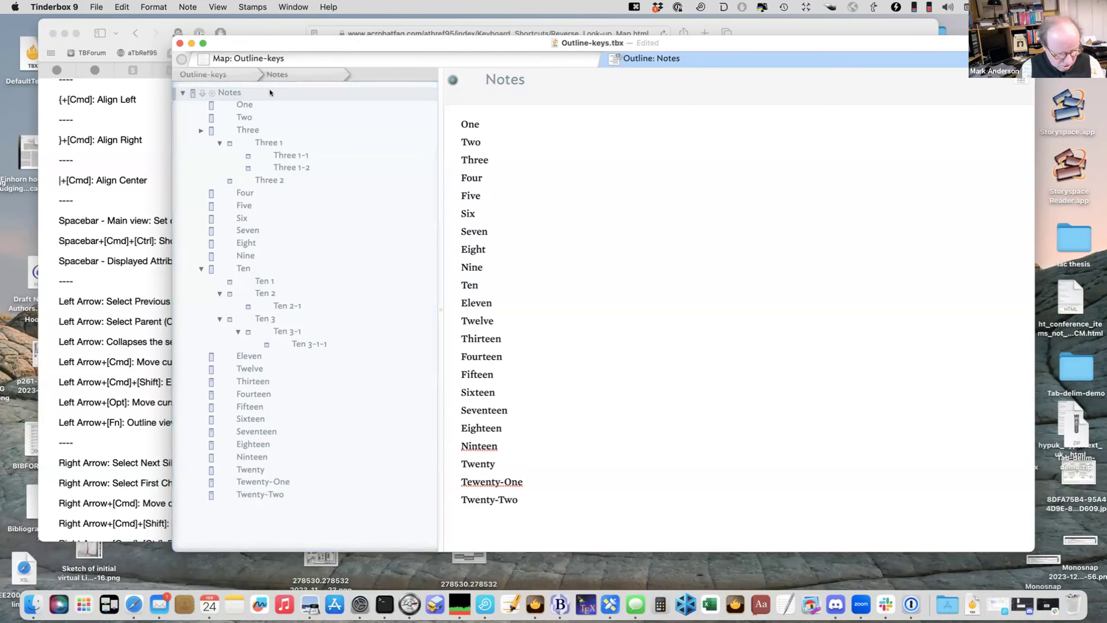
pyautogui.press('ctrl+super+9')
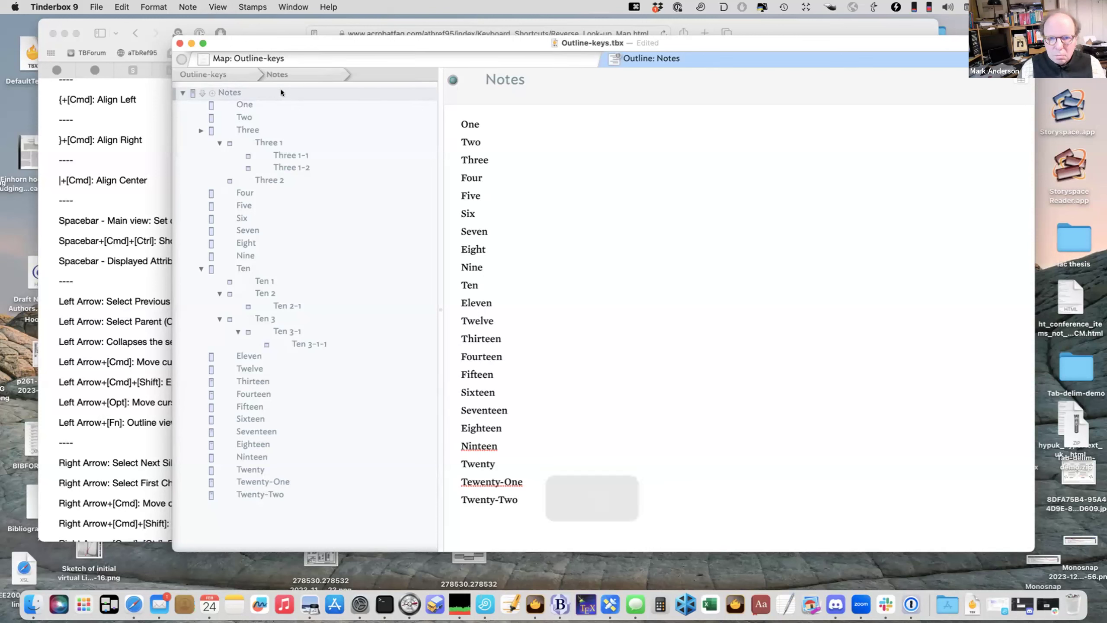
pyautogui.press('ctrl+super+9')
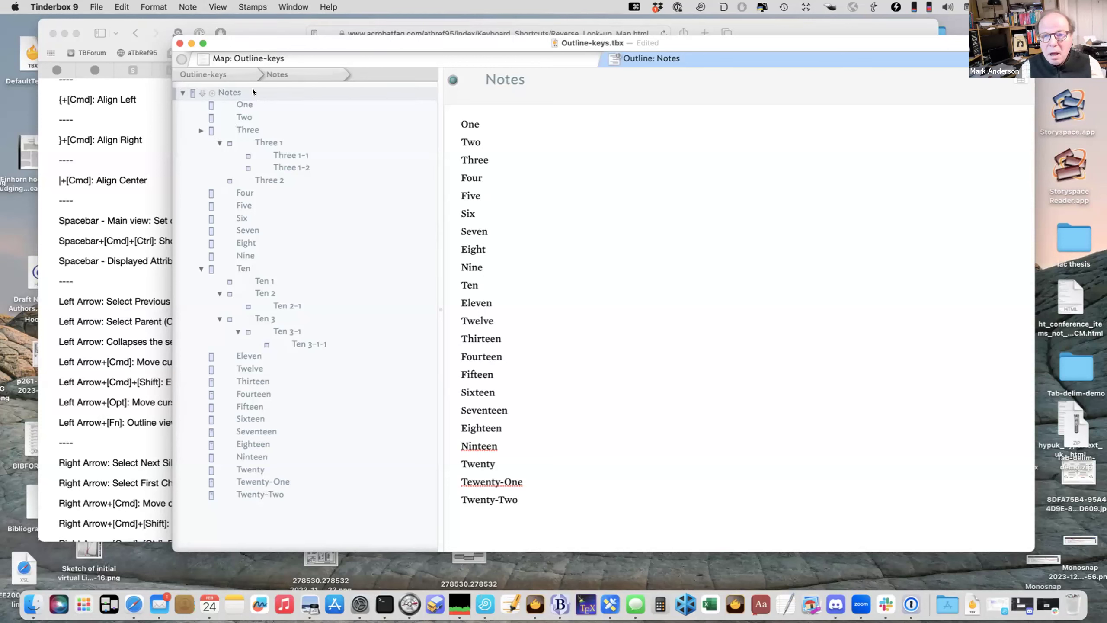
pyautogui.click(201, 131)
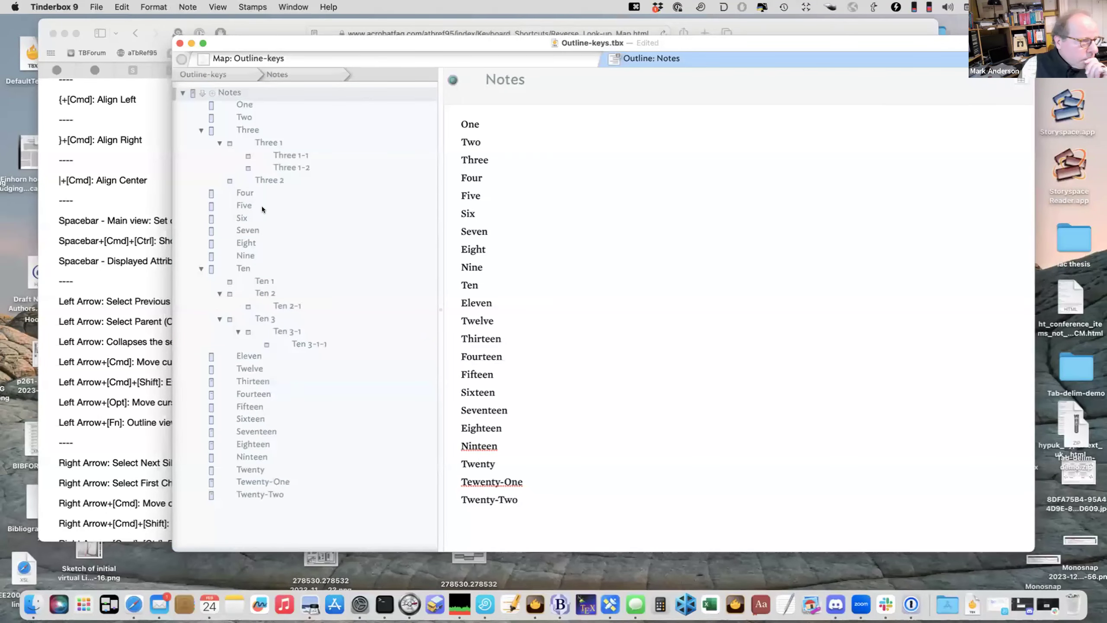
pyautogui.click(256, 133)
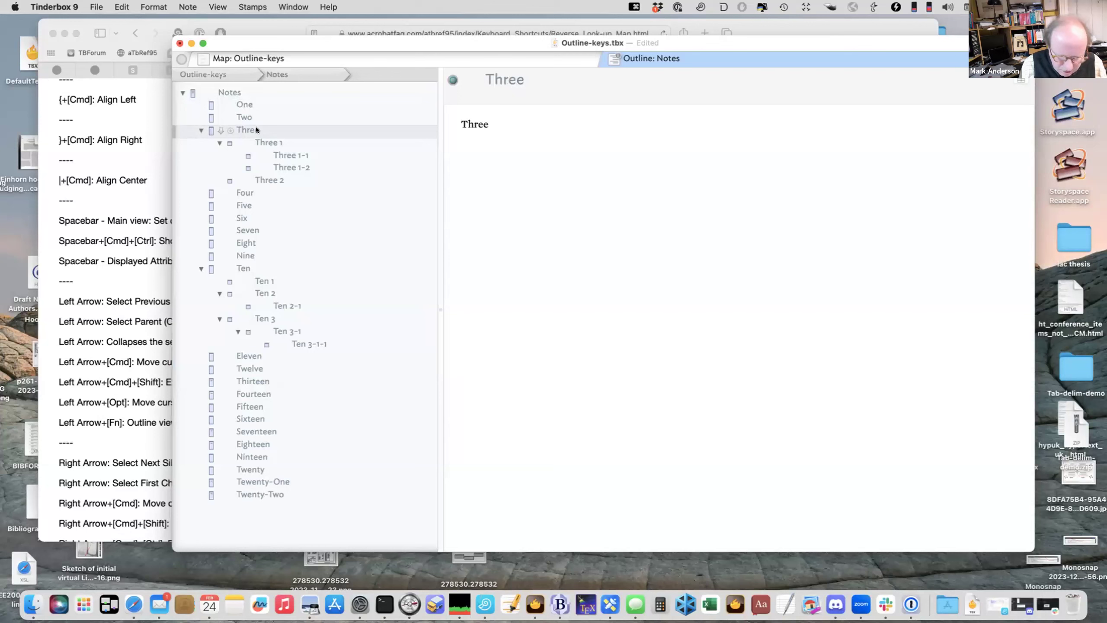
pyautogui.click(270, 143)
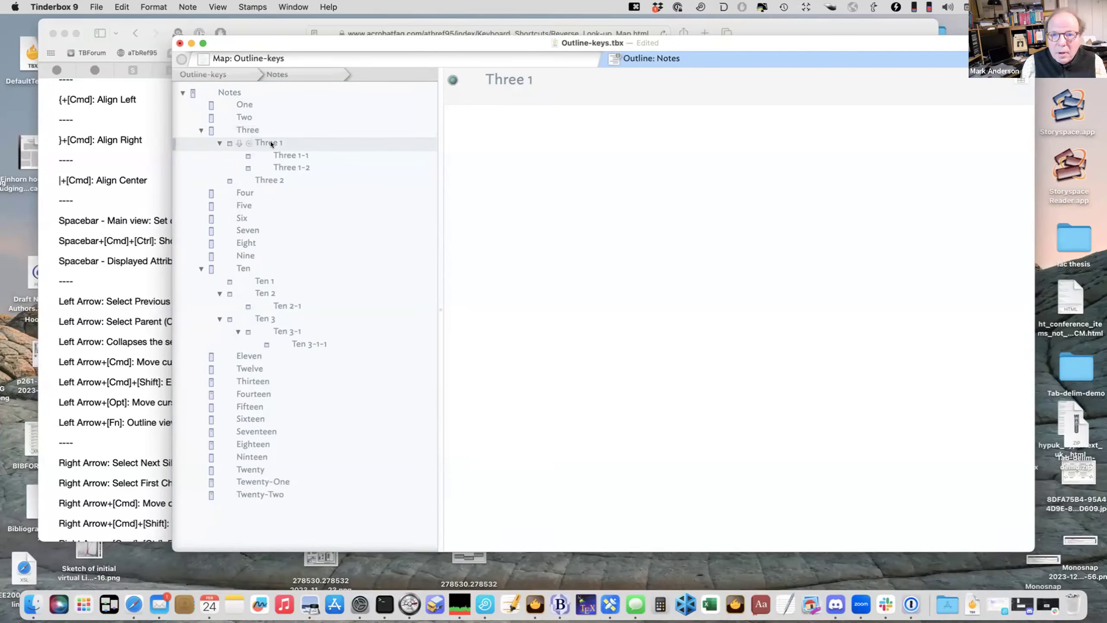
# - Indent the note Two beneath One and outdent it back to its original level, three times in all
pyautogui.click(242, 116)
pyautogui.press('Tab')
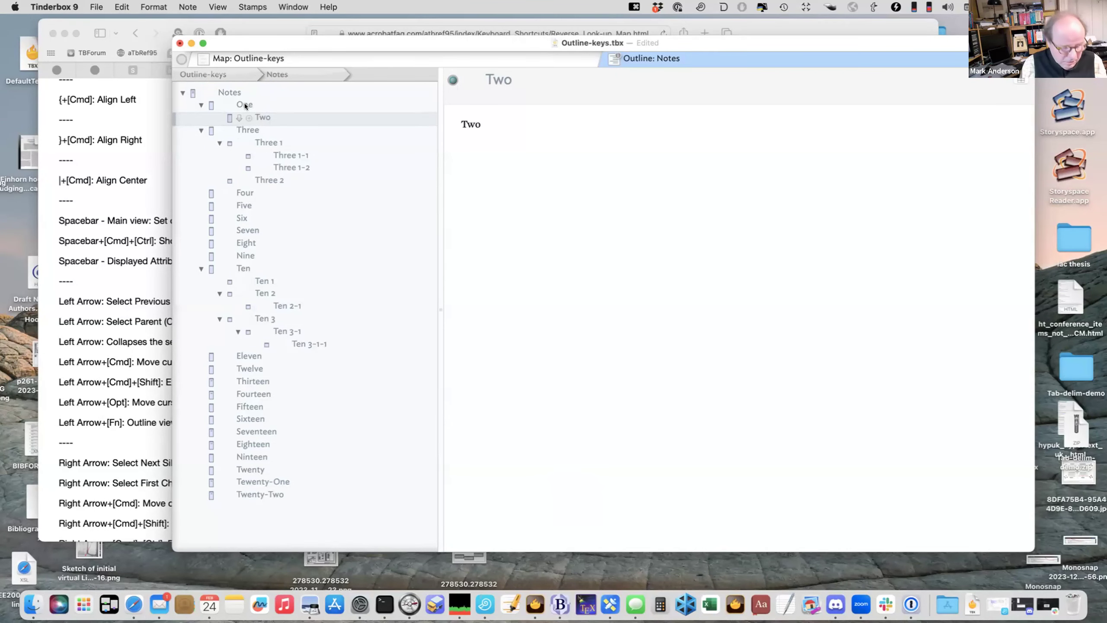
pyautogui.hotkey('shift', 'Tab')
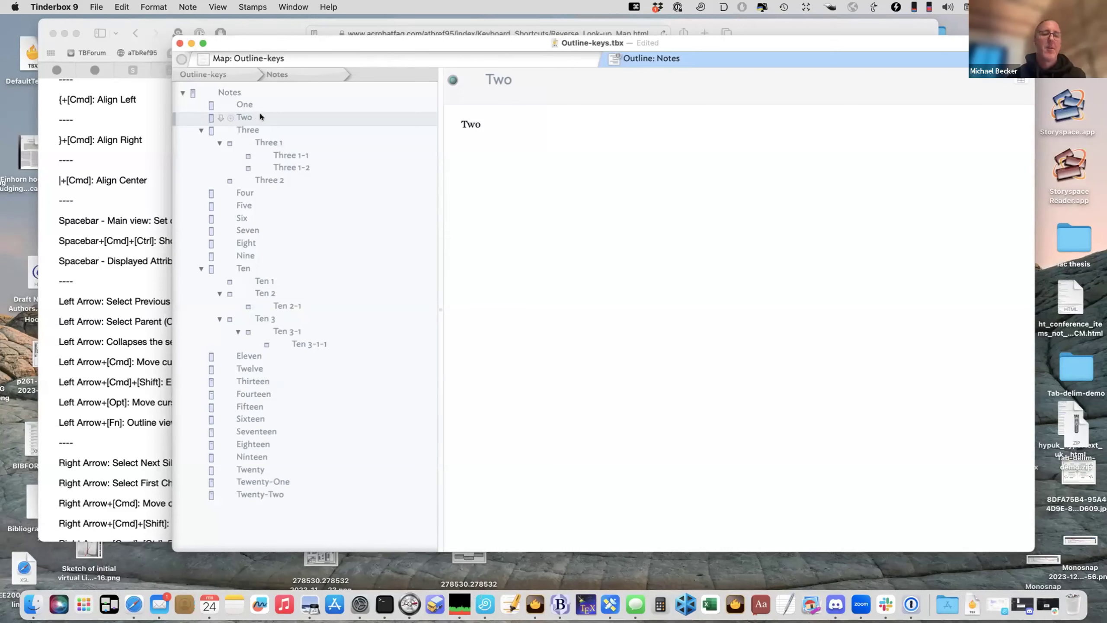
pyautogui.press('Tab')
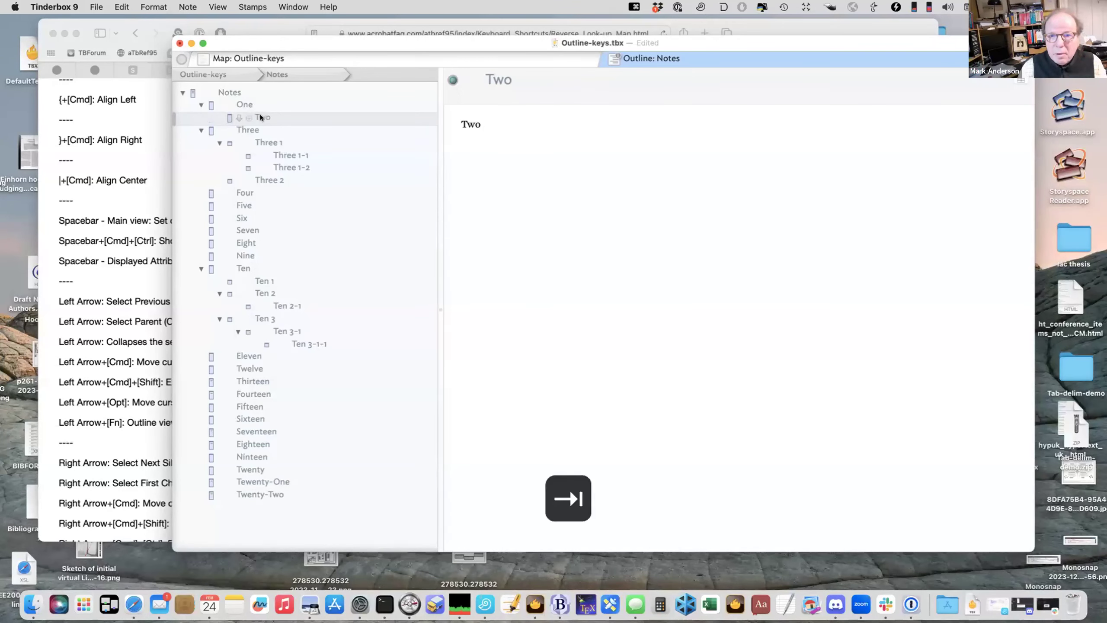
pyautogui.hotkey('shift', 'Tab')
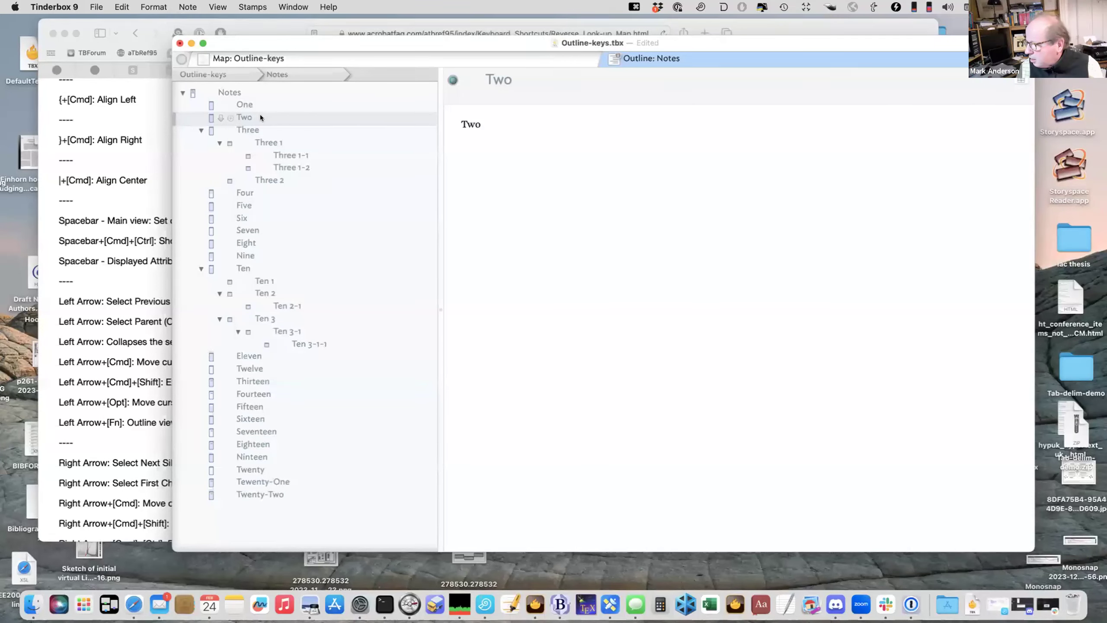
pyautogui.press('Tab')
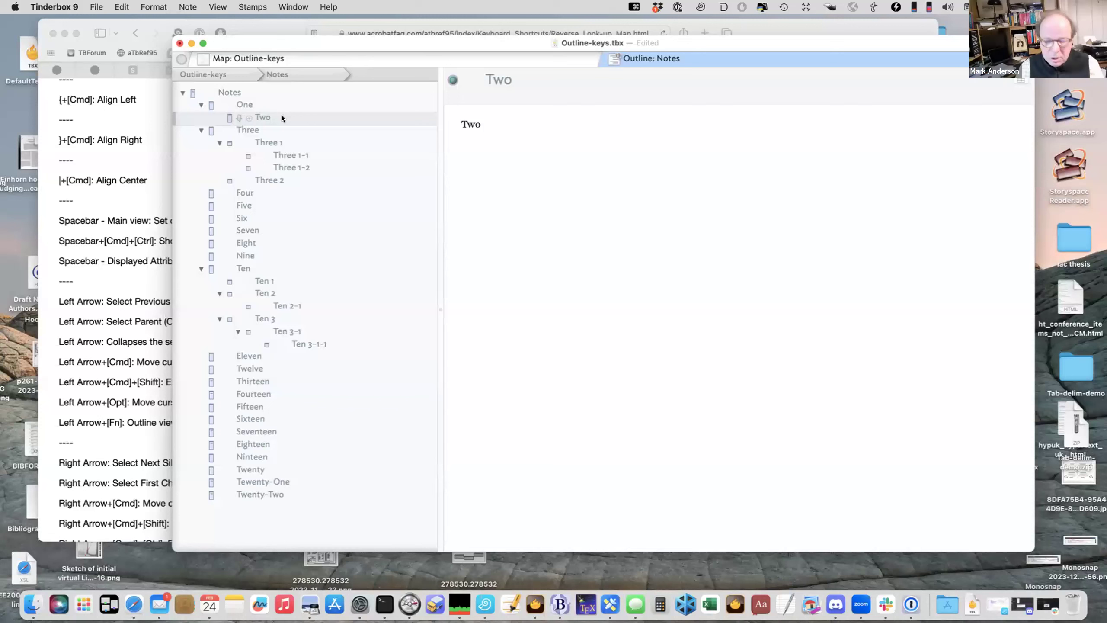
pyautogui.hotkey('shift', 'Tab')
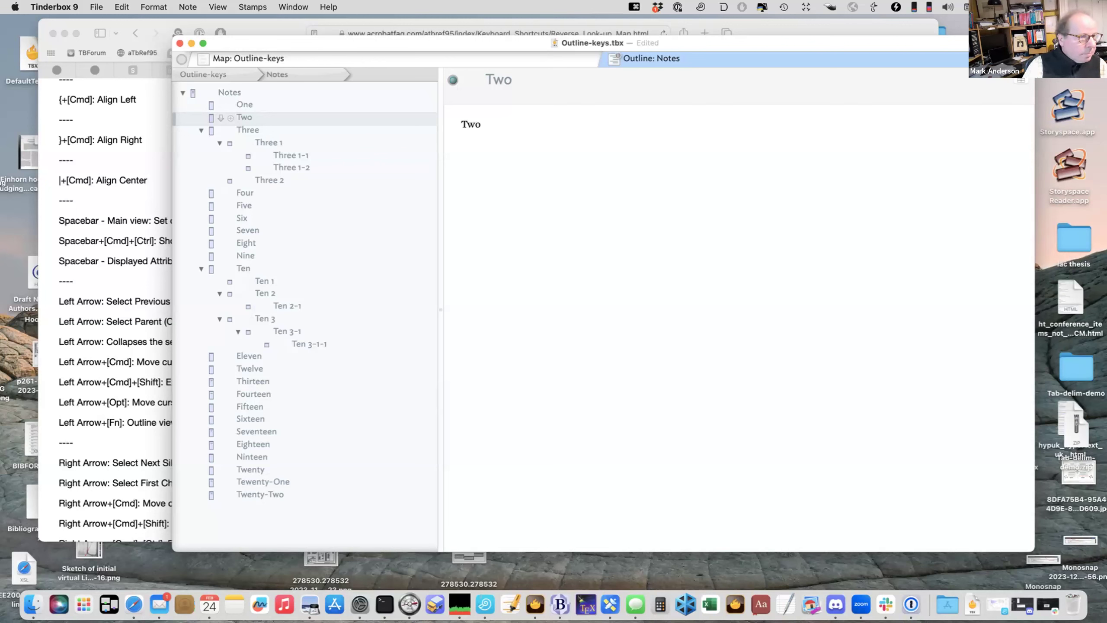
# - Delete the notes Tewenty-One and Twenty from the end of the outline
pyautogui.click(270, 480)
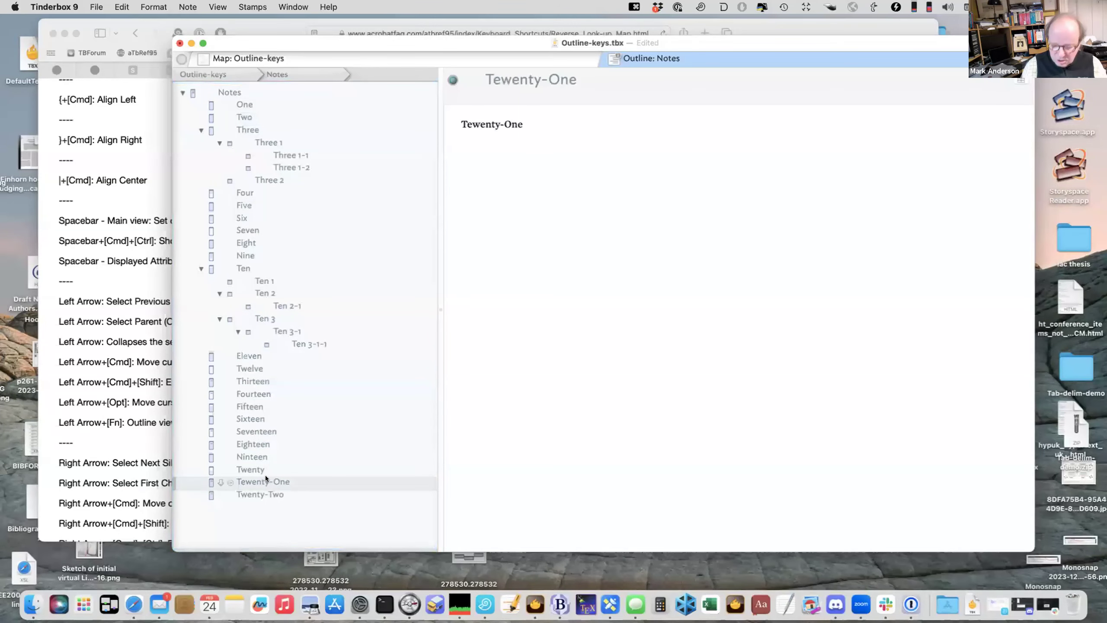
pyautogui.press('BackSpace')
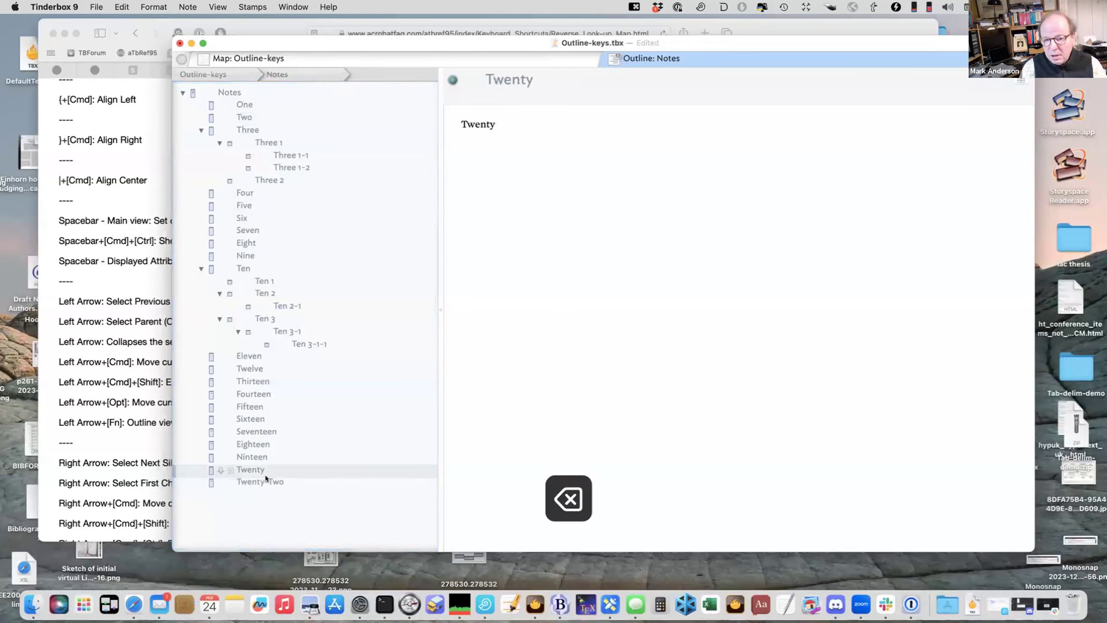
pyautogui.press('Delete')
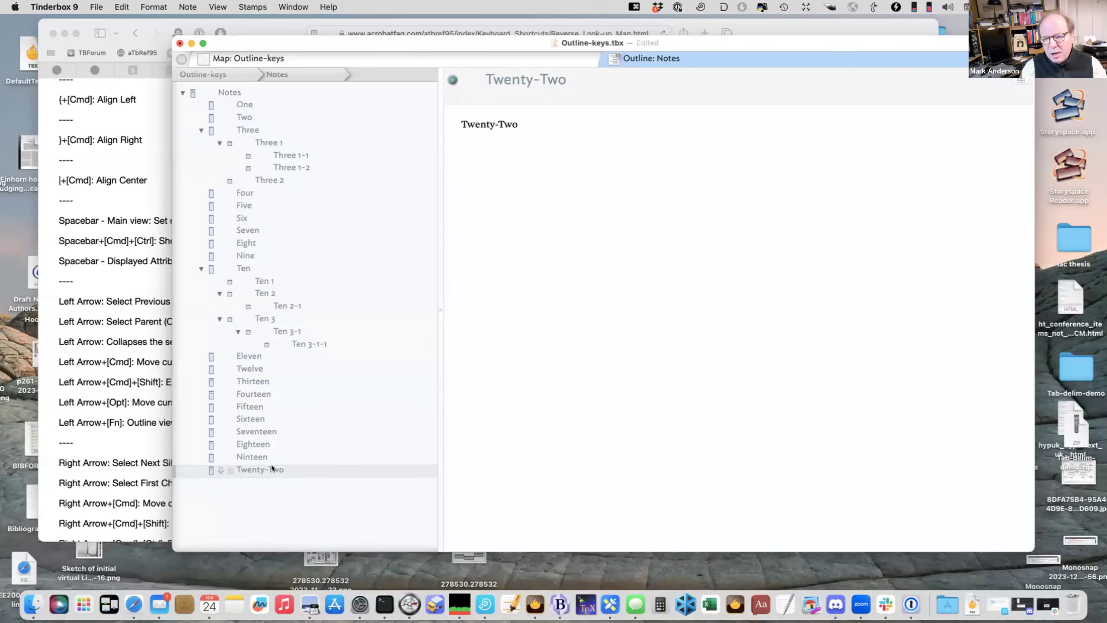
# - Add a new sibling note named Twenty directly after Ninteen
pyautogui.click(275, 455)
pyautogui.press('Return')
pyautogui.write('T')
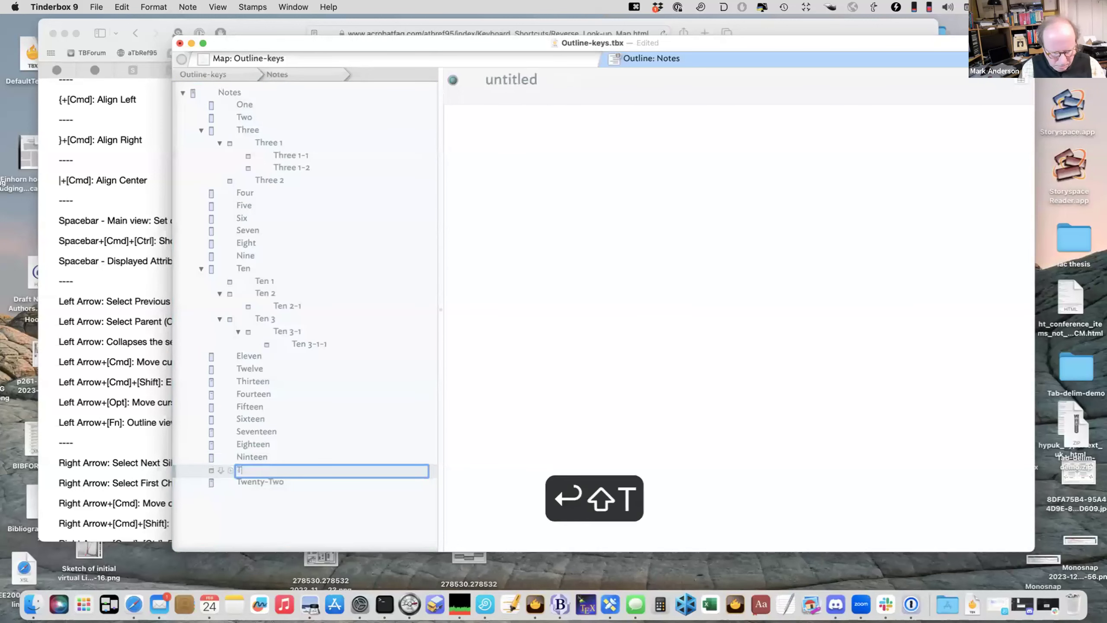
pyautogui.write('wenty')
pyautogui.press('Return')
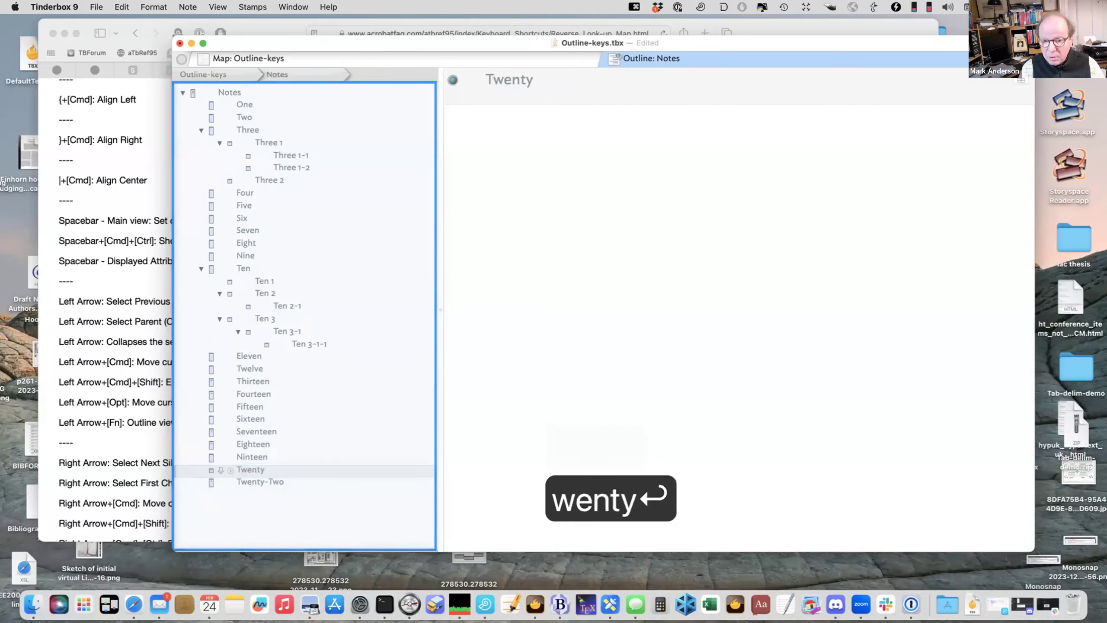
# - Start a sibling note named xgndgh after Twenty-Two and discard it by clearing its name
pyautogui.click(300, 480)
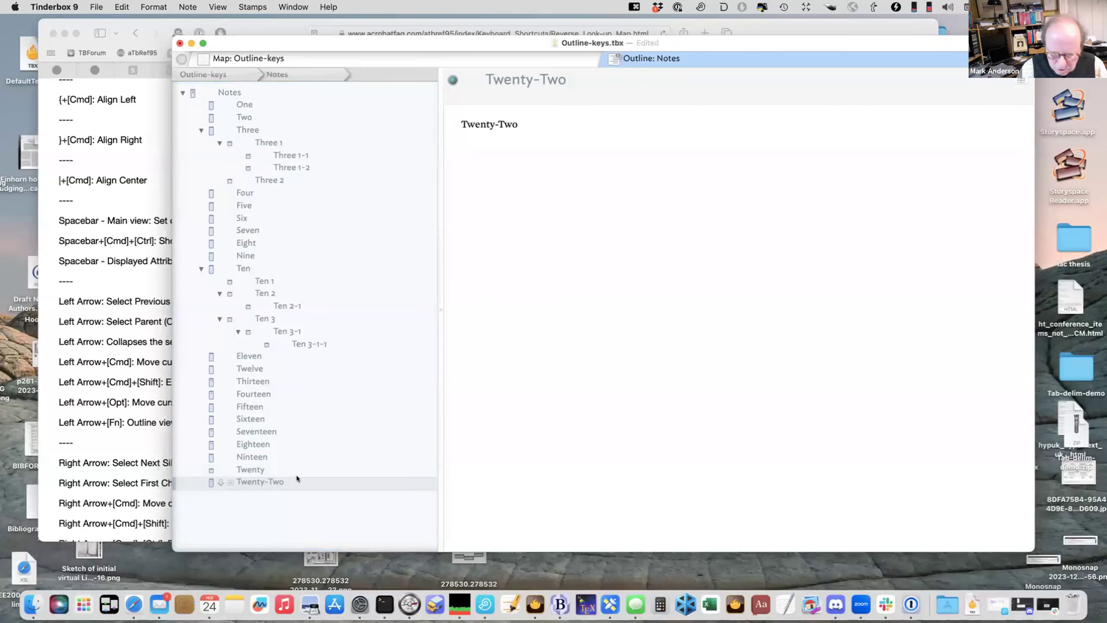
pyautogui.press('Return')
pyautogui.write('xgndgh')
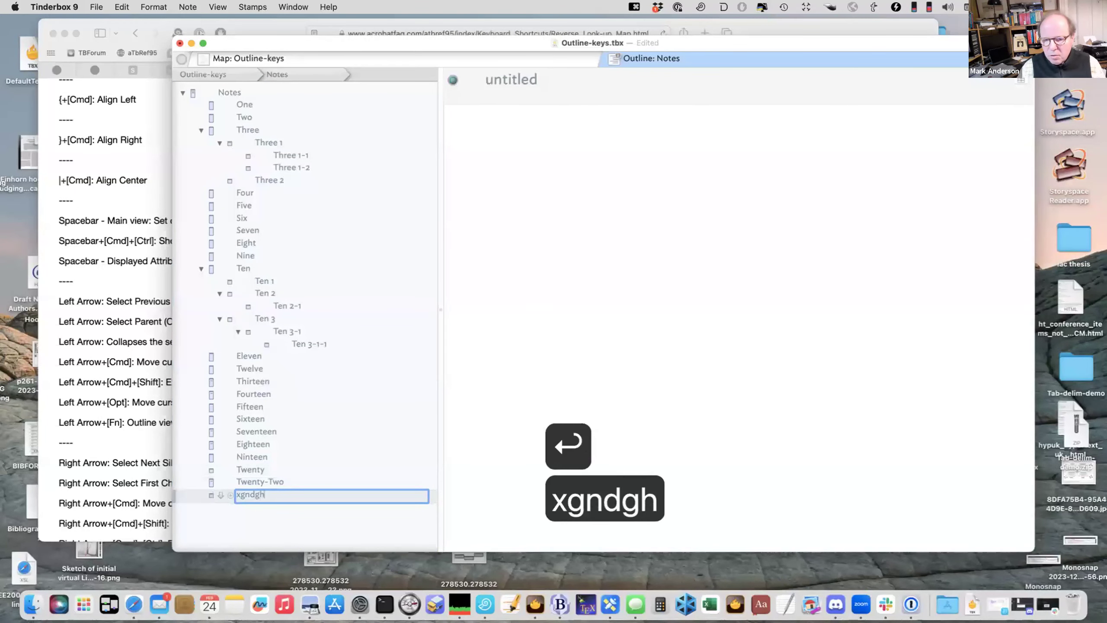
pyautogui.press('BackSpace')
pyautogui.press('BackSpace')
pyautogui.press('BackSpace')
pyautogui.press('BackSpace')
pyautogui.press('BackSpace')
pyautogui.press('BackSpace')
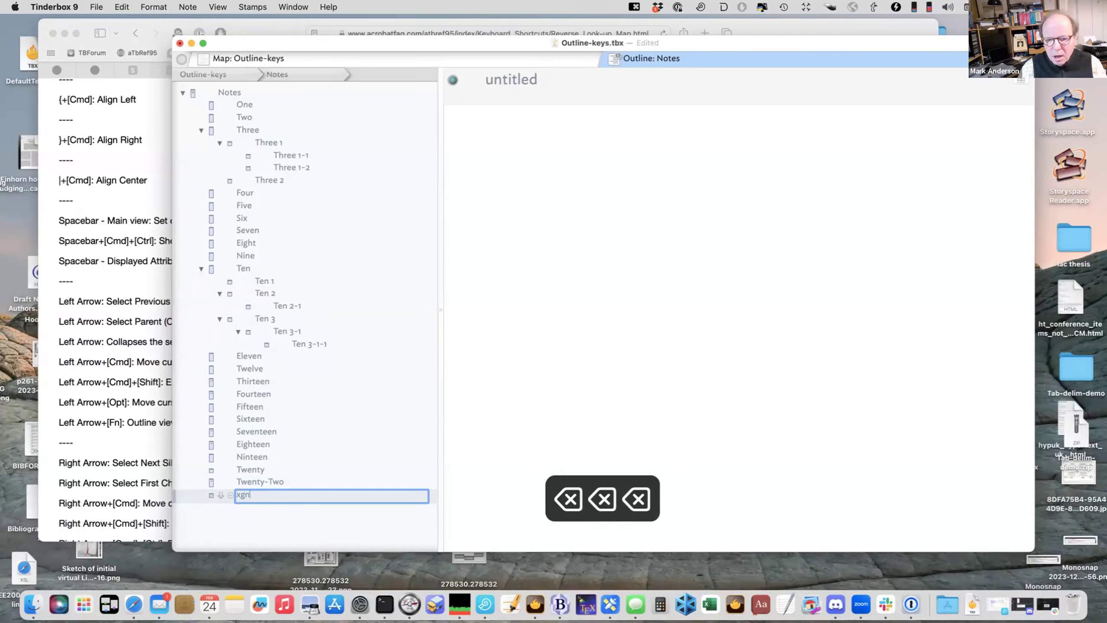
# - Add a child note named cghild inside Twenty-Two
pyautogui.click(263, 476)
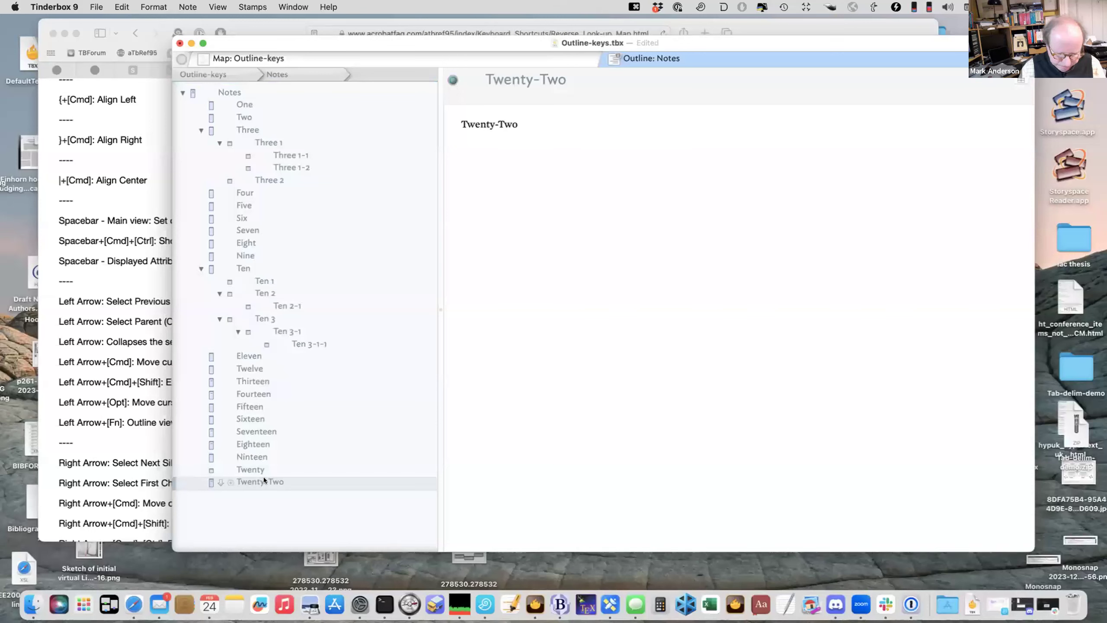
pyautogui.hotkey('shift', 'Return')
pyautogui.write('cghild')
pyautogui.press('Return')
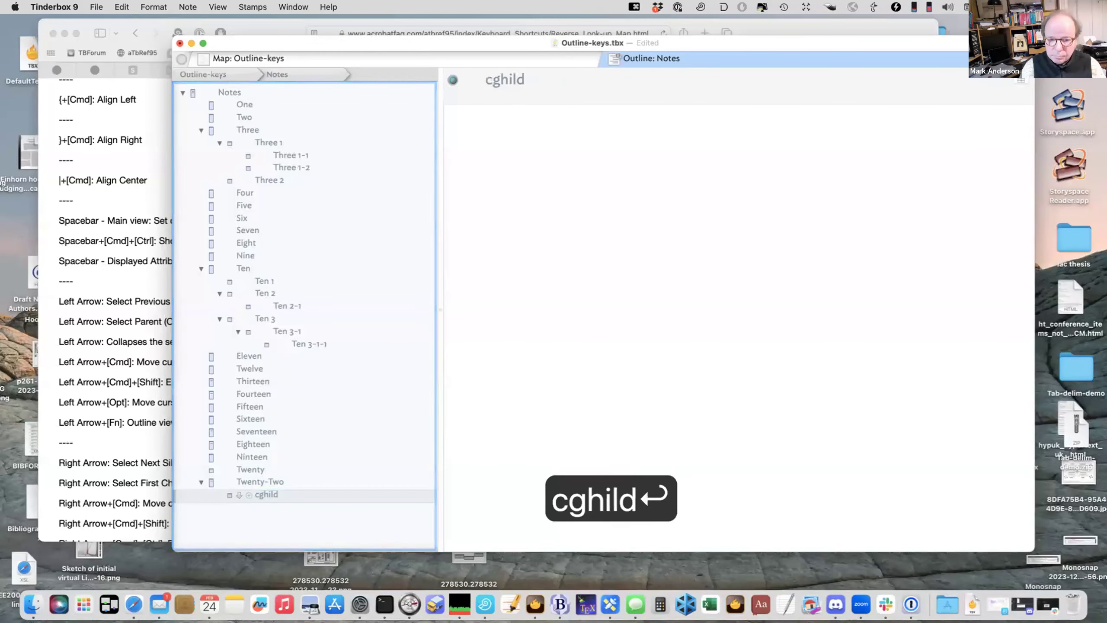
# - Add a second child note named dghgyh inside Twenty-Two, after cghild
pyautogui.click(272, 481)
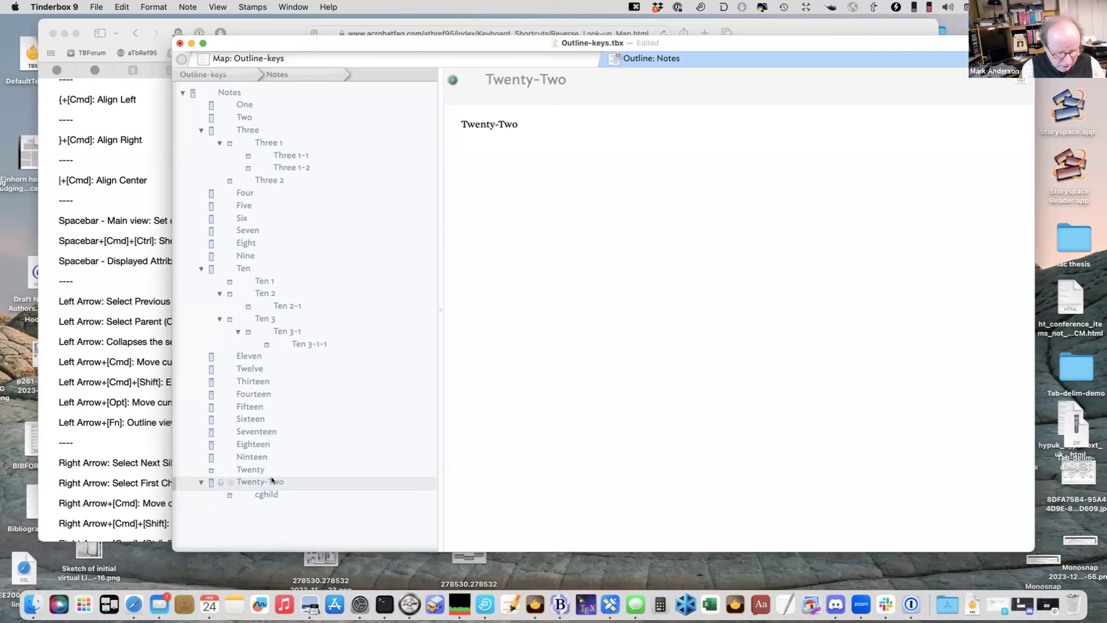
pyautogui.hotkey('shift', 'Return')
pyautogui.write('dghgyh')
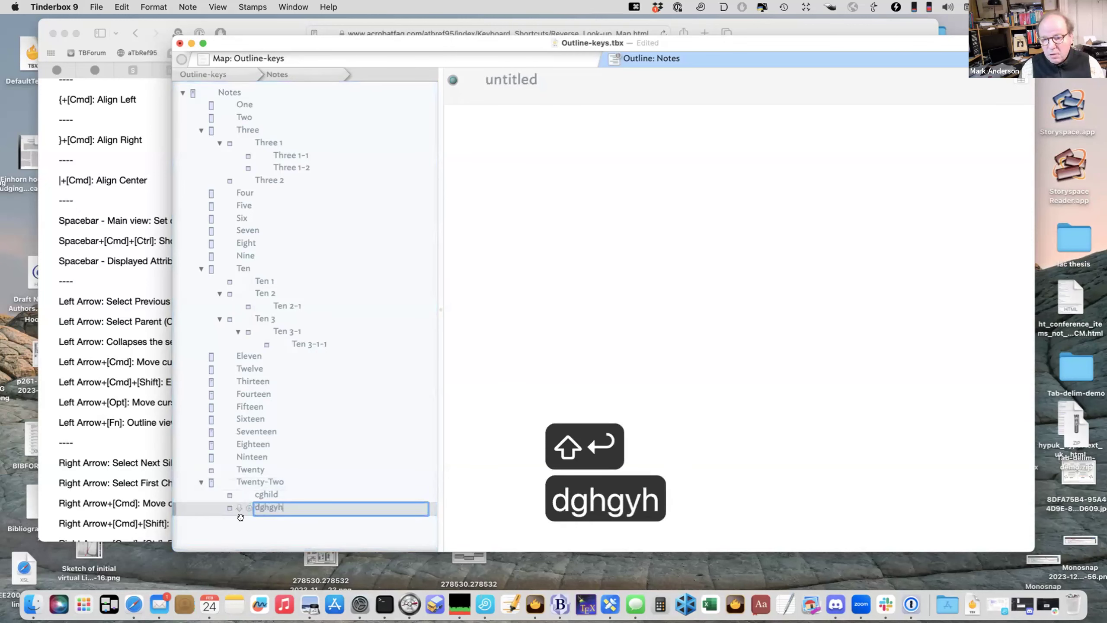
pyautogui.click(274, 479)
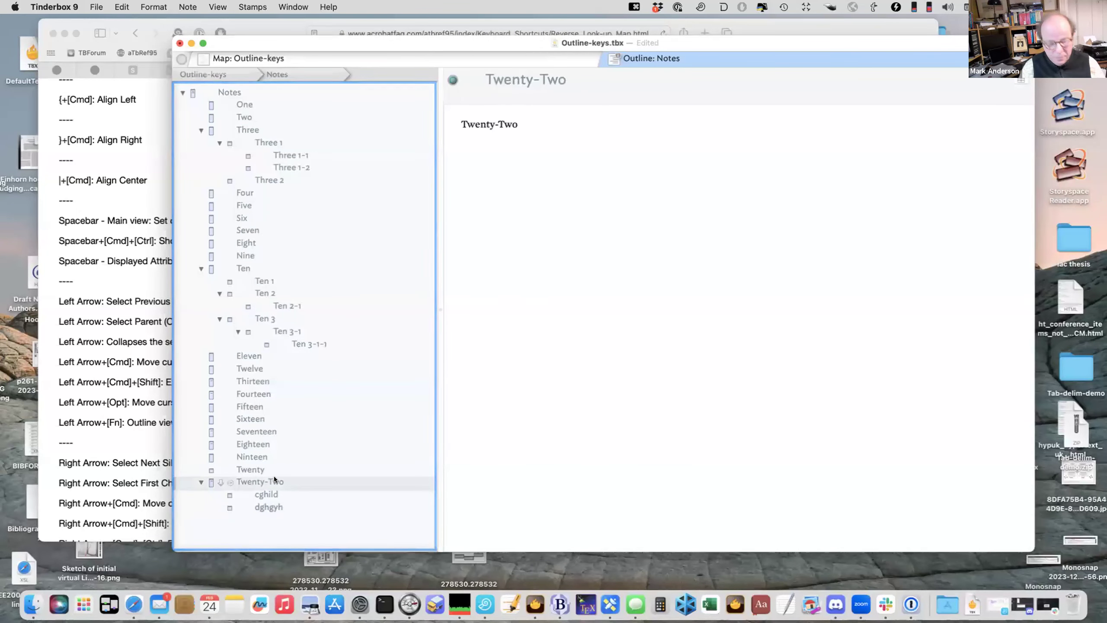
# - Insert a note named rhrthtrh as the first child of Twenty-Two, ahead of cghild
pyautogui.moveTo(274, 478); pyautogui.dragTo(275, 479)
pyautogui.press('alt+shift+super+Return')
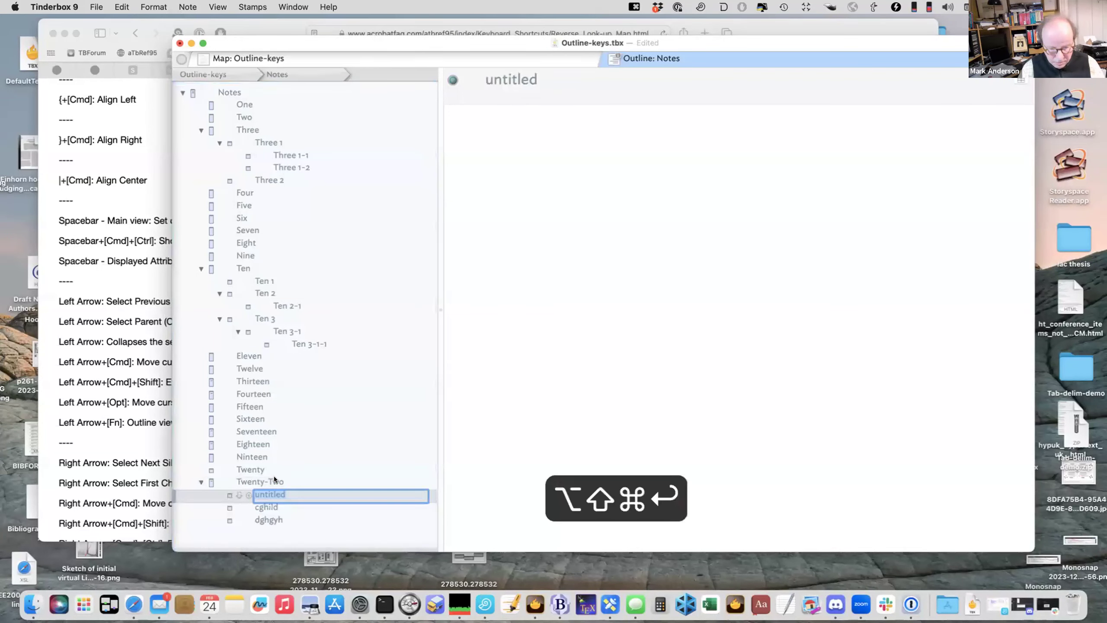
pyautogui.write('rhrthtrh')
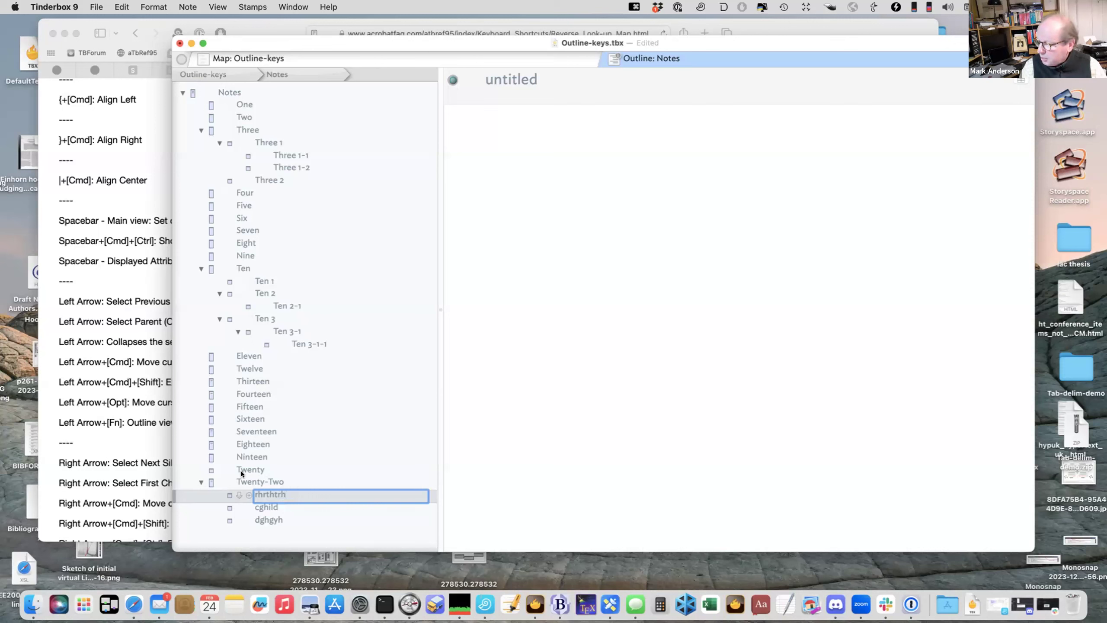
pyautogui.click(282, 481)
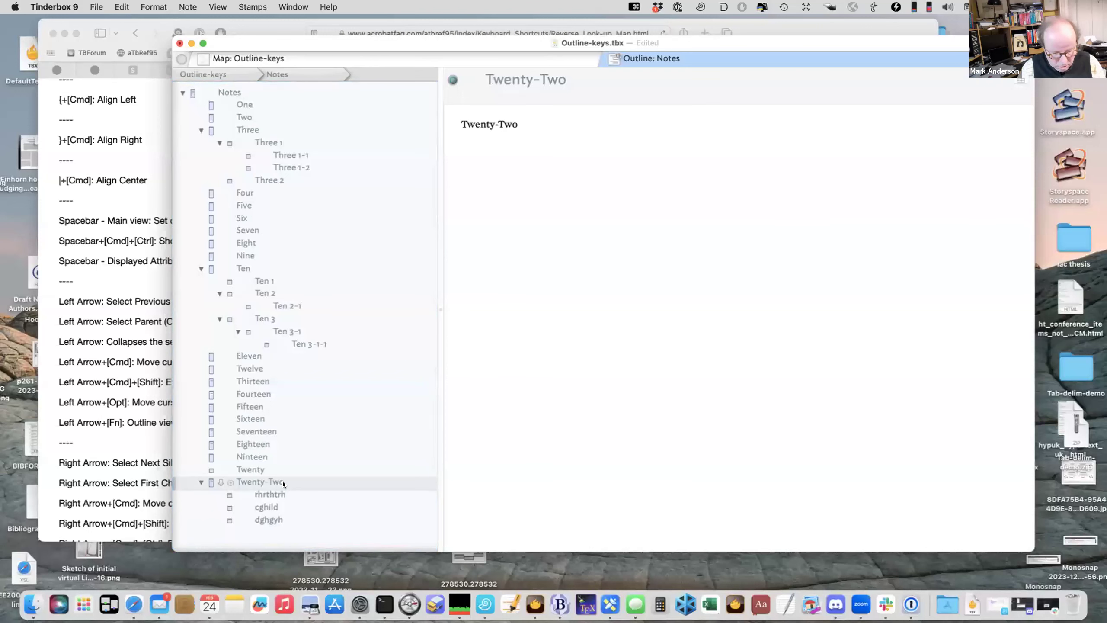
# - Make the Twenty-Two note's title bold, then switch between Twenty and Twenty-Two, ending on Twenty-Two
pyautogui.press('super+b')
pyautogui.click(264, 467)
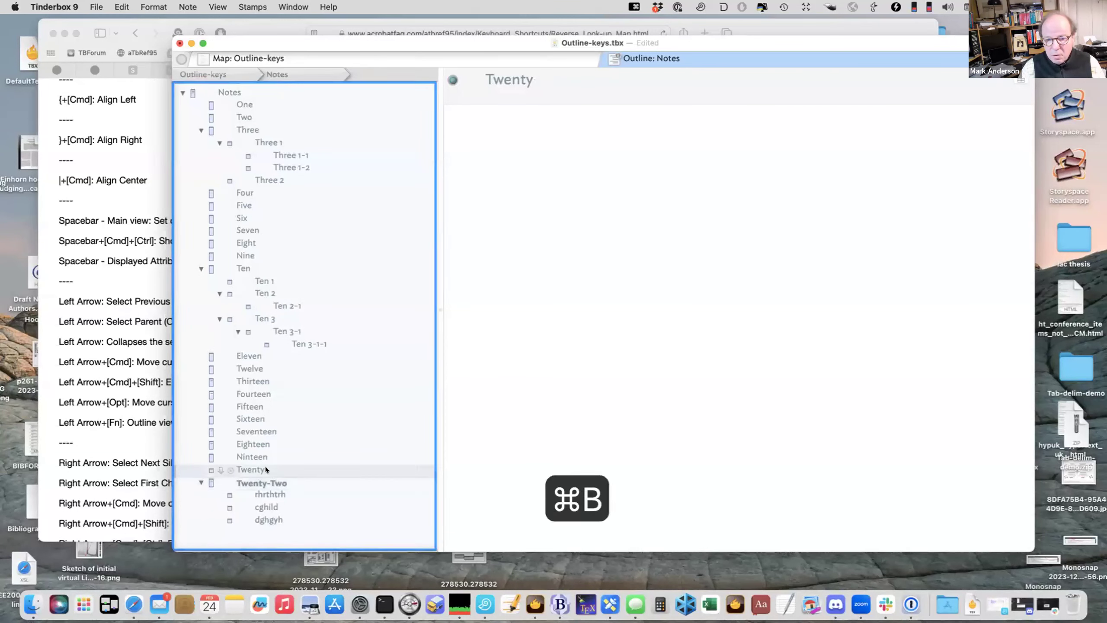
pyautogui.click(287, 481)
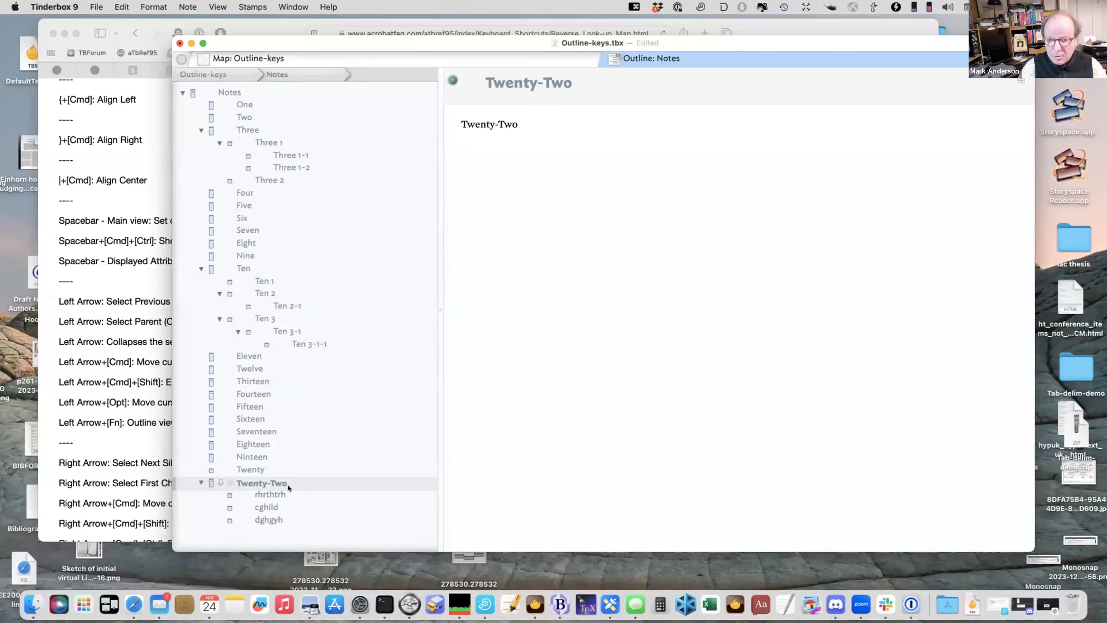
pyautogui.click(280, 468)
pyautogui.click(287, 481)
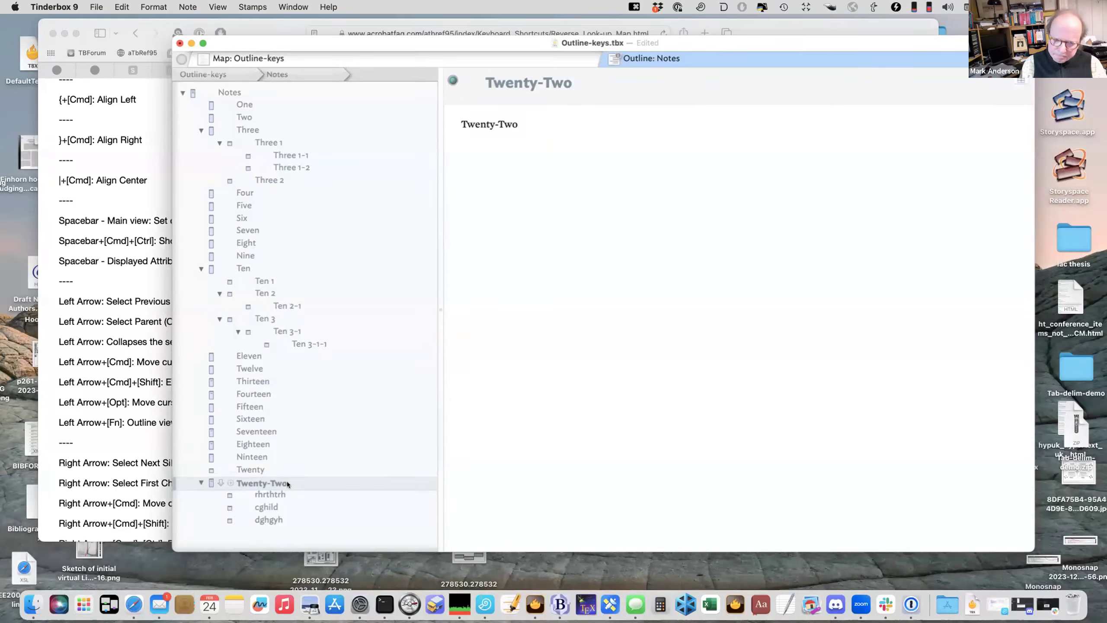
# - Make the text in the body of the Twenty-Two note bold
pyautogui.moveTo(529, 141); pyautogui.dragTo(410, 123)
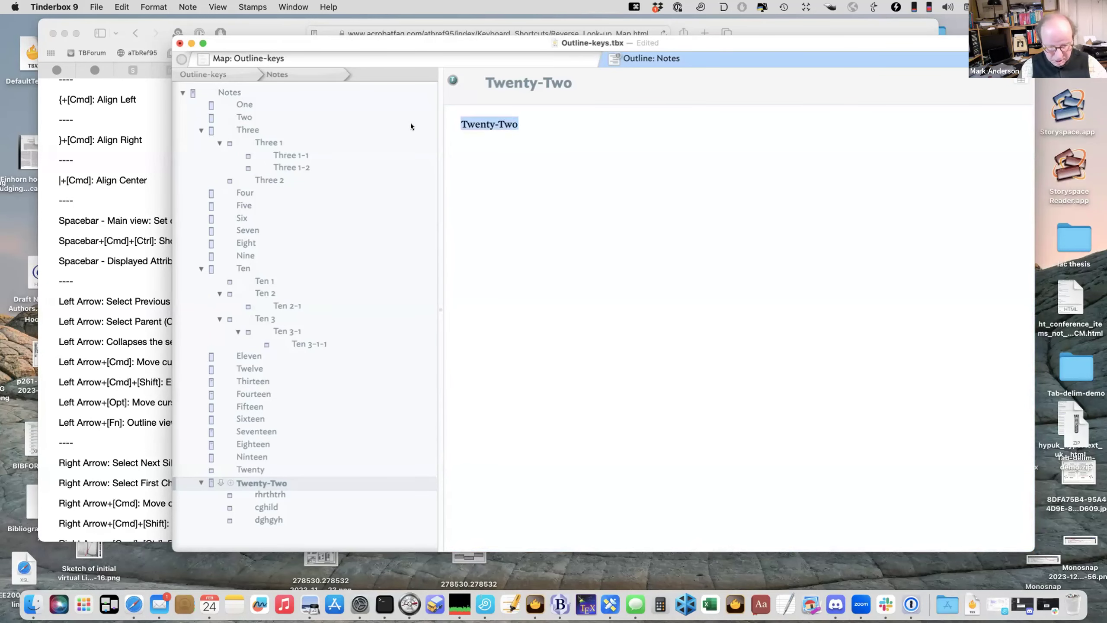
pyautogui.press('cmd+b')
pyautogui.click(536, 250)
# - Toggle bold on the Twenty-Two note's outline title, leaving it not bold, and select the Twenty note
pyautogui.click(297, 481)
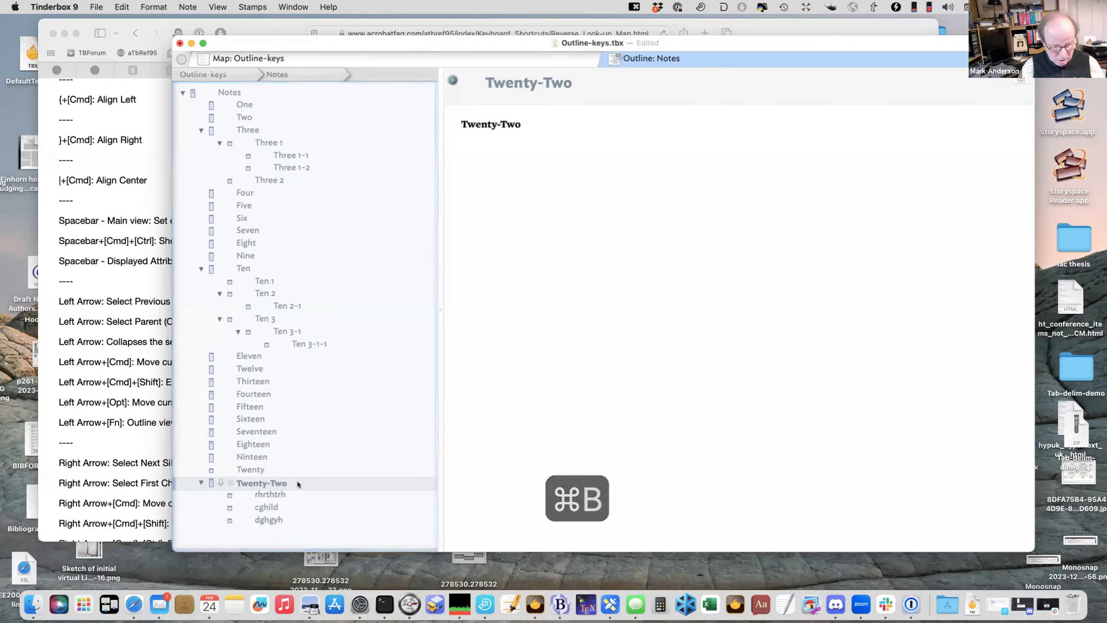
pyautogui.press('cmd+b')
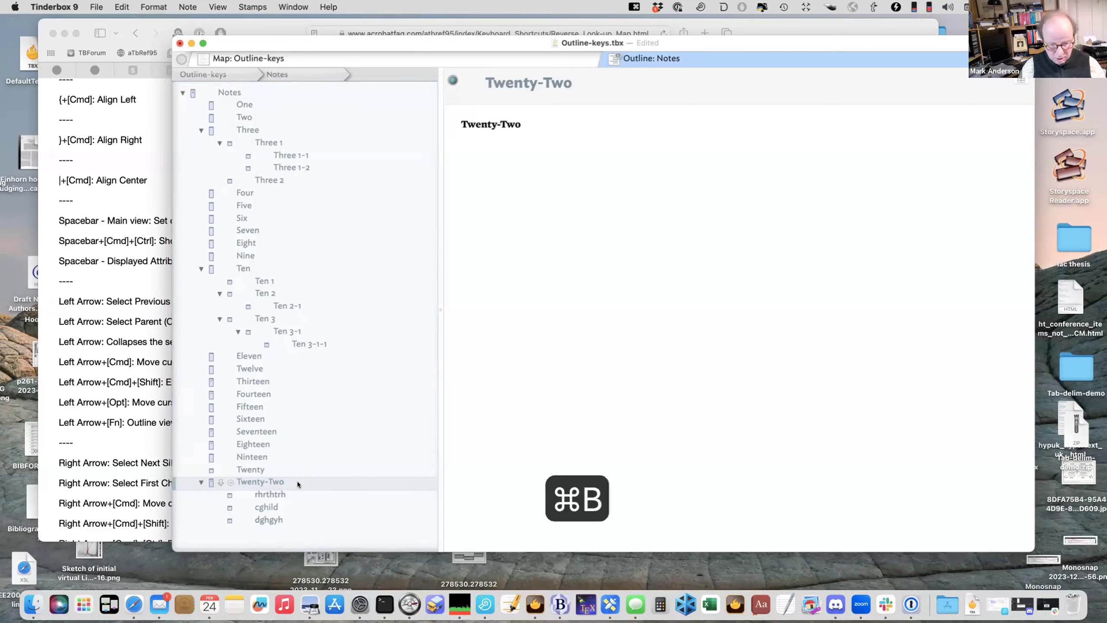
pyautogui.press('cmd+b')
pyautogui.press('cmd+b')
pyautogui.click(284, 466)
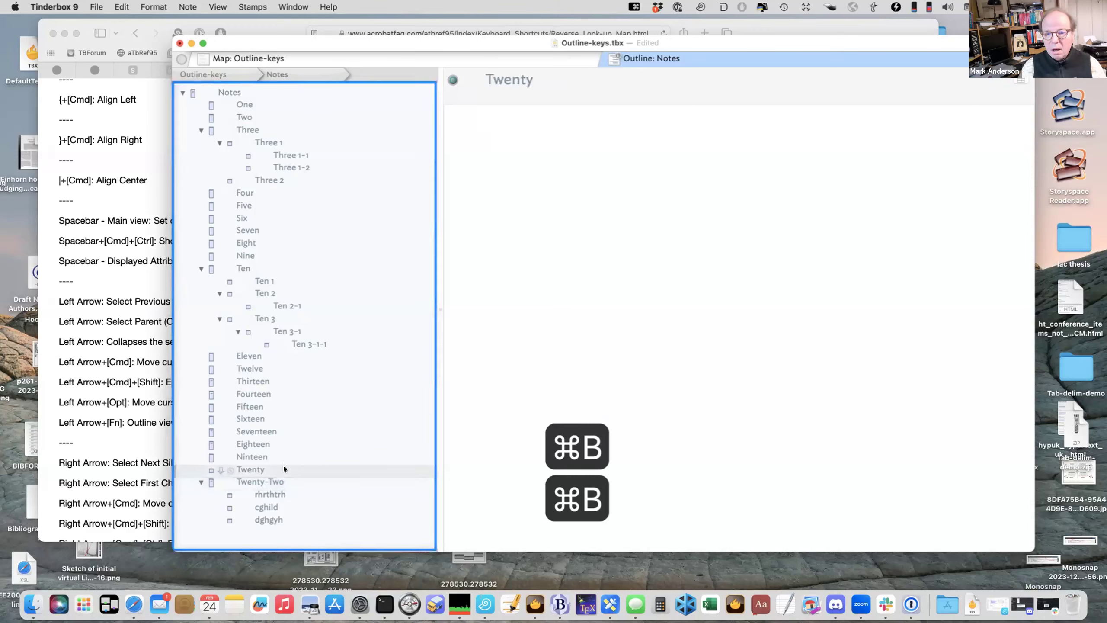
# - Strike through the title of the Ninteen note, then remove the strikethrough
pyautogui.click(284, 455)
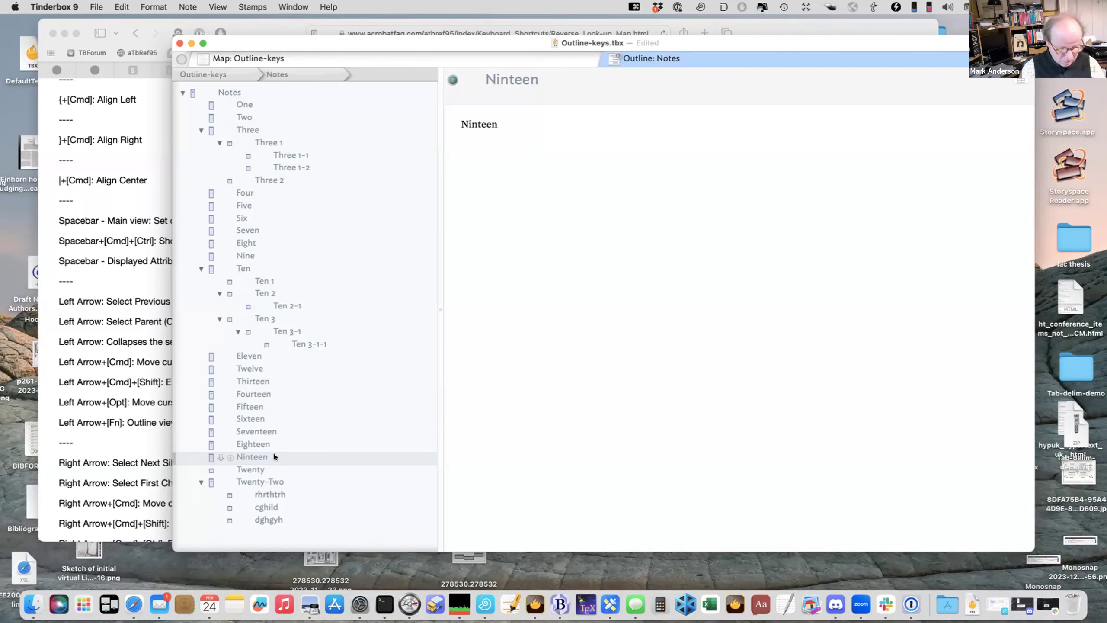
pyautogui.press('shift+cmd+minus')
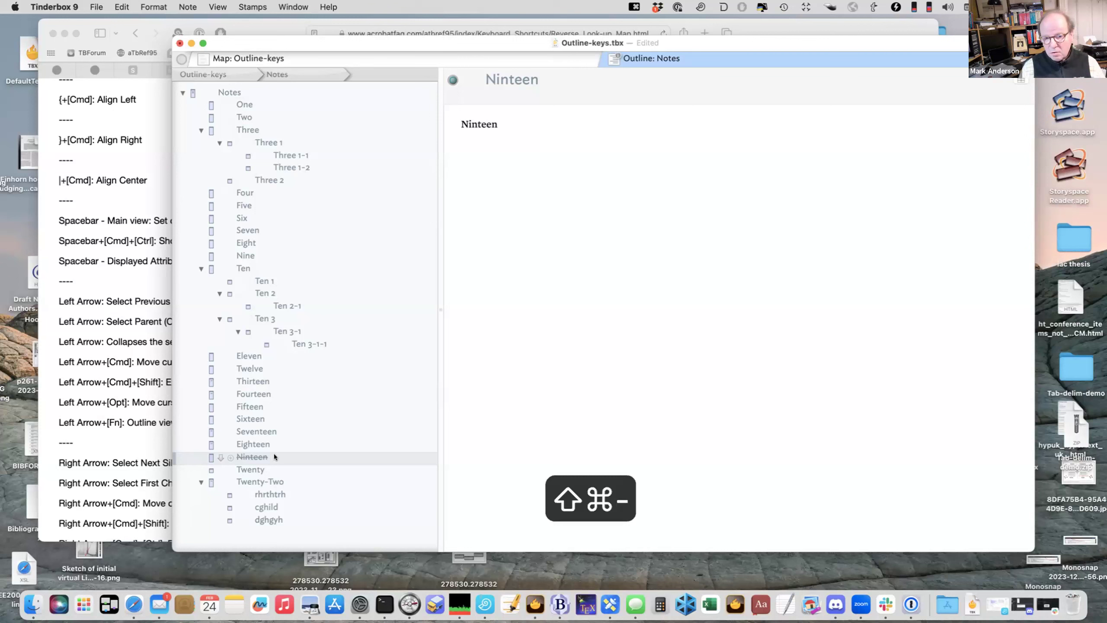
pyautogui.press('shift+cmd+minus')
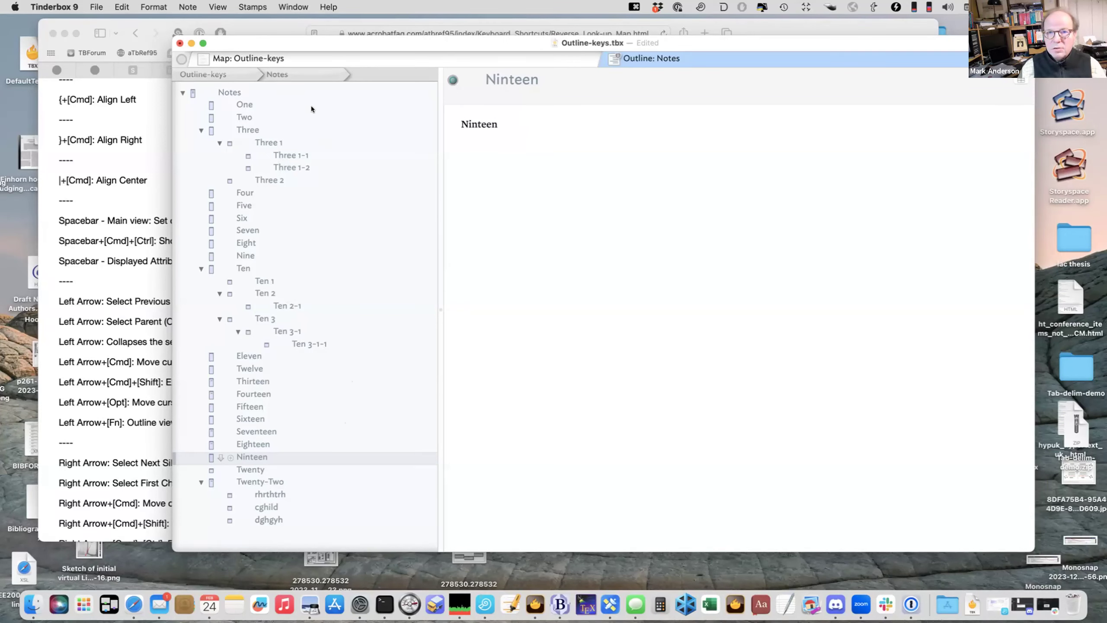
# - Turn on checkboxes for the notes in the Outline view
pyautogui.click(216, 6)
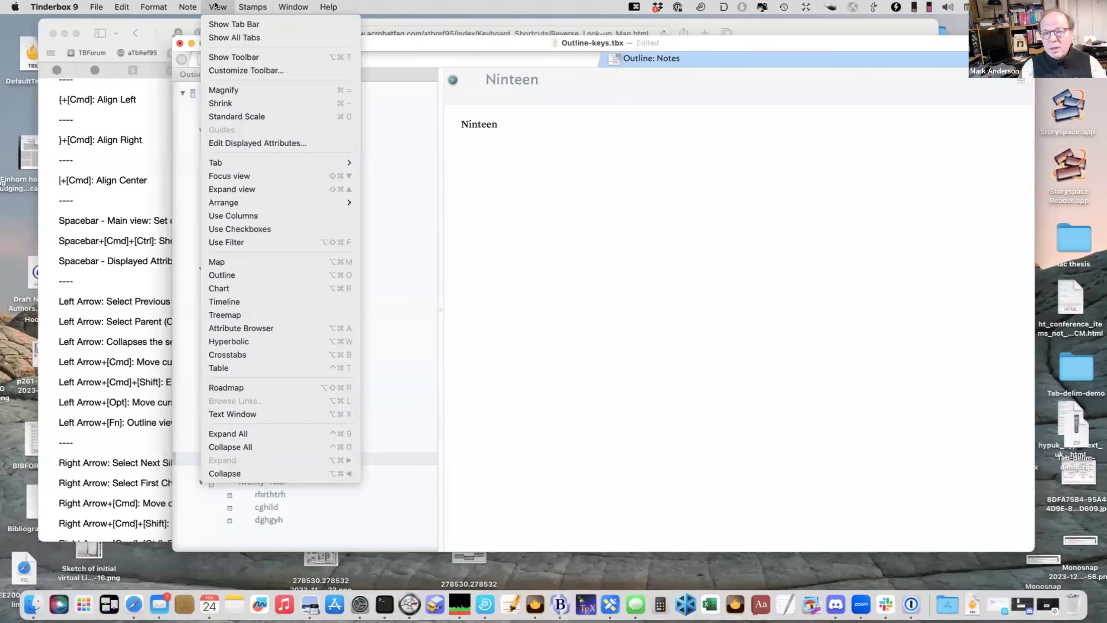
pyautogui.click(269, 228)
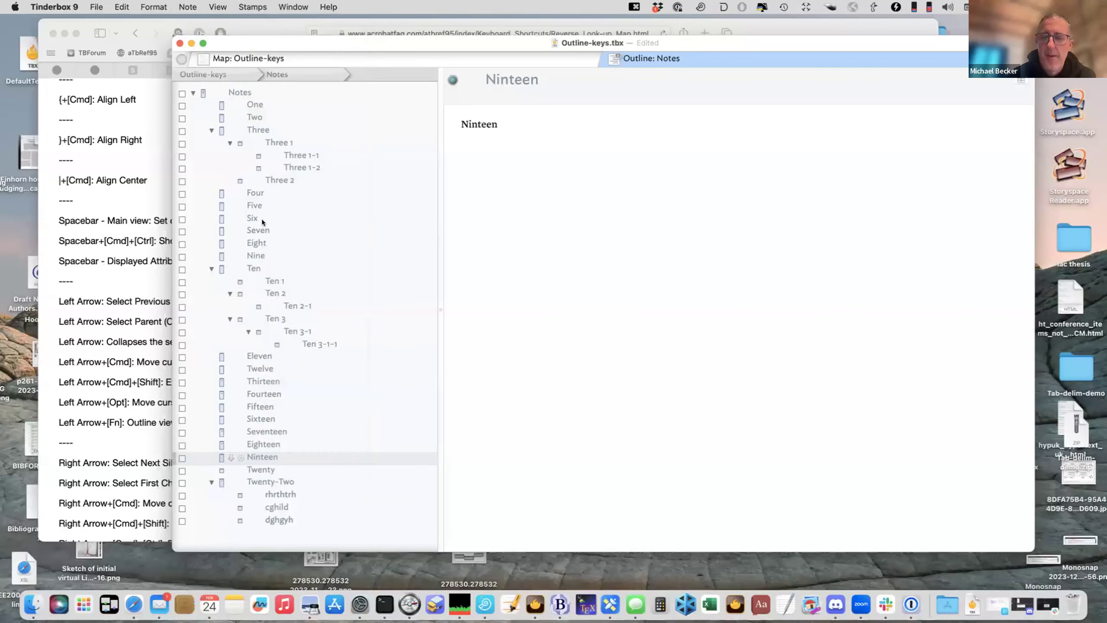
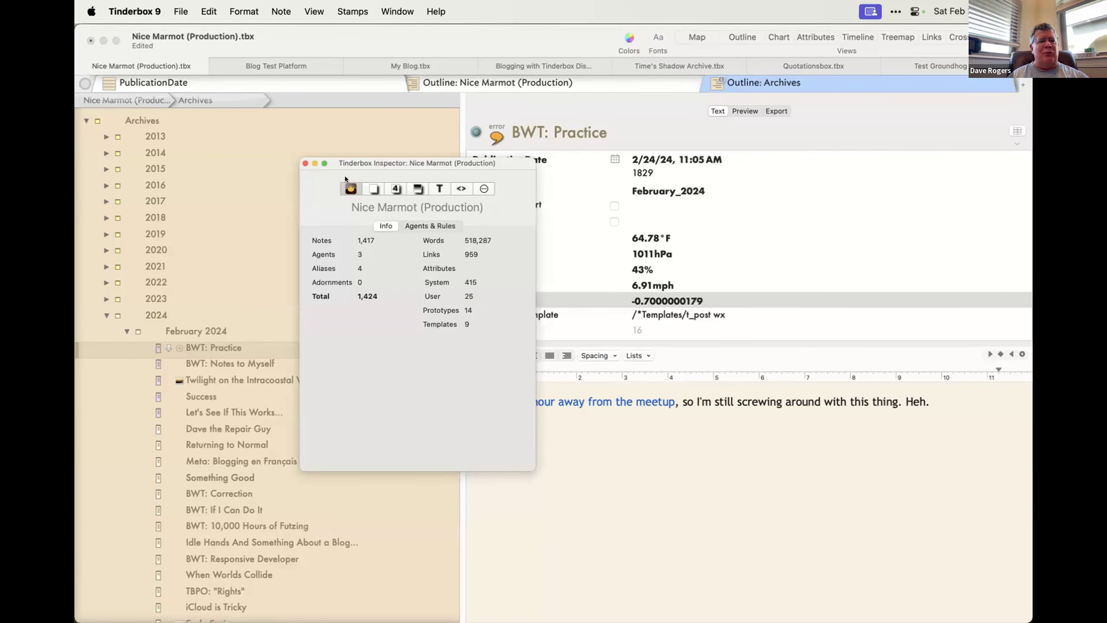
# - Close the Inspector and create a new note after February 2024, indented into that month's container
pyautogui.click(304, 163)
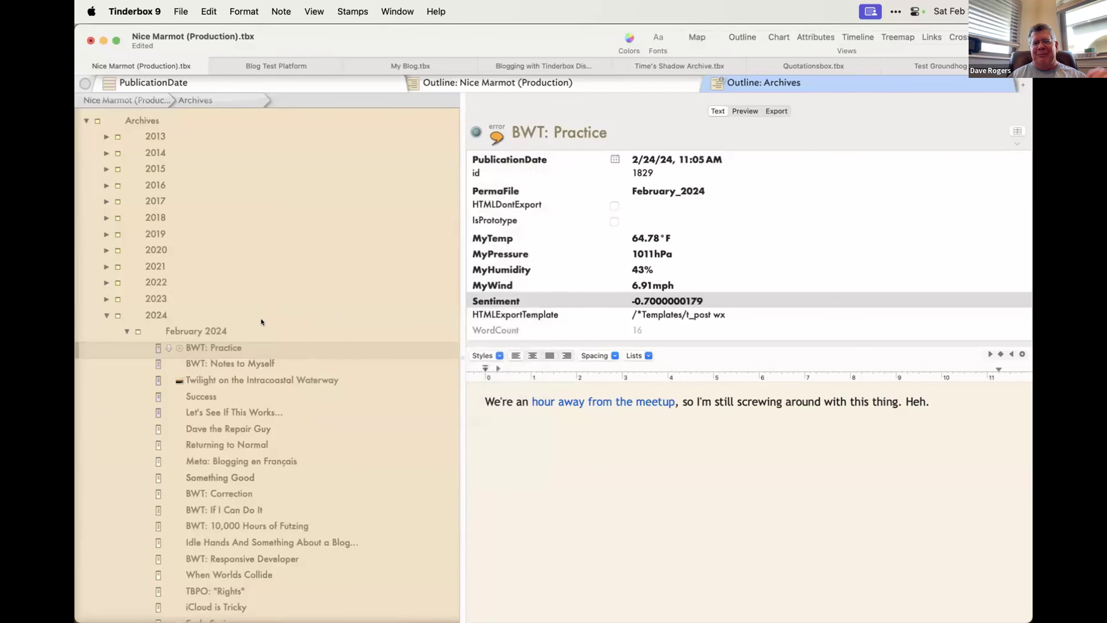
pyautogui.scroll(-5, 250, 341)
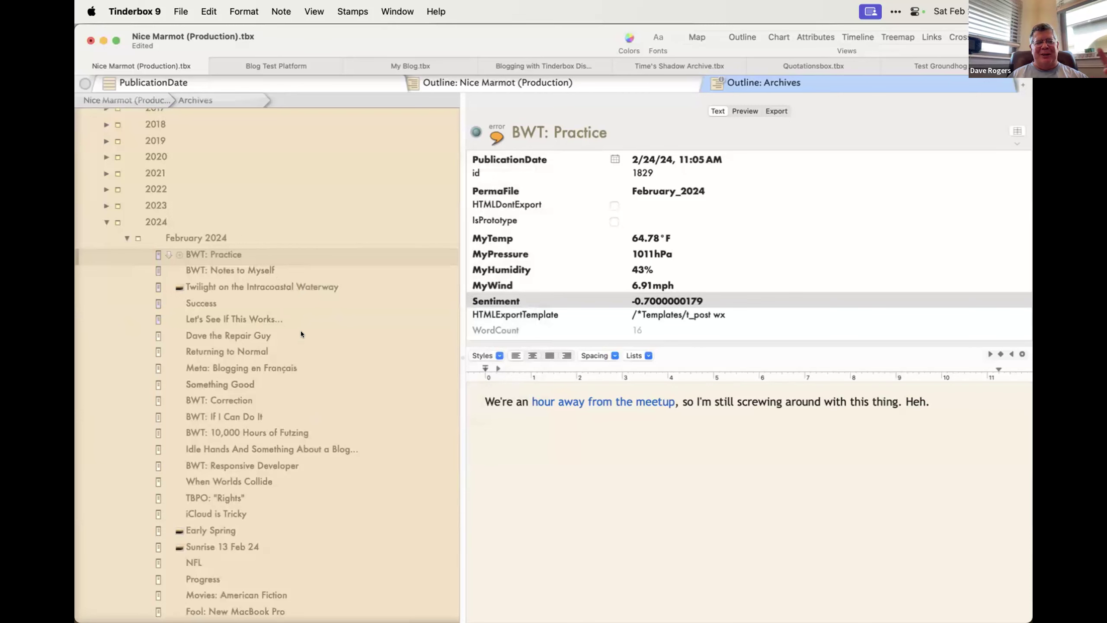
pyautogui.click(220, 237)
pyautogui.press('Return')
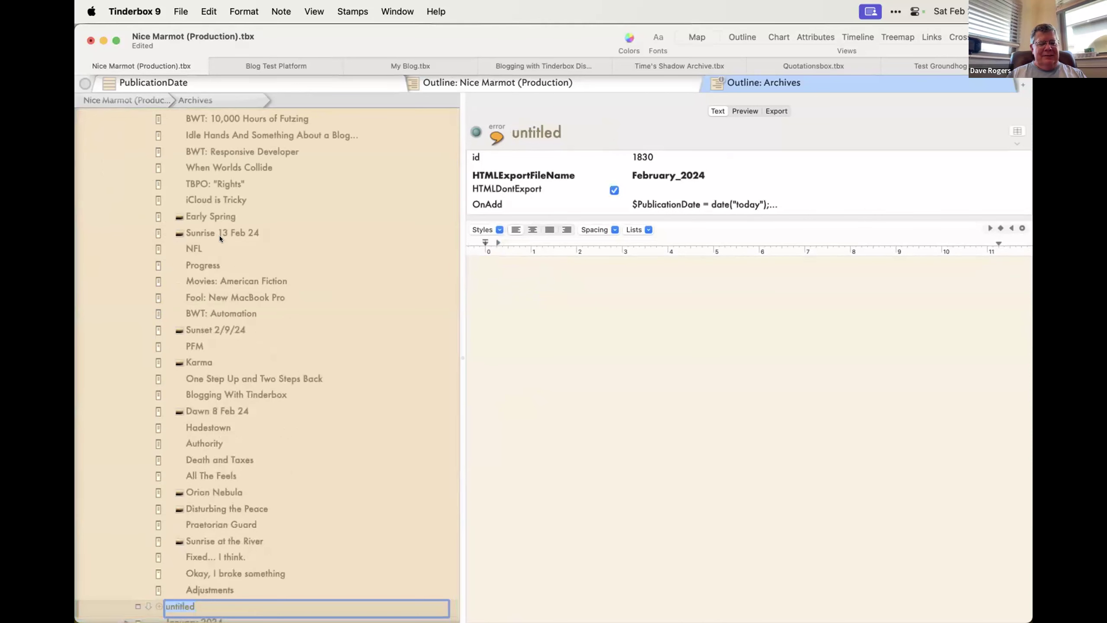
pyautogui.press('Tab')
# - Name the new note Test Post and place the cursor in its empty text area
pyautogui.write('Test')
pyautogui.press('Return')
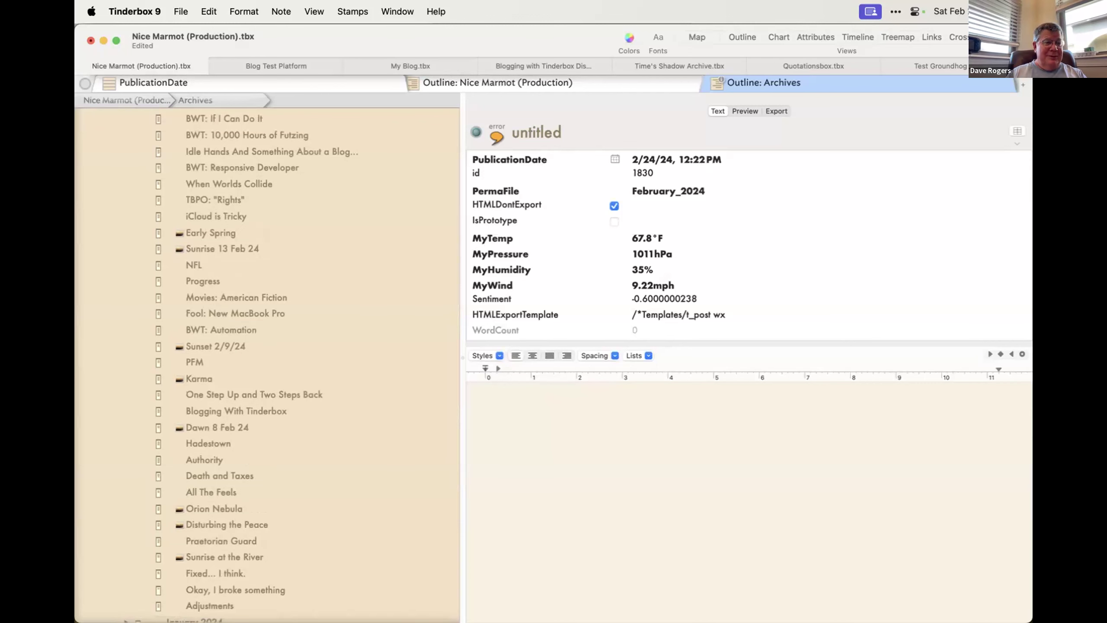
pyautogui.scroll(10, 240, 322)
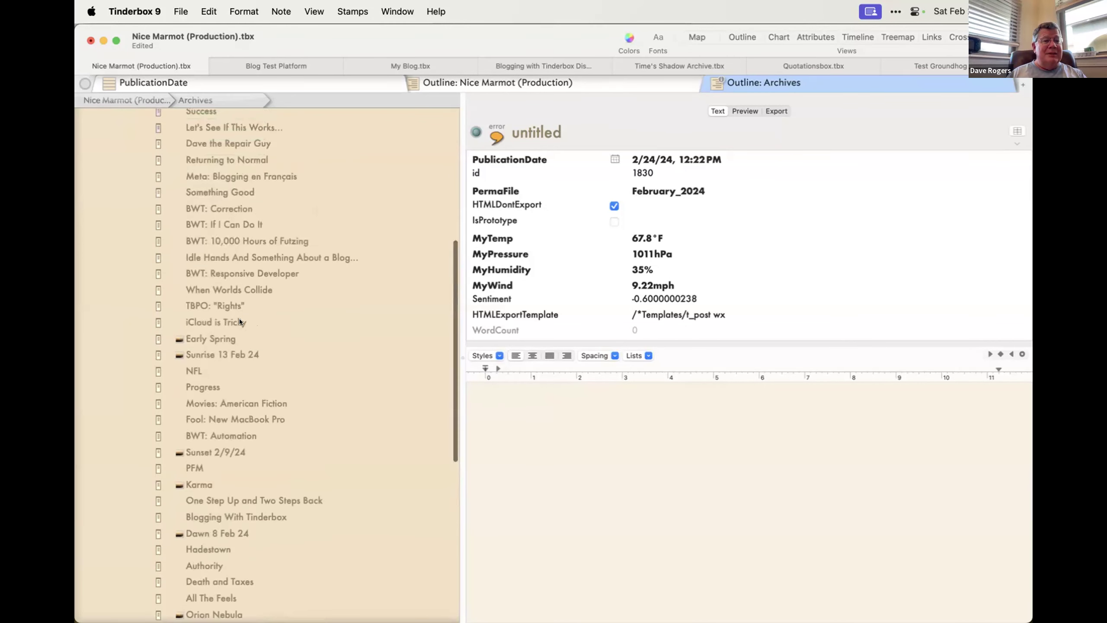
pyautogui.write('Post')
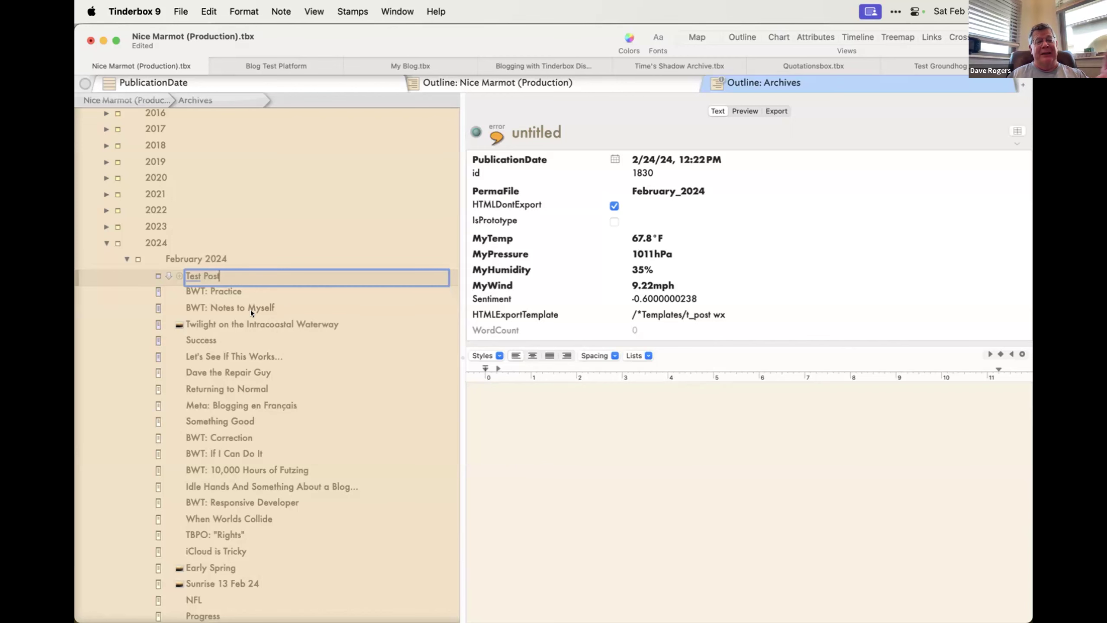
pyautogui.press('Return')
pyautogui.click(515, 393)
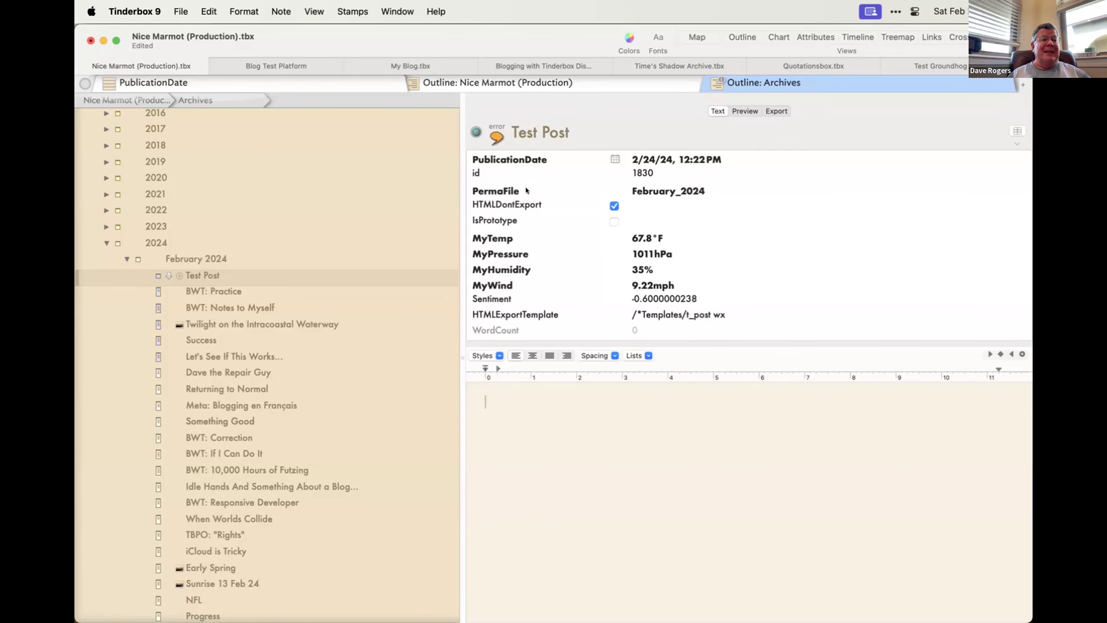
# - Look over the February 2024 posts and collapse the 2024 container in the Archives outline
pyautogui.scroll(3, 381, 268)
pyautogui.scroll(-10, 381, 267)
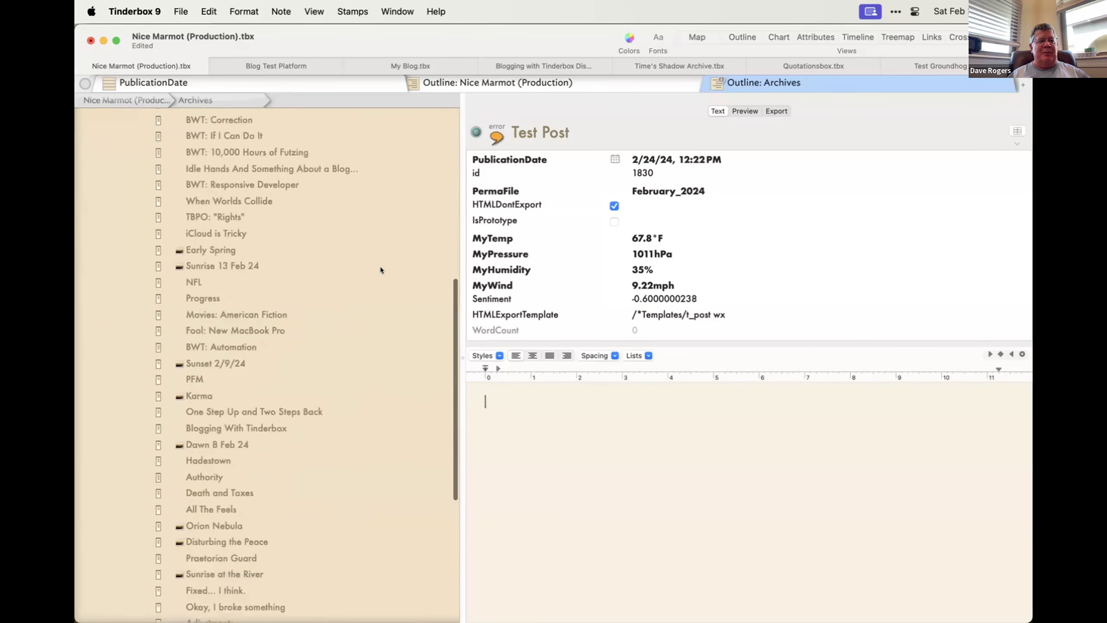
pyautogui.scroll(10, 381, 267)
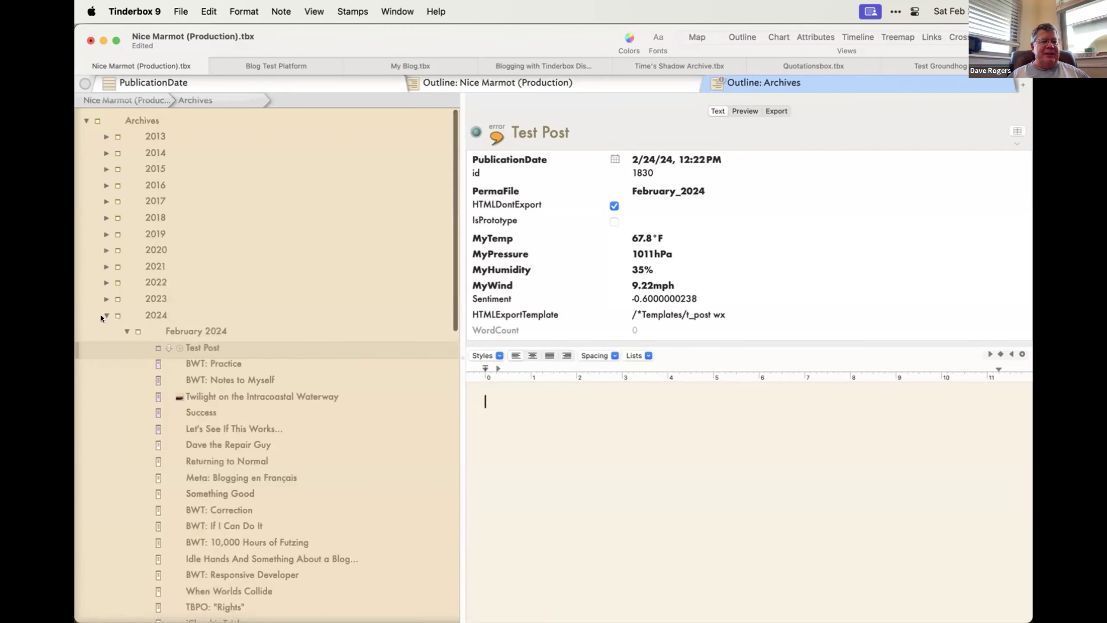
pyautogui.click(101, 315)
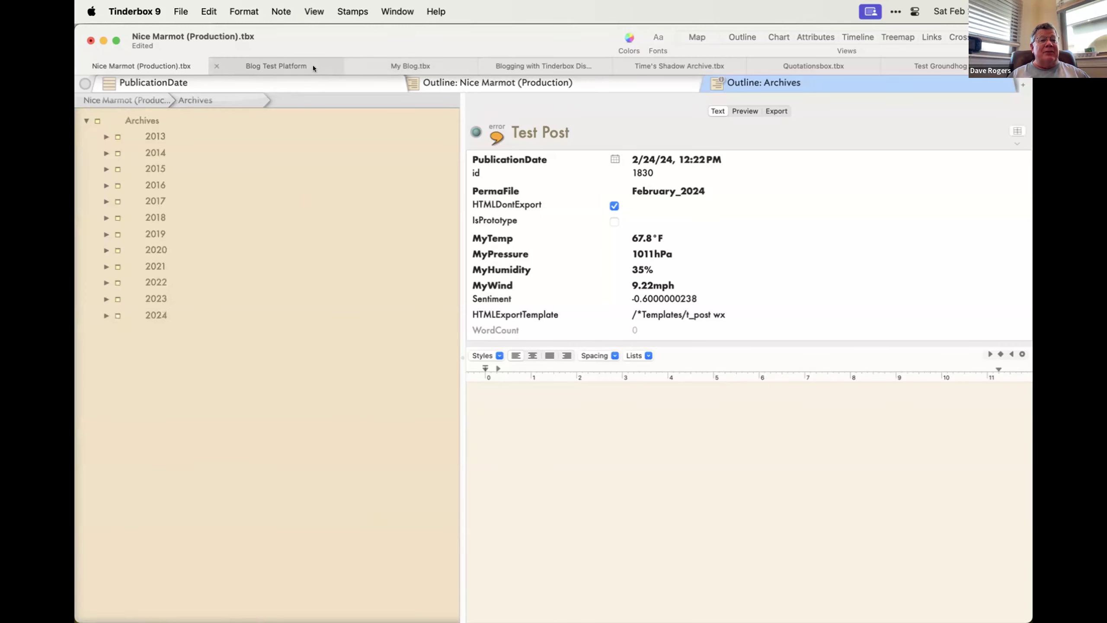
# - View the Blog Test Platform document, bring up My Blog.tbx, and move its window slightly lower
pyautogui.click(299, 65)
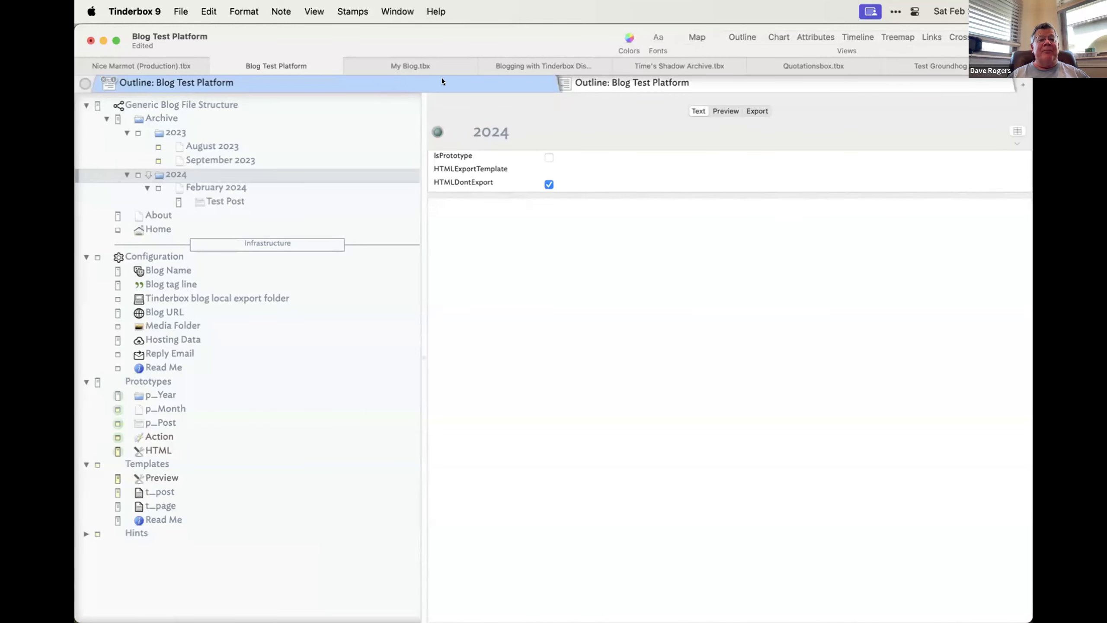
pyautogui.click(411, 64)
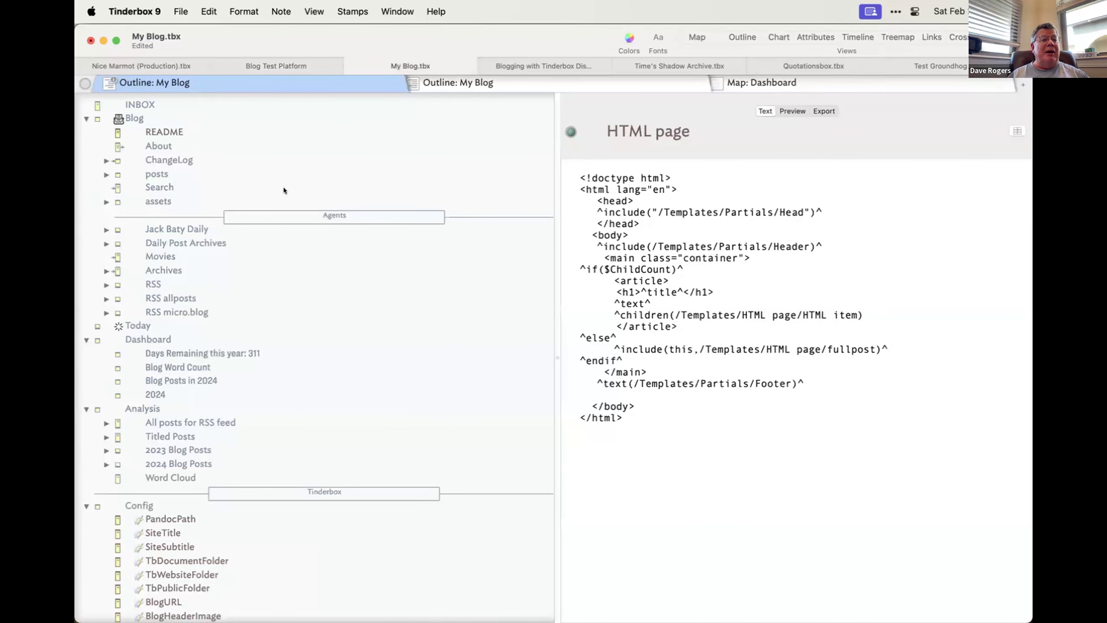
pyautogui.moveTo(188, 40); pyautogui.dragTo(197, 80)
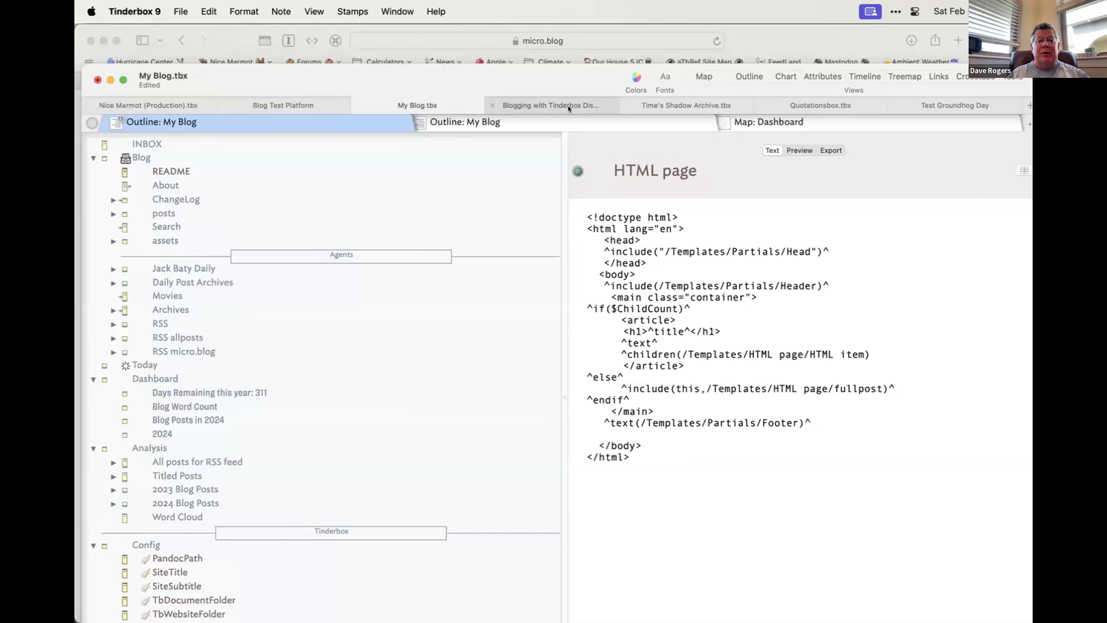
# - Look through the outline of questions in the Blogging with Tinderbox Discussion document
pyautogui.click(569, 106)
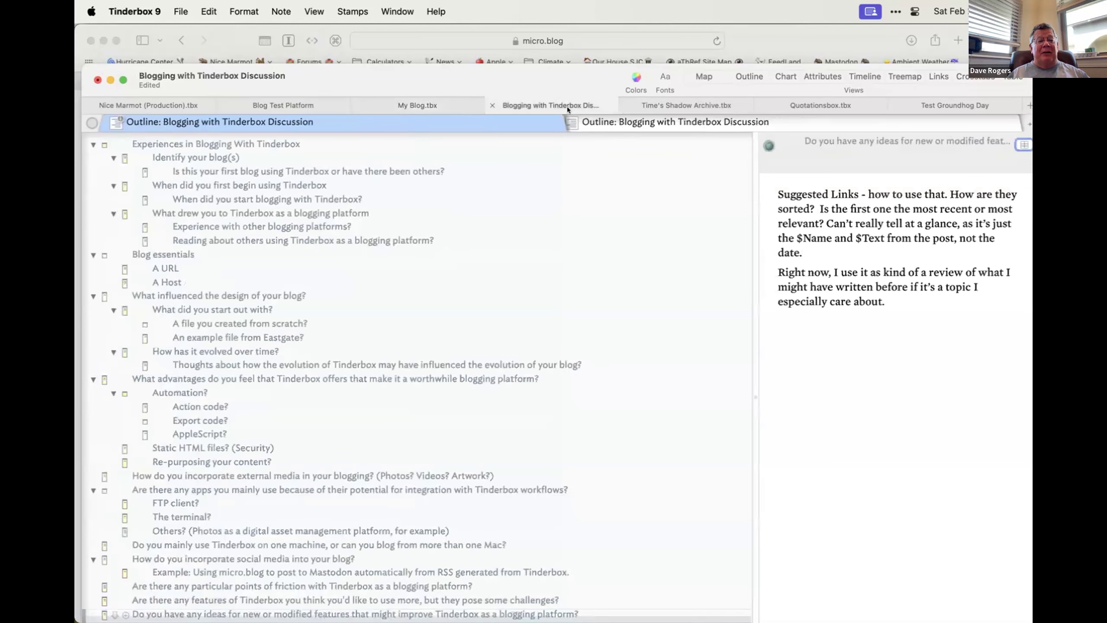
pyautogui.scroll(-5, 510, 321)
pyautogui.scroll(5, 511, 320)
pyautogui.scroll(2, 510, 320)
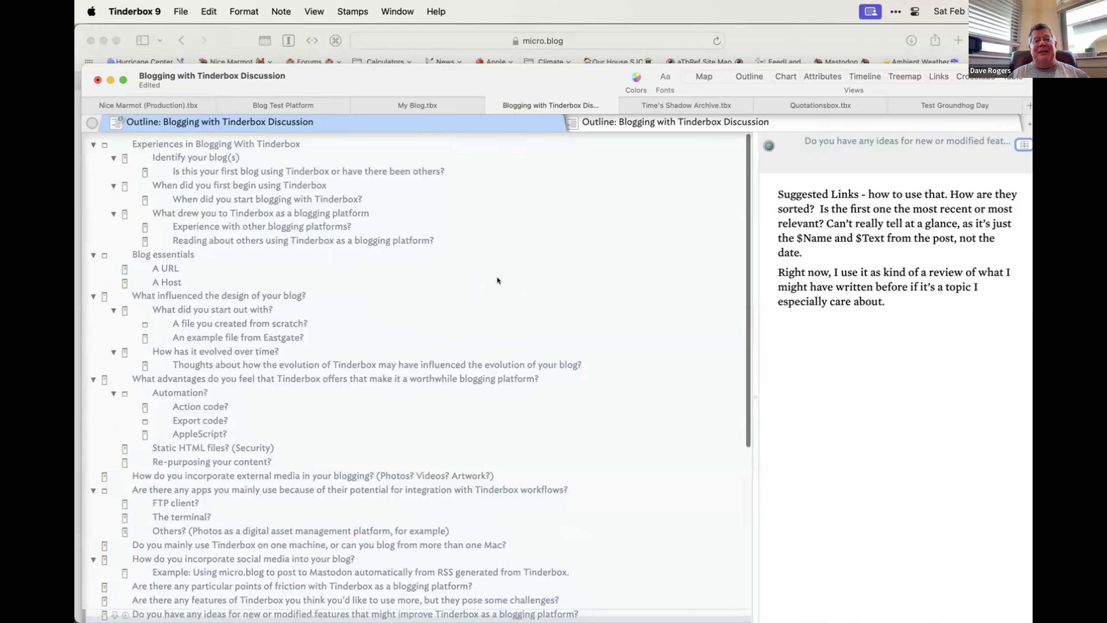
# - Browse the long list of imported posts in Time's Shadow Archive.tbx and return to its beginning
pyautogui.click(688, 105)
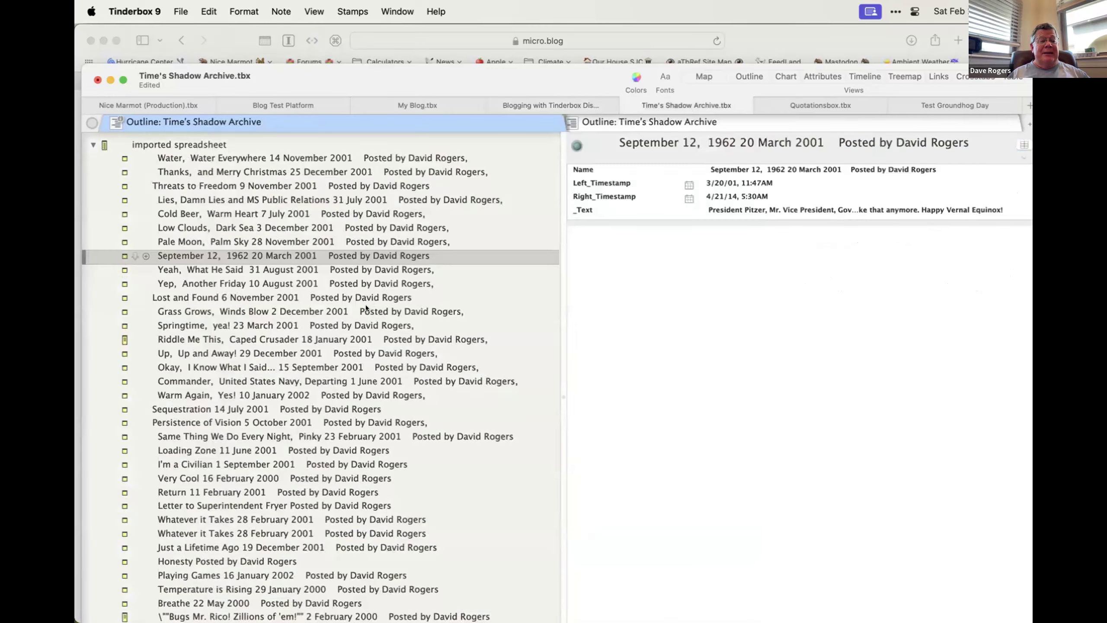
pyautogui.scroll(-10, 366, 308)
pyautogui.scroll(-20, 366, 308)
pyautogui.scroll(-20, 366, 307)
pyautogui.scroll(20, 366, 308)
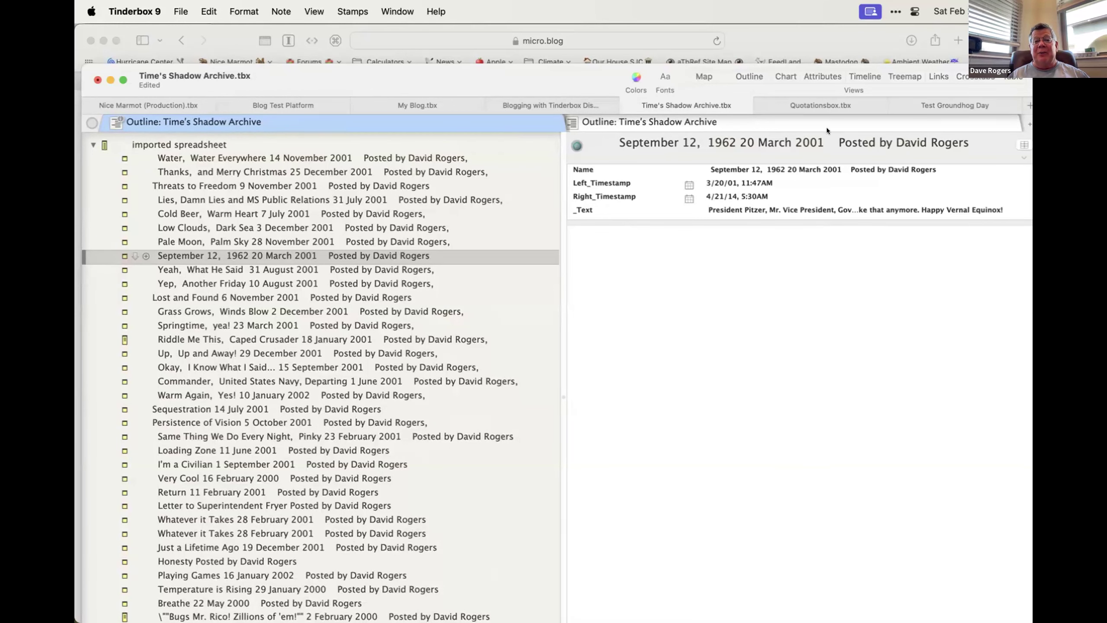
# - Show the Test Groundhog Day document's Inspector info, move the window back up, close the Inspector, and look over the monthly containers
pyautogui.click(943, 104)
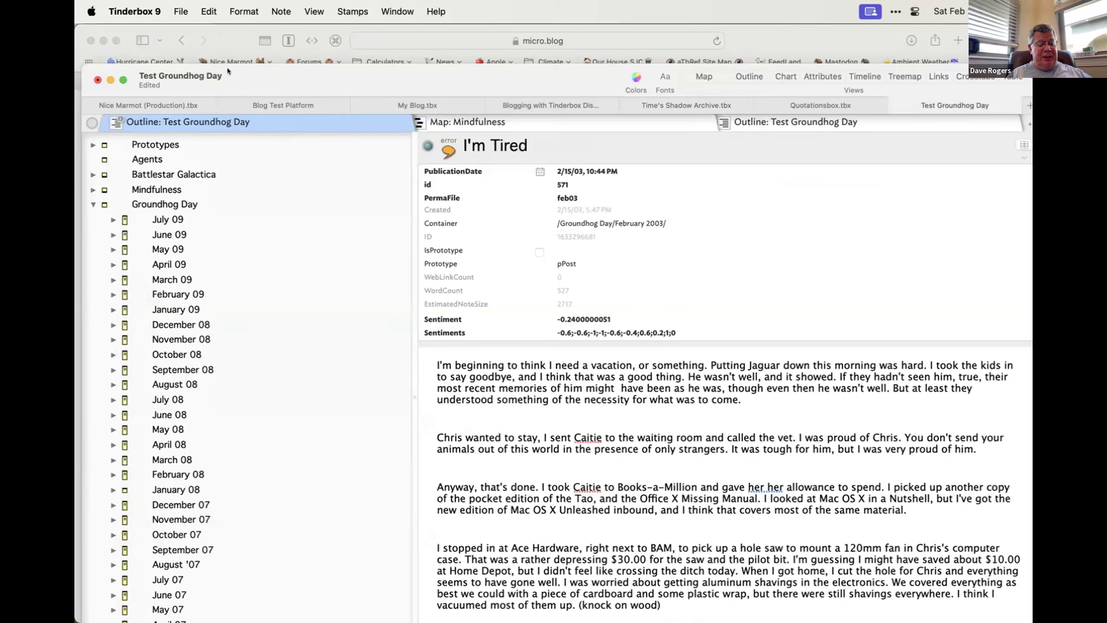
pyautogui.press('super+1')
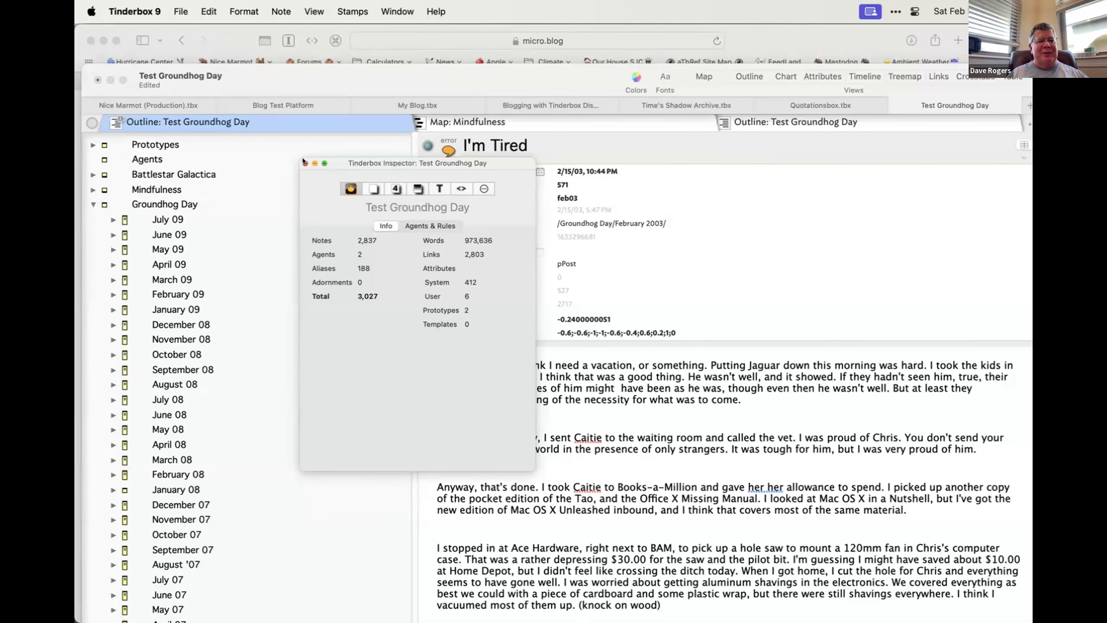
pyautogui.moveTo(186, 81); pyautogui.dragTo(180, 17)
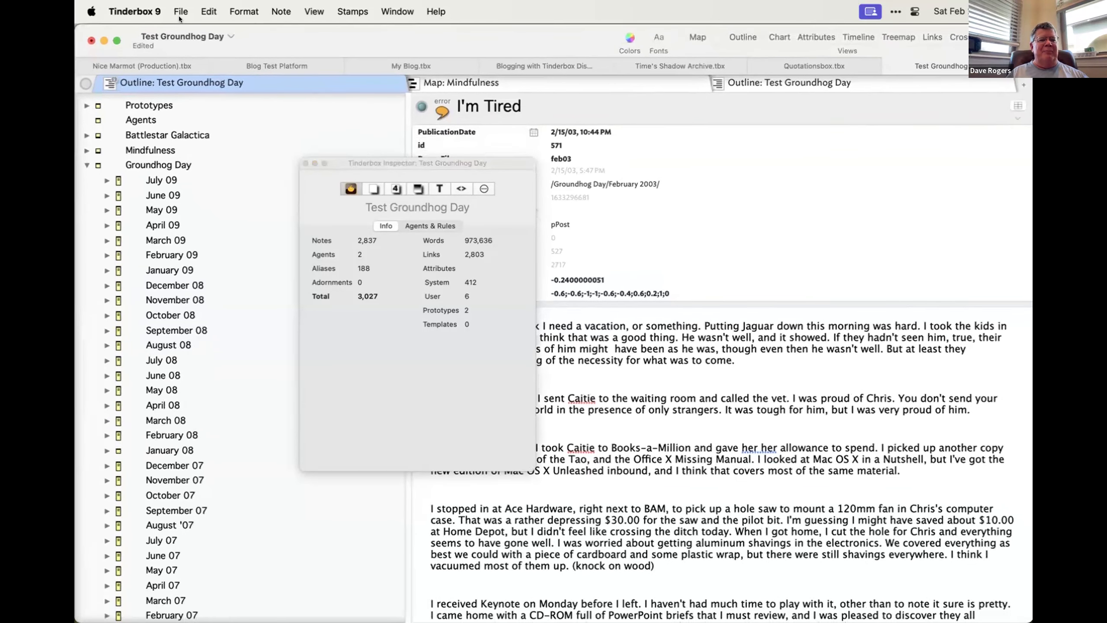
pyautogui.click(306, 163)
pyautogui.scroll(-2, 291, 353)
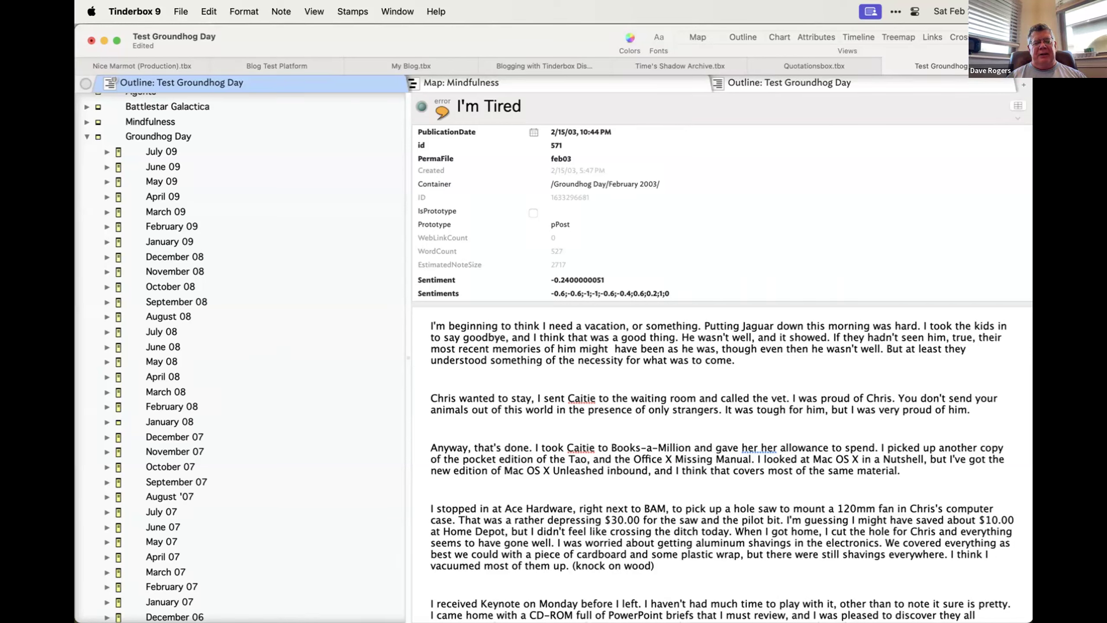
# - Switch to Whisk and set the CSS file for February_2024.html to Stylenftu.css from Notes From the Underground Exports
pyautogui.moveTo(452, 615)
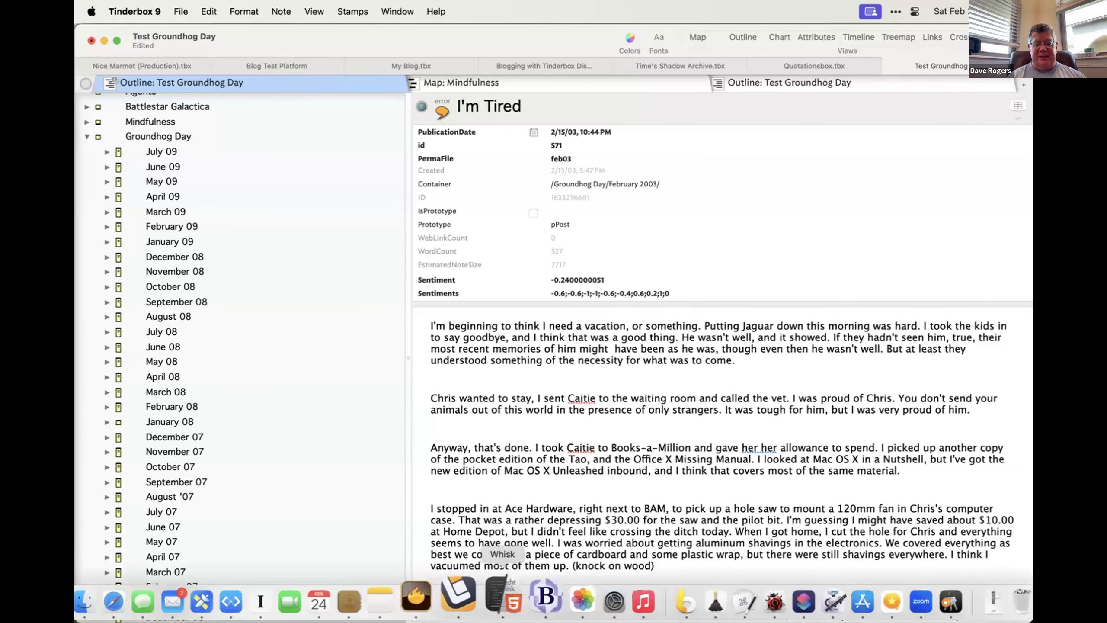
pyautogui.click(495, 596)
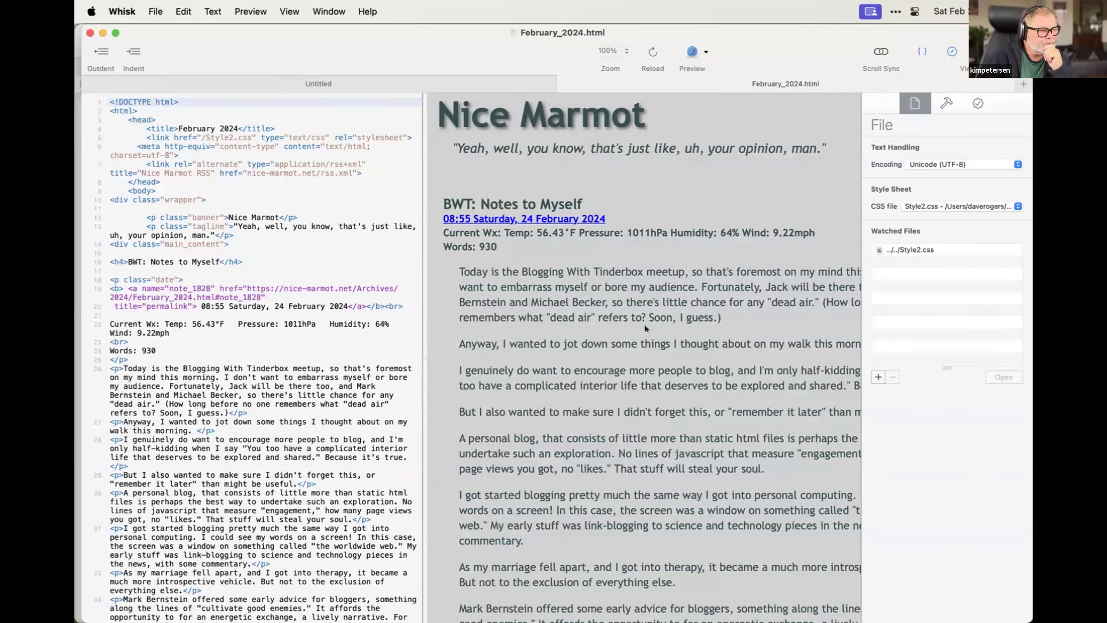
pyautogui.click(941, 204)
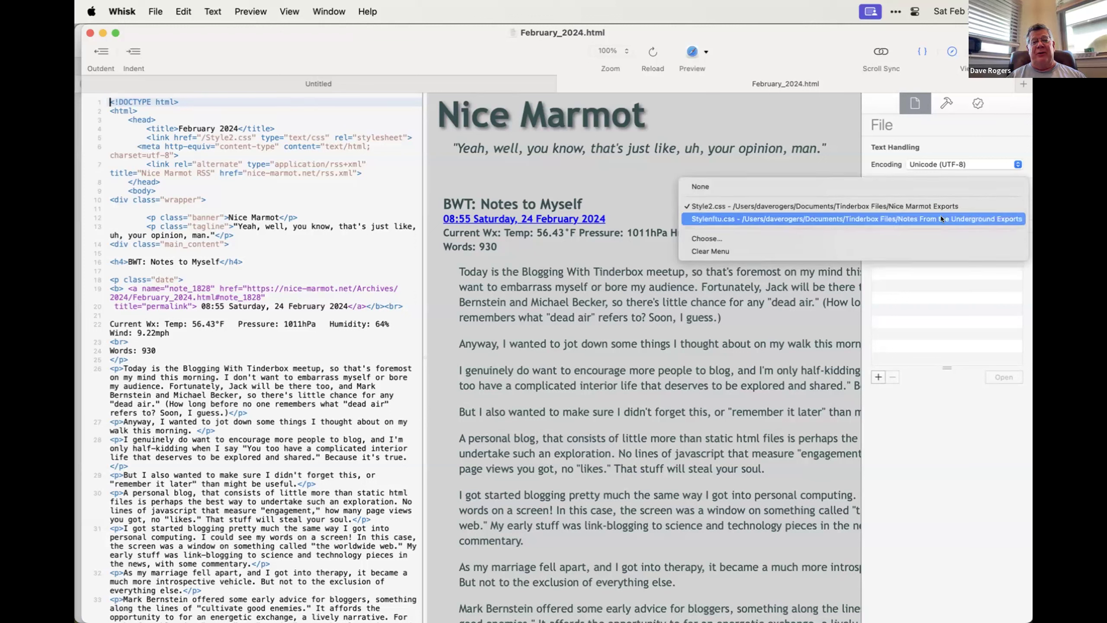
pyautogui.click(940, 218)
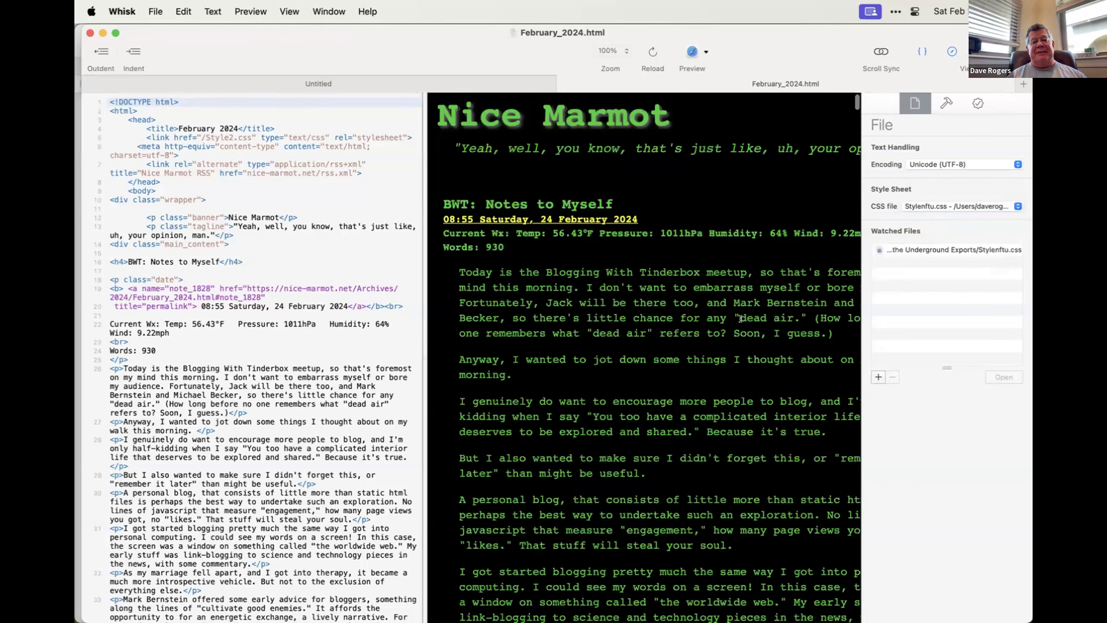
# - Set the CSS file for February_2024.html back to Style2.css
pyautogui.click(927, 204)
pyautogui.click(922, 190)
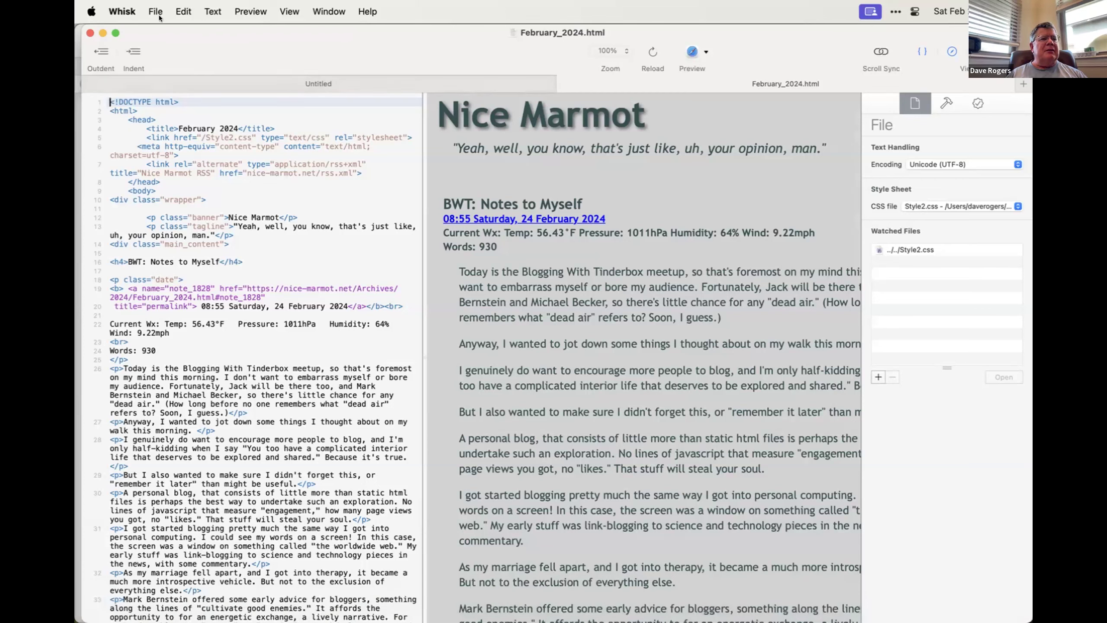
# - Switch to Safari, show the Micro.blog timeline, and reposition the browser window lower on the screen
pyautogui.moveTo(144, 620)
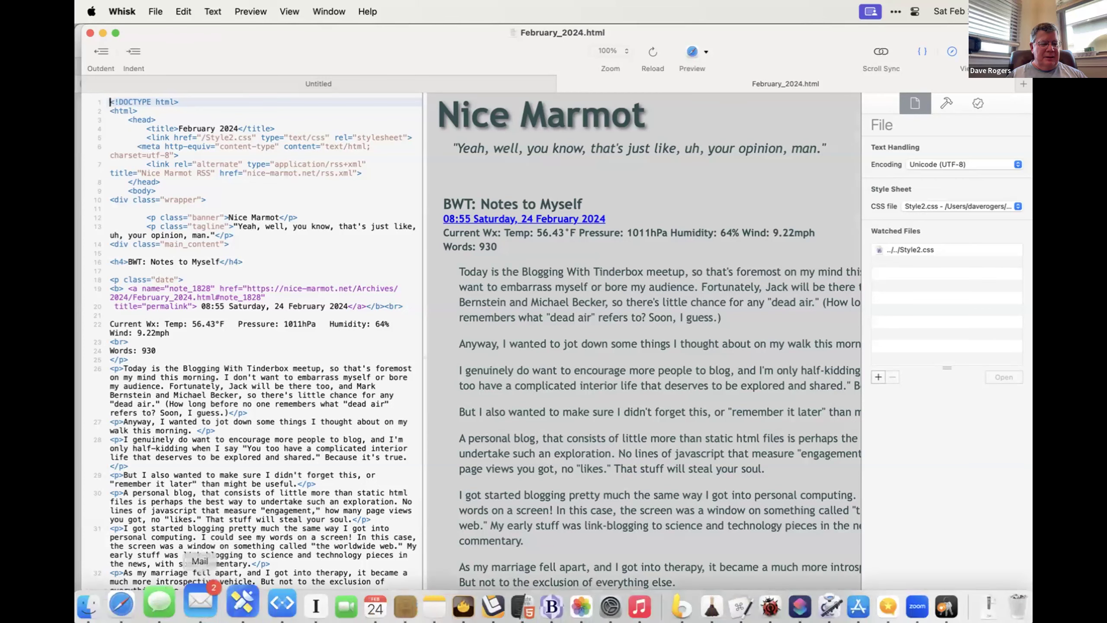
pyautogui.click(143, 601)
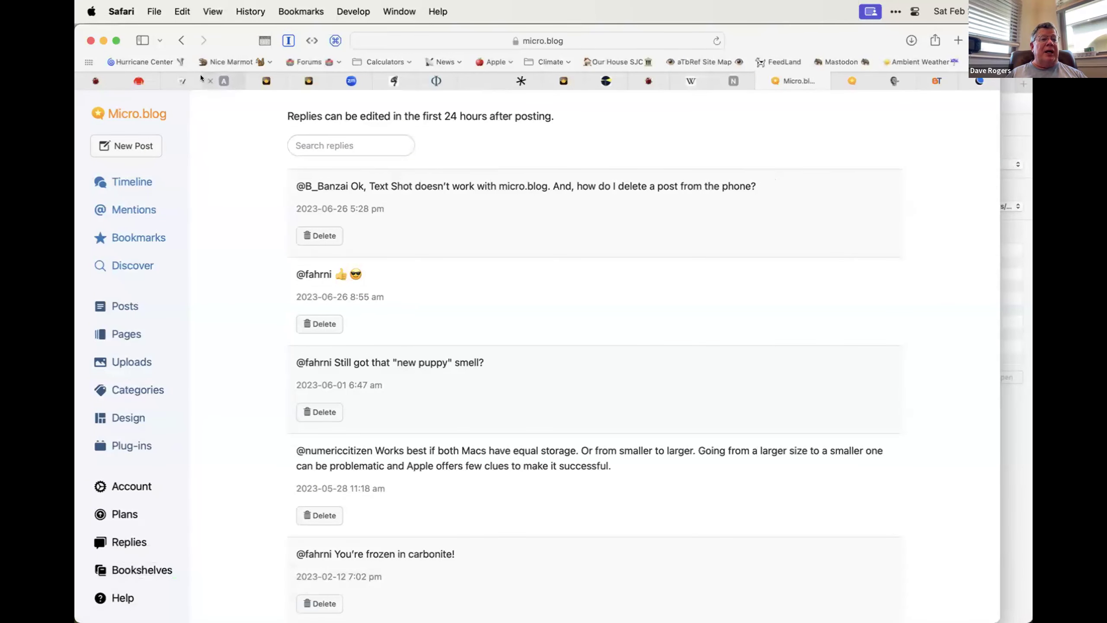
pyautogui.moveTo(100, 27); pyautogui.dragTo(116, 86)
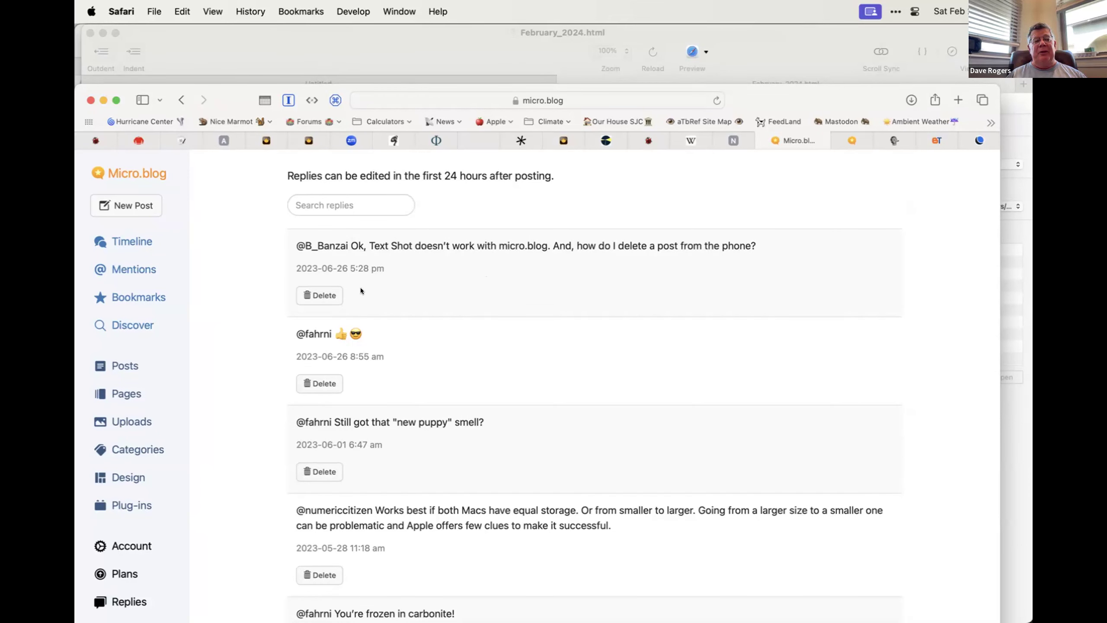
pyautogui.click(130, 241)
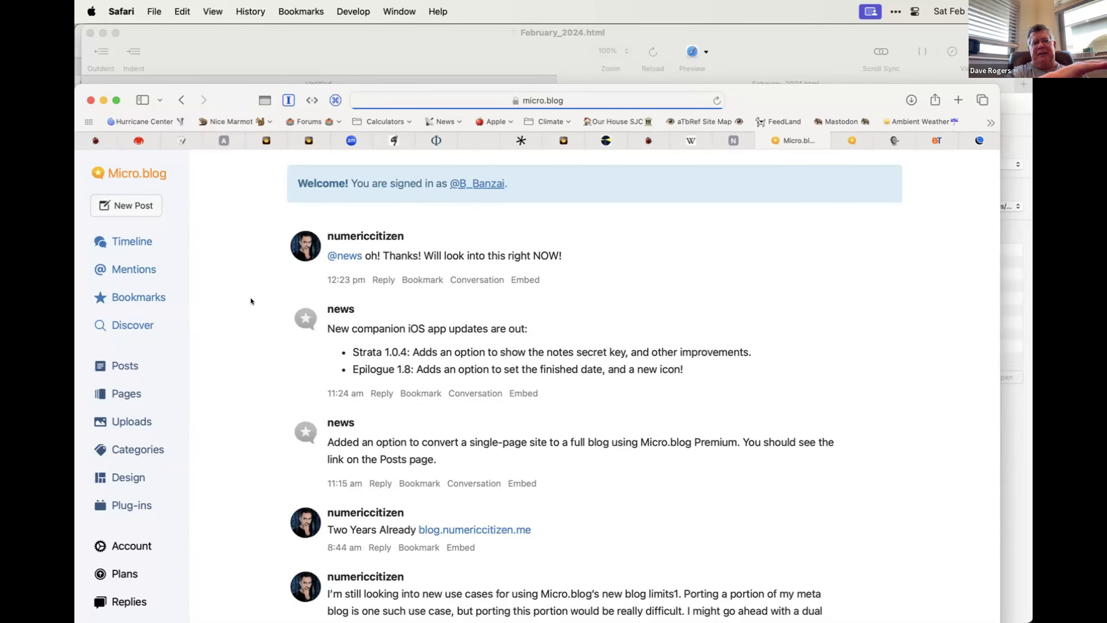
pyautogui.click(250, 293)
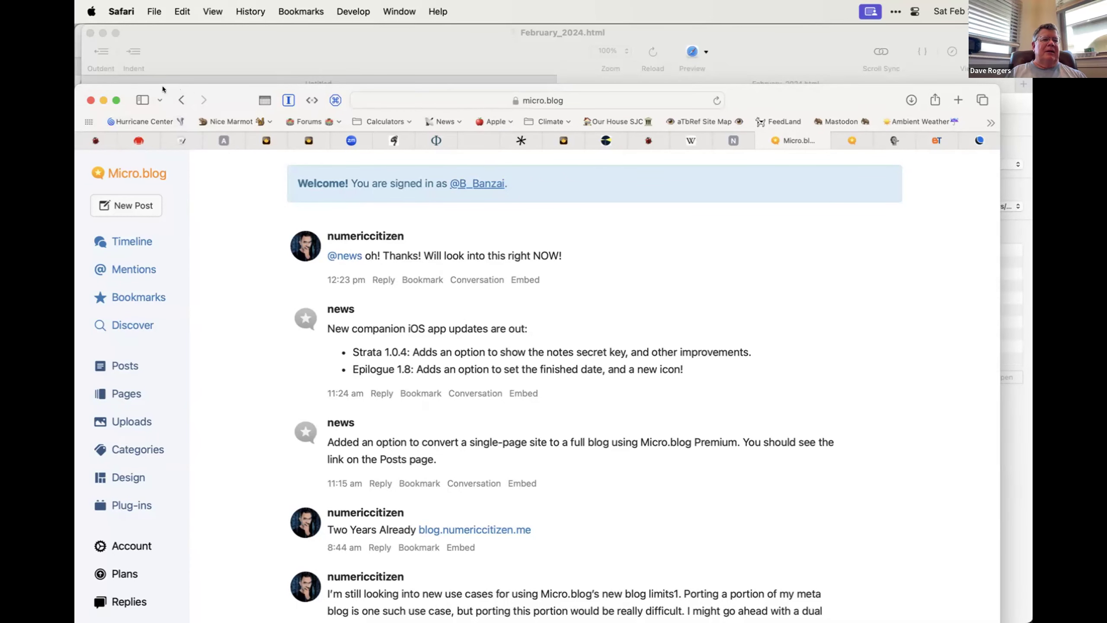
pyautogui.moveTo(213, 91); pyautogui.dragTo(211, 31)
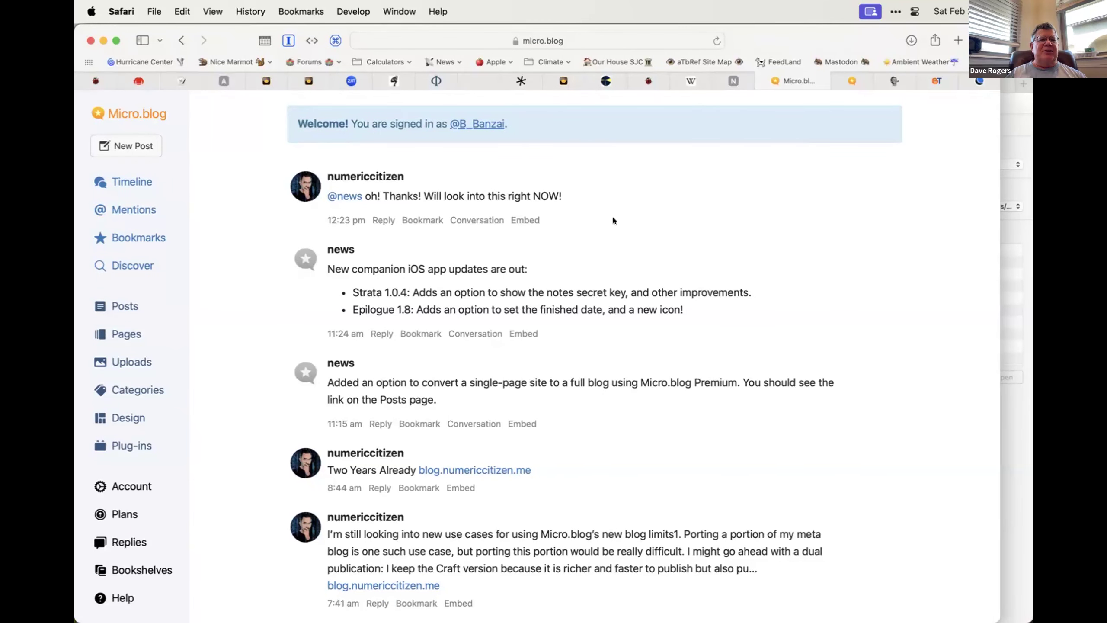
pyautogui.moveTo(167, 37); pyautogui.dragTo(167, 110)
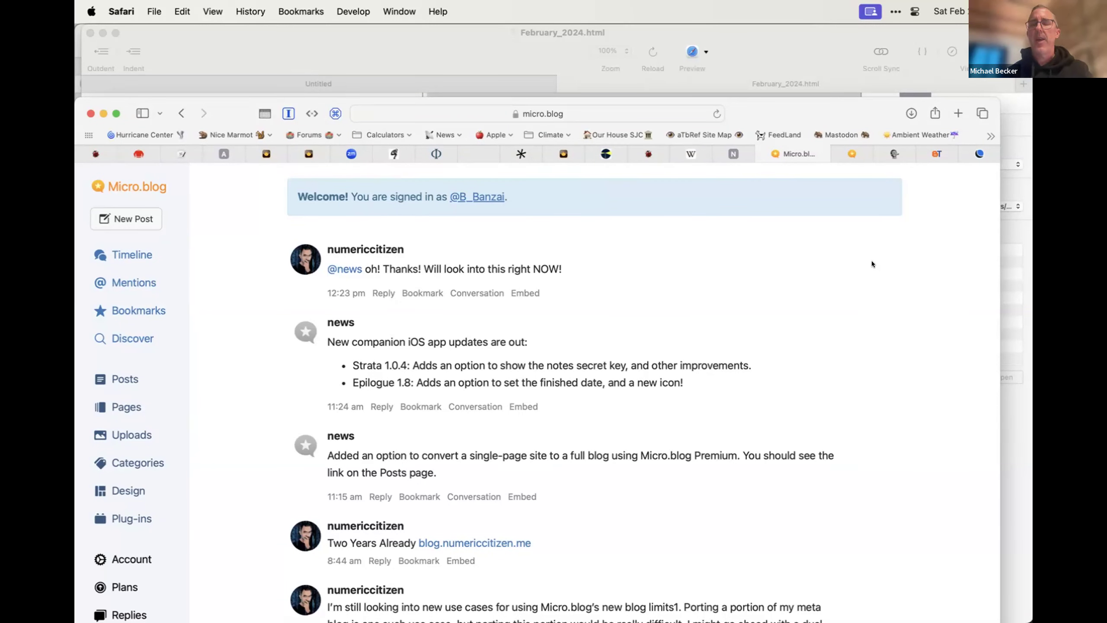
# - Show the DreamHost home page in Safari and move the browser window back up
pyautogui.moveTo(166, 613)
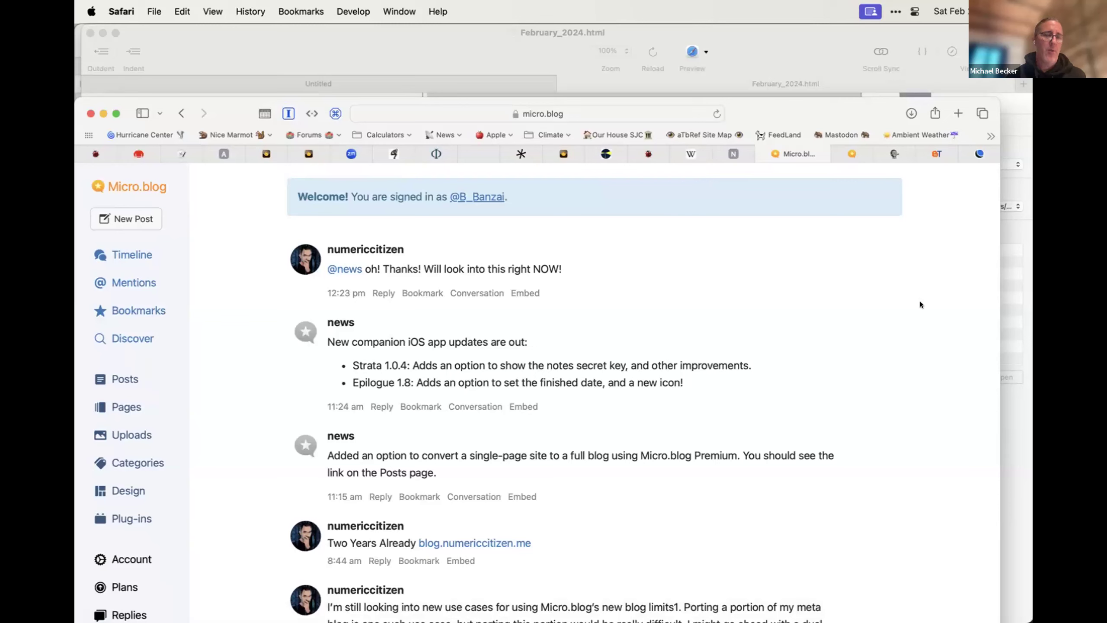
pyautogui.click(979, 152)
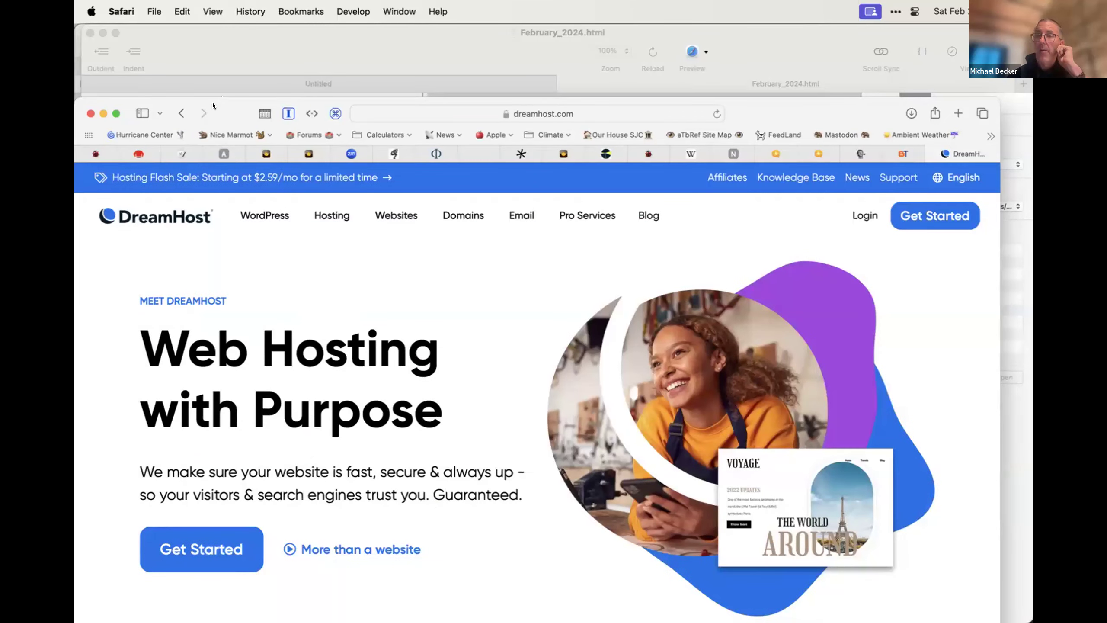
pyautogui.moveTo(213, 102); pyautogui.dragTo(213, 25)
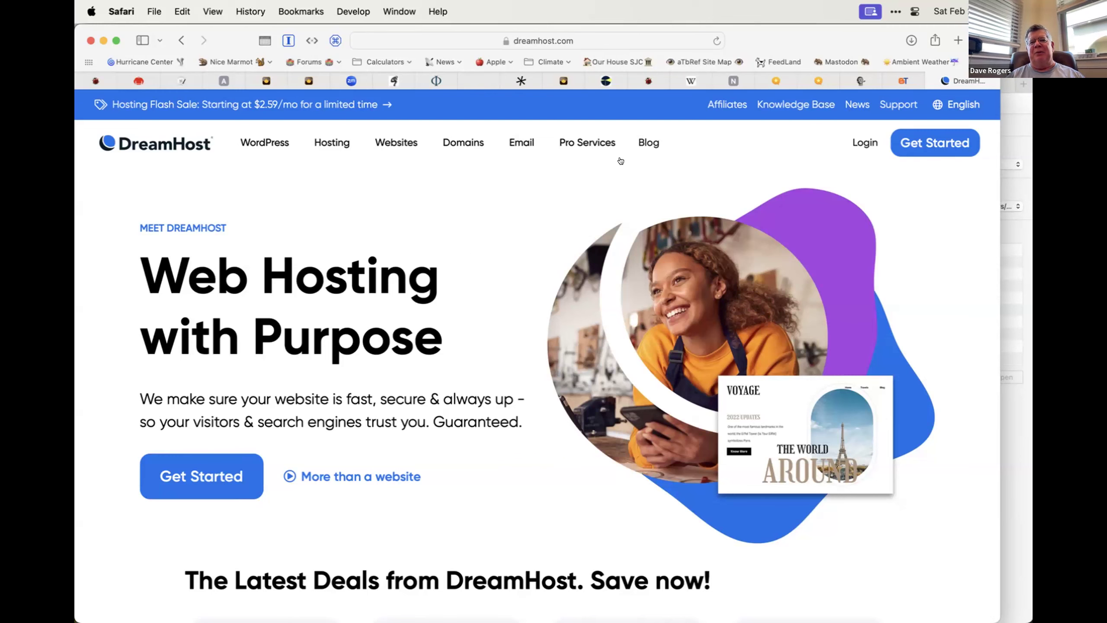
pyautogui.moveTo(587, 142)
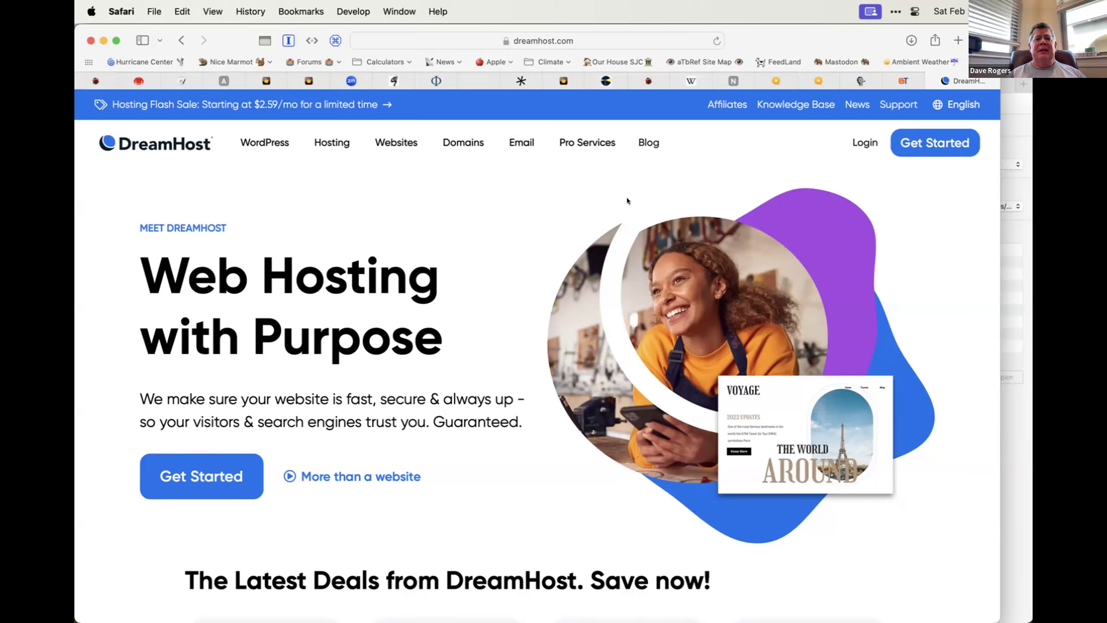
# - Switch to NetNewsWire and view the Today feed and the Blogs folder
pyautogui.moveTo(305, 621)
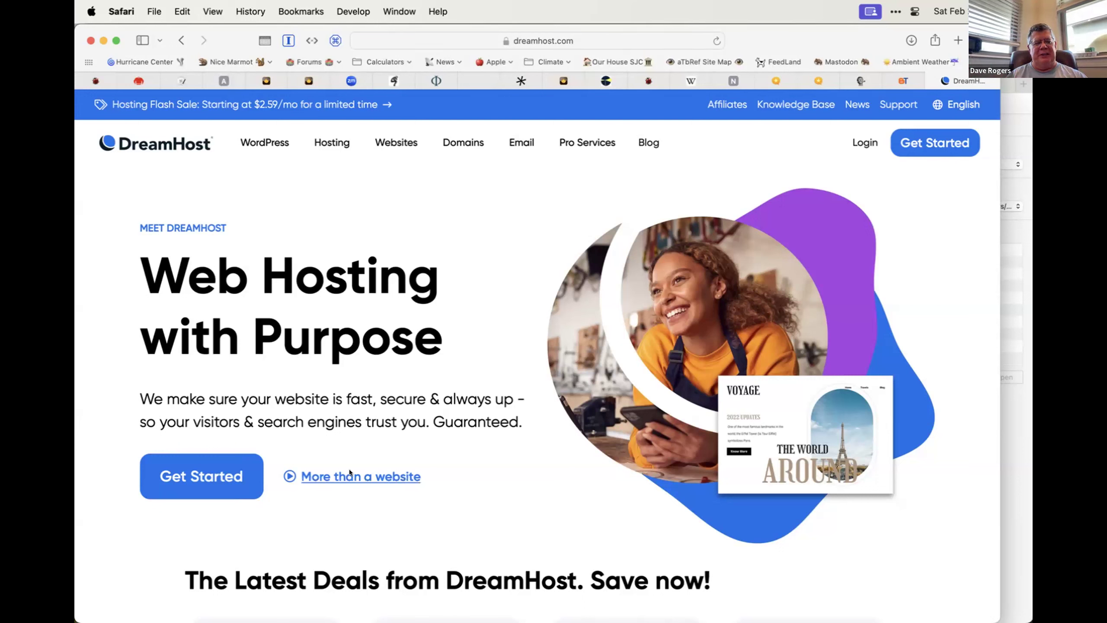
pyautogui.moveTo(205, 610)
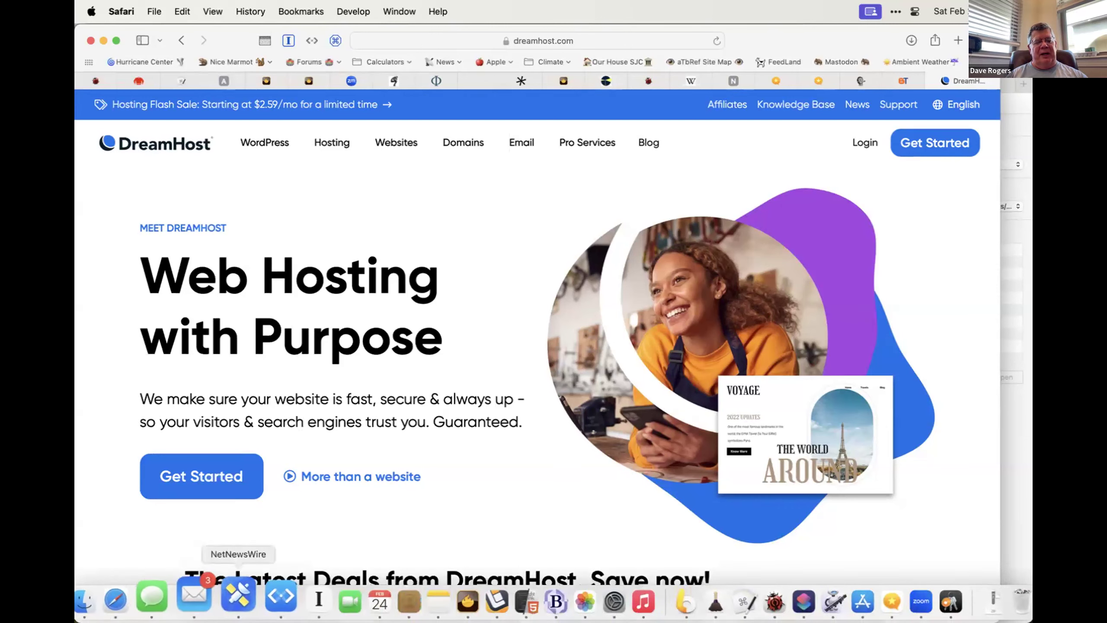
pyautogui.click(240, 595)
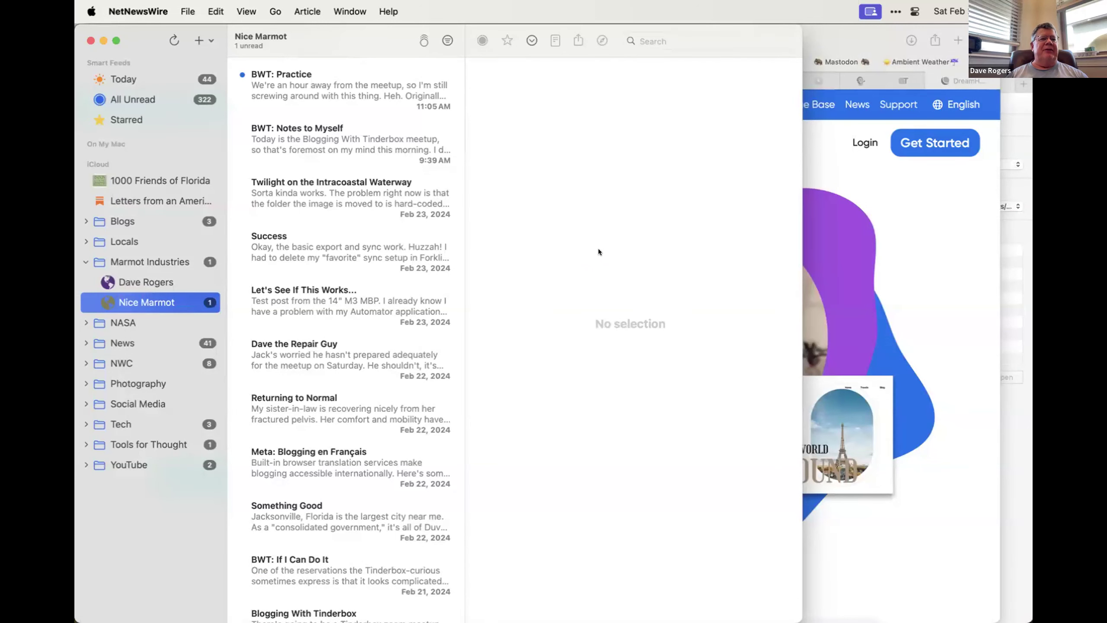
pyautogui.click(150, 79)
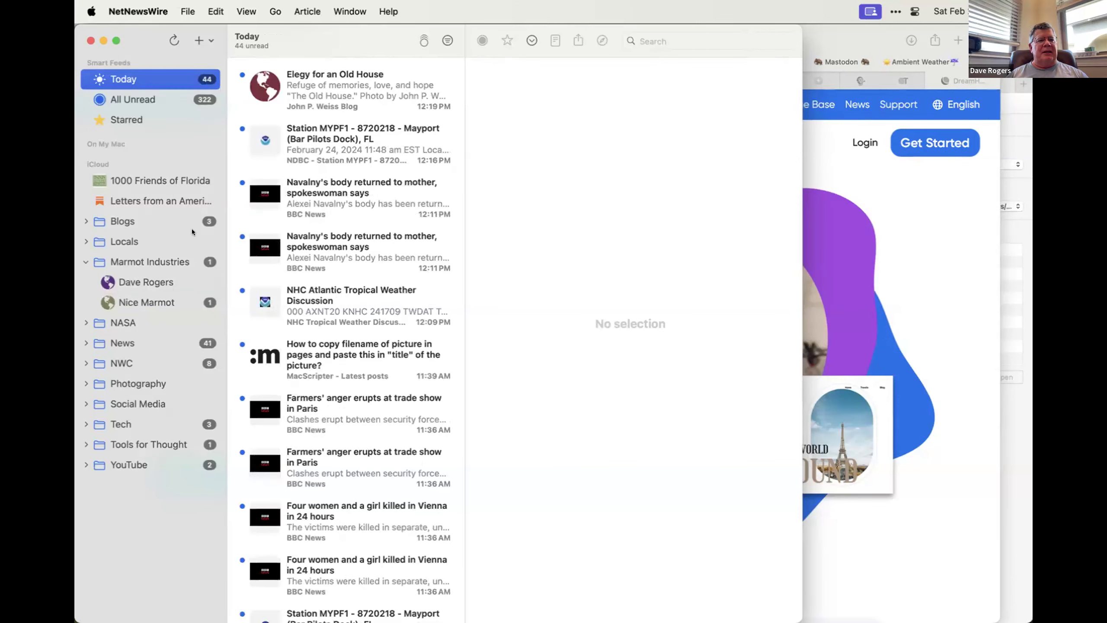
pyautogui.click(132, 223)
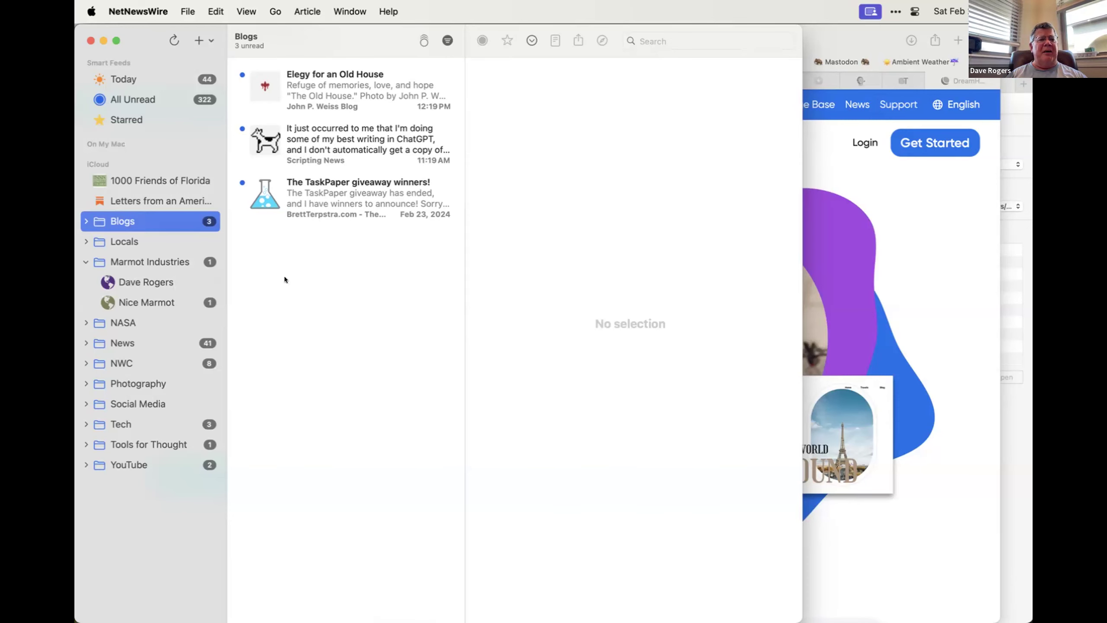
# - Move the window down, include read articles in the Blogs folder, and open the daily post titled Saturday, February 24, 2024
pyautogui.moveTo(147, 37); pyautogui.dragTo(150, 87)
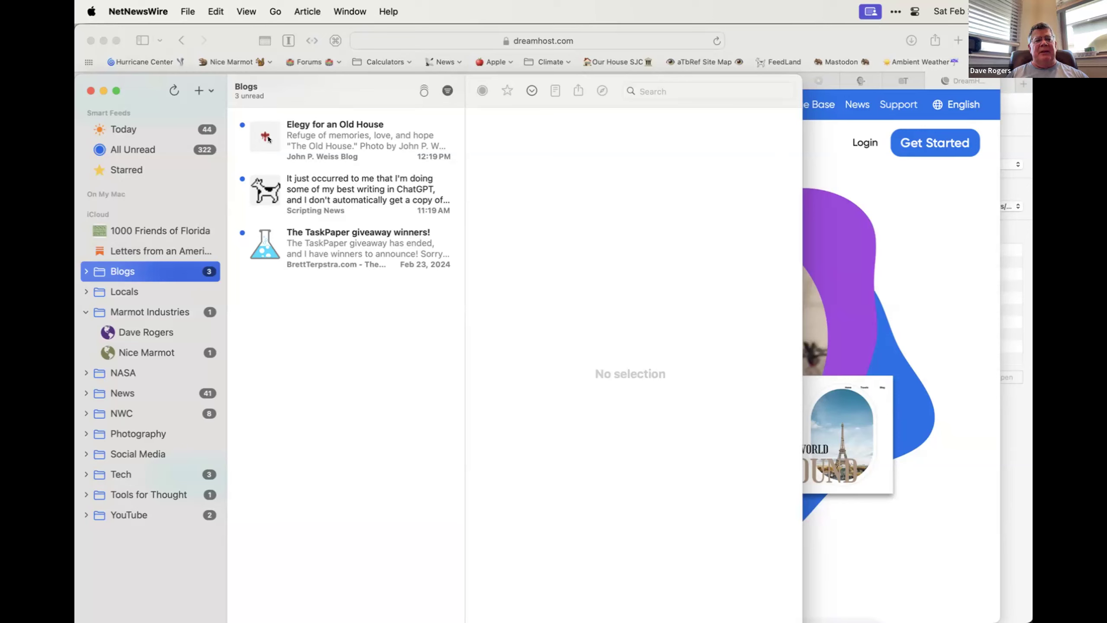
pyautogui.hscroll(-1, 303, 214)
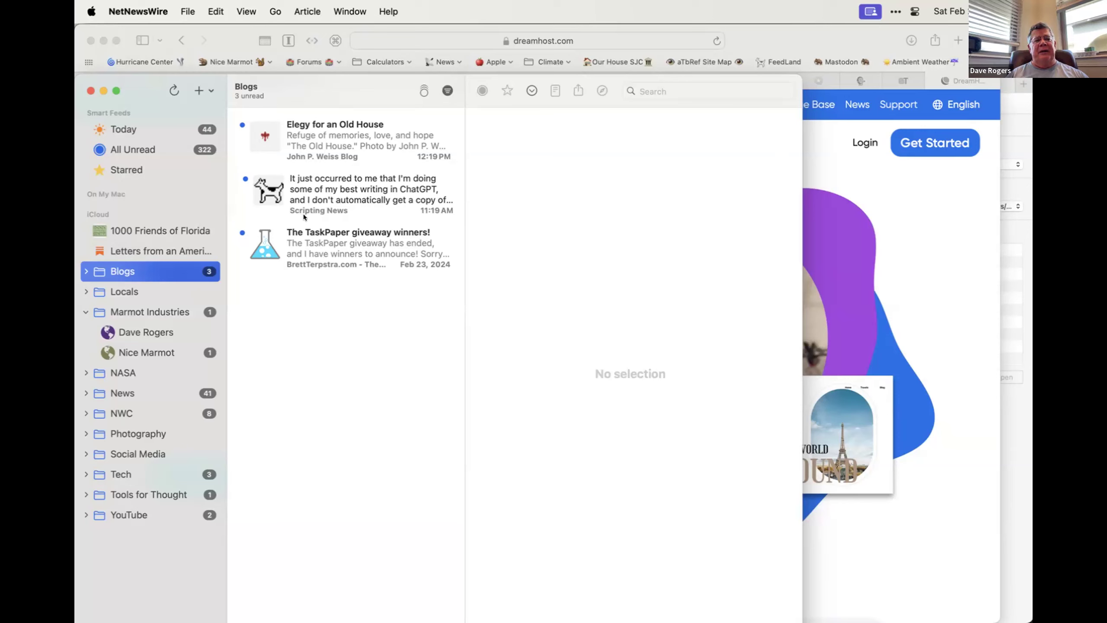
pyautogui.click(447, 91)
pyautogui.scroll(-3, 404, 240)
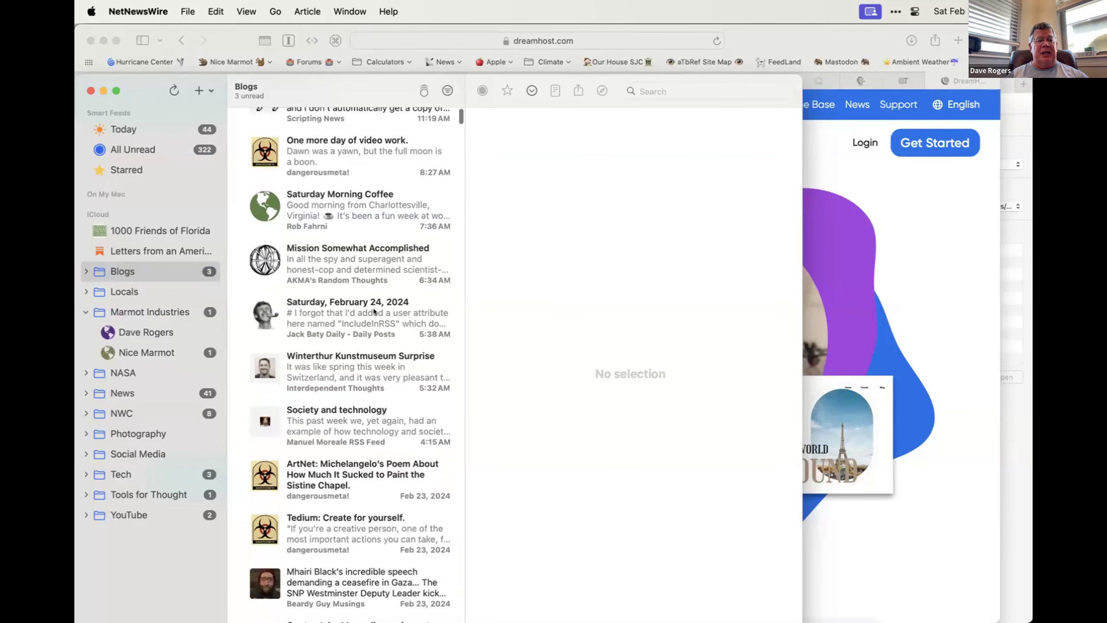
pyautogui.click(374, 308)
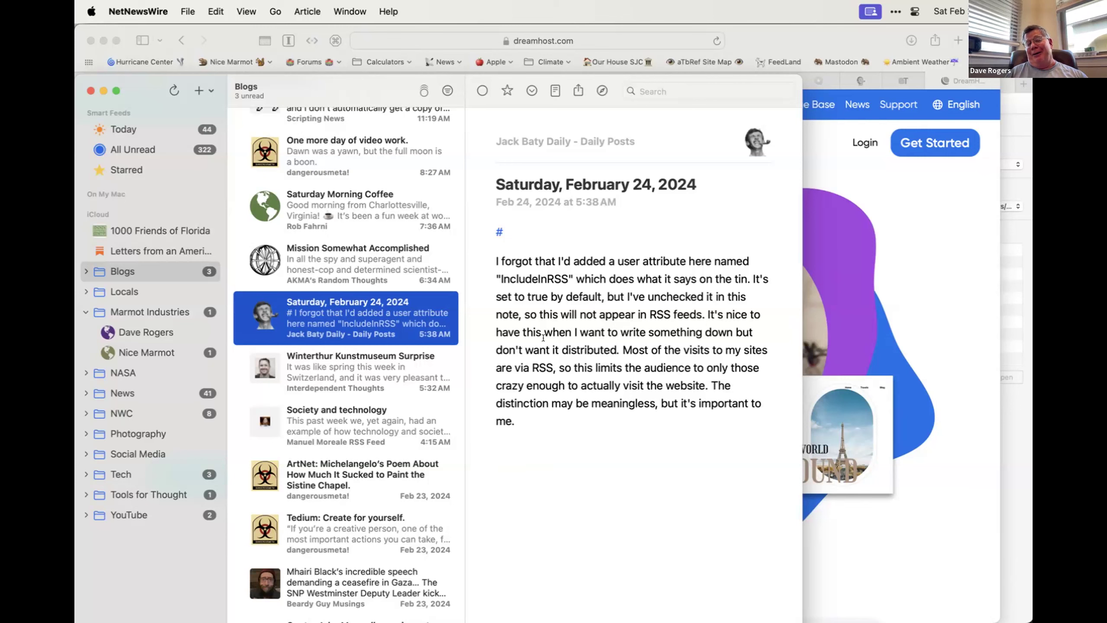
# - Browse the full list of Blogs articles, return to its beginning, and hide the read articles again
pyautogui.scroll(3, 339, 347)
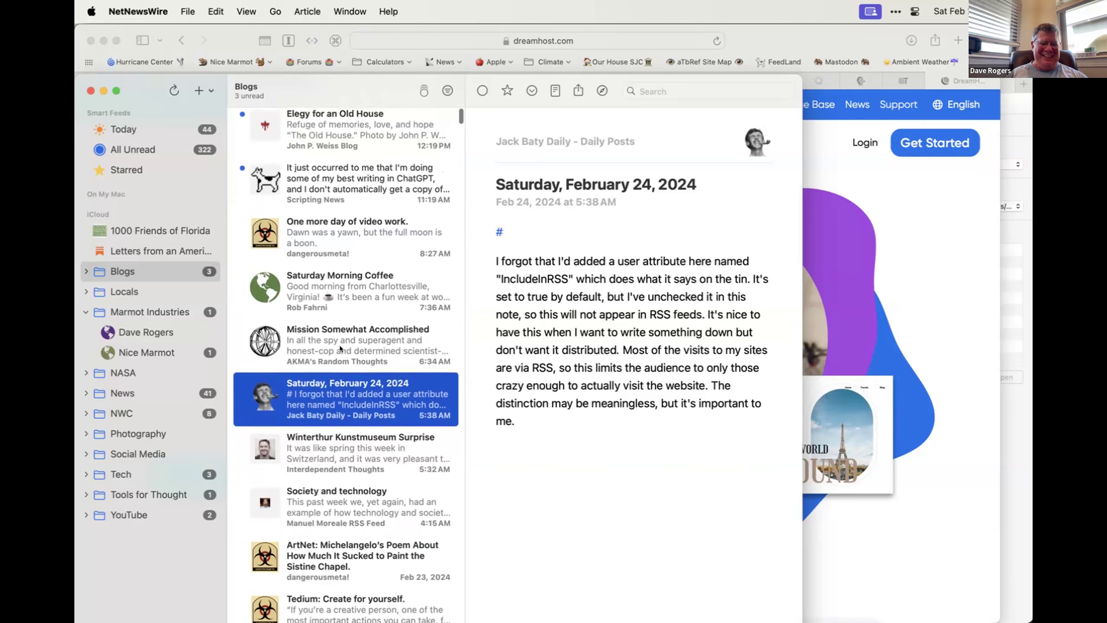
pyautogui.scroll(-10, 339, 346)
pyautogui.scroll(10, 339, 345)
pyautogui.scroll(-20, 339, 345)
pyautogui.scroll(20, 339, 346)
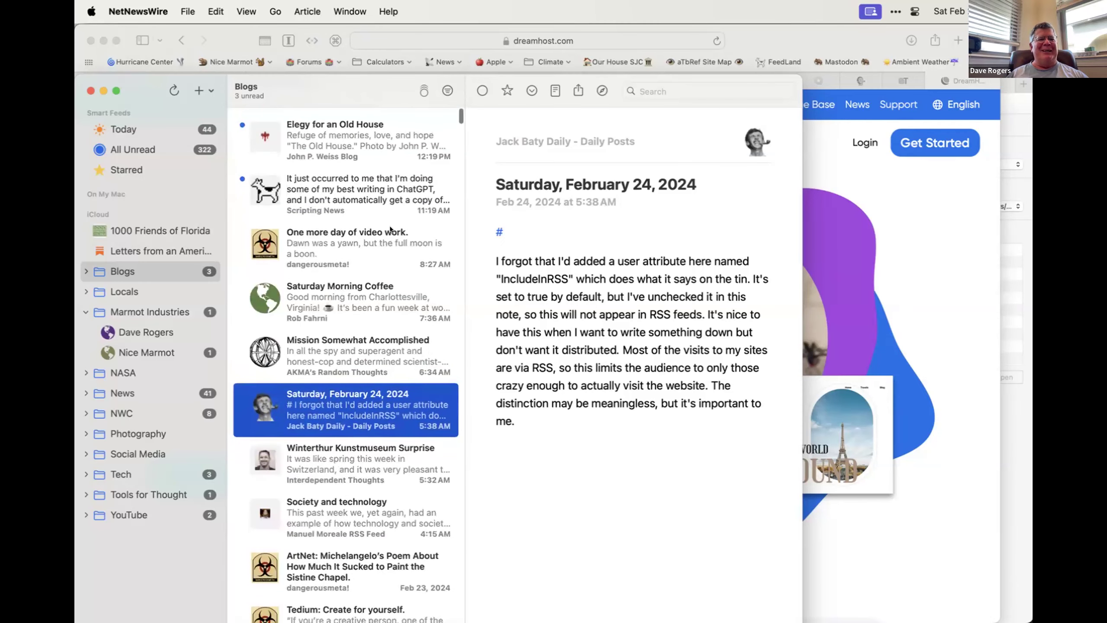
pyautogui.click(446, 90)
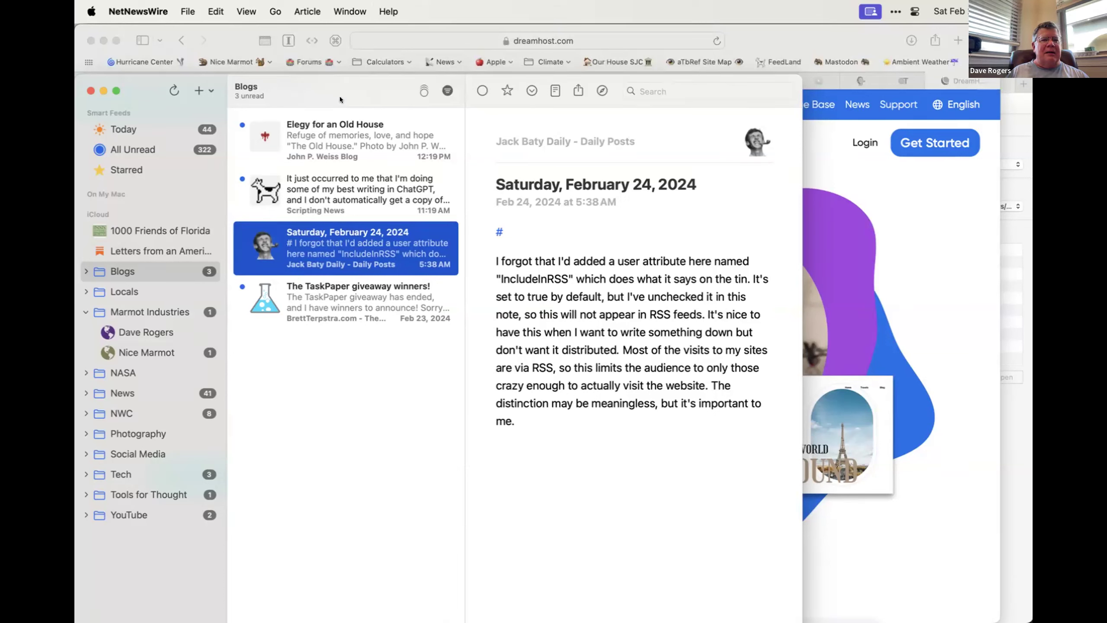
# - Star the Saturday, February 24, 2024 post and look through the Starred articles
pyautogui.click(506, 90)
pyautogui.click(131, 169)
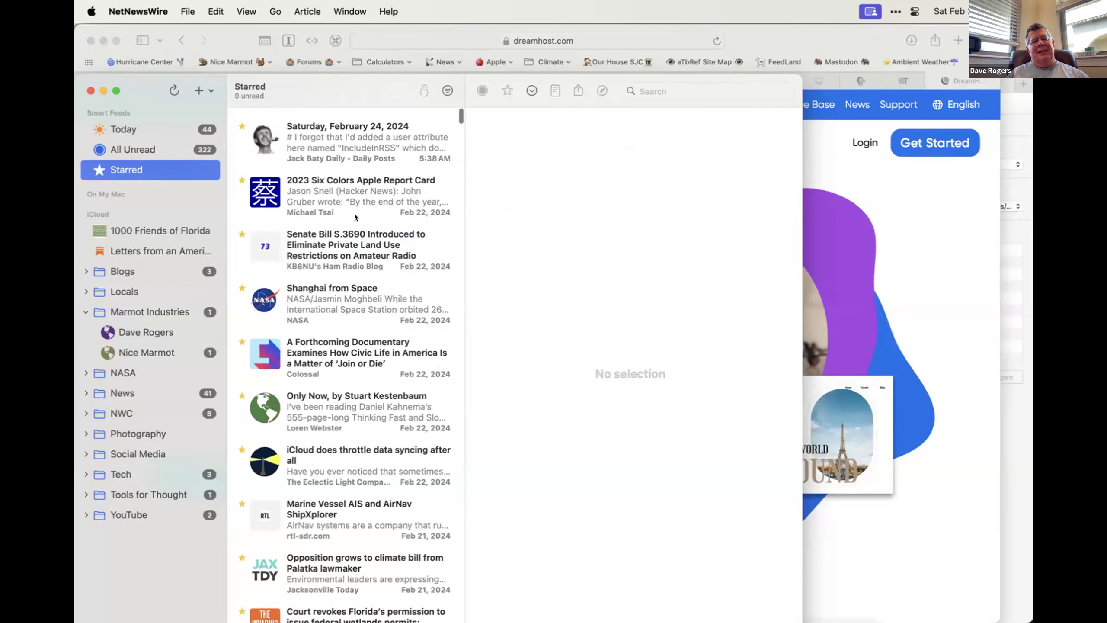
pyautogui.scroll(-5, 354, 216)
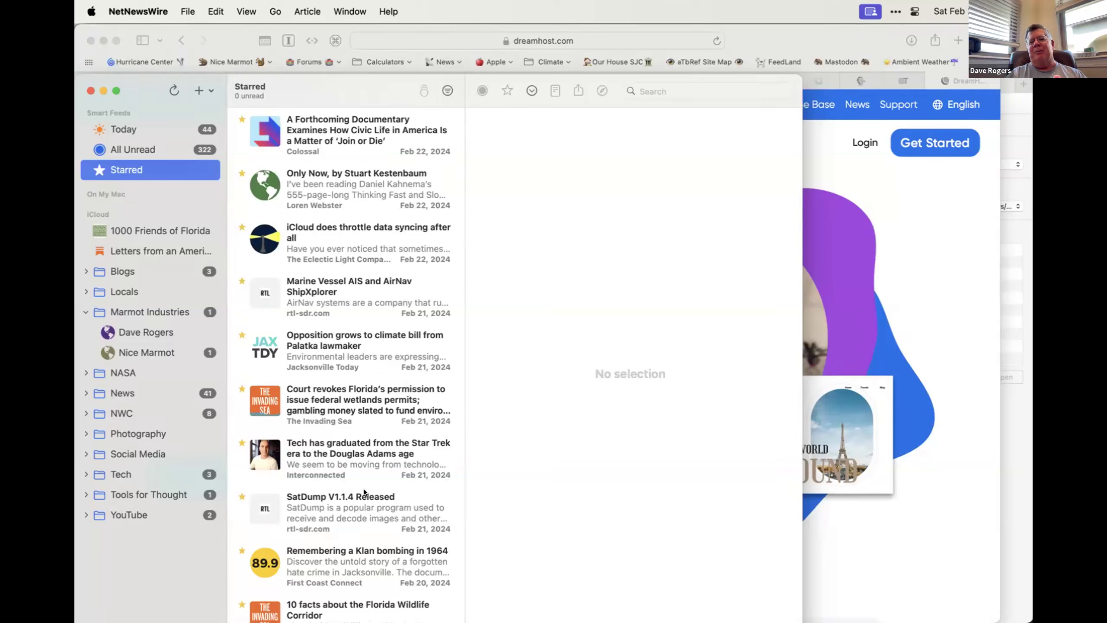
# - Compare the article lists of the two feeds in the Marmot Industries folder, including Nice Marmot
pyautogui.click(170, 332)
pyautogui.click(170, 351)
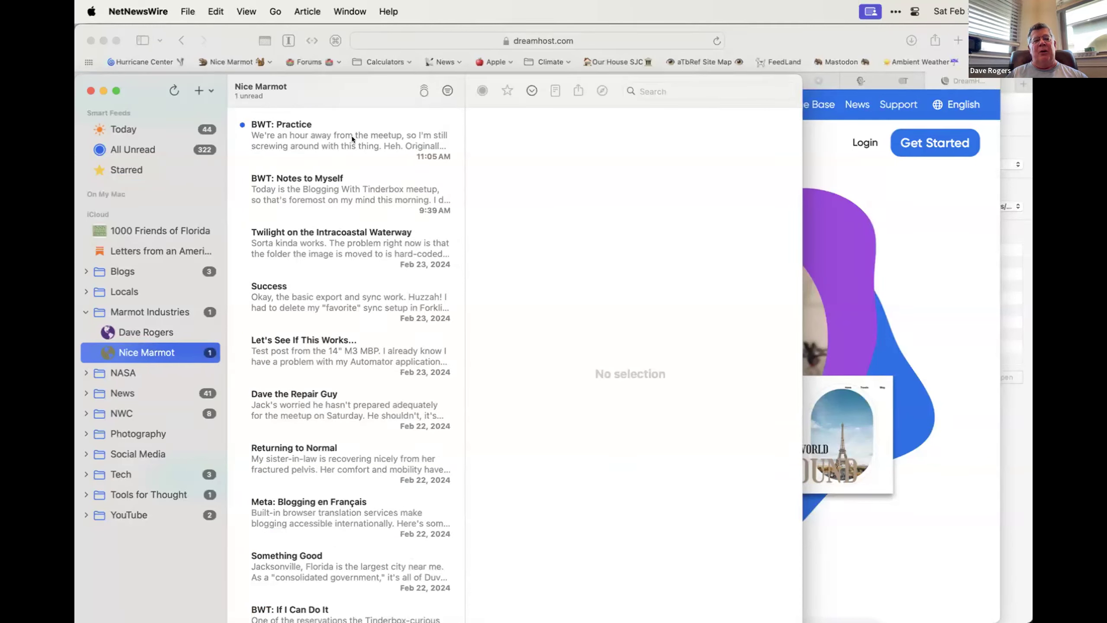
pyautogui.click(152, 330)
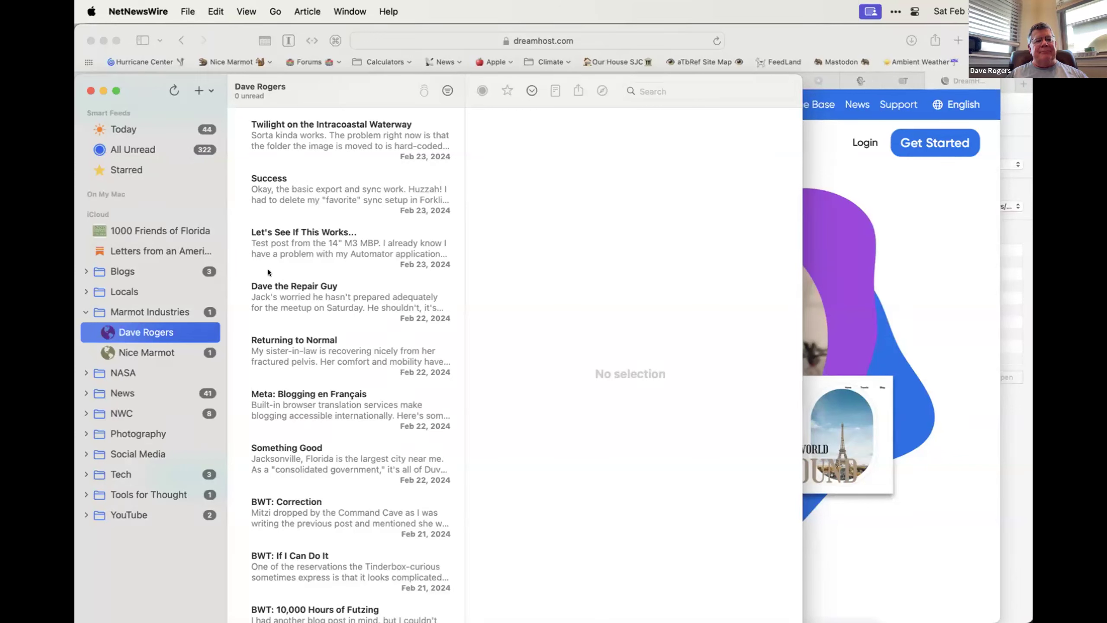
# - Switch to Mona and look through the profile's posts, including the reposted poll about having a blog
pyautogui.moveTo(255, 610)
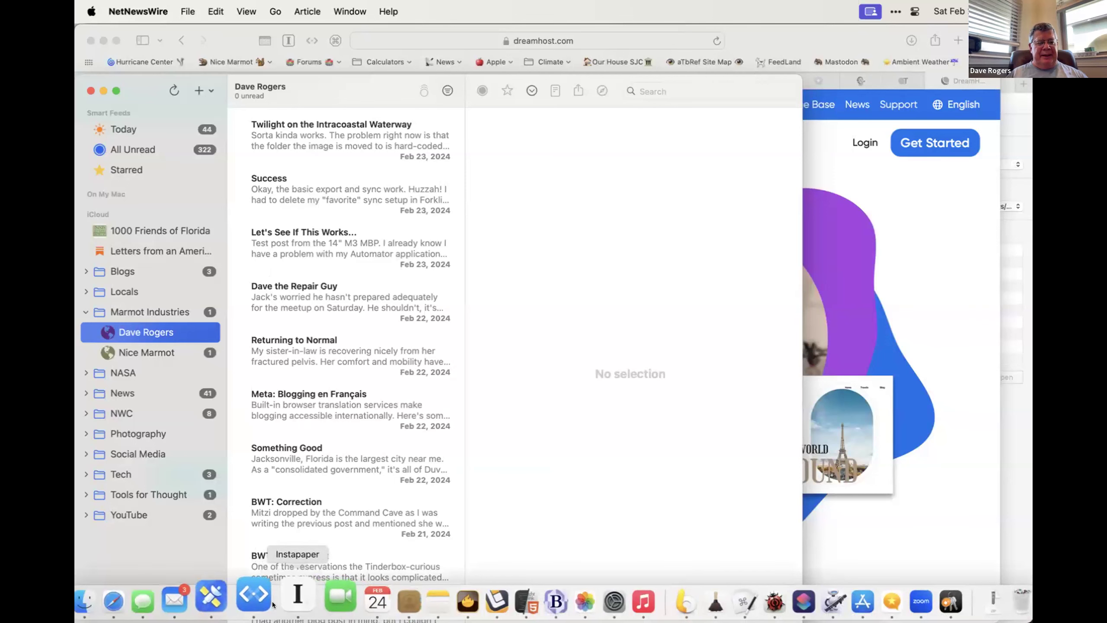
pyautogui.click(254, 595)
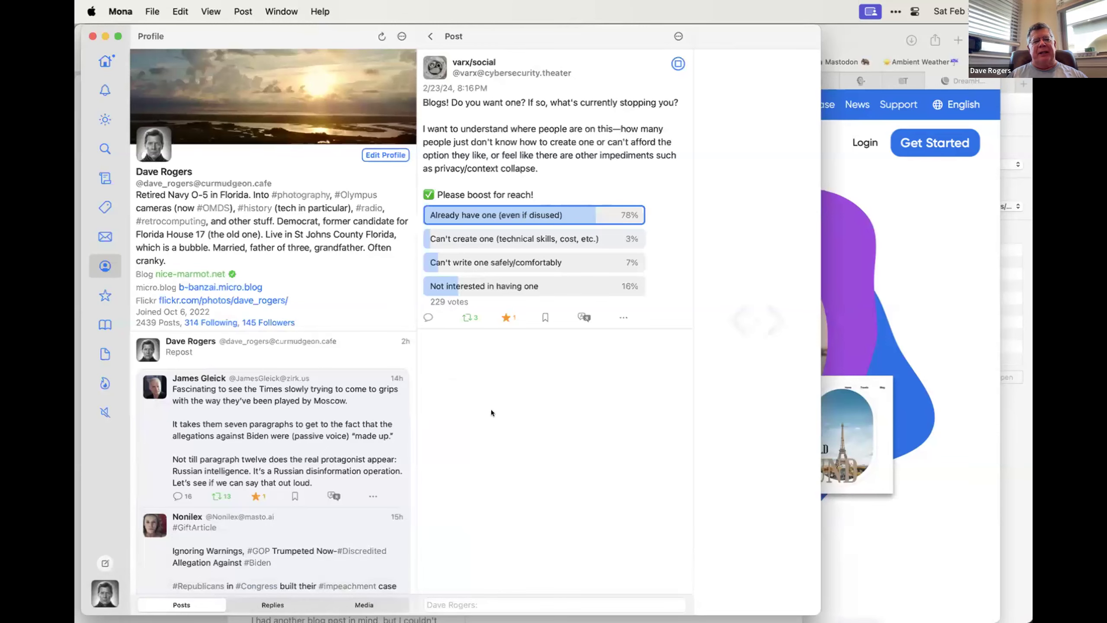
pyautogui.scroll(-15, 382, 390)
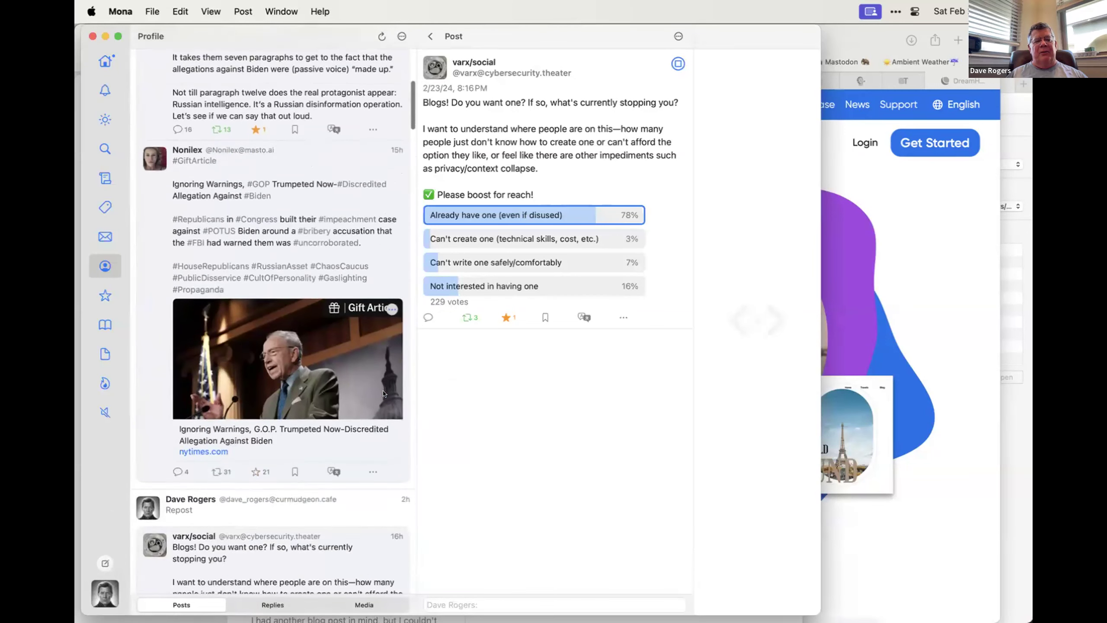
pyautogui.scroll(10, 383, 391)
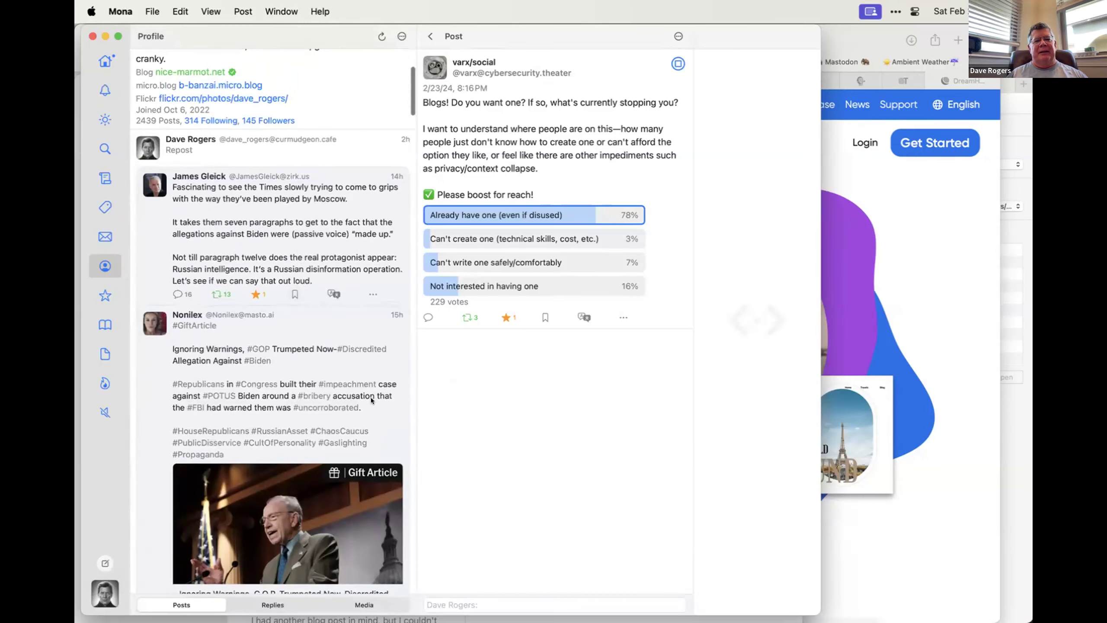
pyautogui.scroll(-5, 370, 397)
pyautogui.scroll(-5, 371, 400)
pyautogui.scroll(5, 370, 397)
pyautogui.scroll(1, 554, 357)
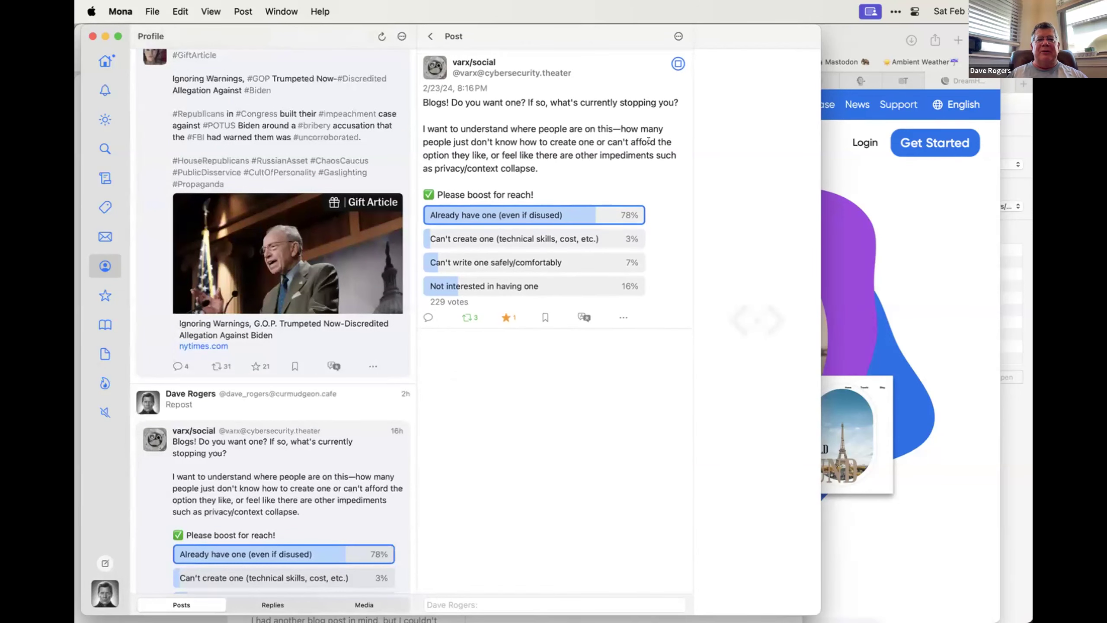
pyautogui.scroll(-3, 231, 487)
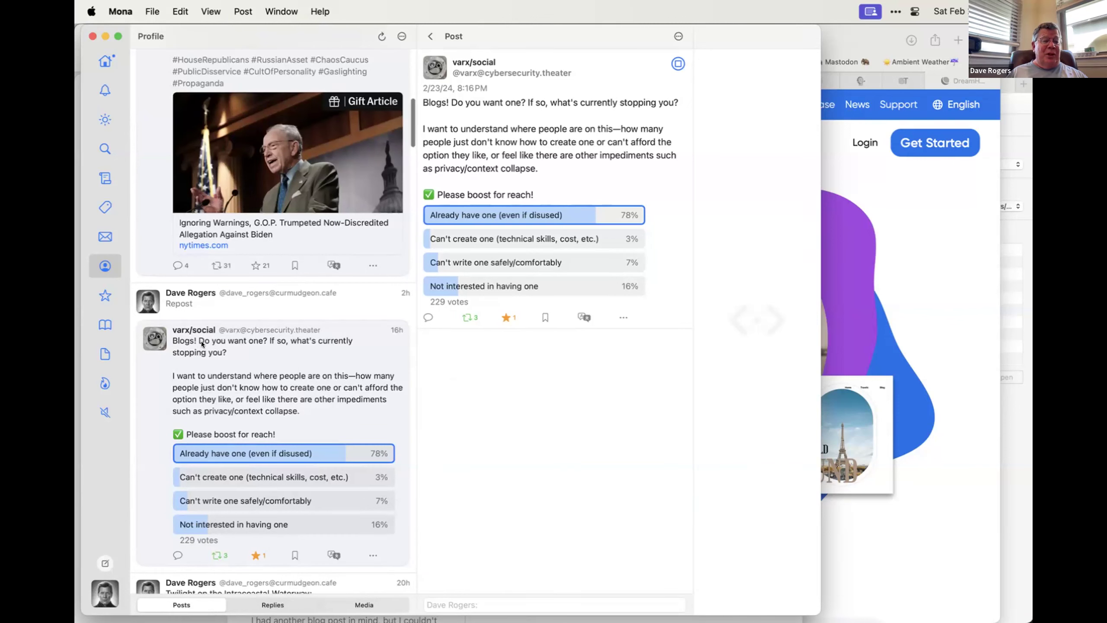
pyautogui.scroll(-3, 253, 360)
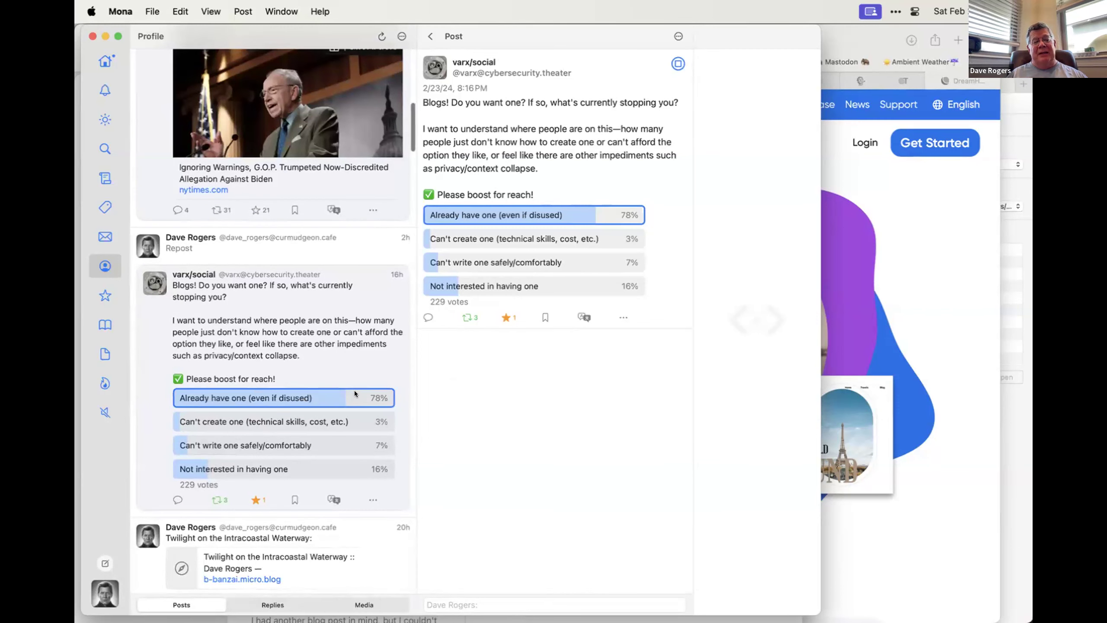
# - Switch to ForkLift and open the saved Nice Marmot synchronization to examine which exported files go to the server
pyautogui.scroll(-2, 355, 390)
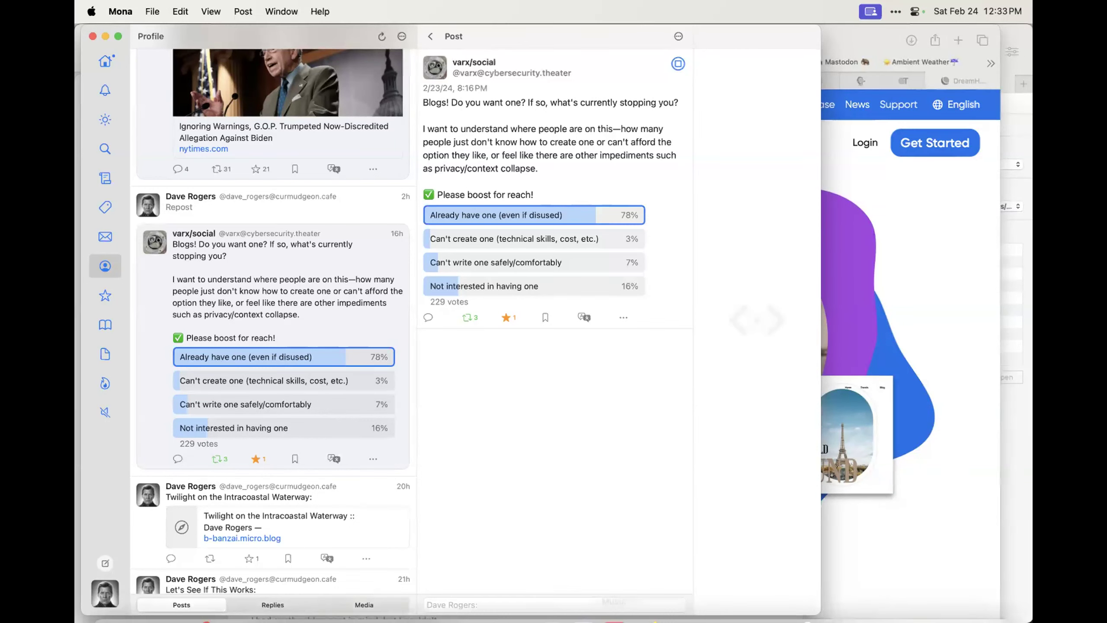
pyautogui.moveTo(547, 607)
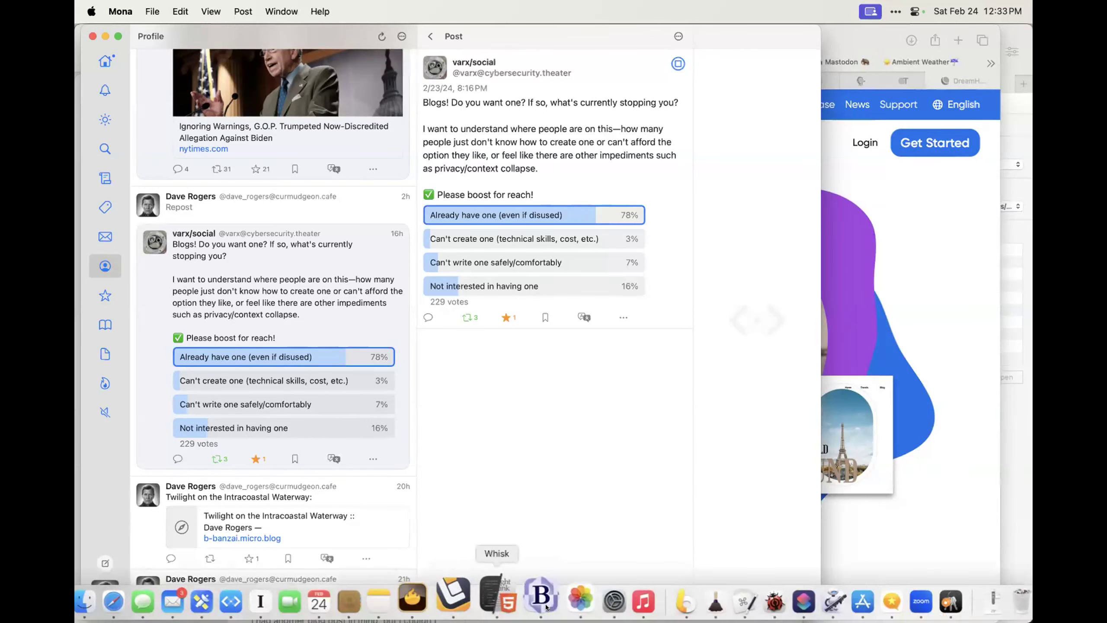
pyautogui.click(469, 591)
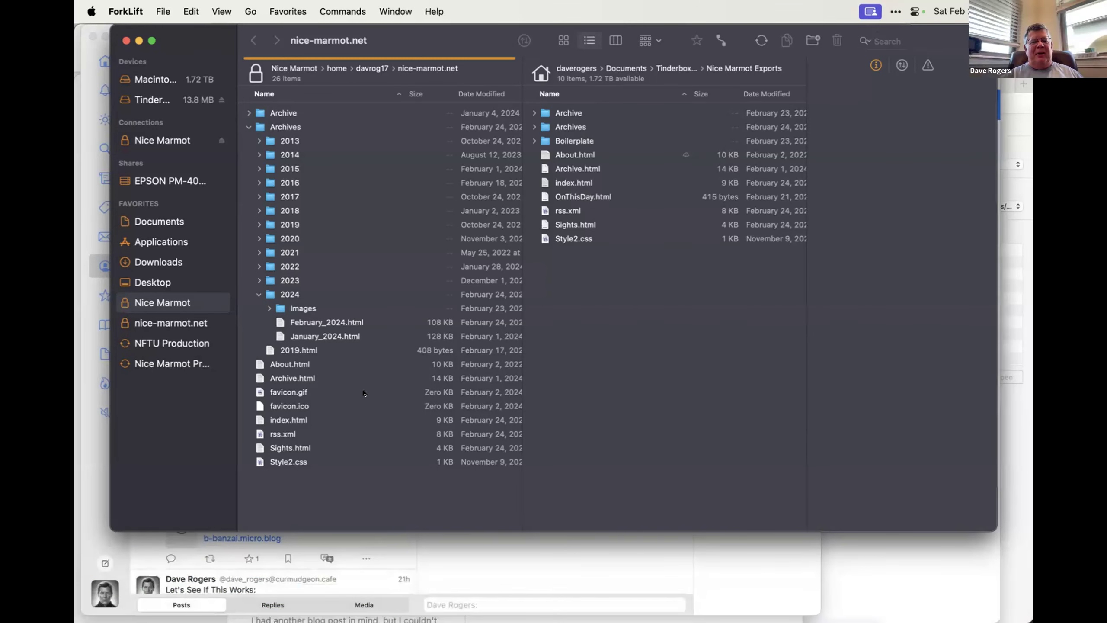
pyautogui.moveTo(214, 29); pyautogui.dragTo(182, 30)
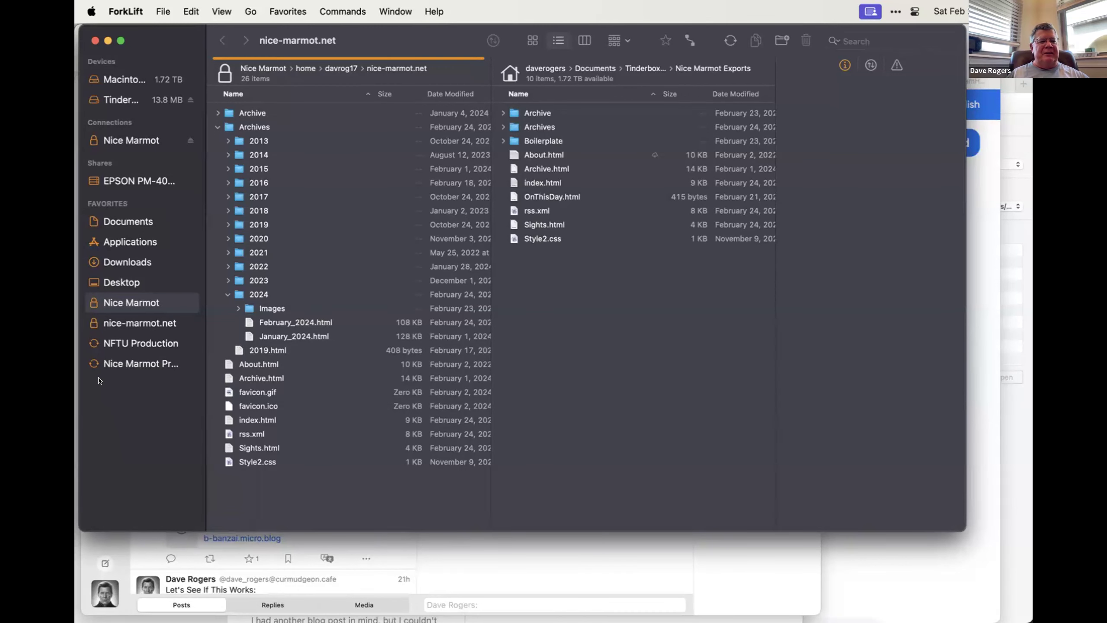
pyautogui.click(132, 363)
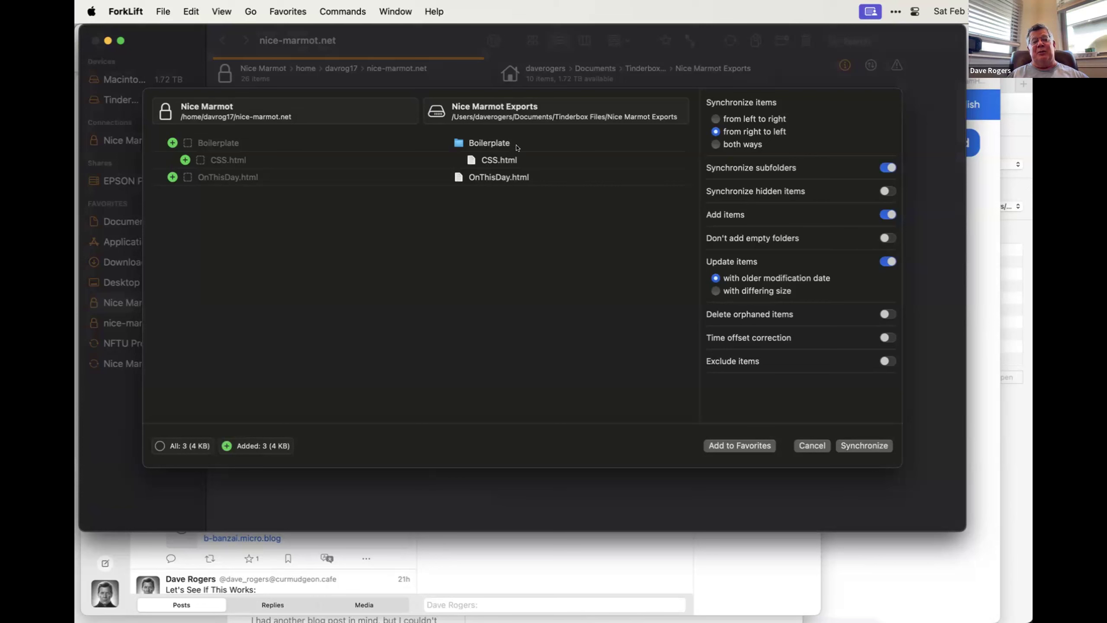
pyautogui.click(501, 161)
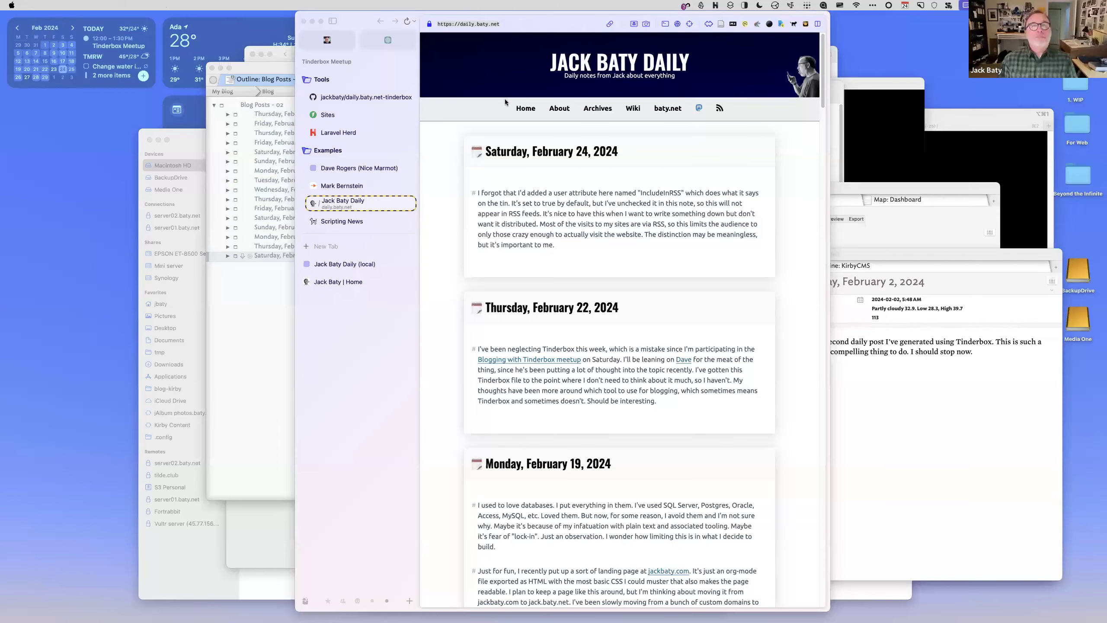
# - Switch to Tinderbox and position the My Blog.tbx window in front of the blog's web page
pyautogui.press('super+Tab')
pyautogui.press('super+Tab')
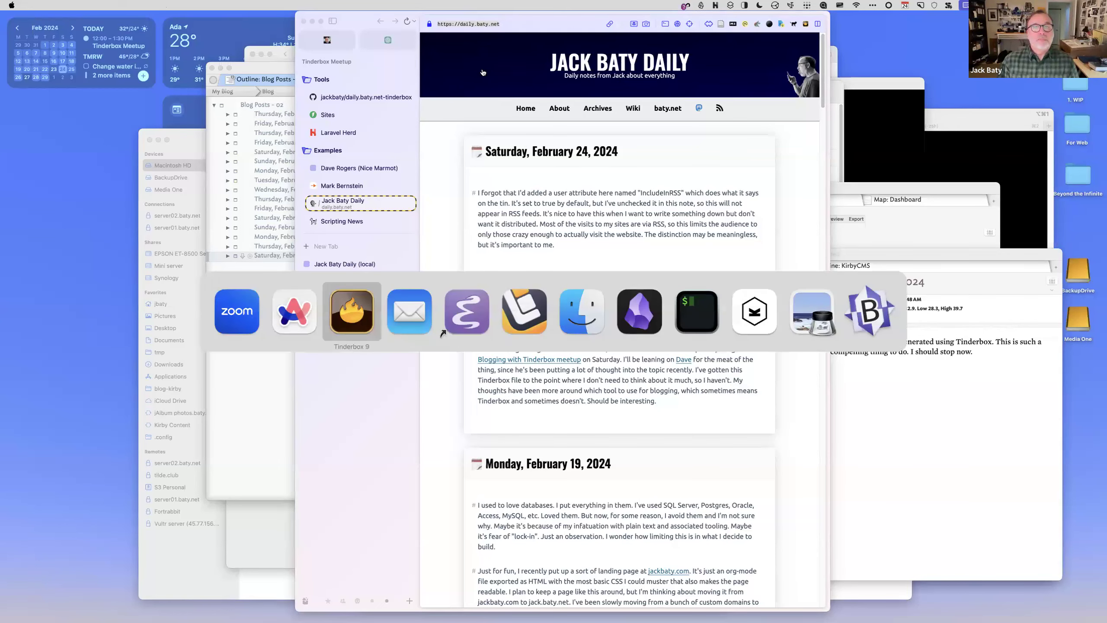
pyautogui.moveTo(437, 67); pyautogui.dragTo(434, 91)
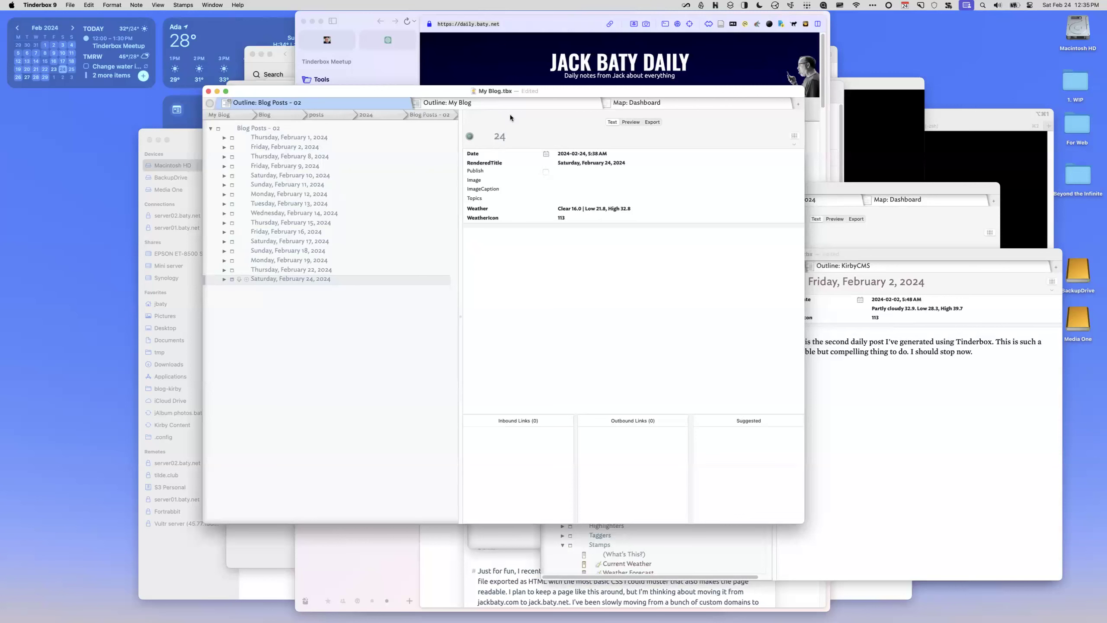
pyautogui.moveTo(588, 89); pyautogui.dragTo(634, 89)
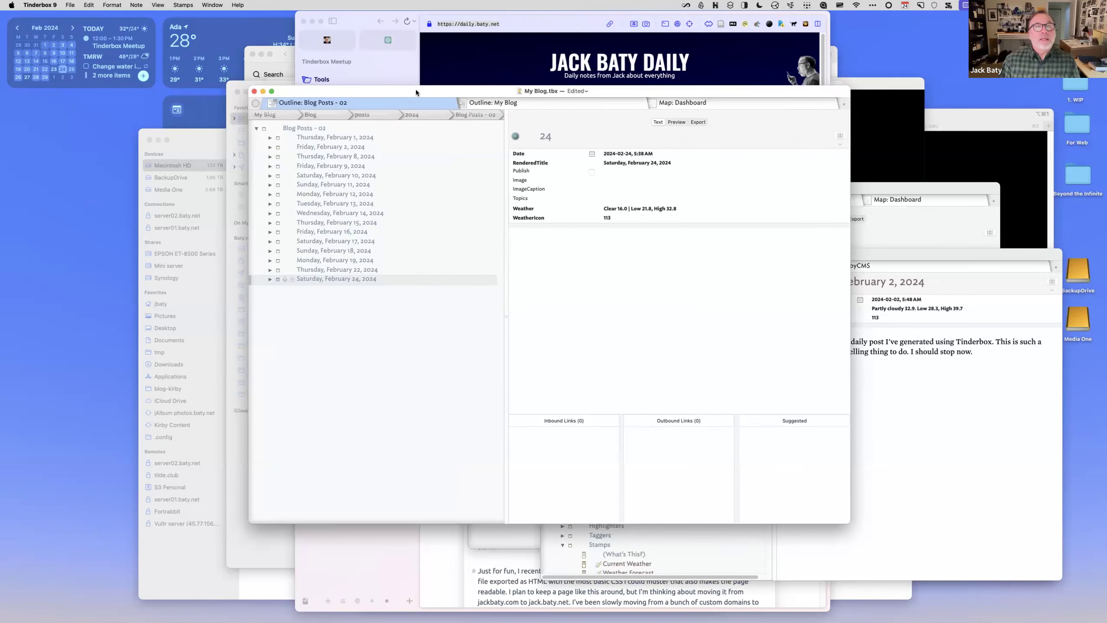
pyautogui.moveTo(415, 89); pyautogui.dragTo(405, 86)
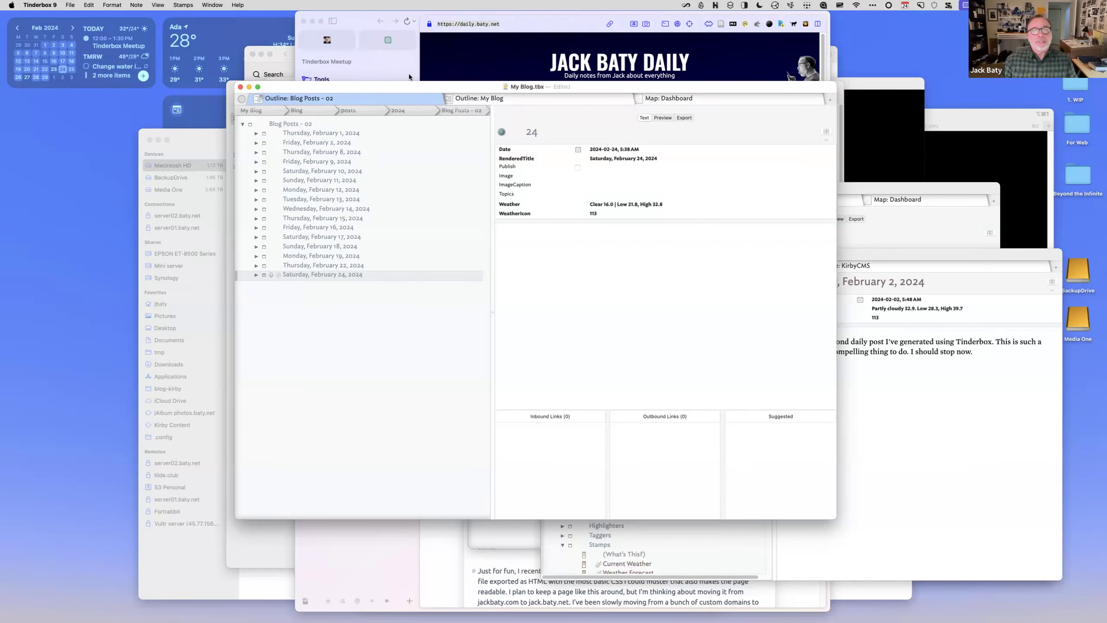
pyautogui.moveTo(422, 87); pyautogui.dragTo(420, 83)
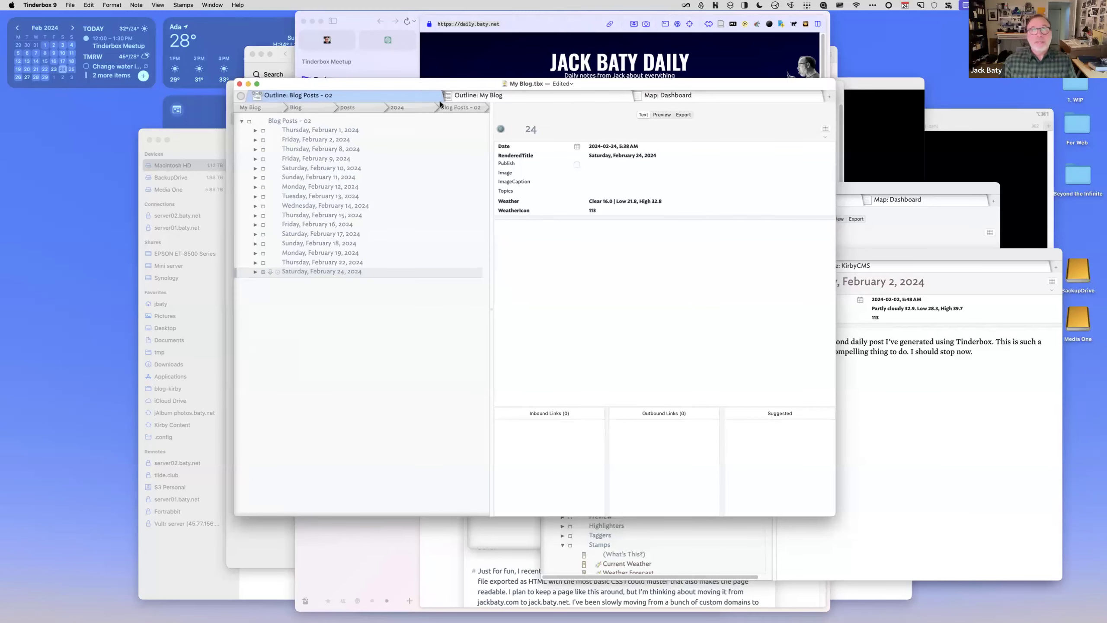
# - Show the full My Blog outline with Blog and Config expanded, and collapse the Analysis container
pyautogui.click(479, 95)
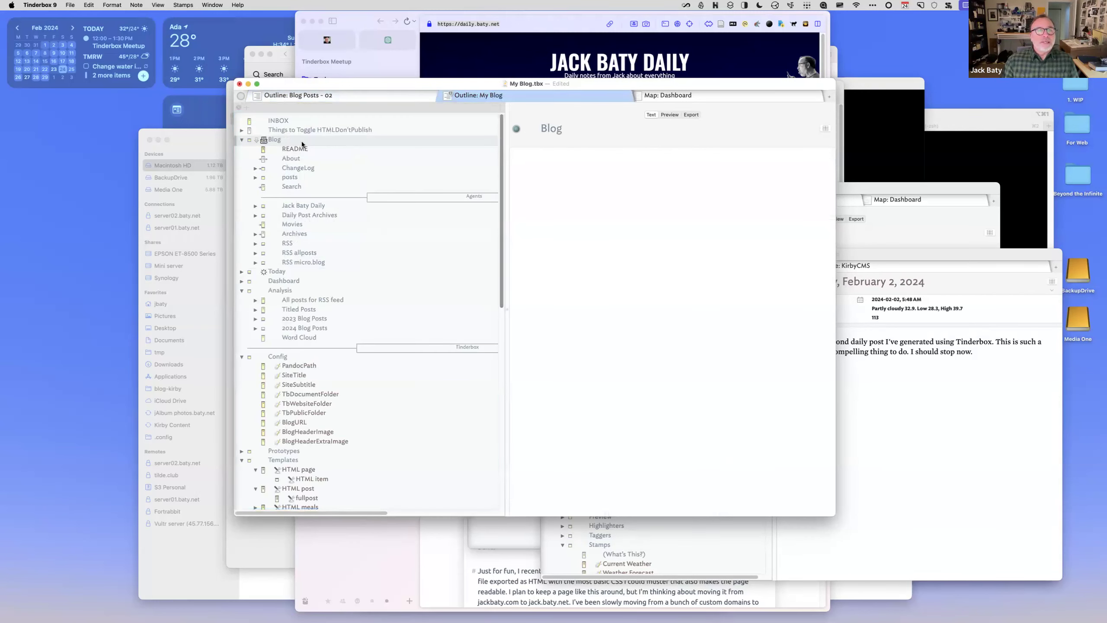
pyautogui.click(240, 139)
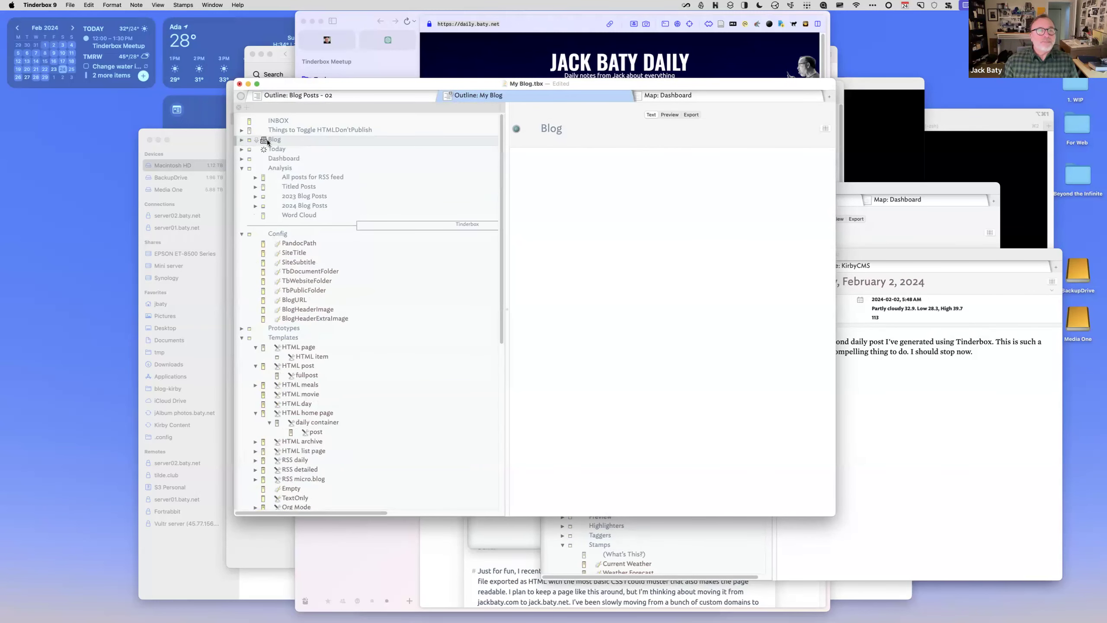
pyautogui.click(241, 140)
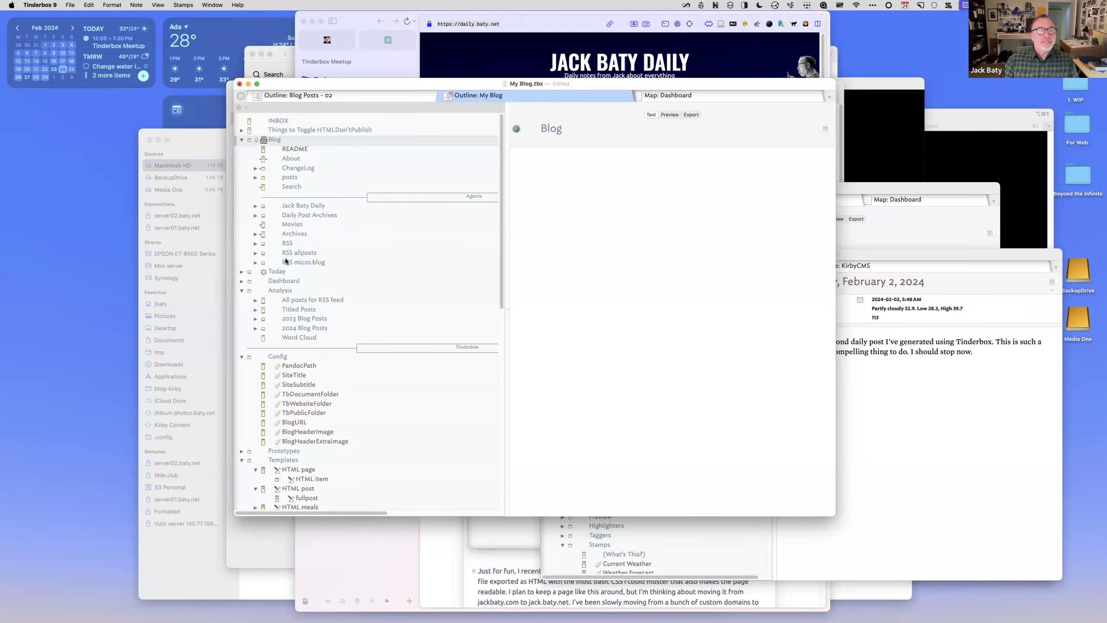
pyautogui.click(242, 290)
pyautogui.click(242, 310)
pyautogui.click(241, 309)
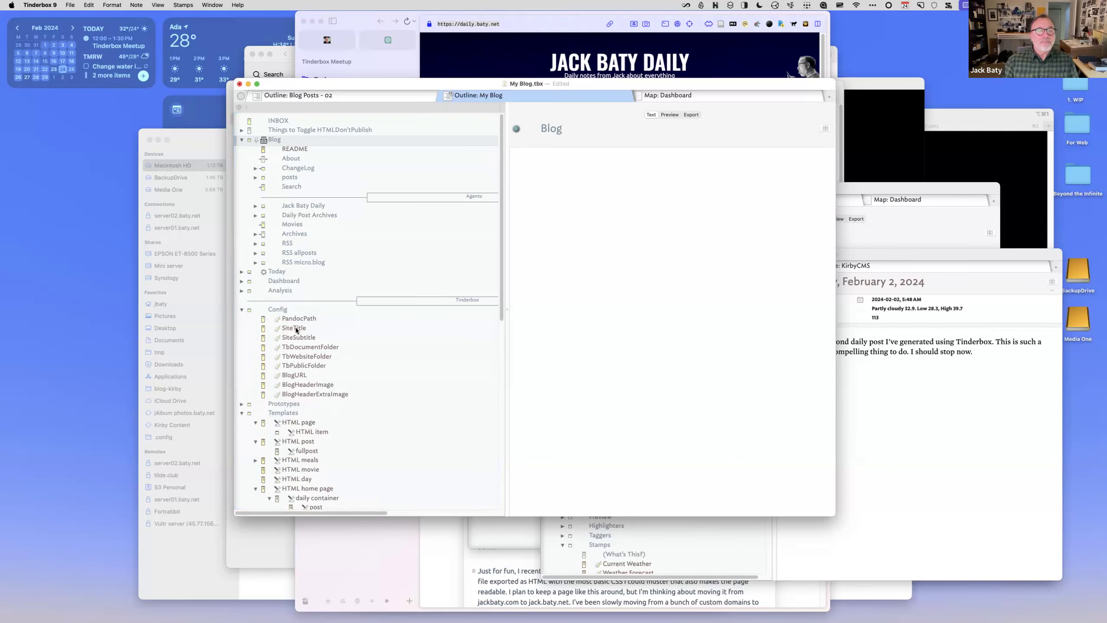
# - Review the SiteTitle and SiteSubtitle notes in the Config container and collapse Config
pyautogui.click(304, 327)
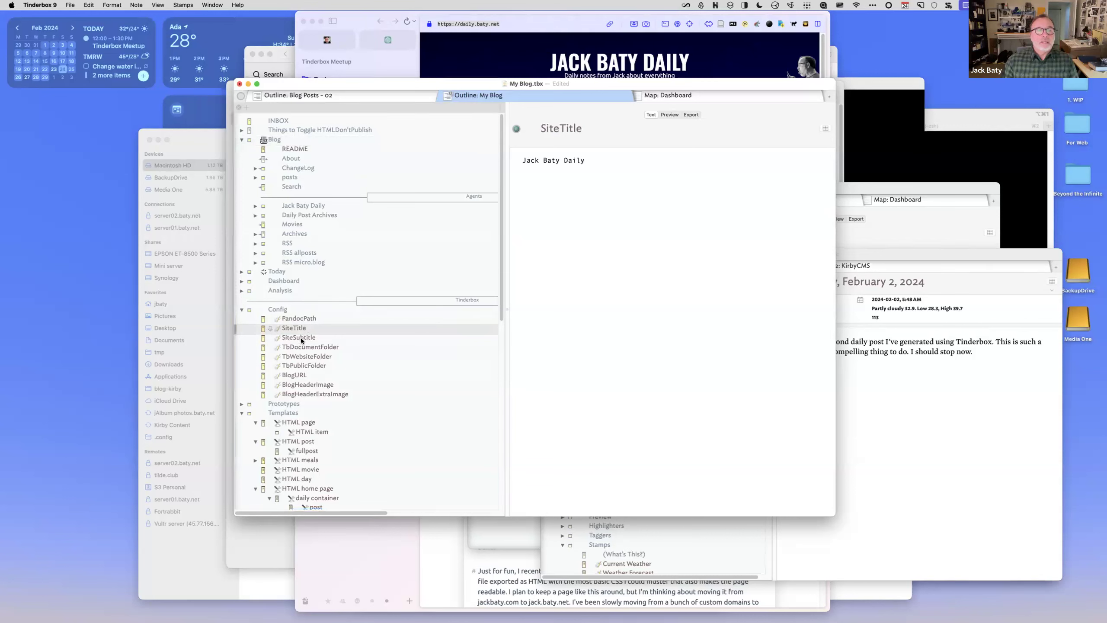
pyautogui.click(301, 338)
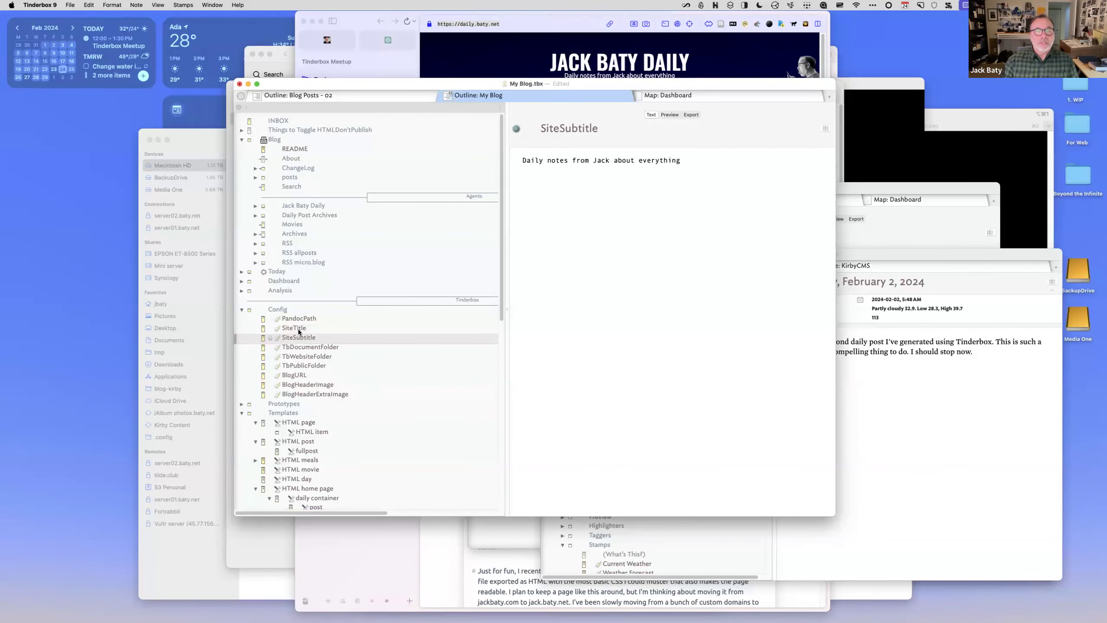
pyautogui.click(299, 328)
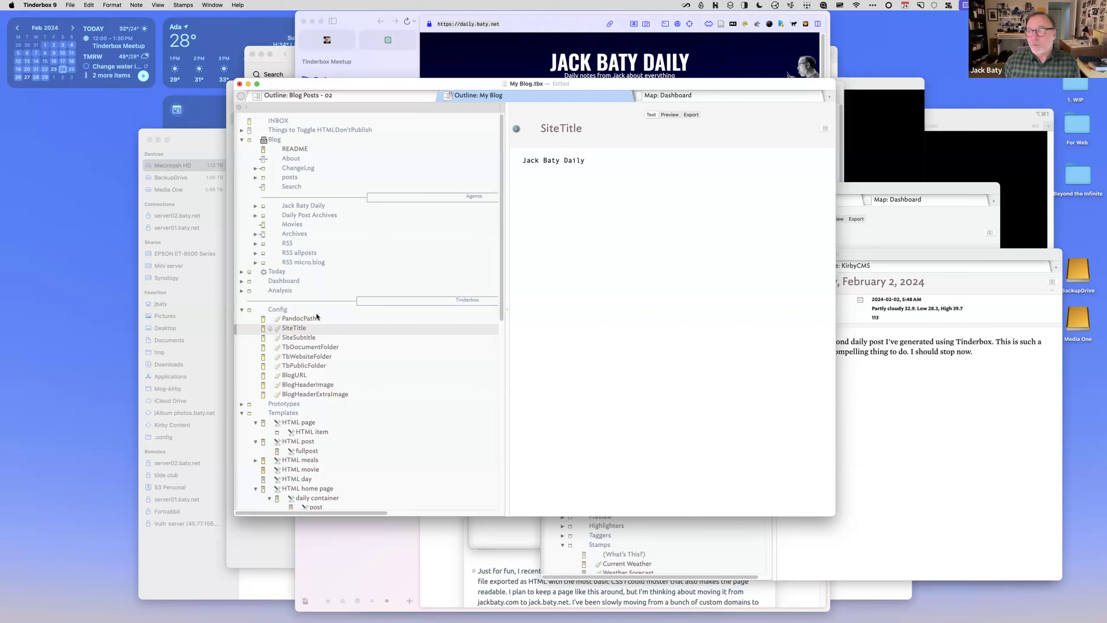
pyautogui.click(242, 308)
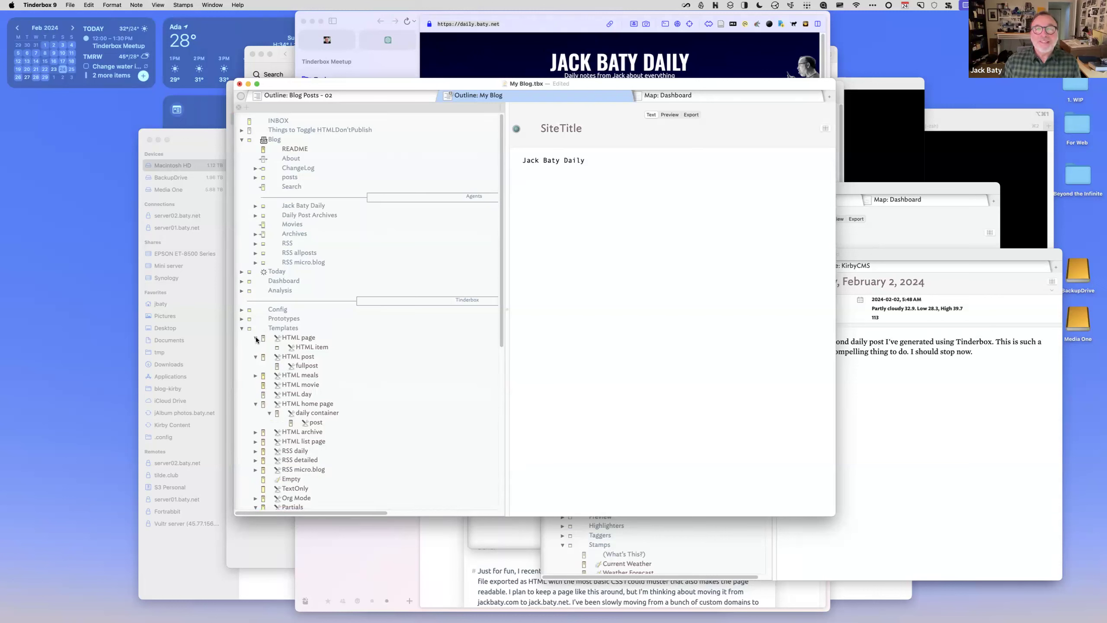
# - Collapse the HTML page template, keeping the Templates container expanded
pyautogui.click(256, 338)
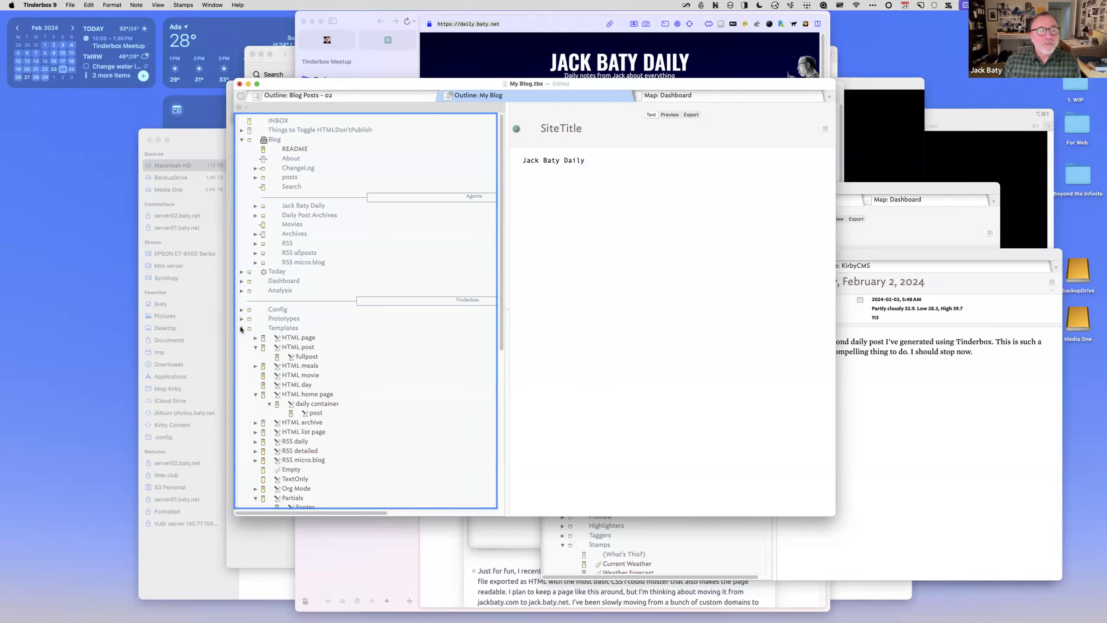
pyautogui.click(241, 329)
pyautogui.click(241, 328)
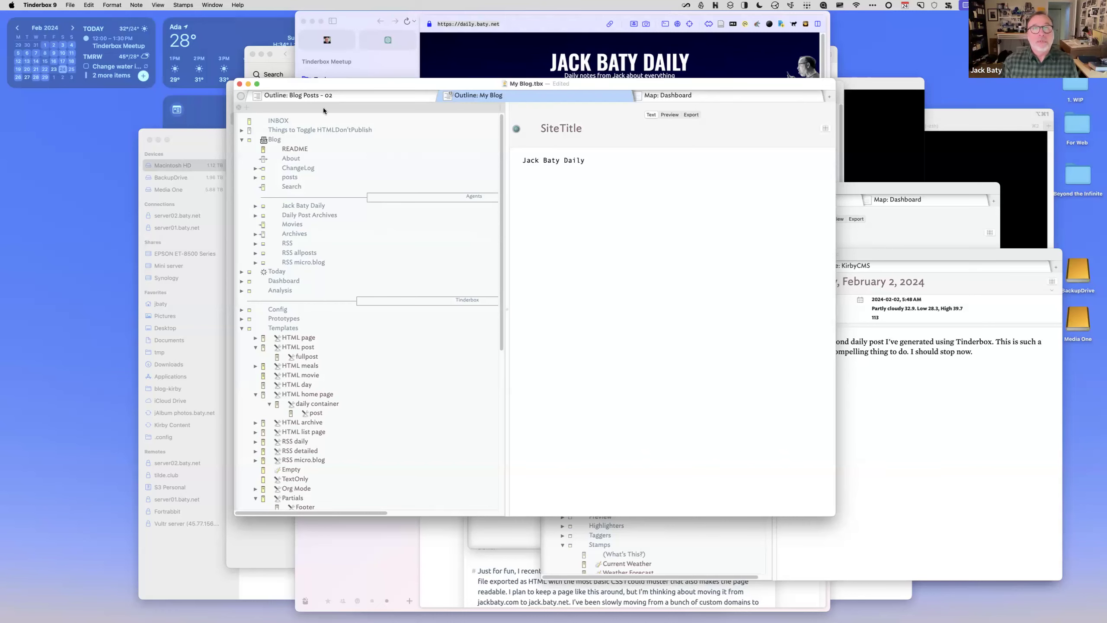
# - Move the My Blog.tbx window up and expand the posts container to show its year containers
pyautogui.moveTo(338, 79); pyautogui.dragTo(318, 63)
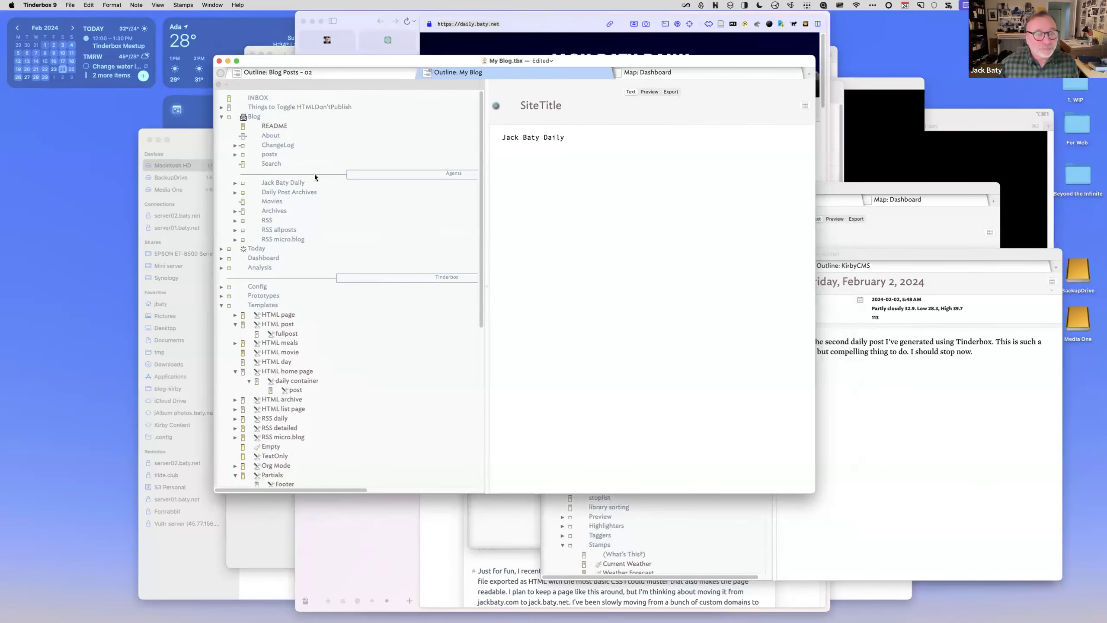
pyautogui.click(234, 155)
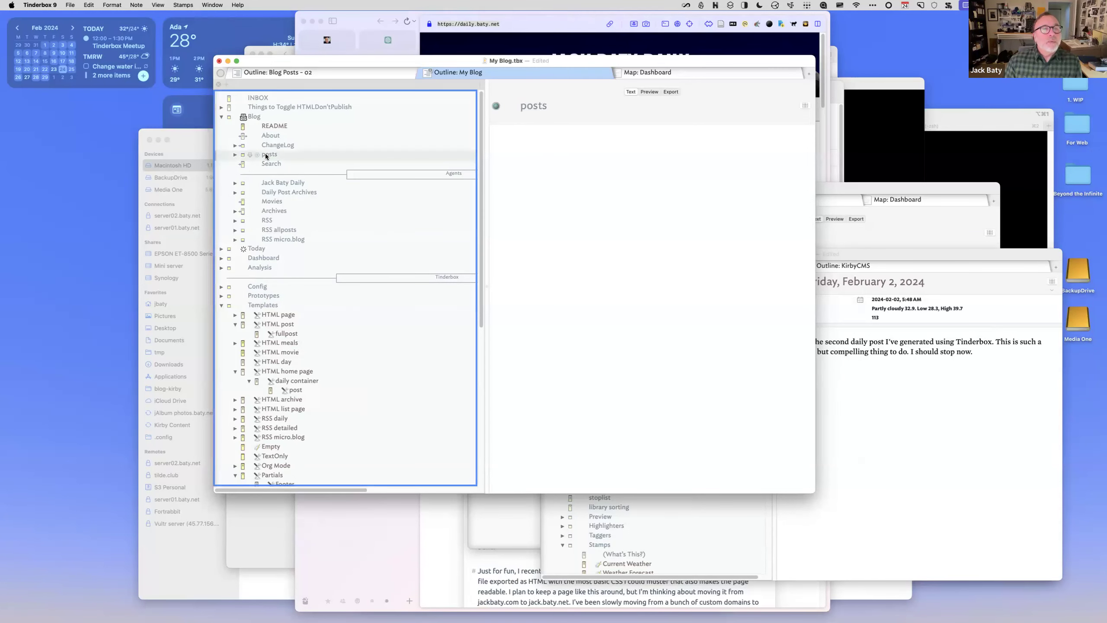
pyautogui.click(234, 155)
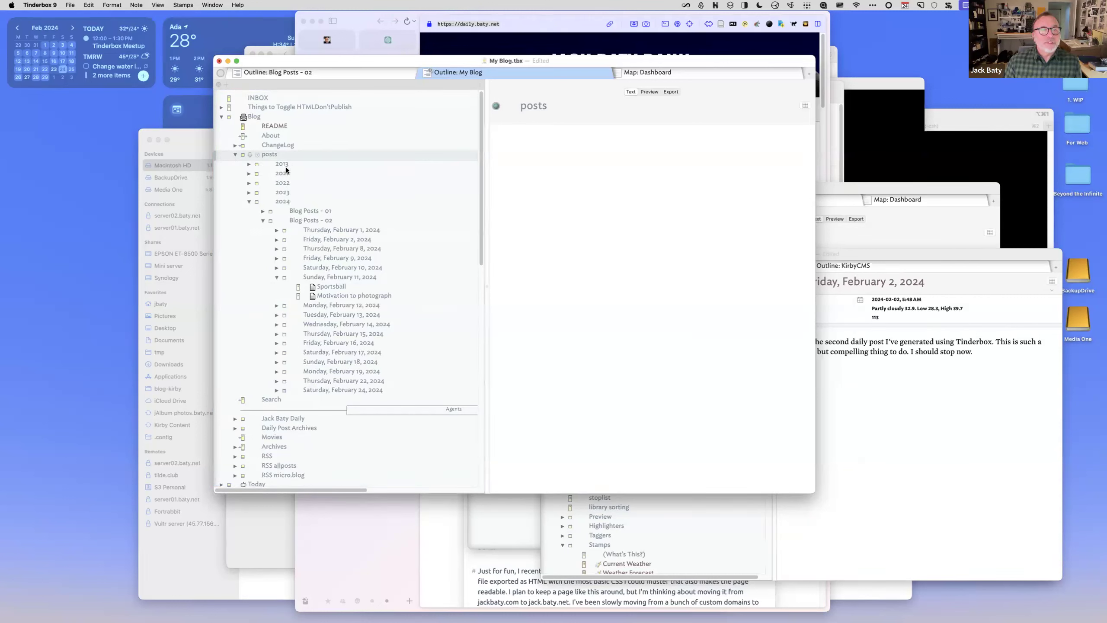
pyautogui.click(249, 174)
pyautogui.click(248, 173)
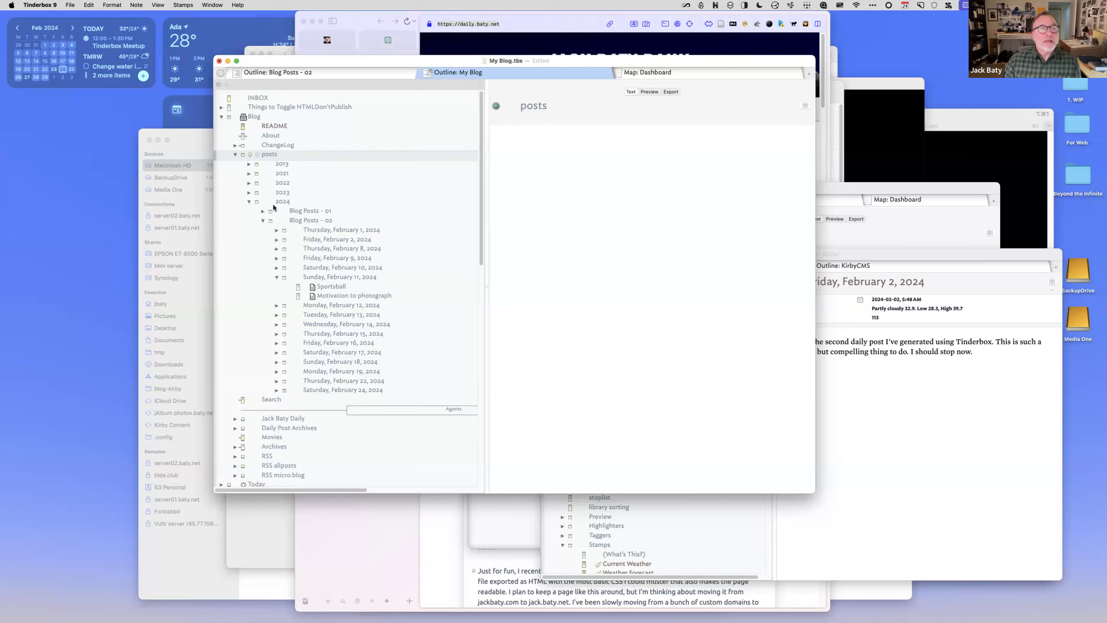
# - View the February 1, 2024 day note, collapse February 11 and expand February 24 under Blog Posts - 02
pyautogui.click(297, 213)
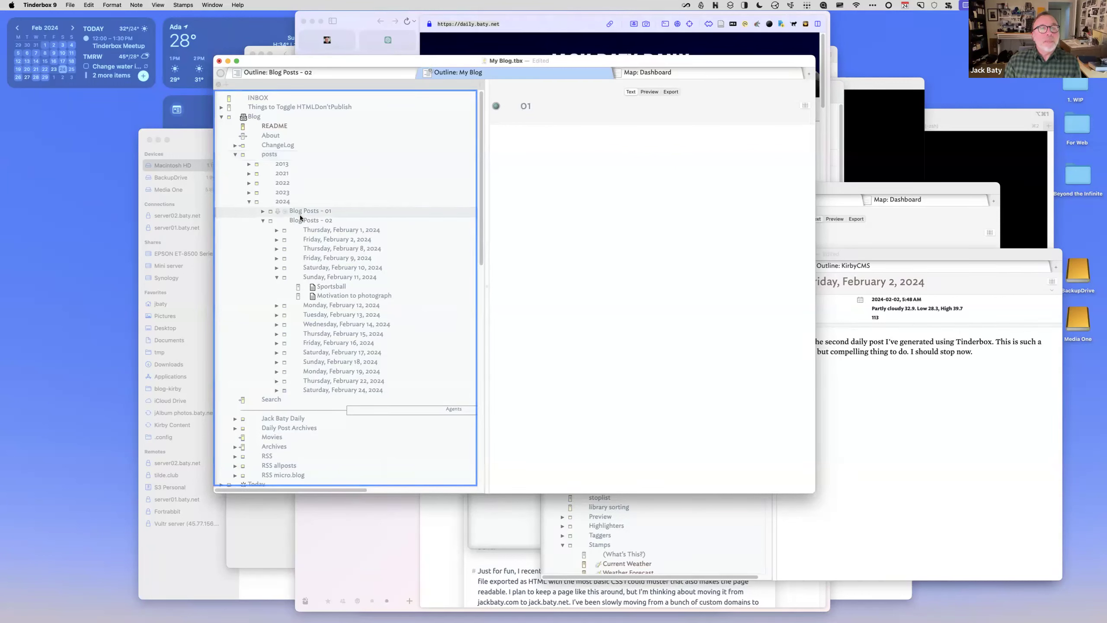
pyautogui.click(329, 229)
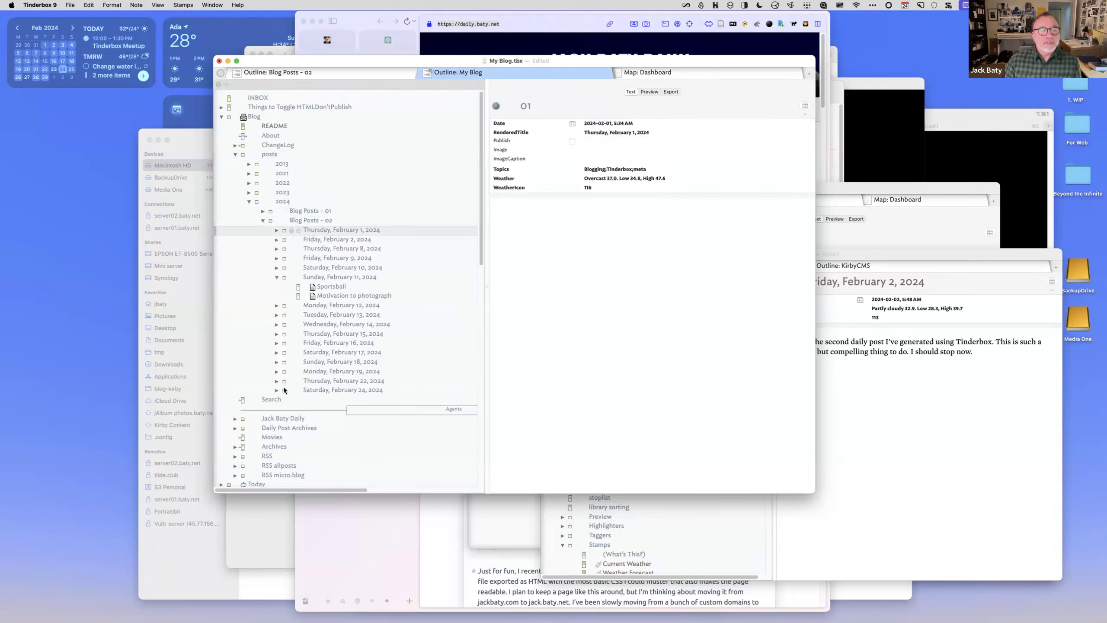
pyautogui.click(276, 276)
pyautogui.click(276, 362)
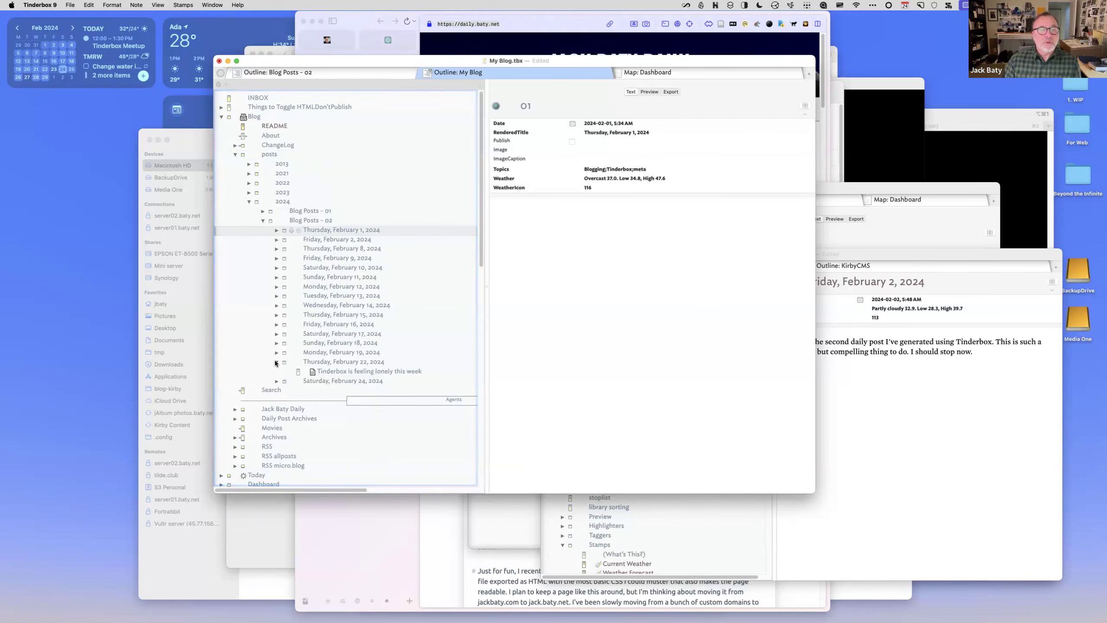
pyautogui.click(275, 362)
pyautogui.click(277, 372)
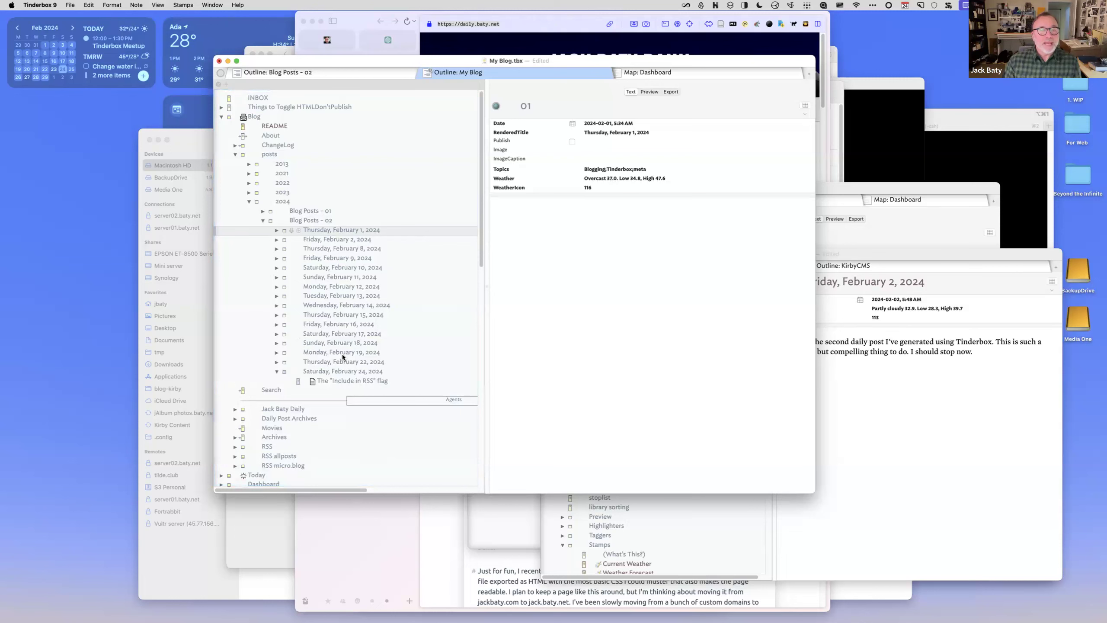
# - Bring My Blog.tbx back to the front and examine the 2024 containers and the February 1 and 24 day notes' attributes
pyautogui.click(497, 580)
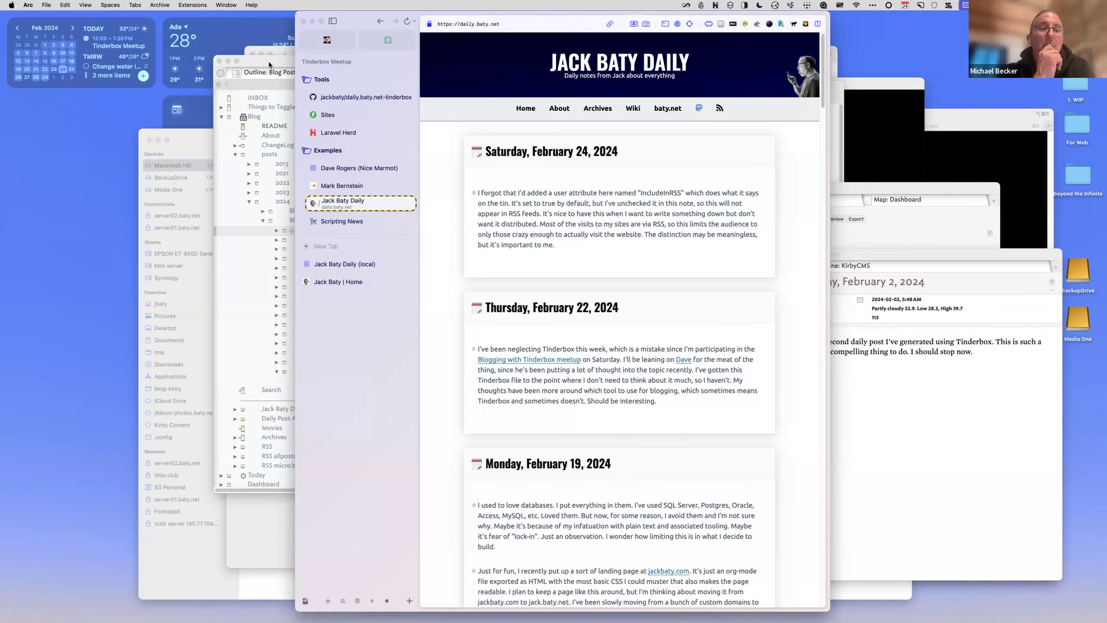
pyautogui.moveTo(268, 61); pyautogui.dragTo(263, 64)
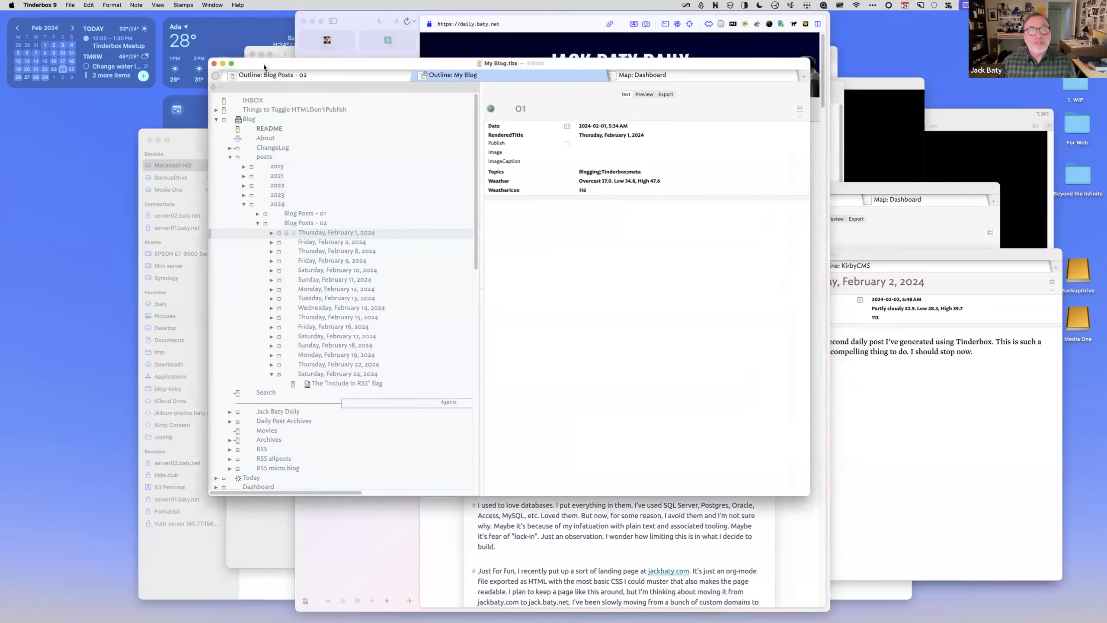
pyautogui.click(302, 222)
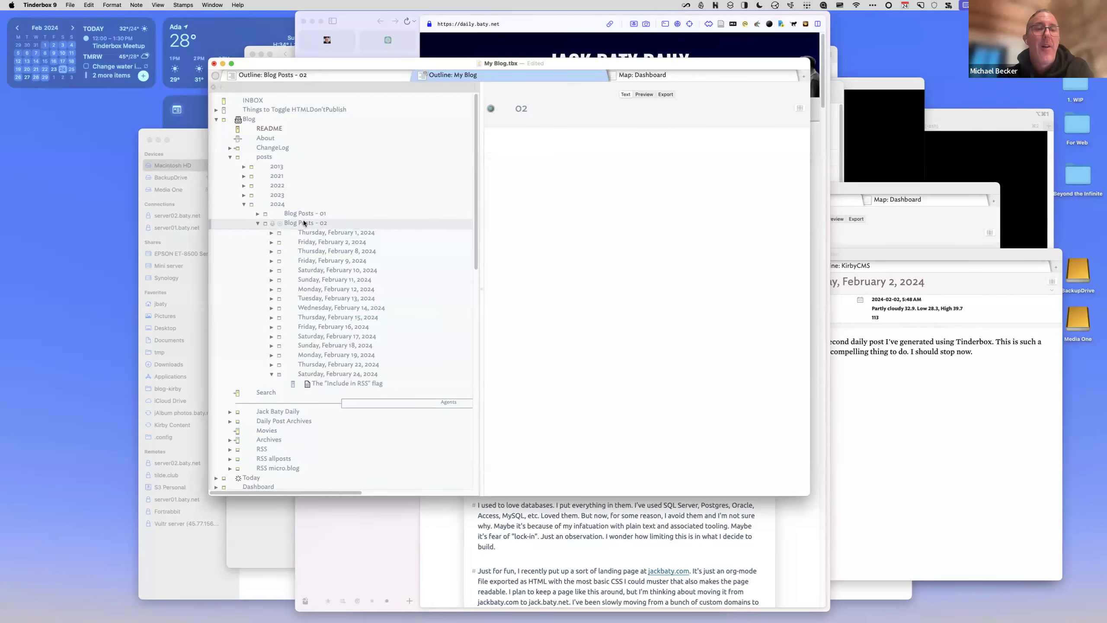
pyautogui.click(319, 235)
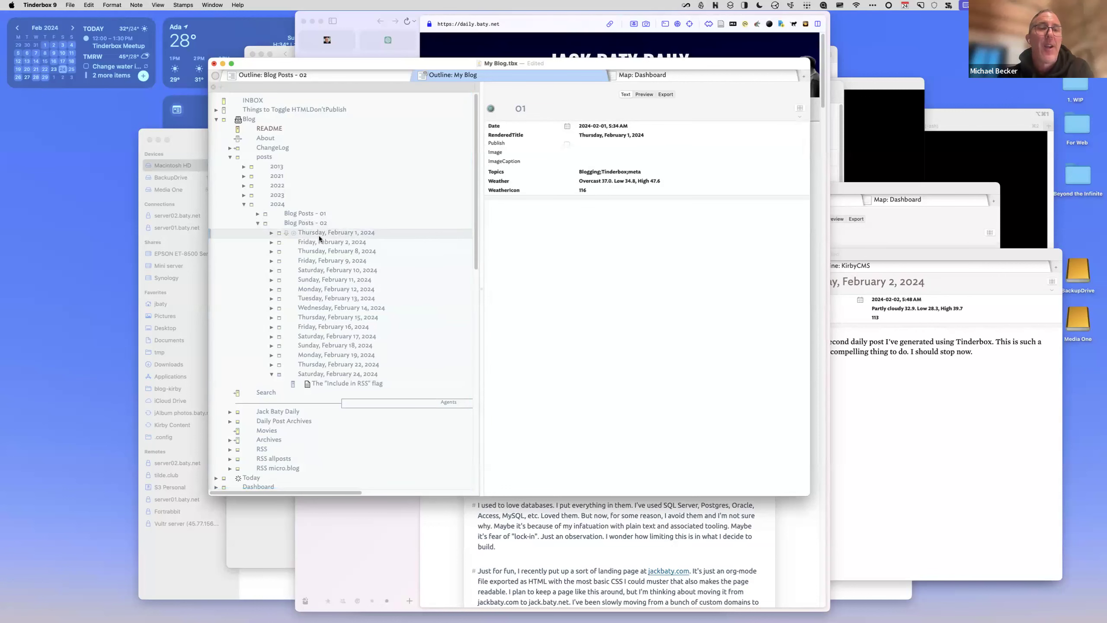
pyautogui.click(288, 203)
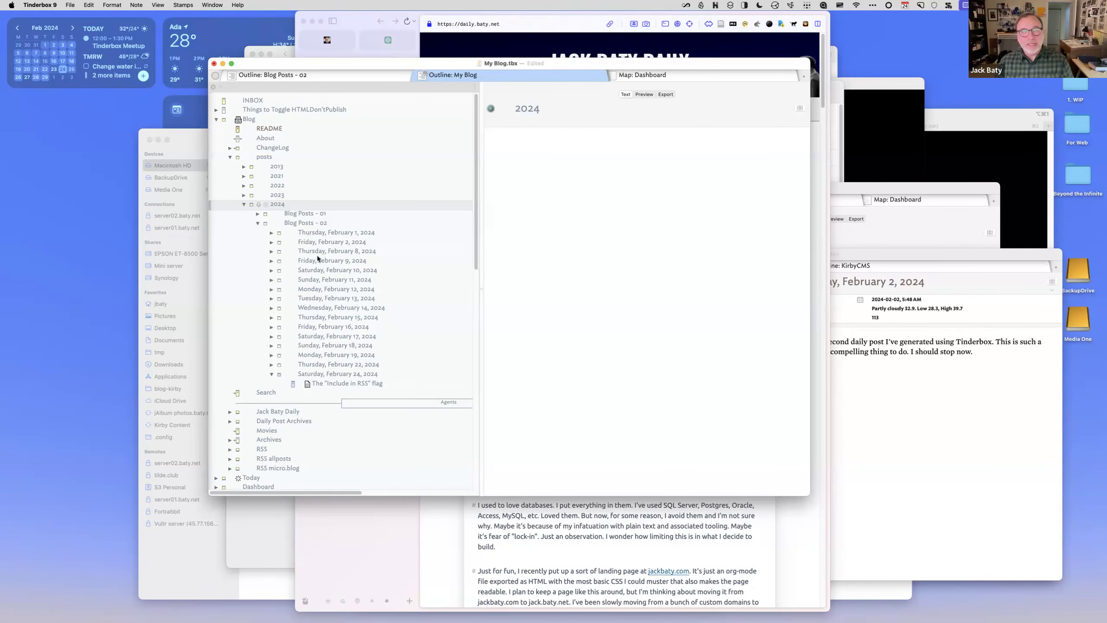
pyautogui.click(312, 375)
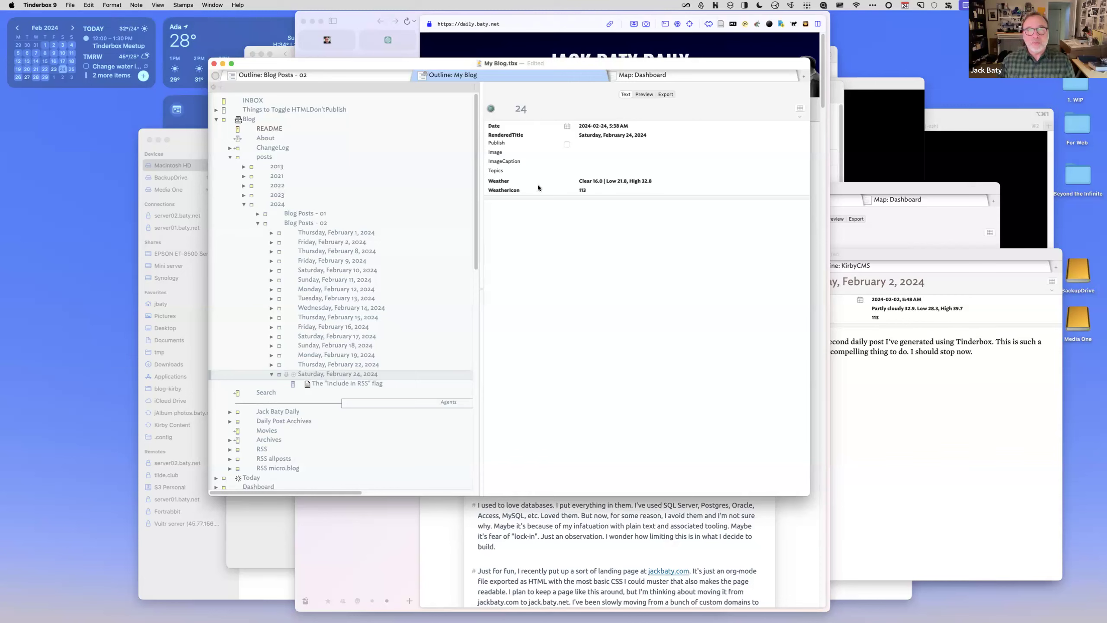
# - Switch to the browser, open the Saturday, February 24, 2024 day page from the daily blog, and move the window down
pyautogui.click(542, 515)
pyautogui.click(541, 159)
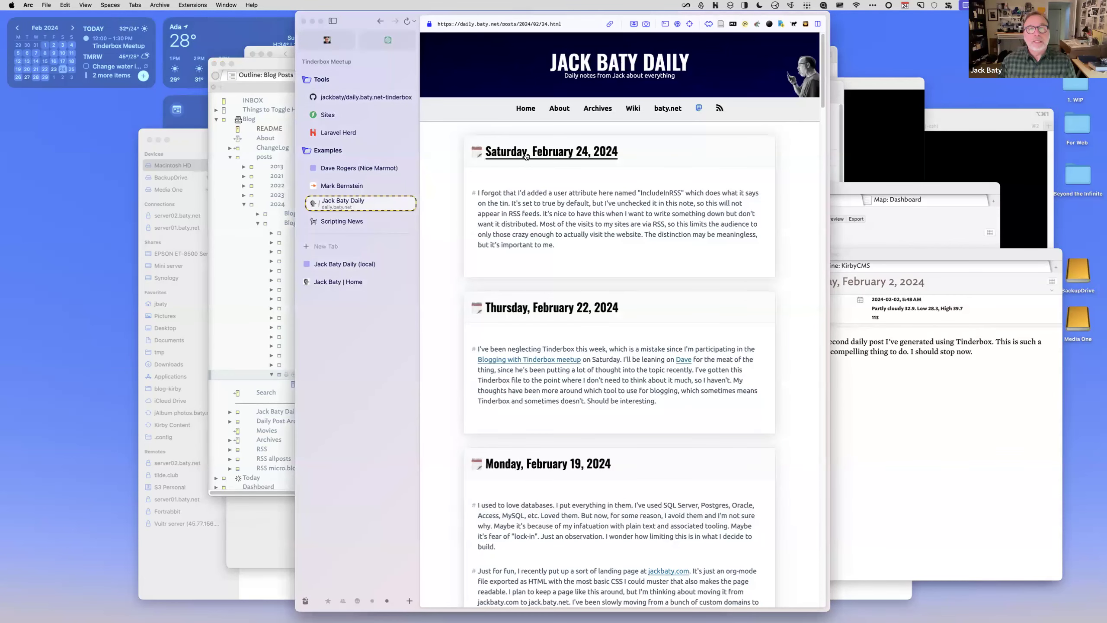
pyautogui.moveTo(756, 21); pyautogui.dragTo(746, 62)
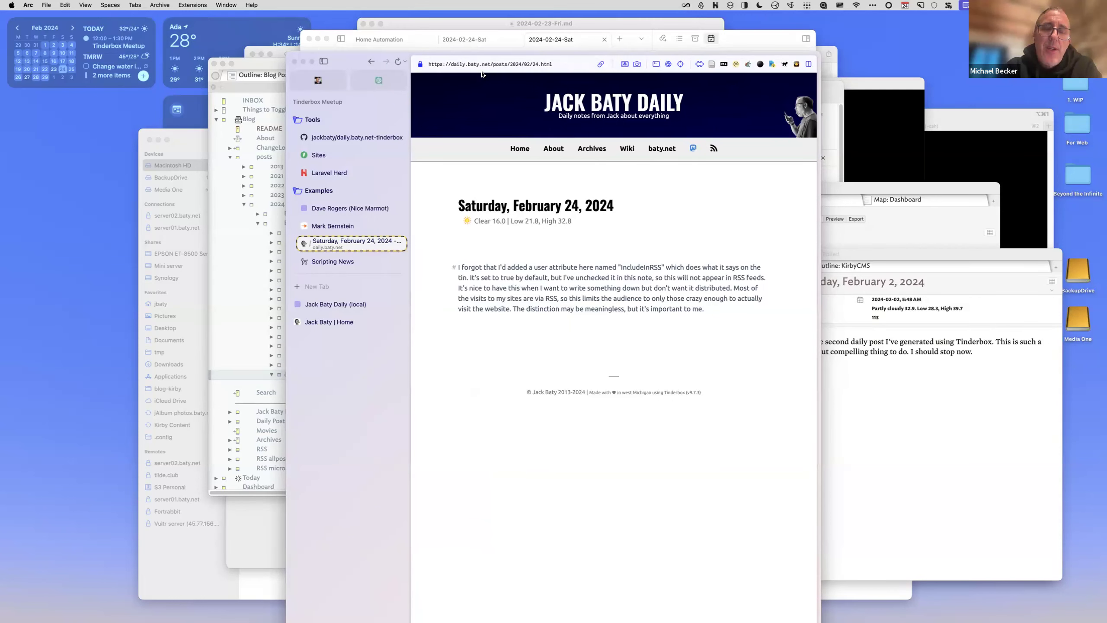
# - Return to My Blog.tbx and examine the action code of the Blog Posts - 02 container in the Inspector, including the pDailyPostContainer prototype and RenderedTitle
pyautogui.click(272, 65)
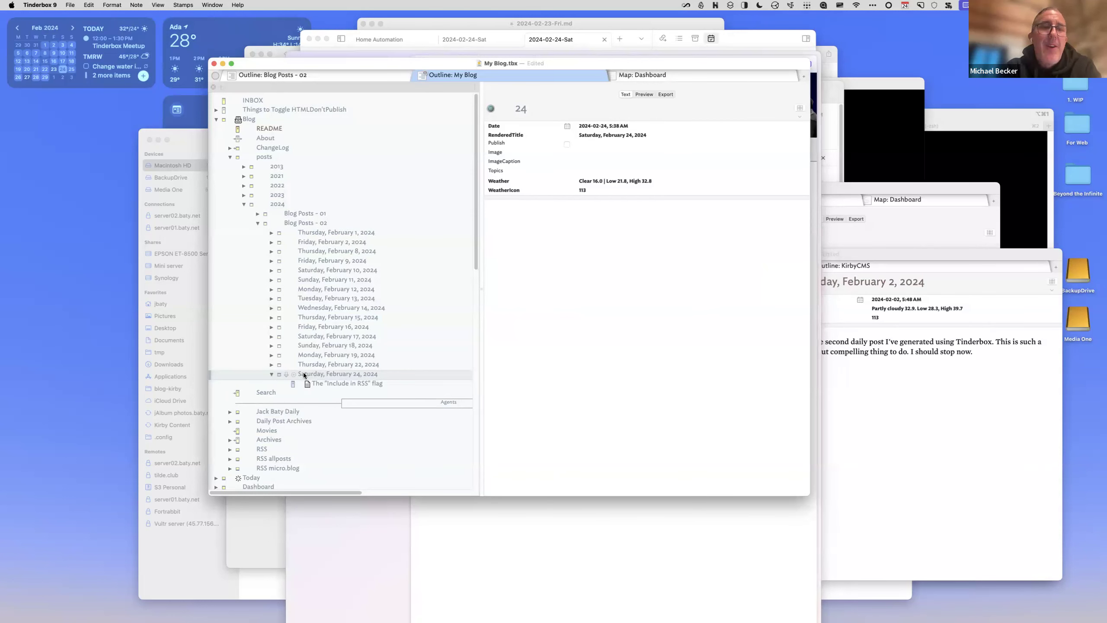
pyautogui.click(306, 223)
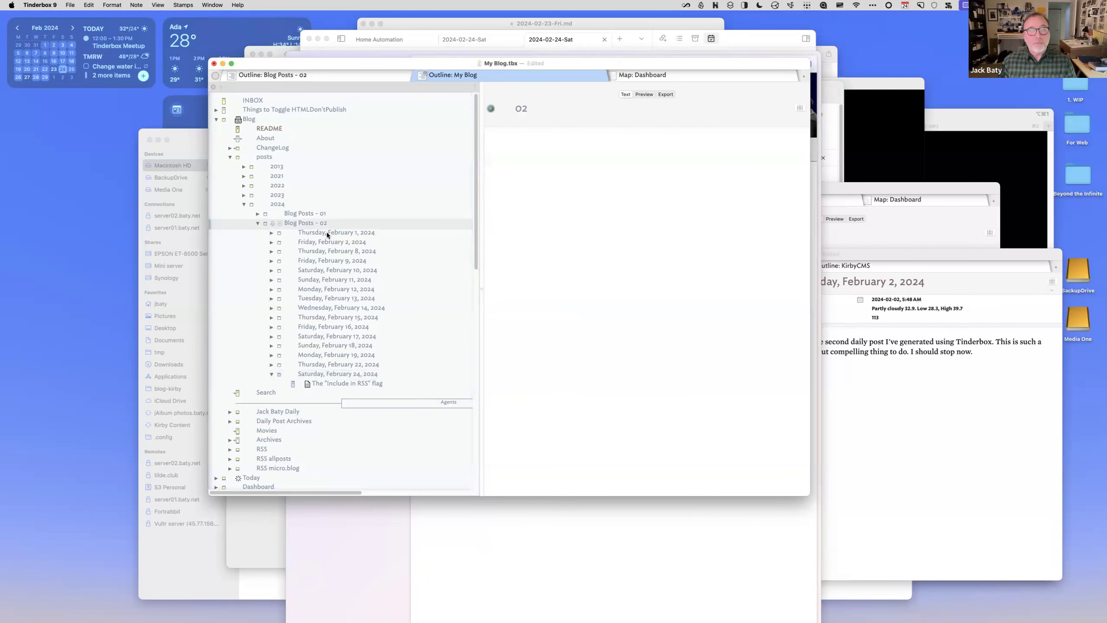
pyautogui.press('super+1')
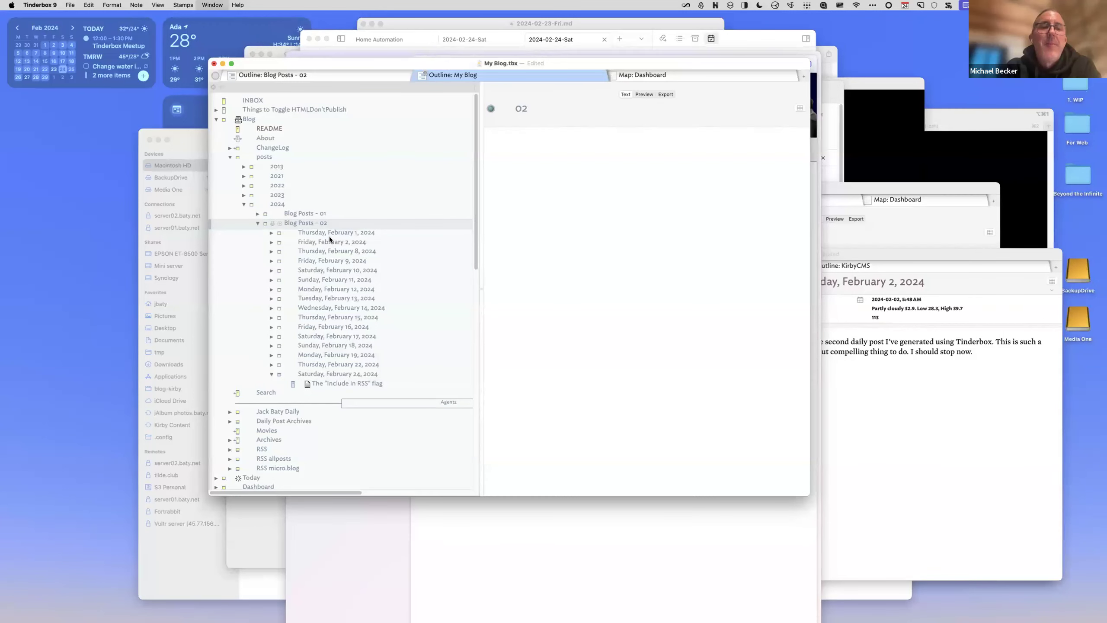
pyautogui.moveTo(367, 354); pyautogui.dragTo(499, 188)
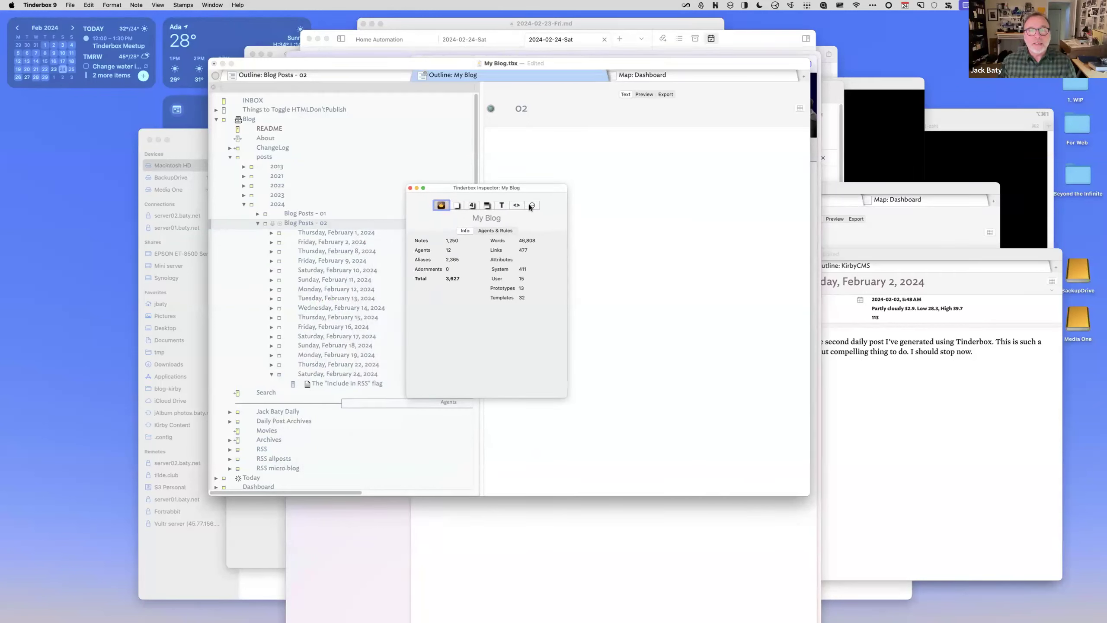
pyautogui.click(531, 206)
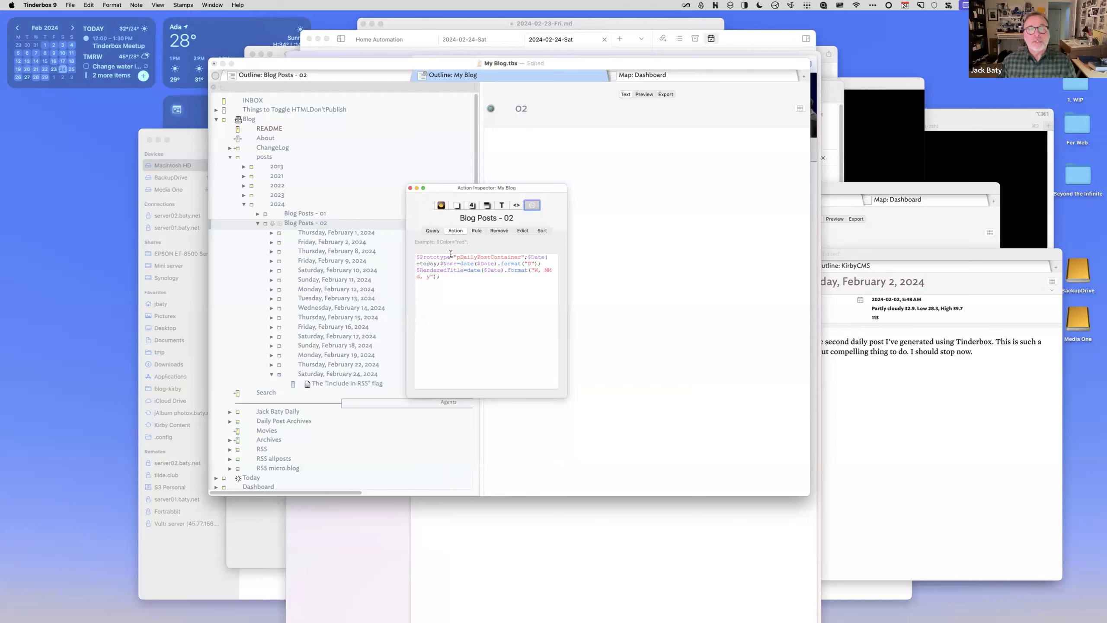
pyautogui.moveTo(455, 258); pyautogui.dragTo(520, 258)
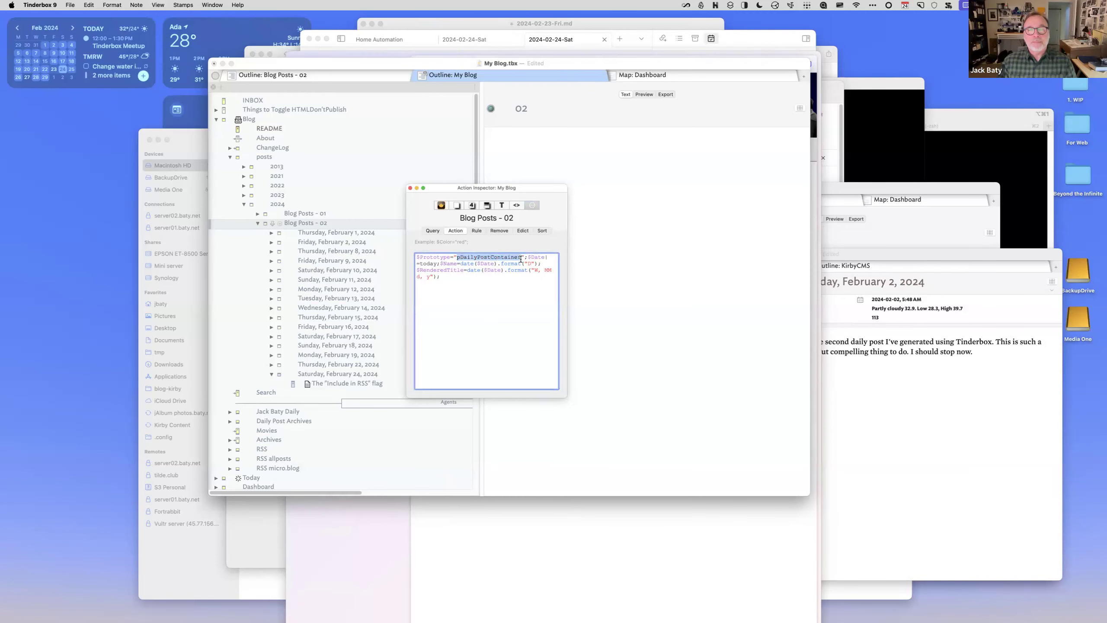
pyautogui.click(519, 272)
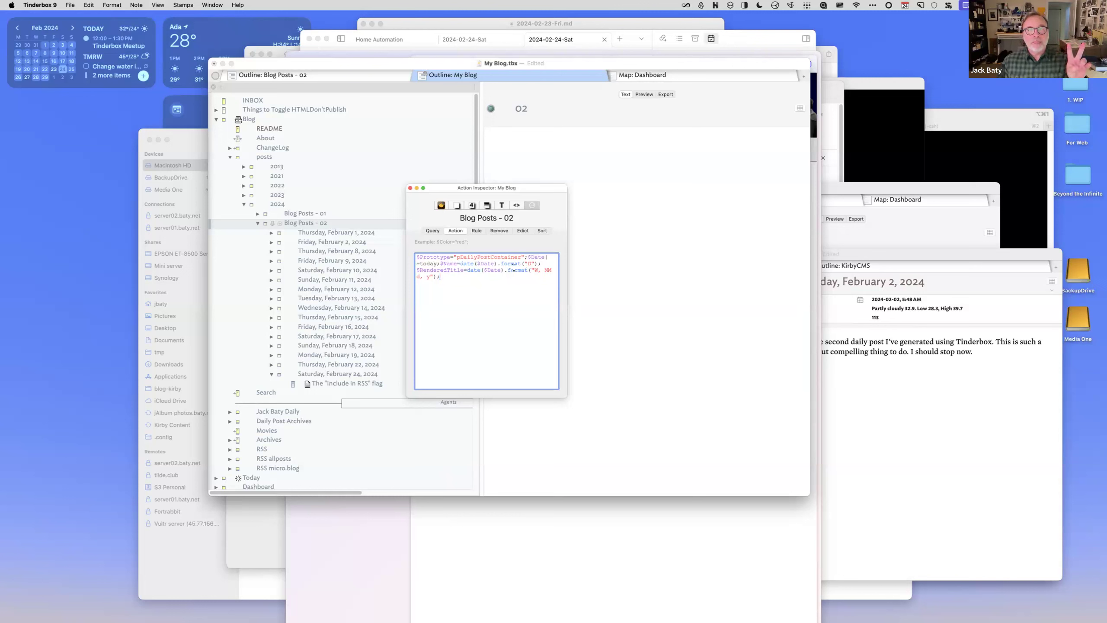
pyautogui.moveTo(456, 270); pyautogui.dragTo(419, 270)
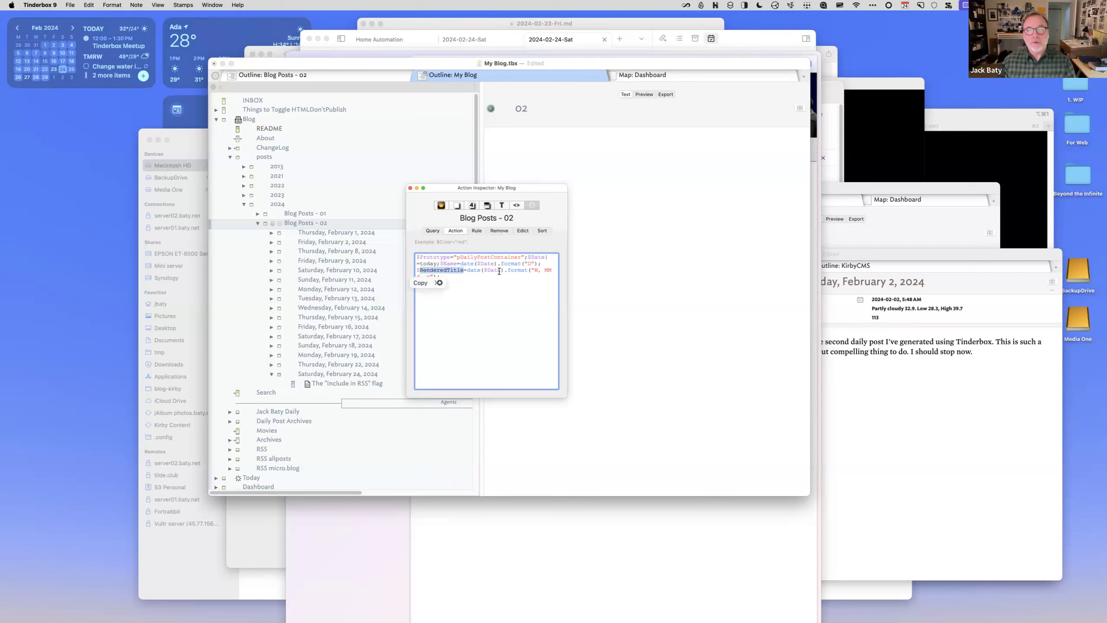
pyautogui.click(516, 288)
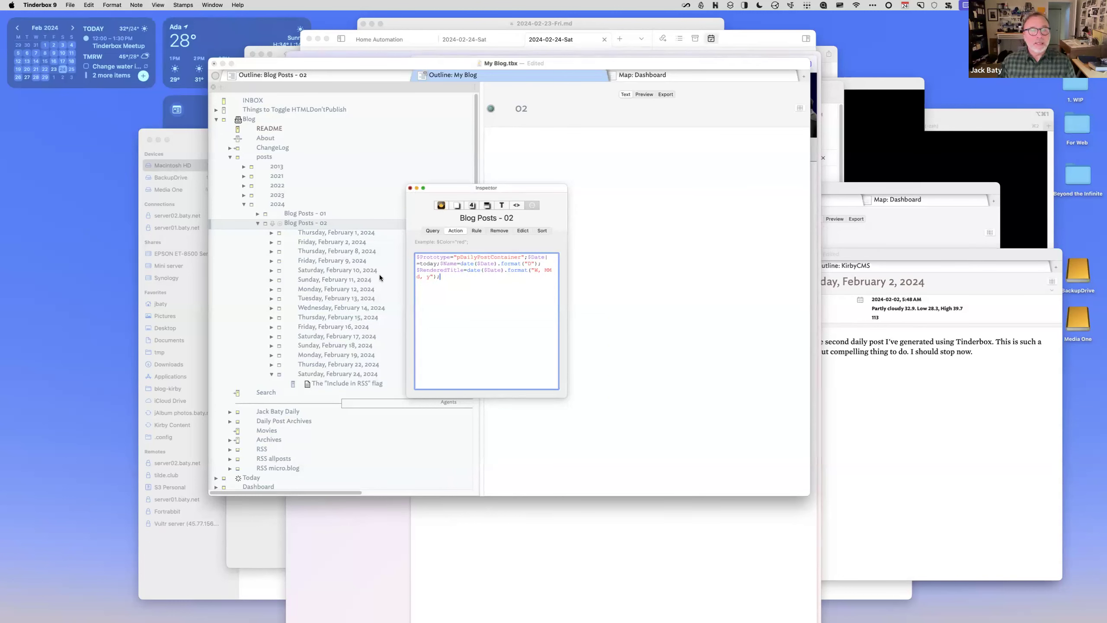
pyautogui.click(409, 189)
# - Inspect the Saturday, February 24, 2024 note's action code and title display expression, then close the Inspector
pyautogui.click(337, 370)
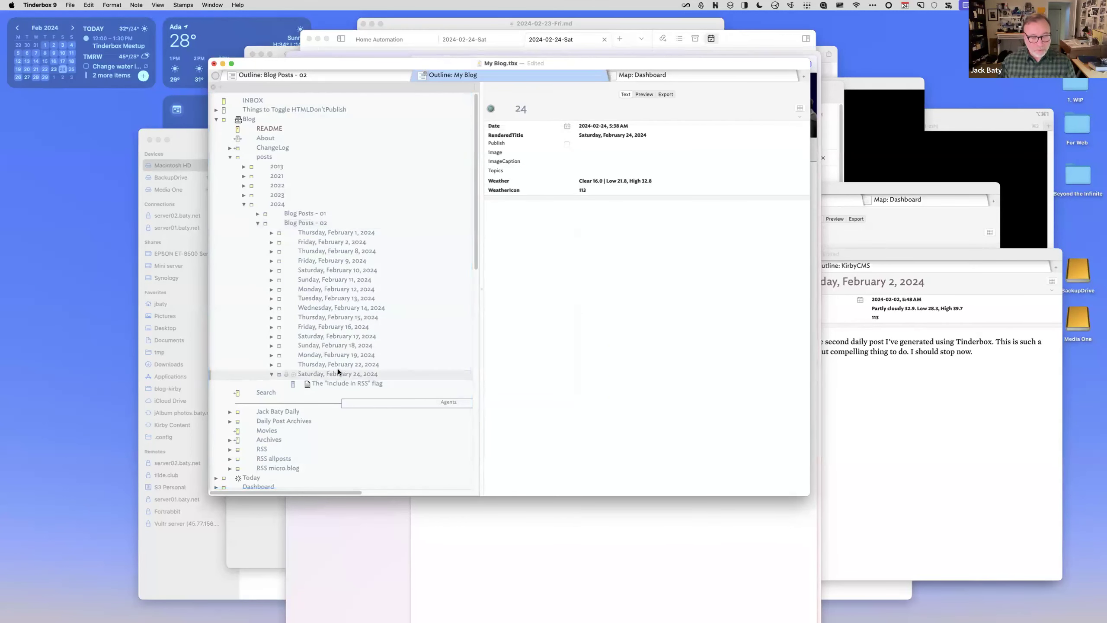
pyautogui.press('super+1')
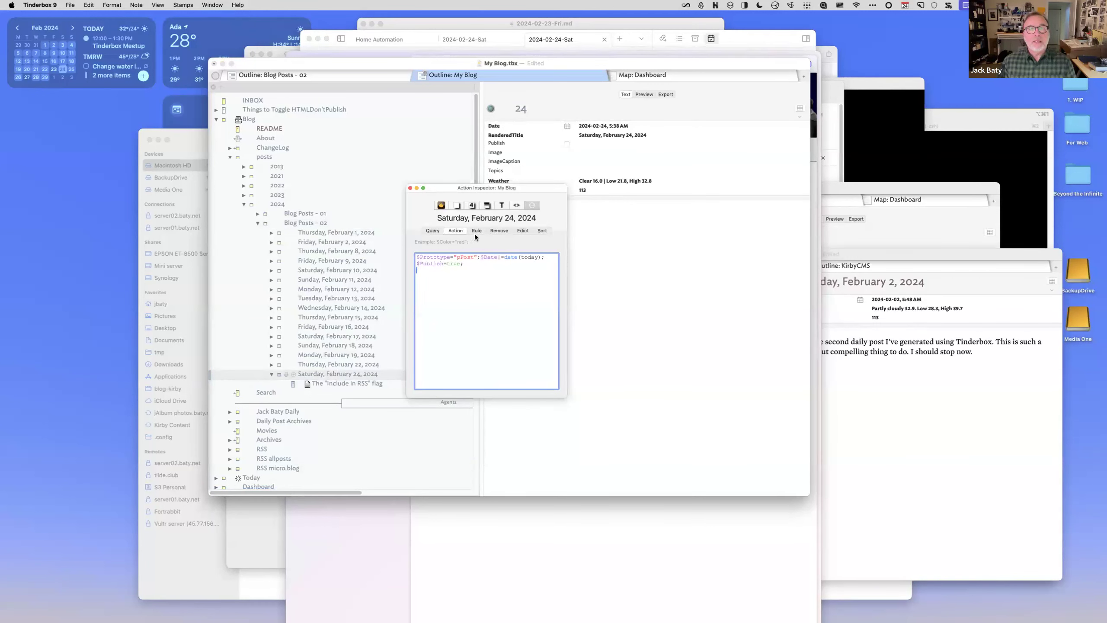
pyautogui.click(502, 206)
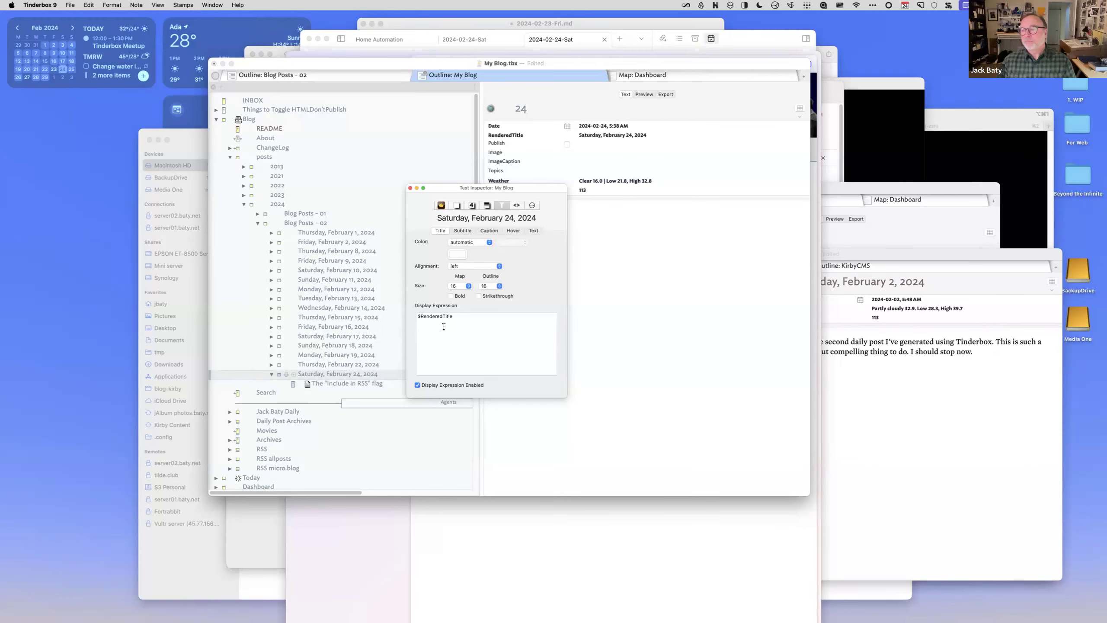
pyautogui.click(410, 189)
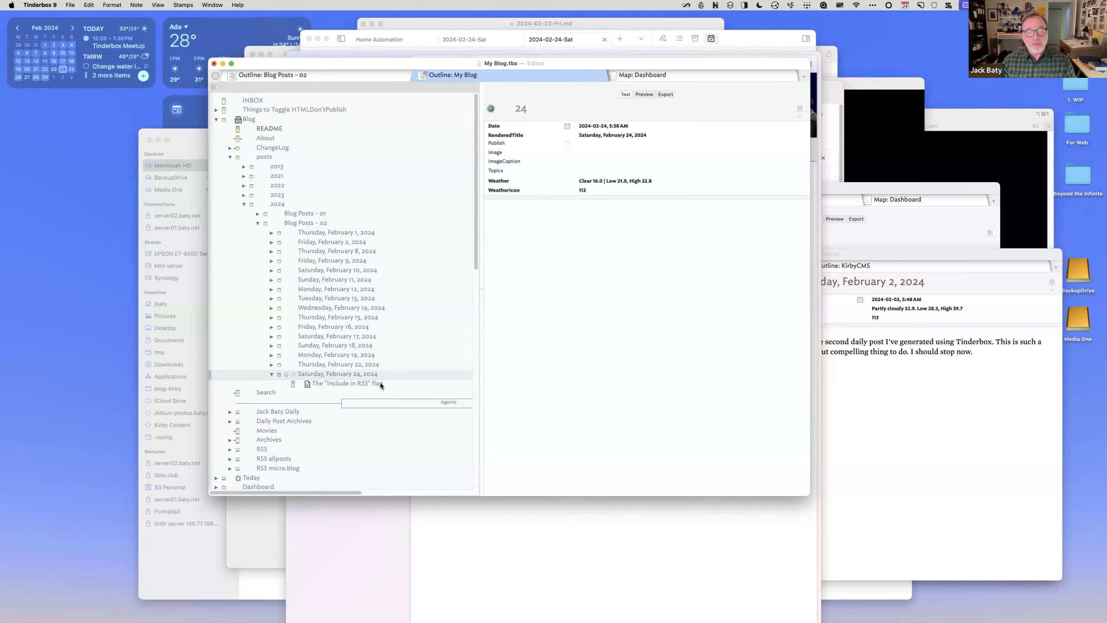
# - Switch to the browser and, from the blog's home page, open the February 18, 2024 Flickr paragraph's permalink page and its day page
pyautogui.click(478, 57)
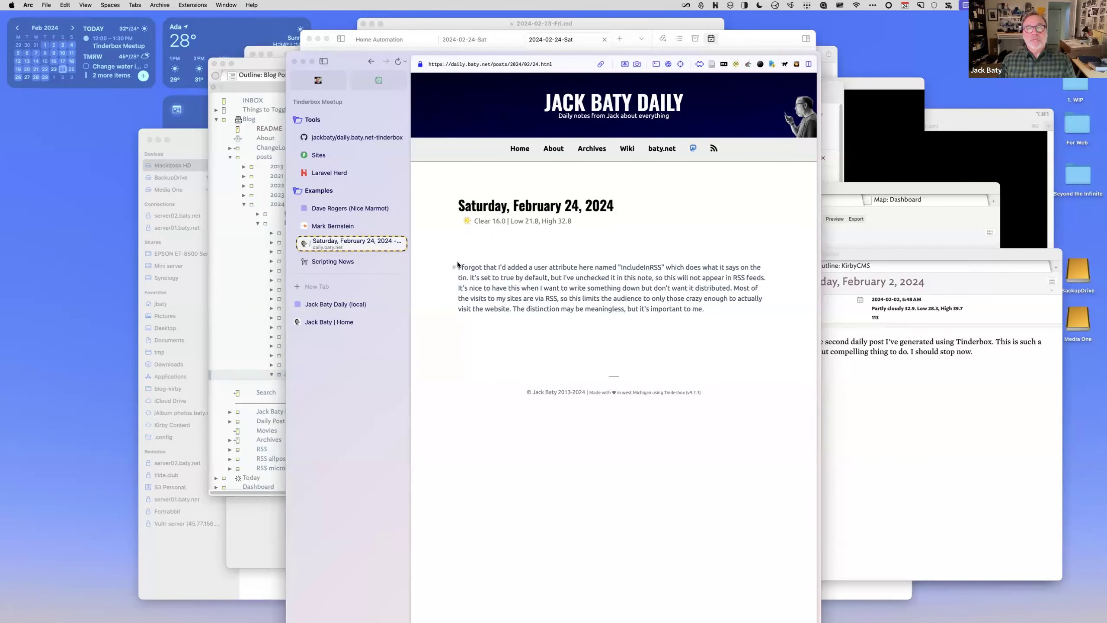
pyautogui.click(579, 107)
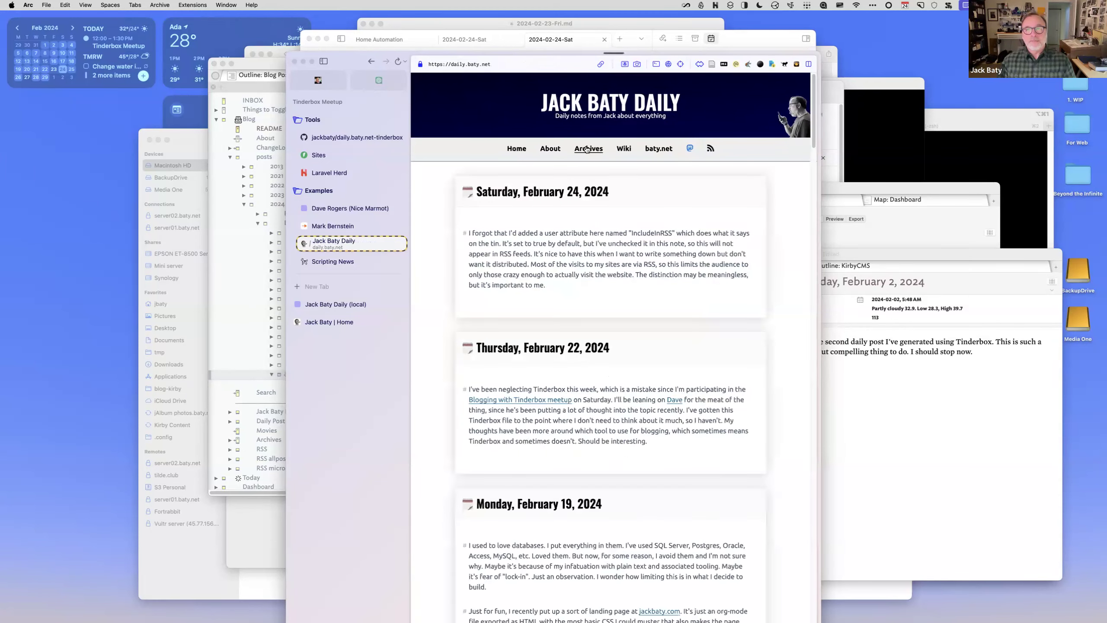
pyautogui.scroll(-3, 600, 214)
pyautogui.scroll(-10, 600, 217)
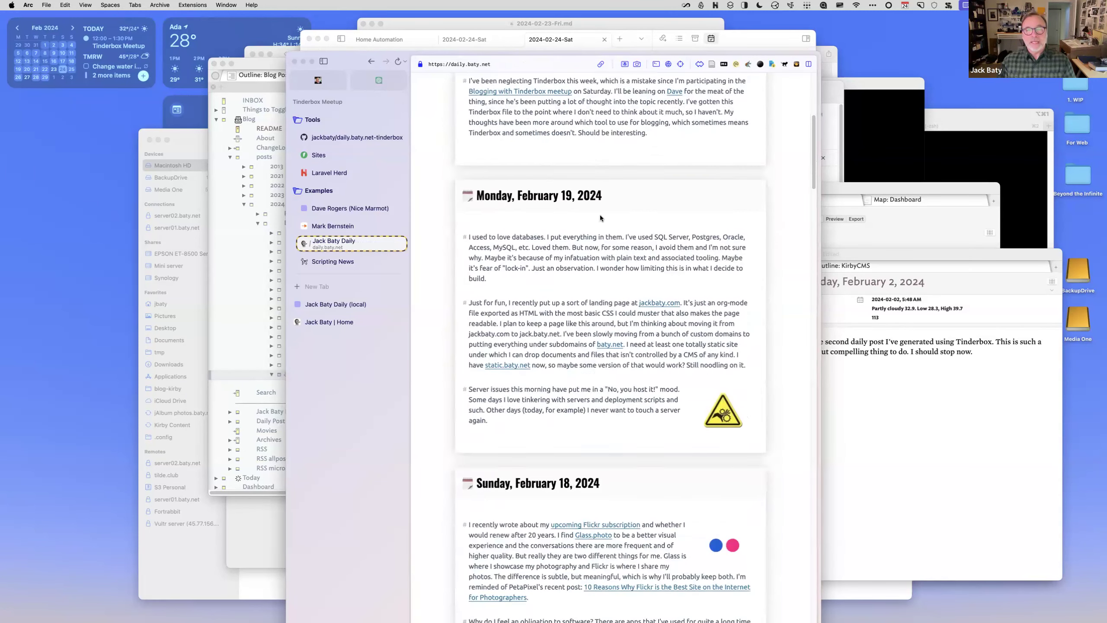
pyautogui.scroll(5, 601, 217)
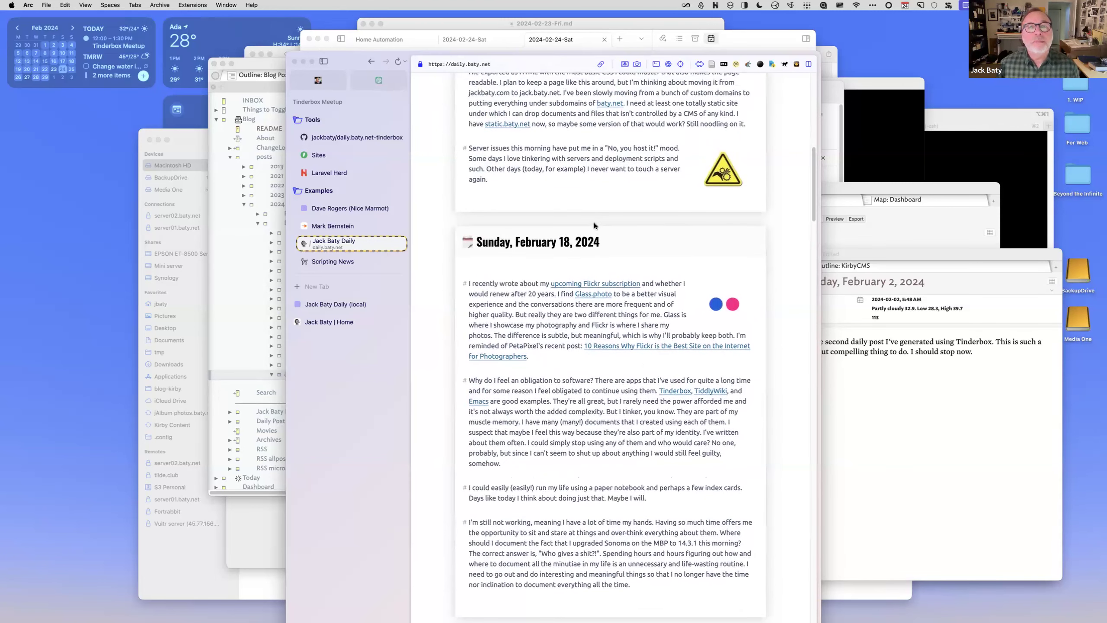
pyautogui.scroll(-5, 593, 223)
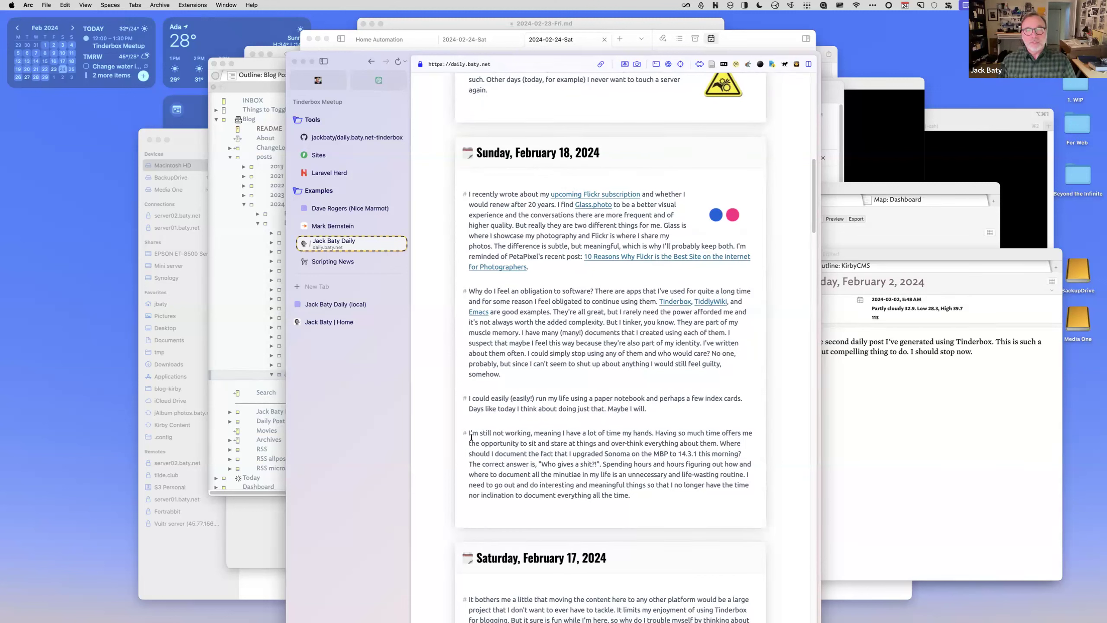
pyautogui.click(465, 195)
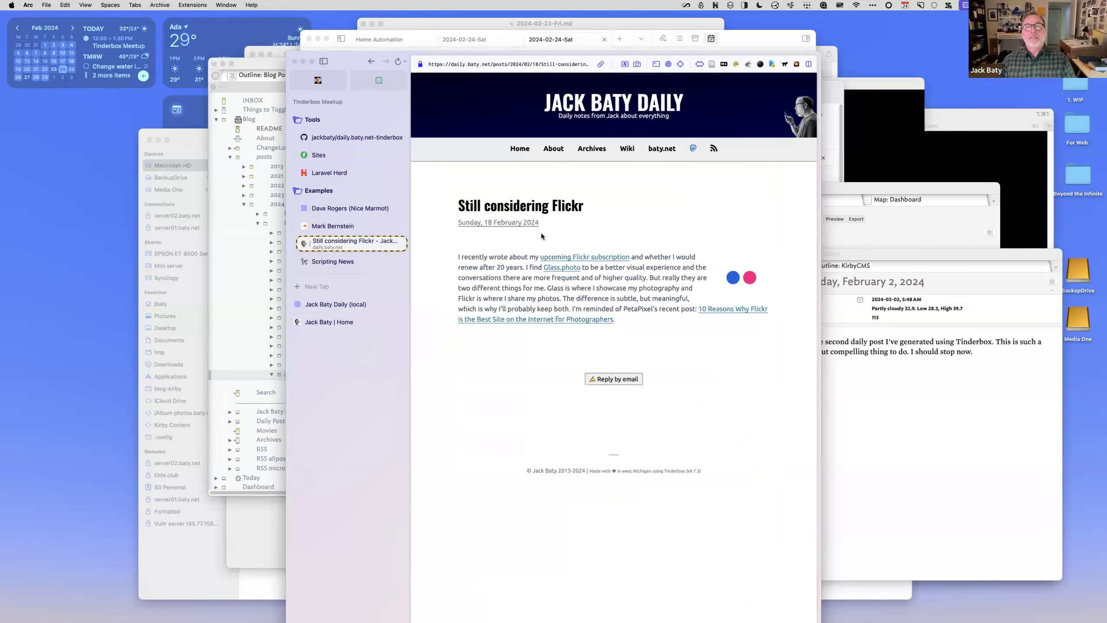
pyautogui.click(503, 222)
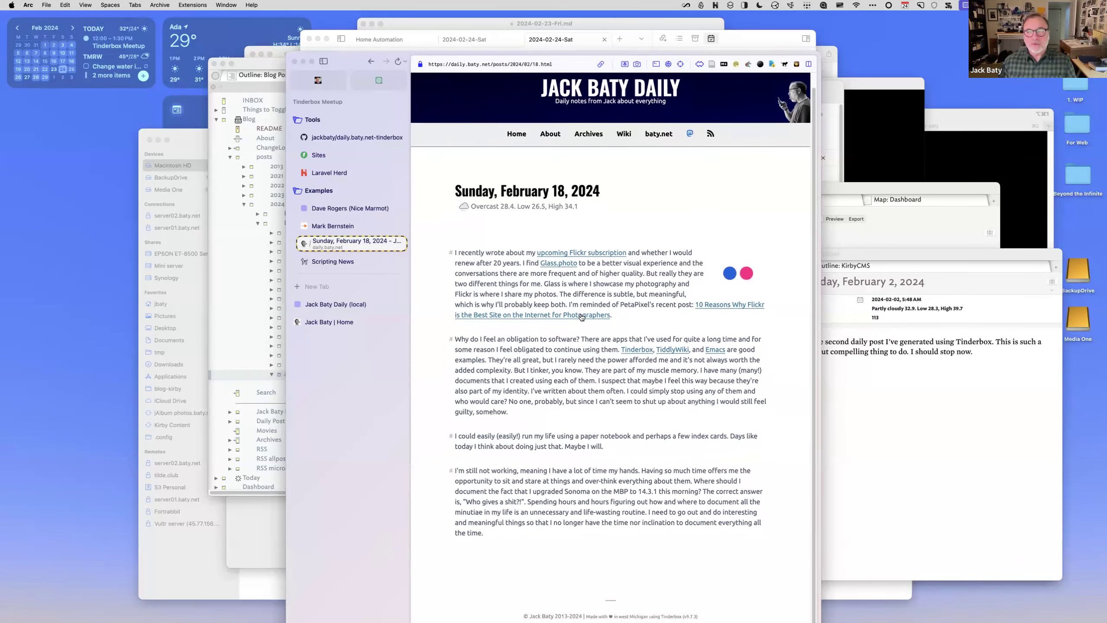
# - Return to My Blog.tbx, focus the outline on the Saturday, February 24, 2024 container and select the "Include in RSS" flag note
pyautogui.click(271, 65)
pyautogui.click(280, 375)
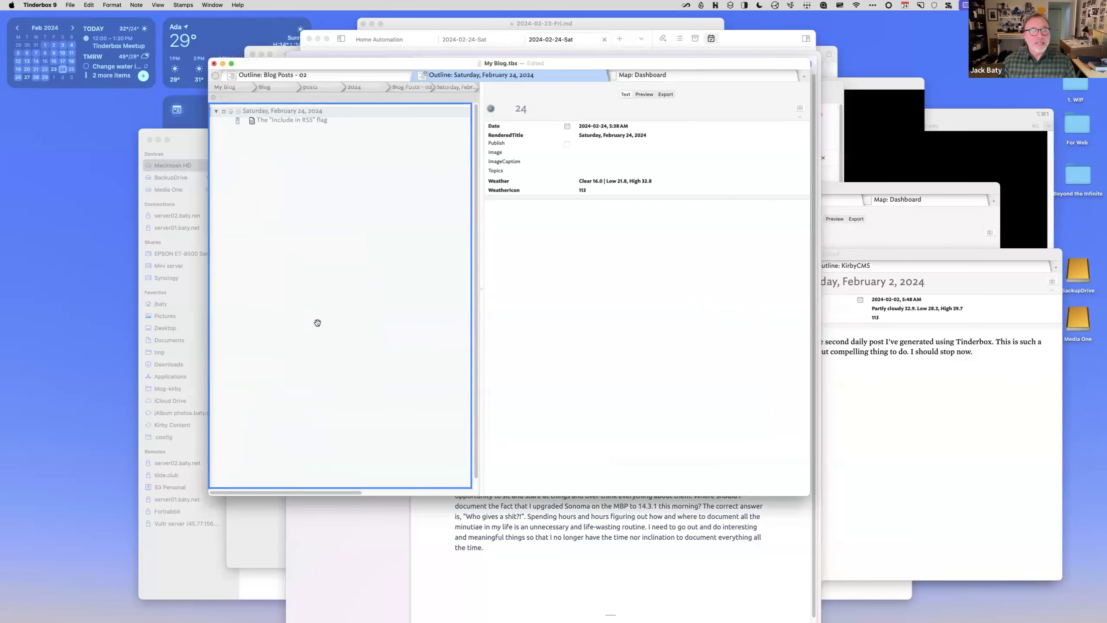
pyautogui.click(307, 119)
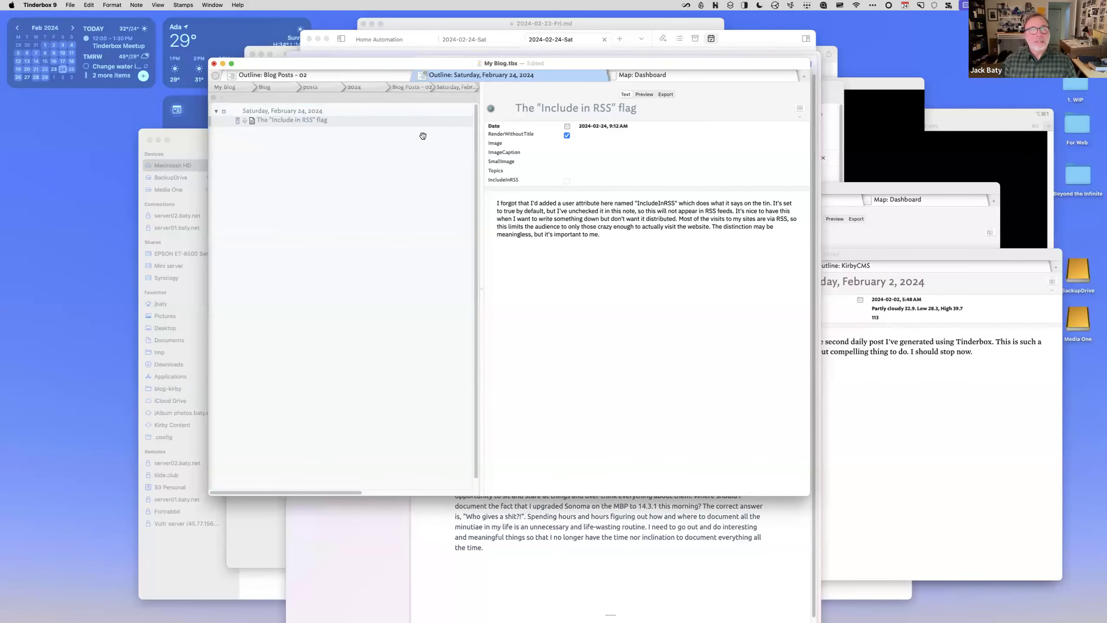
# - Create a note titled "Type new post" below the "Include in RSS" flag note and enter "content" as its text
pyautogui.press('Return')
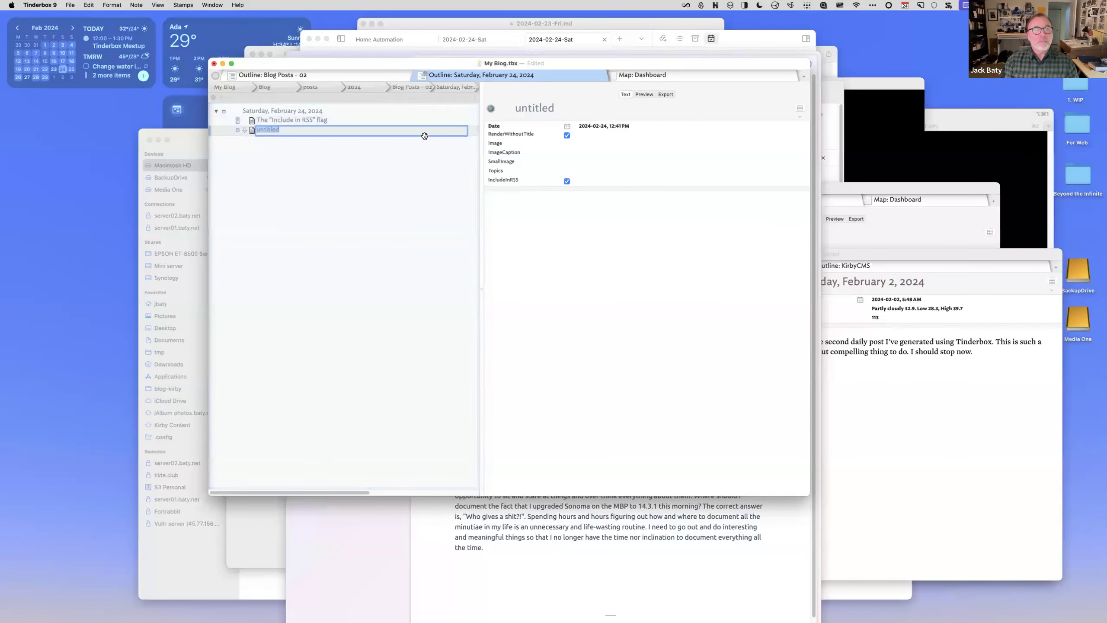
pyautogui.write('Type new post')
pyautogui.press('Return')
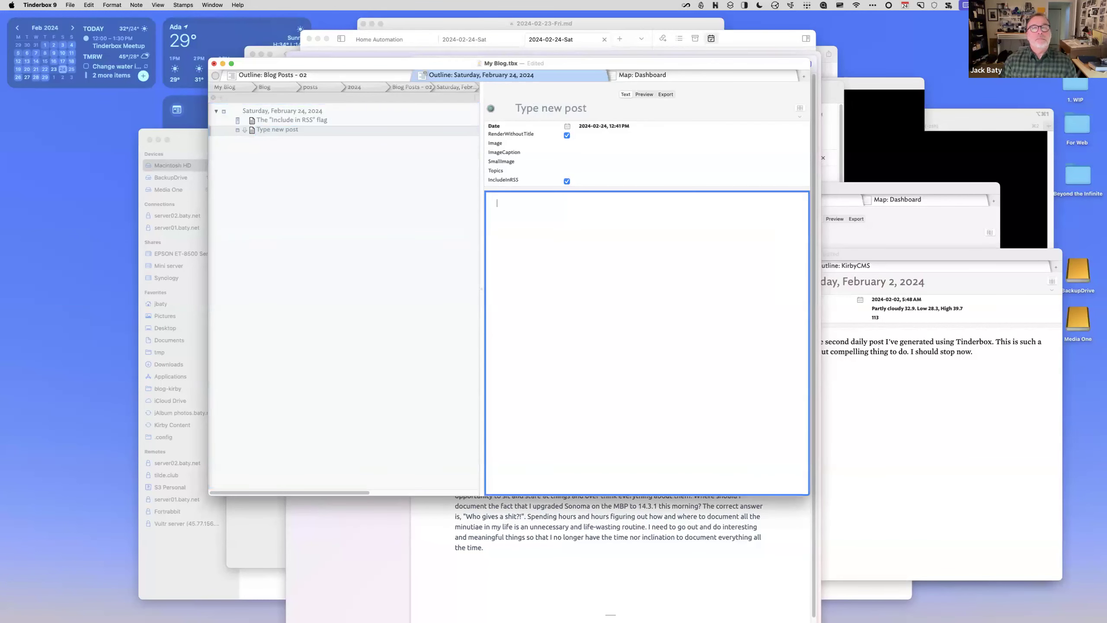
pyautogui.write('content')
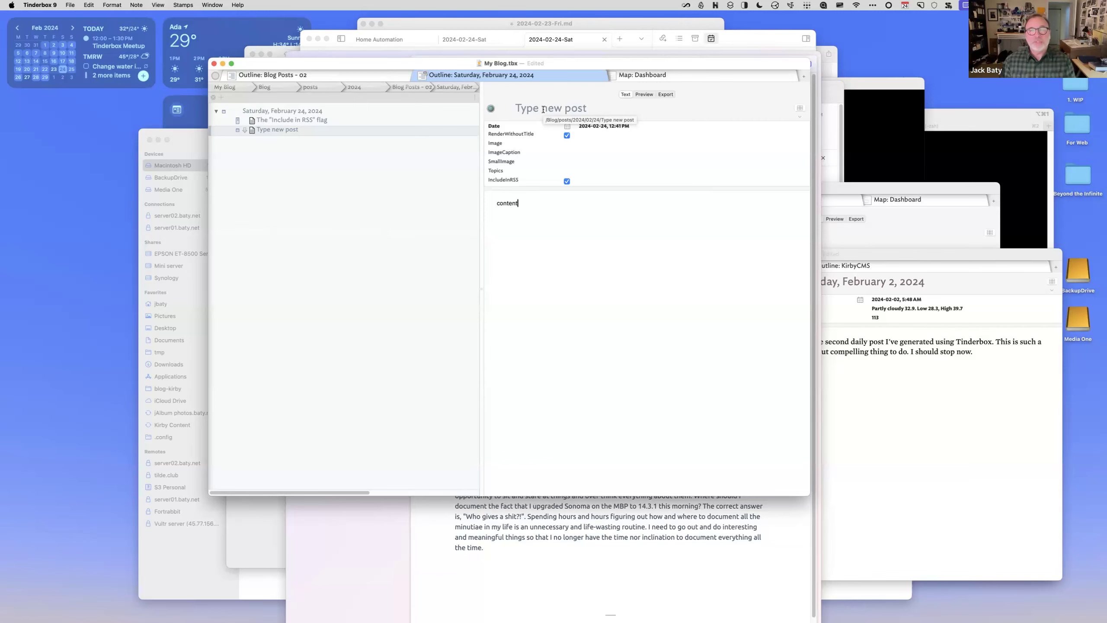
# - Switch to Arc, open the "Tinderbox note icons" post from the daily blog's home page, and follow its date to the February 14, 2024 page
pyautogui.click(494, 526)
pyautogui.click(581, 98)
pyautogui.scroll(-20, 545, 222)
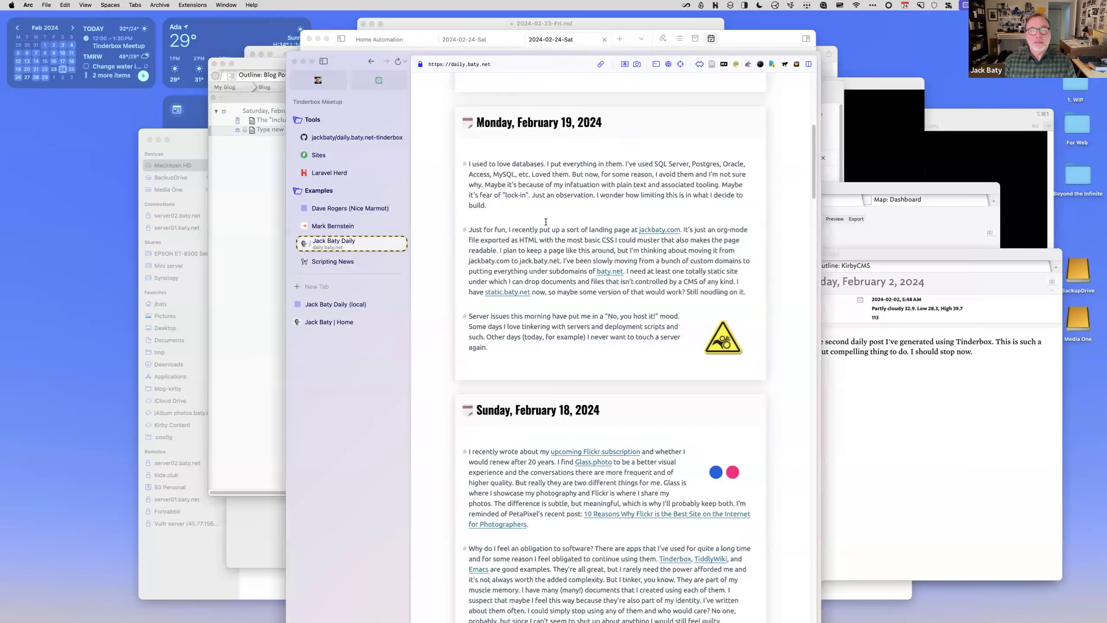
pyautogui.scroll(-3, 546, 220)
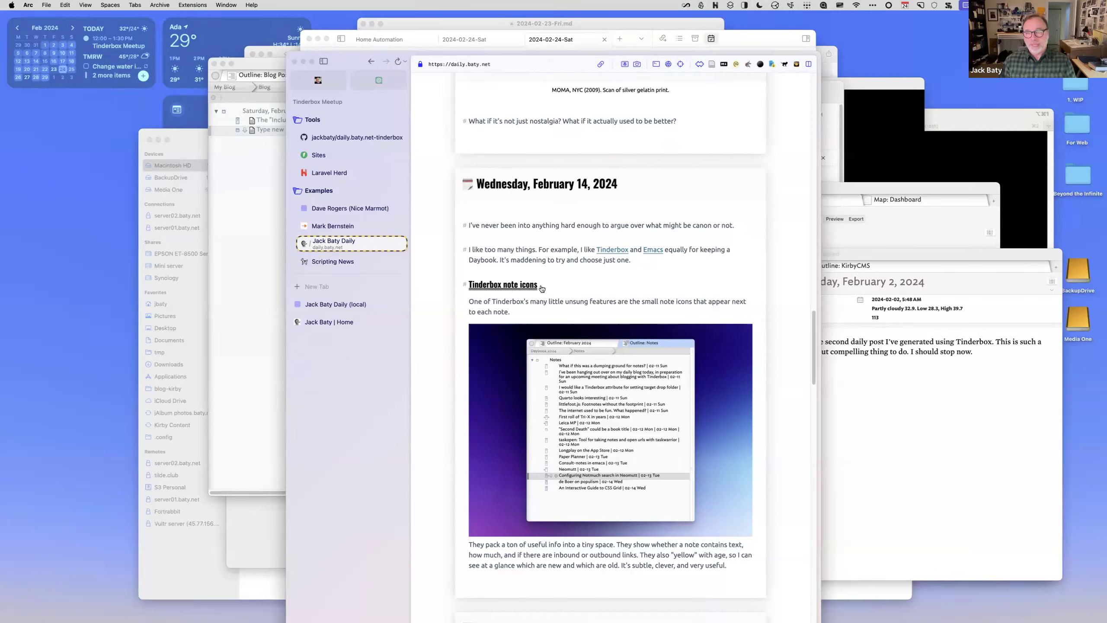
pyautogui.scroll(-3, 565, 283)
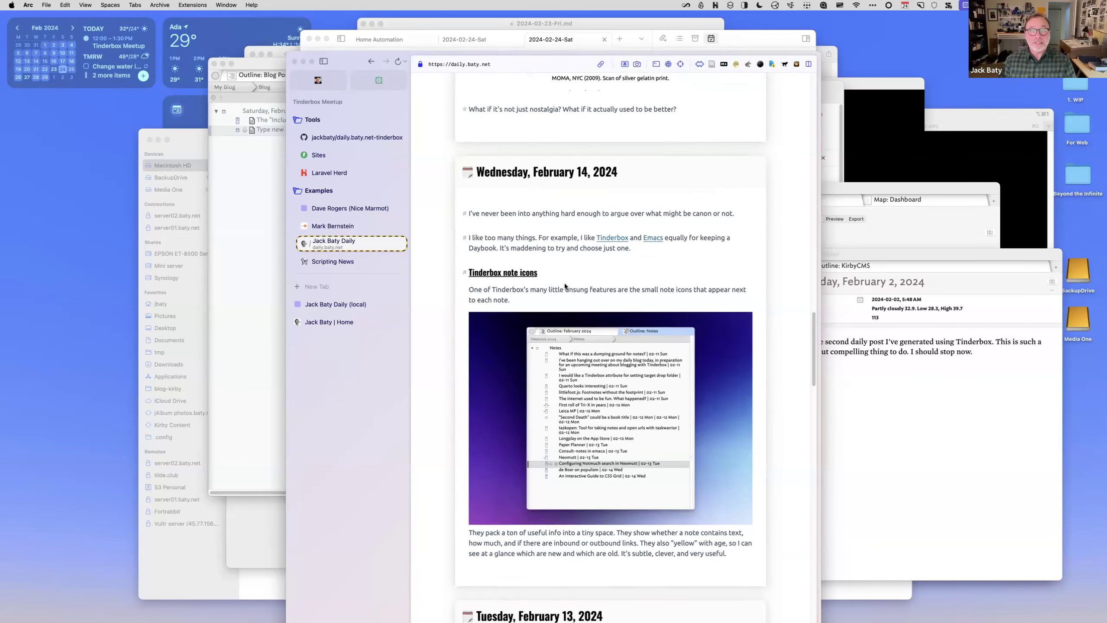
pyautogui.scroll(3, 543, 332)
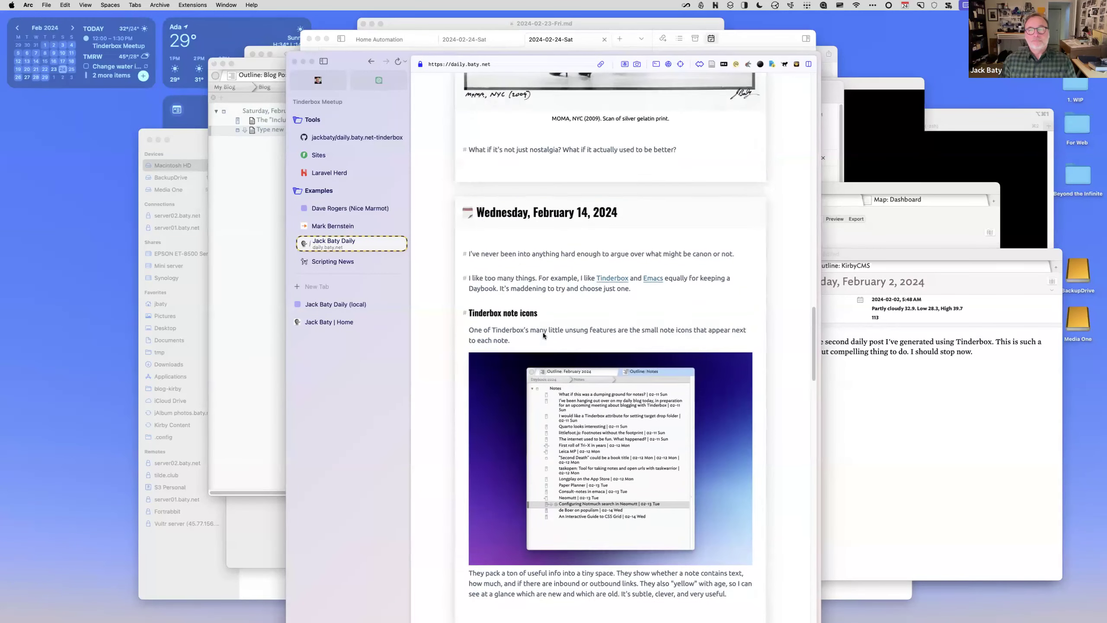
pyautogui.click(544, 315)
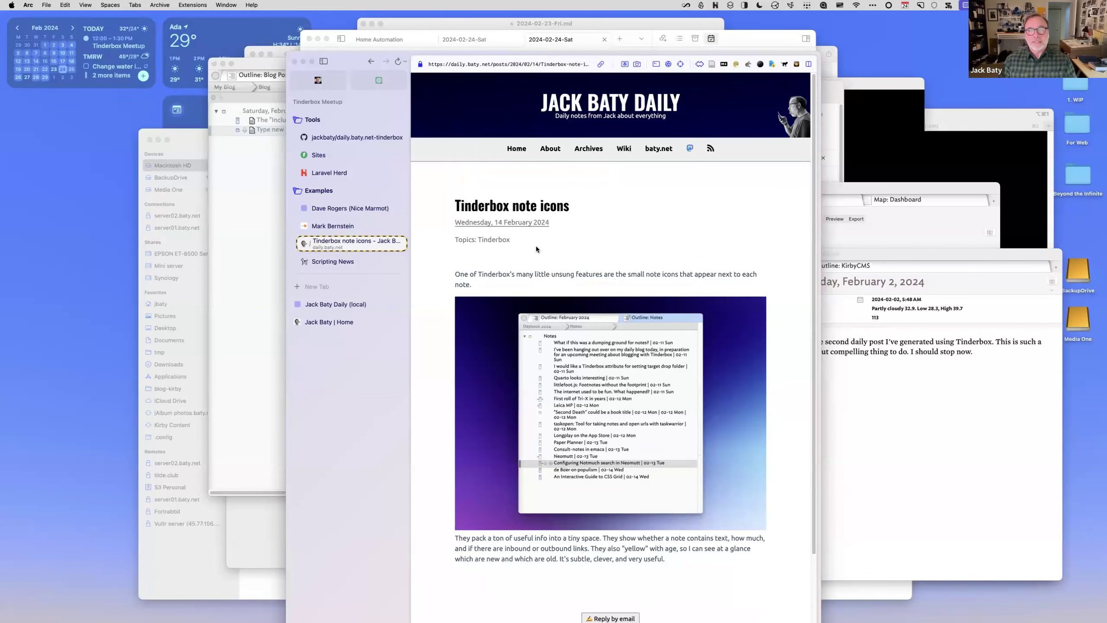
pyautogui.click(520, 221)
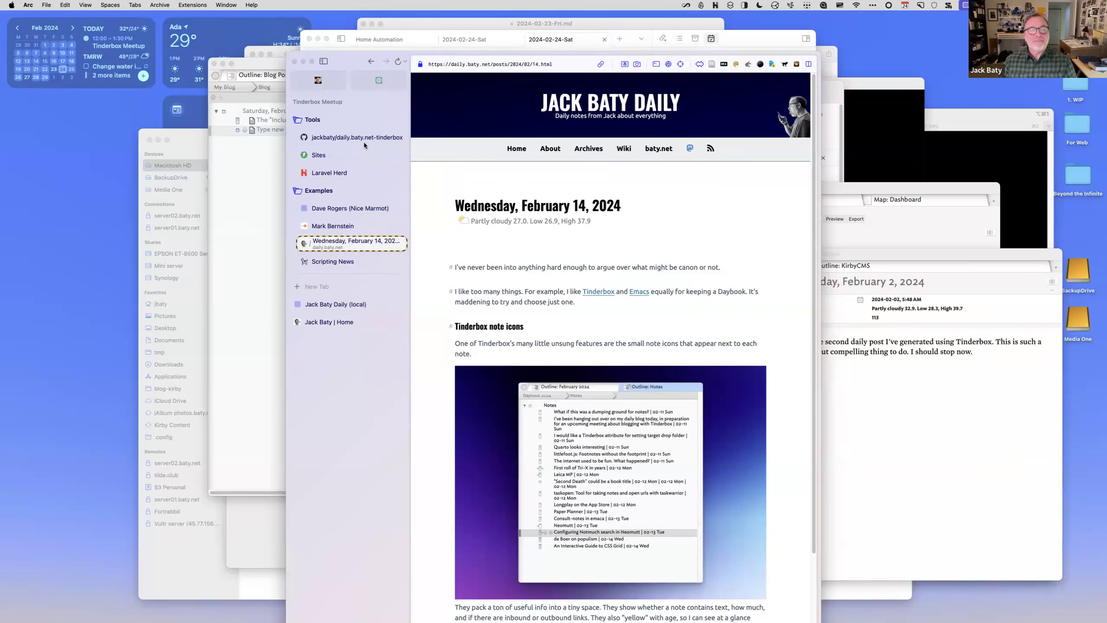
# - Switch to Tinderbox and show the code of the Weather Forecast stamp, kept in the Stamps container under Hints
pyautogui.click(263, 58)
pyautogui.click(185, 5)
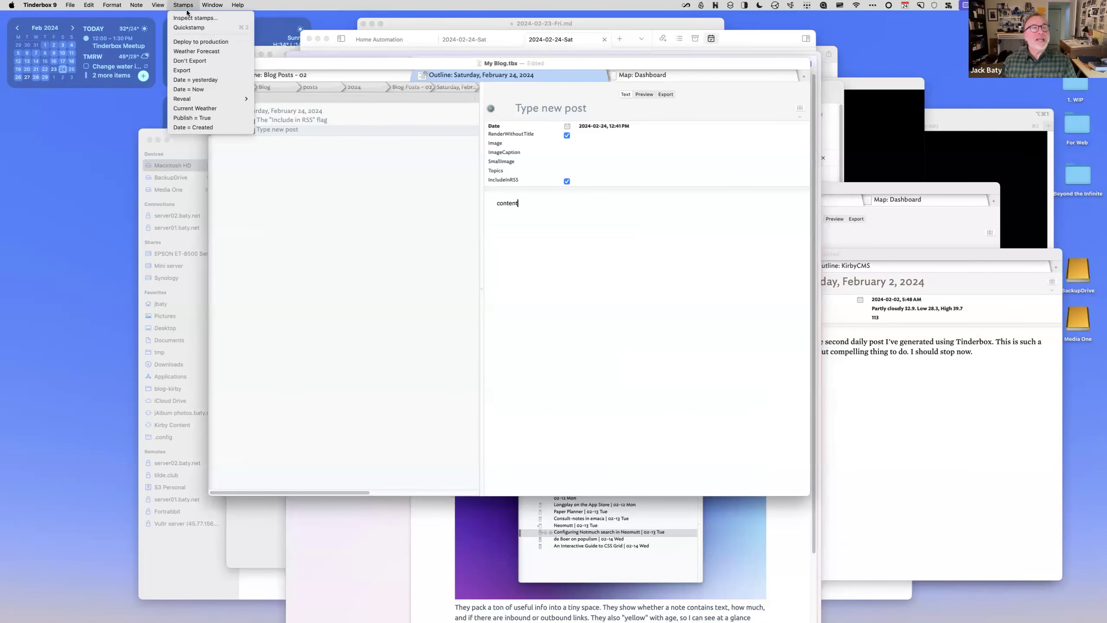
pyautogui.click(191, 52)
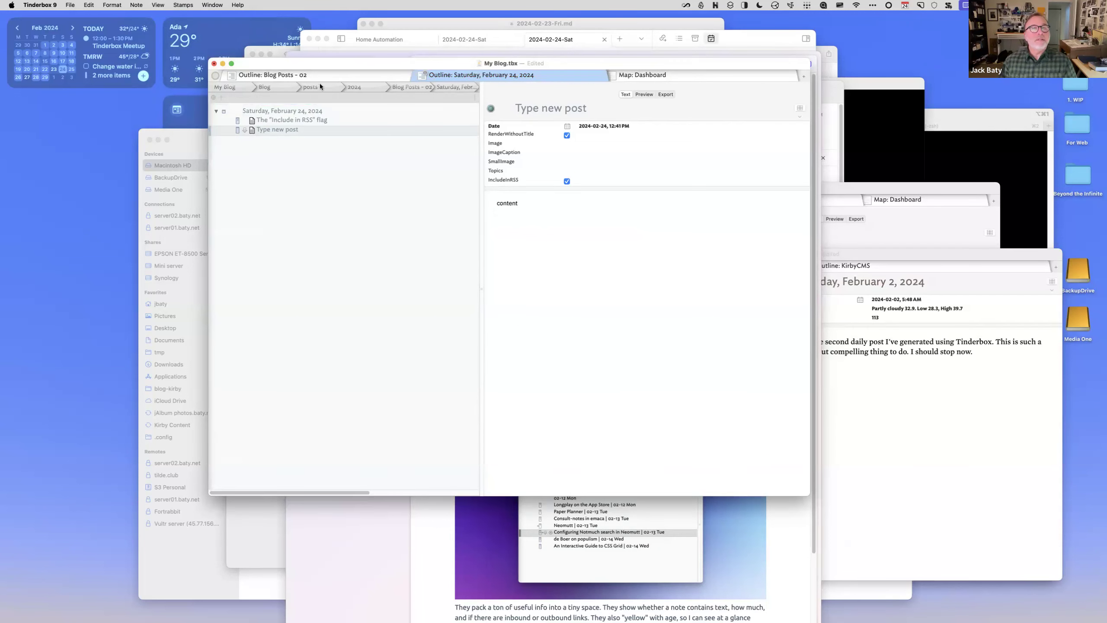
pyautogui.click(245, 86)
pyautogui.scroll(-2, 229, 432)
pyautogui.scroll(-10, 228, 433)
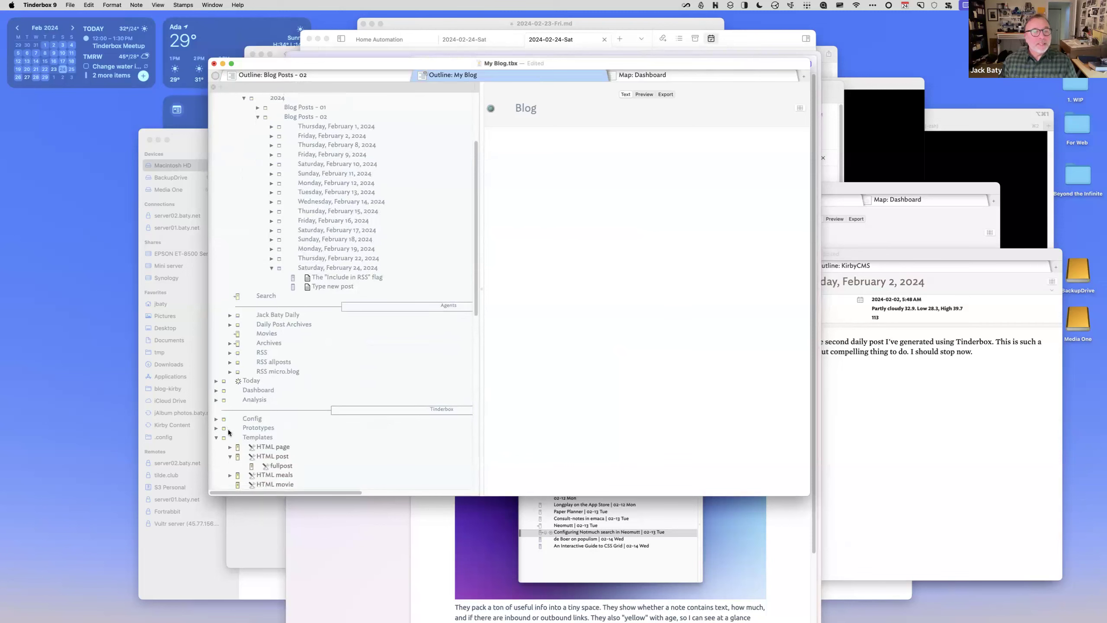
pyautogui.click(214, 403)
pyautogui.scroll(-1, 228, 432)
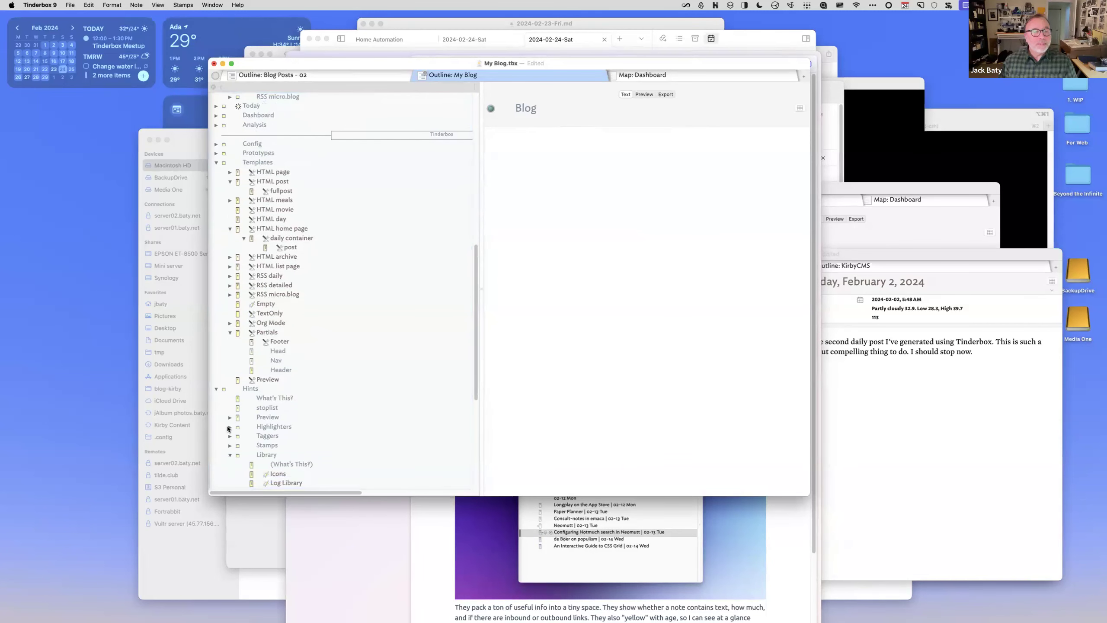
pyautogui.scroll(-3, 228, 443)
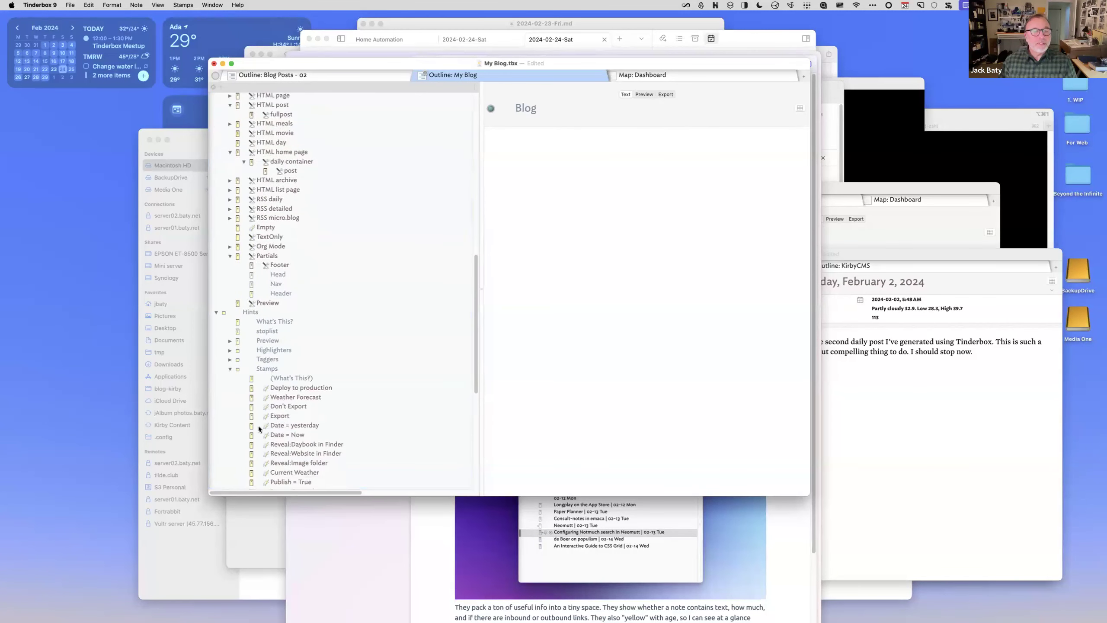
pyautogui.click(301, 397)
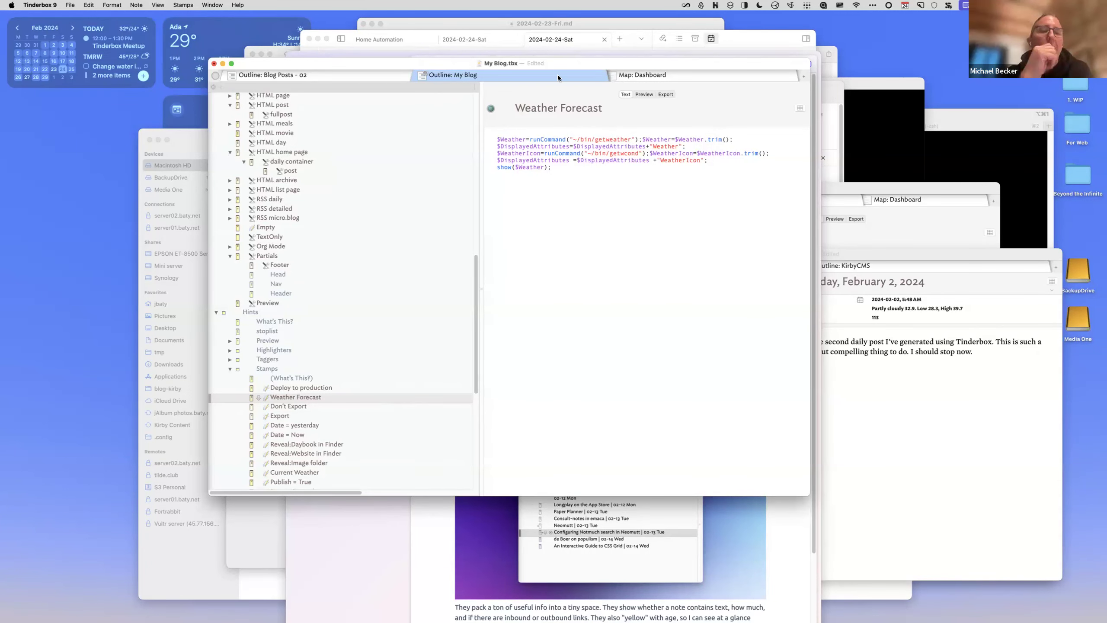
# - Move the My Blog.tbx window lower on the desktop and highlight the Weather Forecast stamp's code for review
pyautogui.moveTo(560, 62); pyautogui.dragTo(513, 124)
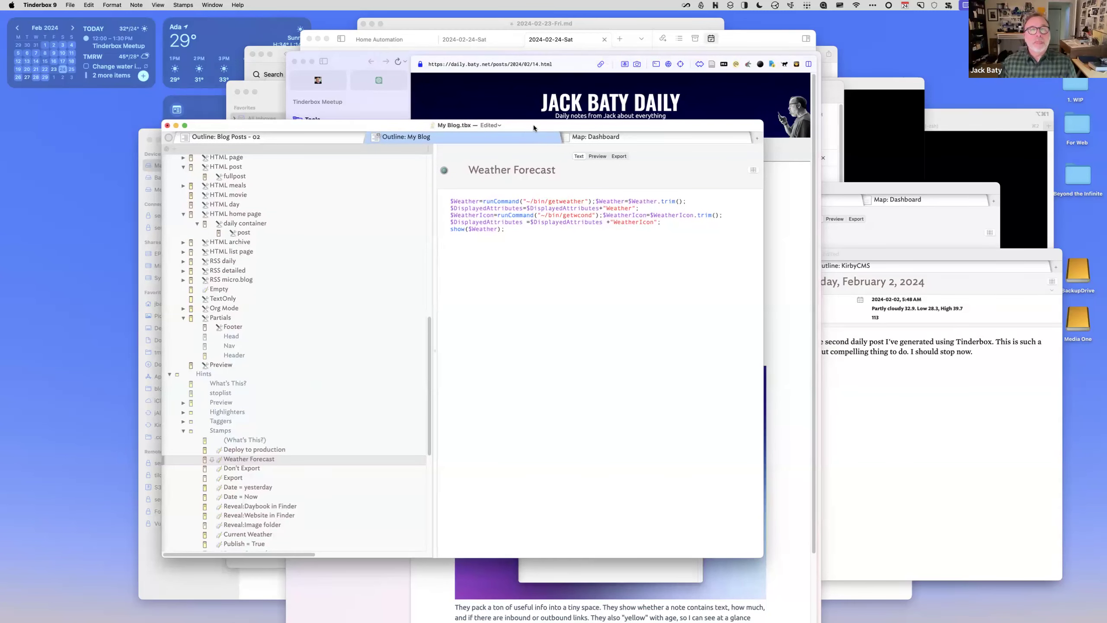
pyautogui.moveTo(533, 124); pyautogui.dragTo(535, 114)
pyautogui.moveTo(527, 247); pyautogui.dragTo(466, 211)
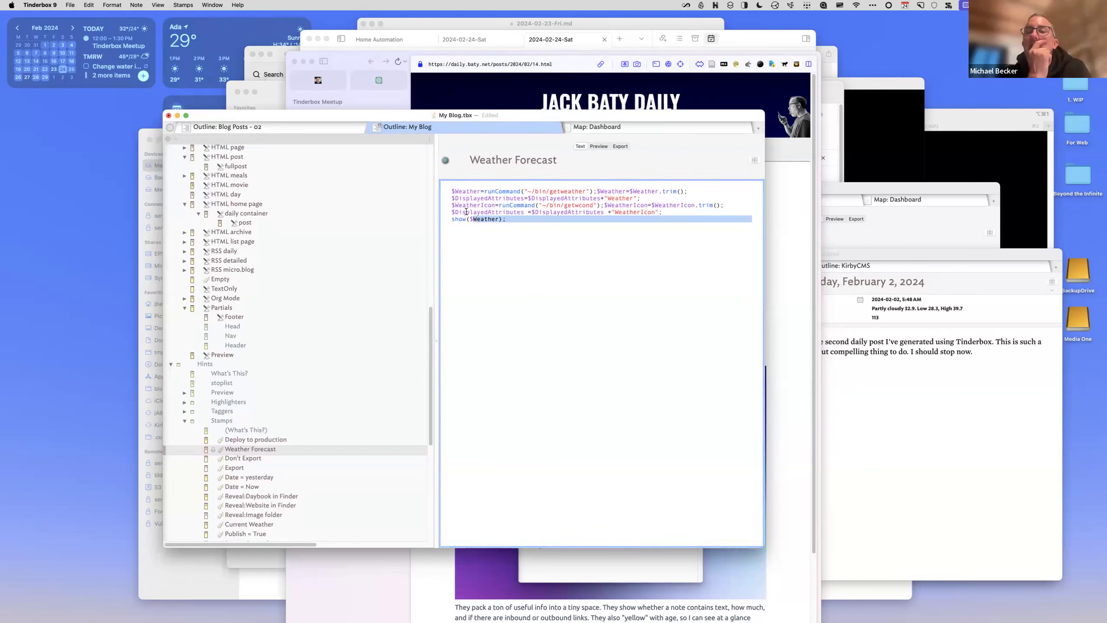
pyautogui.press('super+a')
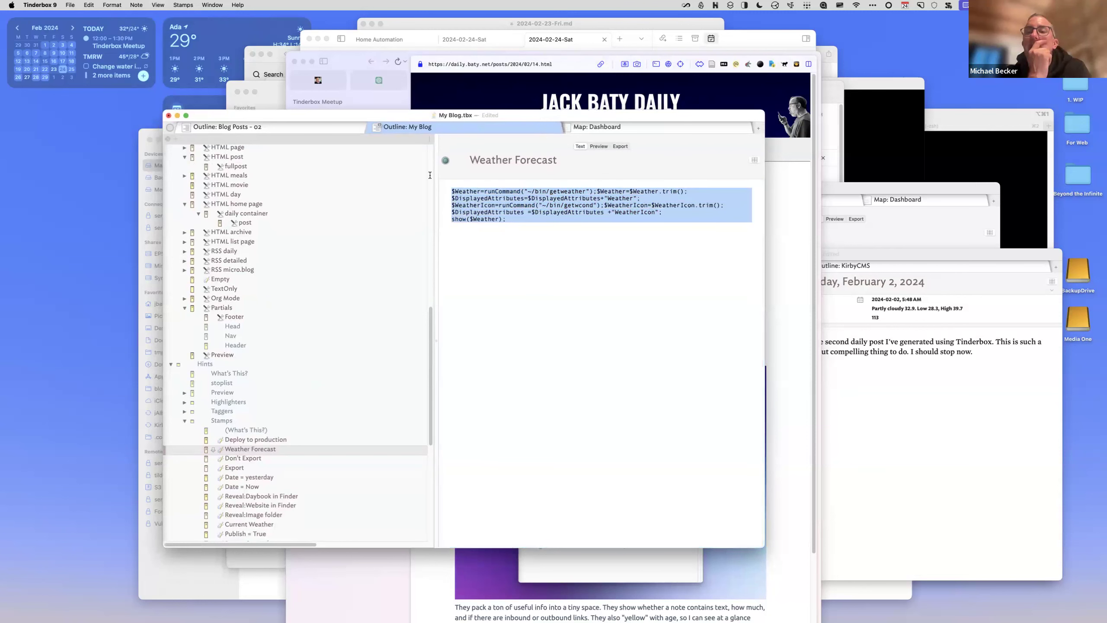
pyautogui.click(514, 222)
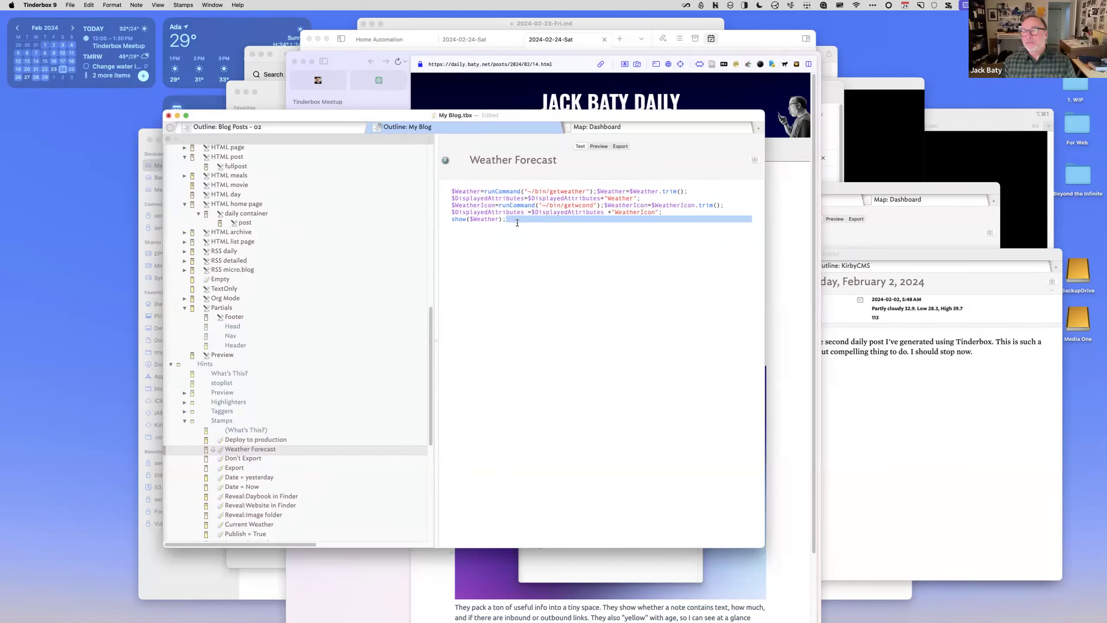
pyautogui.click(519, 227)
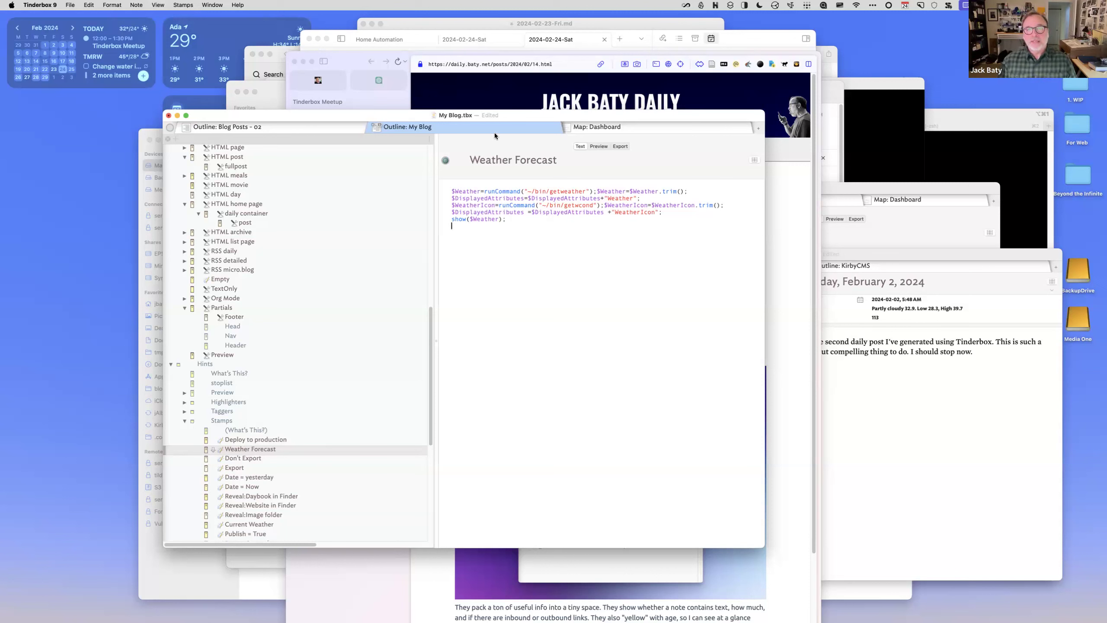
# - Glance at the February 14 blog page in Arc, return to Tinderbox, and expand Saturday, February 24, 2024 in the Blog Posts - 02 outline
pyautogui.click(502, 98)
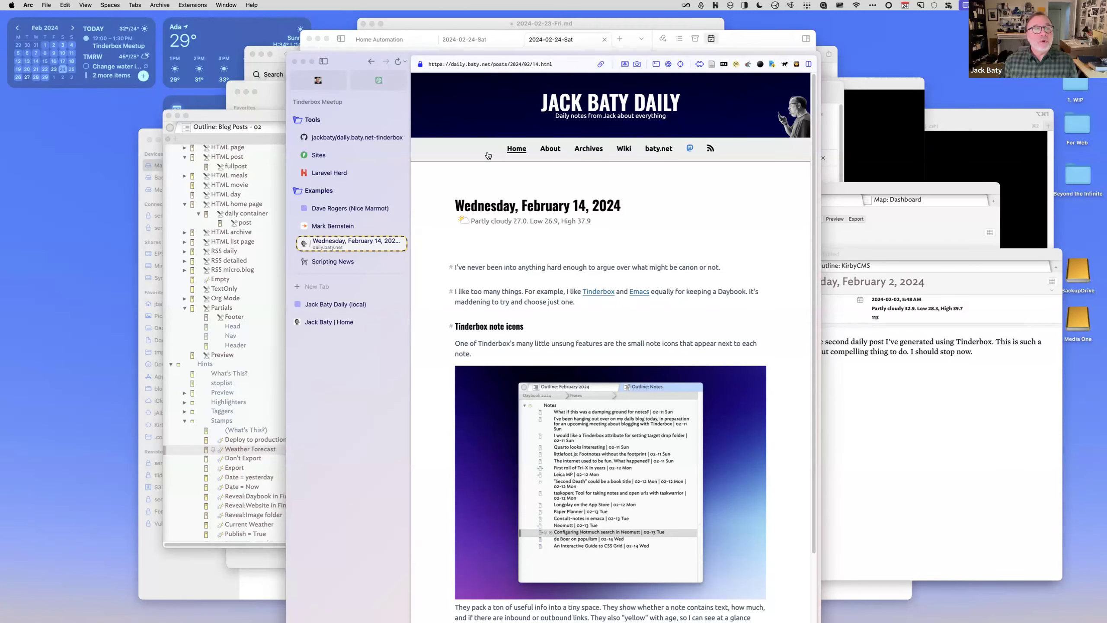
pyautogui.press('super+Tab')
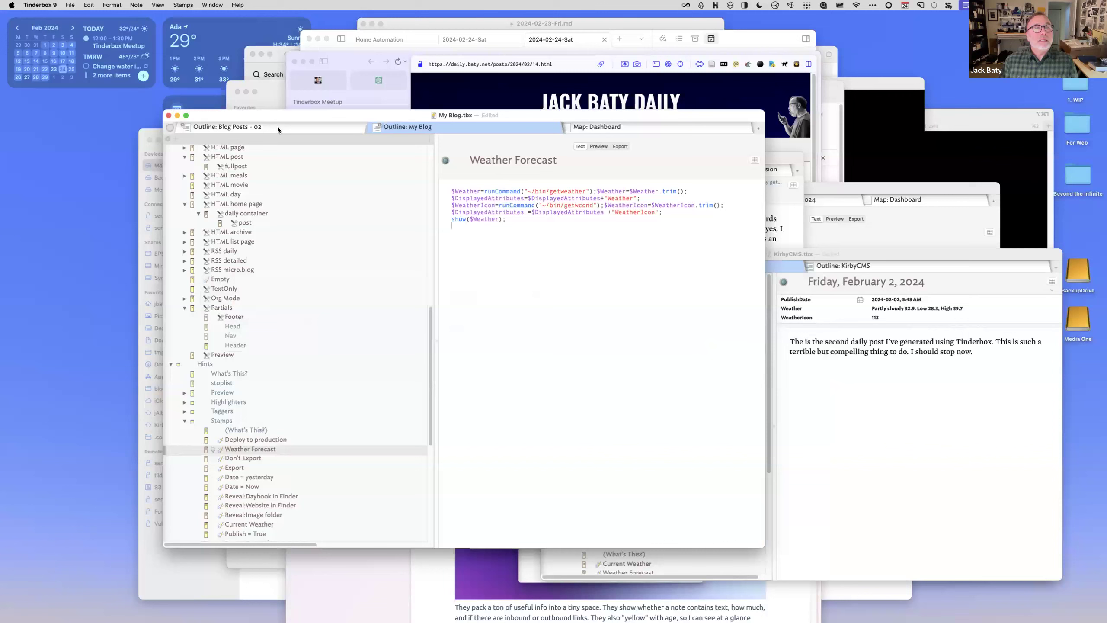
pyautogui.click(277, 127)
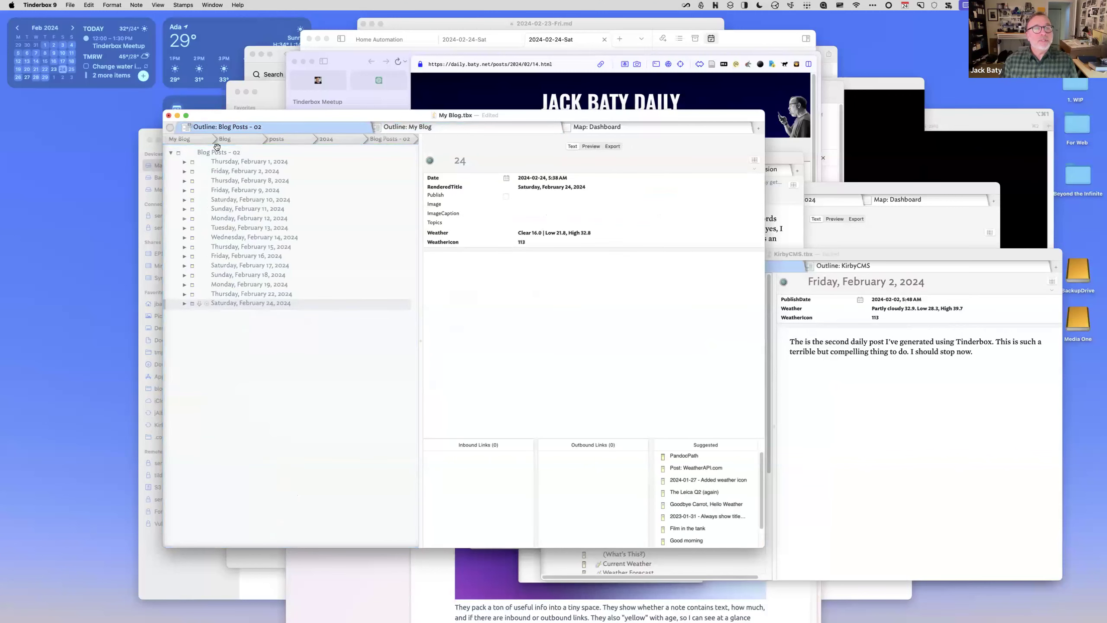
pyautogui.click(183, 303)
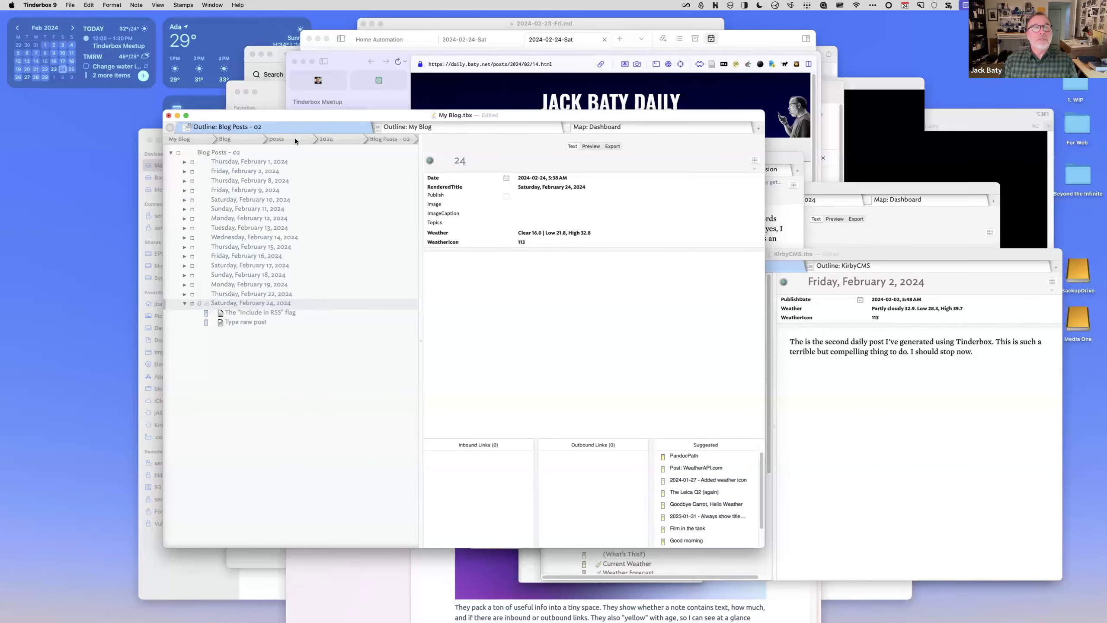
# - Go up to the Blog container in the outline and review the entries under ChangeLog, collapsing them again when done
pyautogui.click(279, 139)
pyautogui.click(240, 139)
pyautogui.click(221, 181)
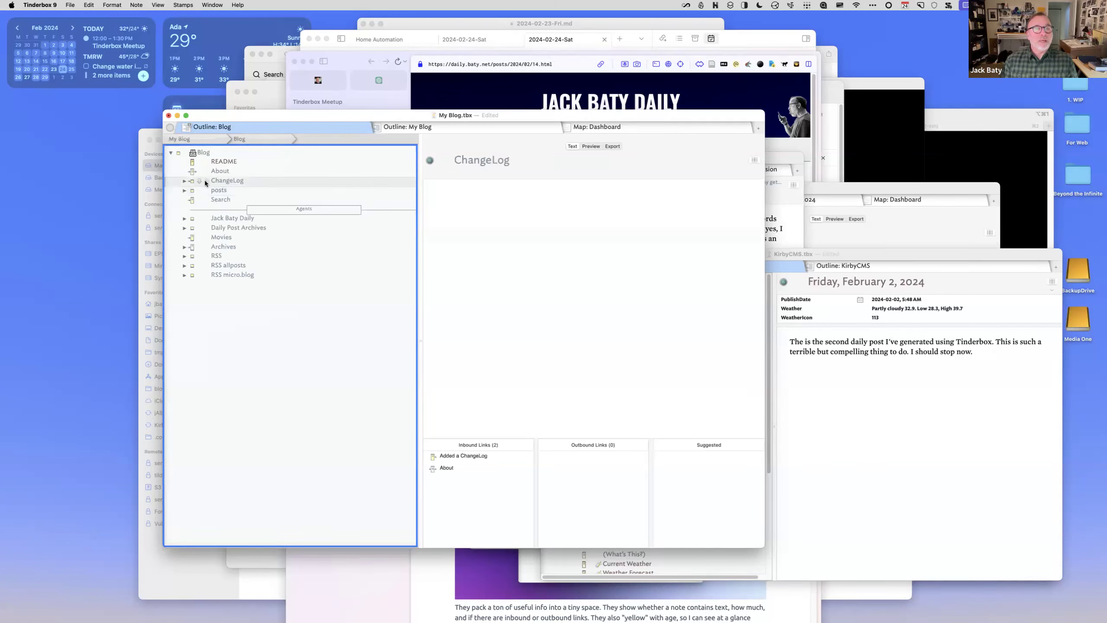
pyautogui.click(184, 181)
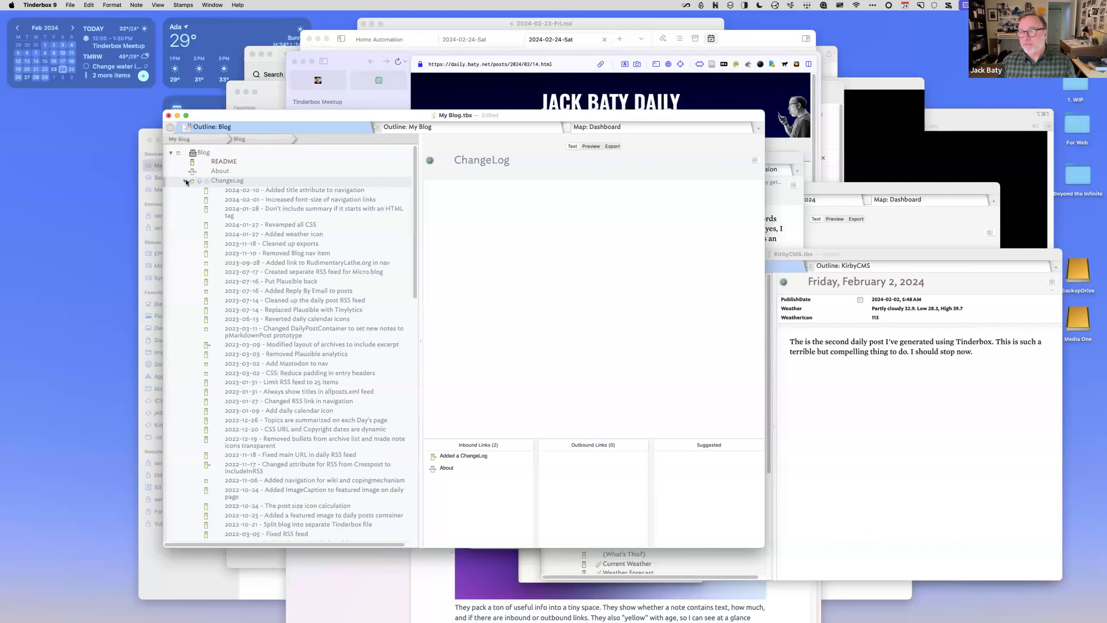
pyautogui.click(185, 180)
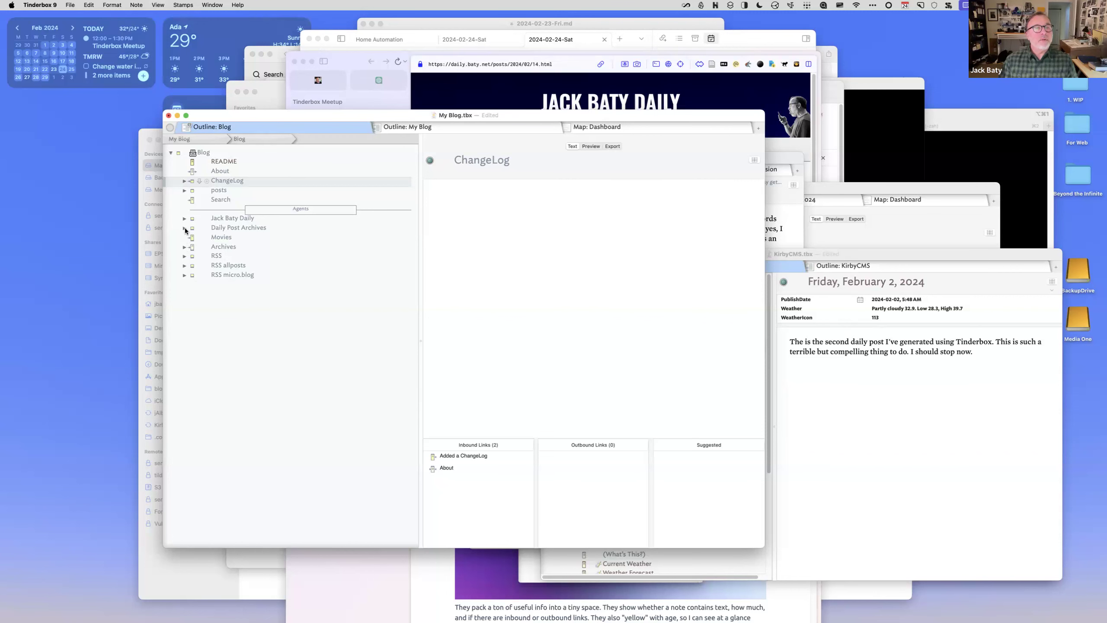
# - From the My Blog root, expand Analysis, examine the query of the "All posts for RSS feed" agent in the inspector, and close it
pyautogui.click(213, 139)
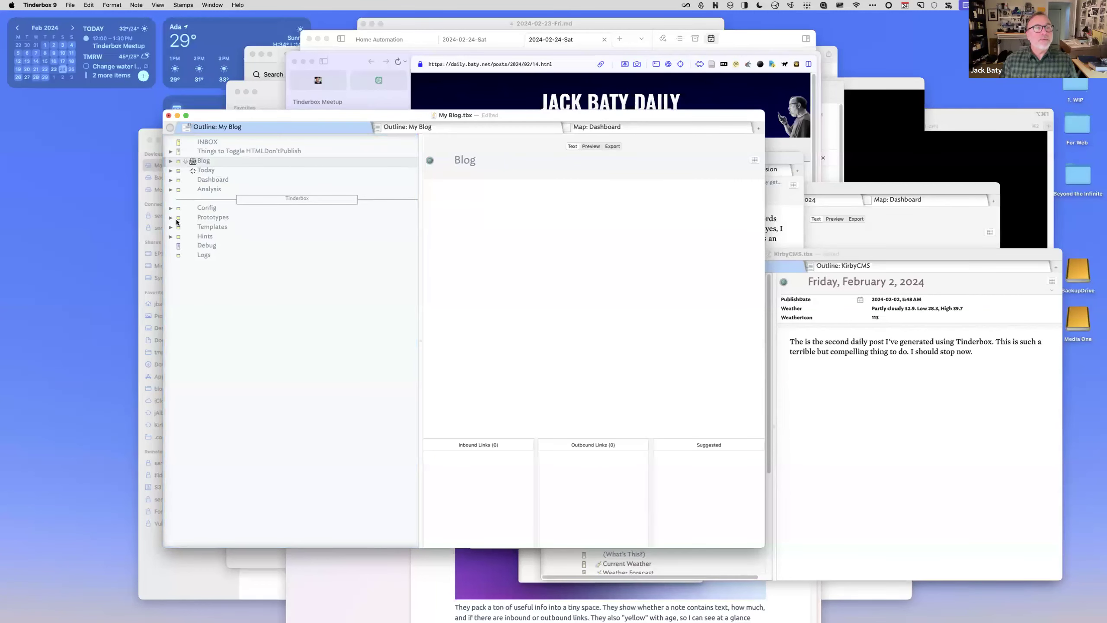
pyautogui.click(171, 190)
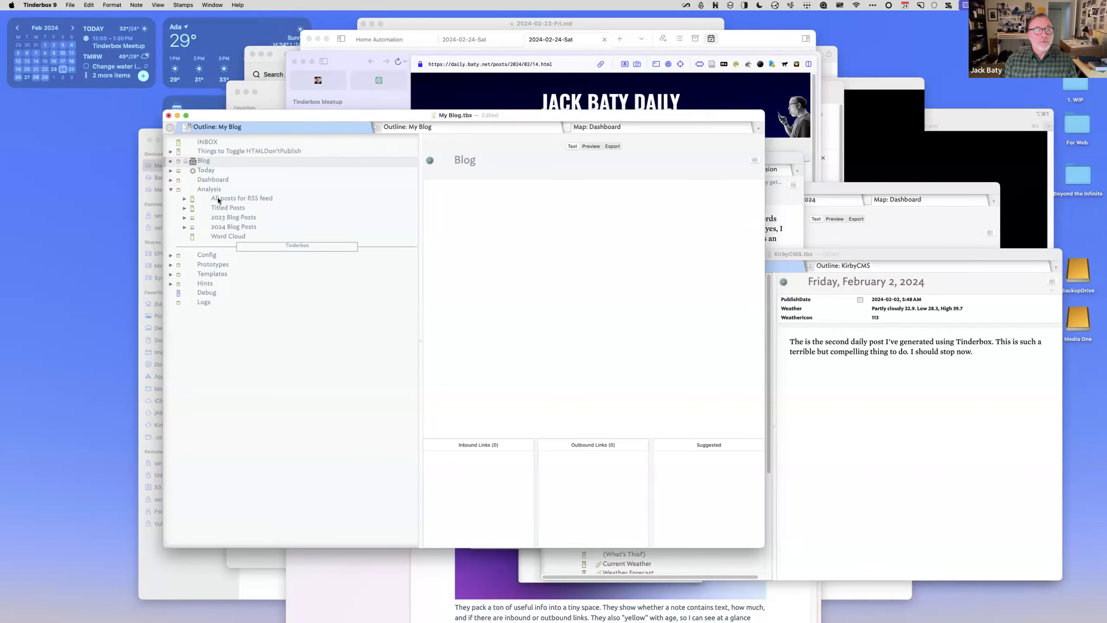
pyautogui.click(221, 198)
pyautogui.press('super+1')
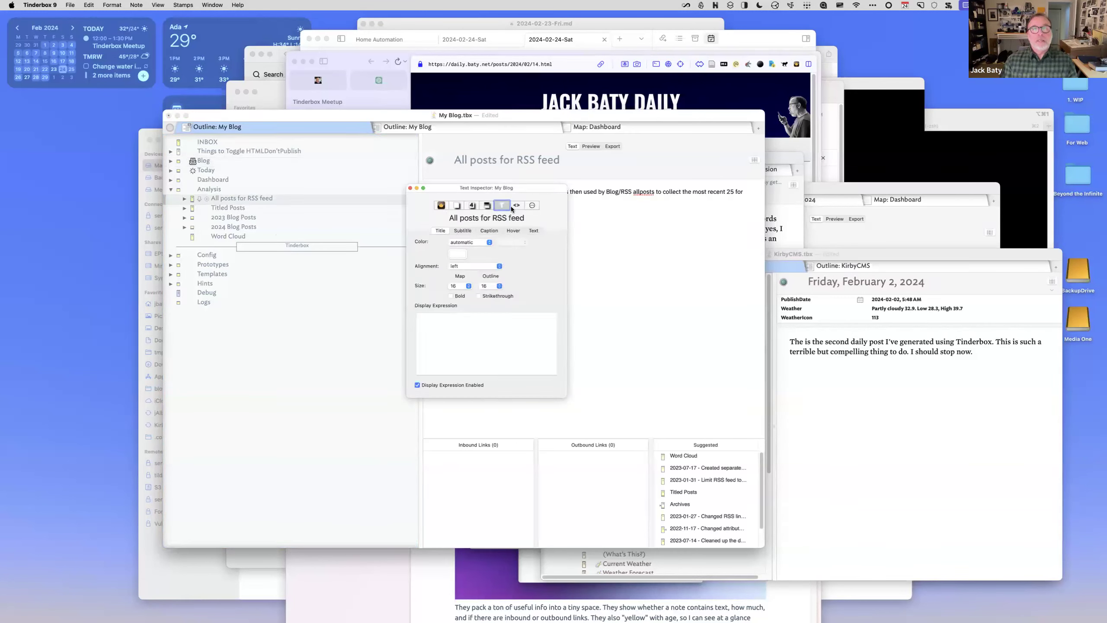
pyautogui.click(533, 206)
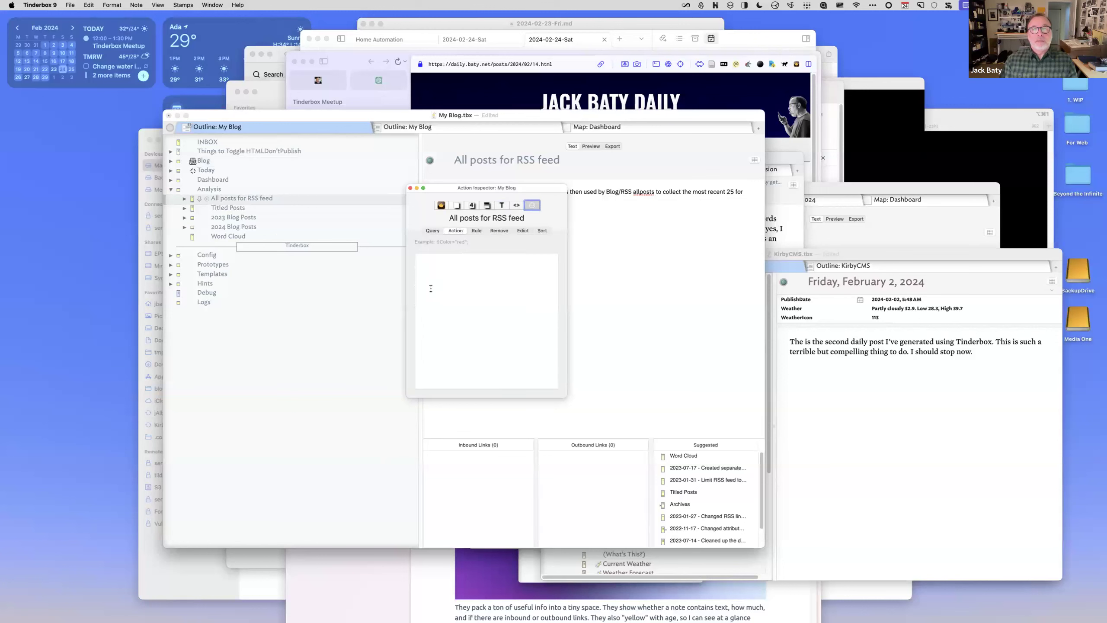
pyautogui.click(433, 230)
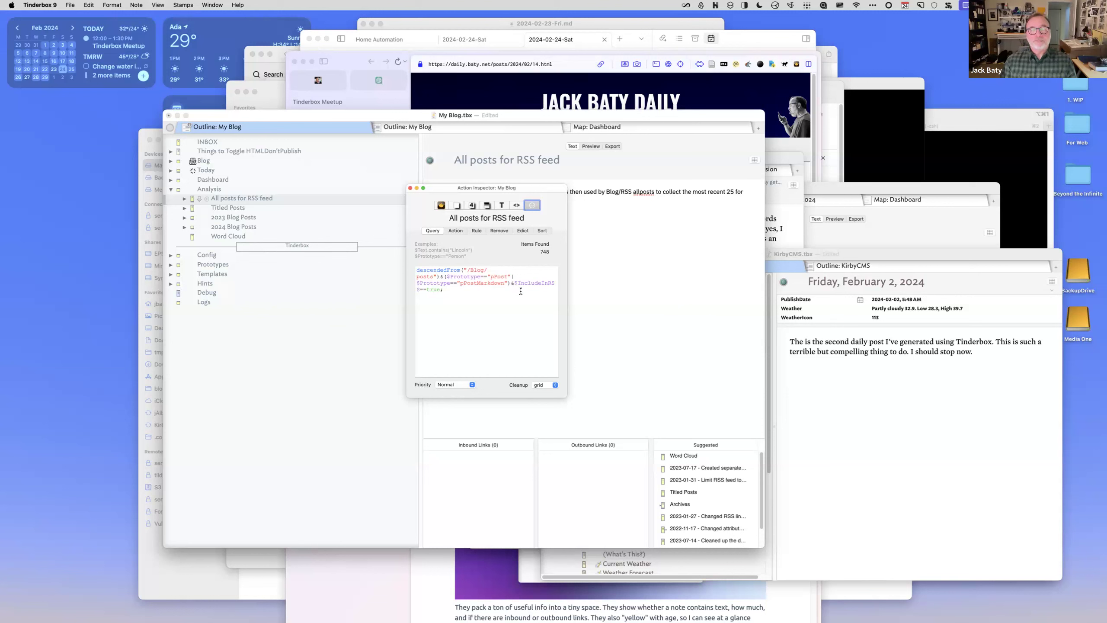
pyautogui.click(410, 189)
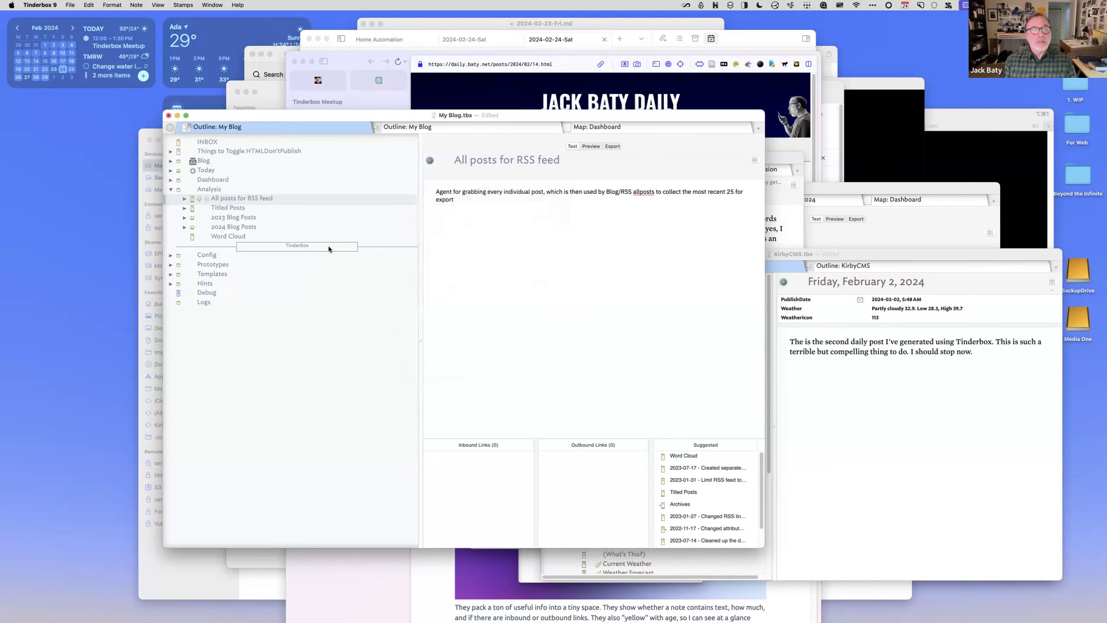
# - Expand Blog, examine the query and export settings of the "RSS allposts" agent in the inspector, and close it
pyautogui.click(171, 161)
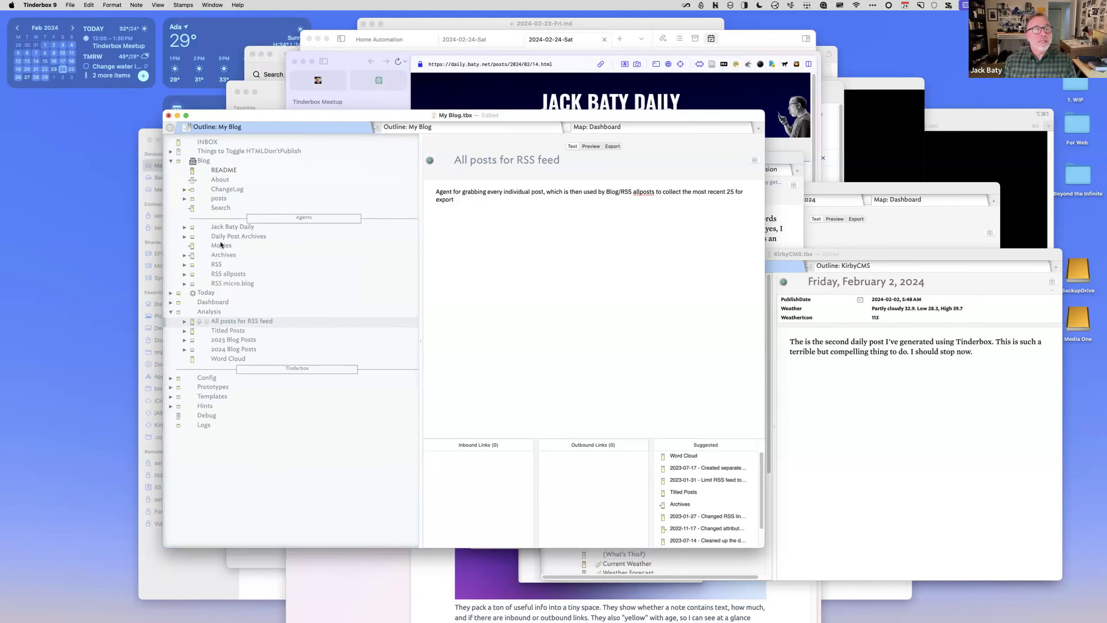
pyautogui.click(211, 275)
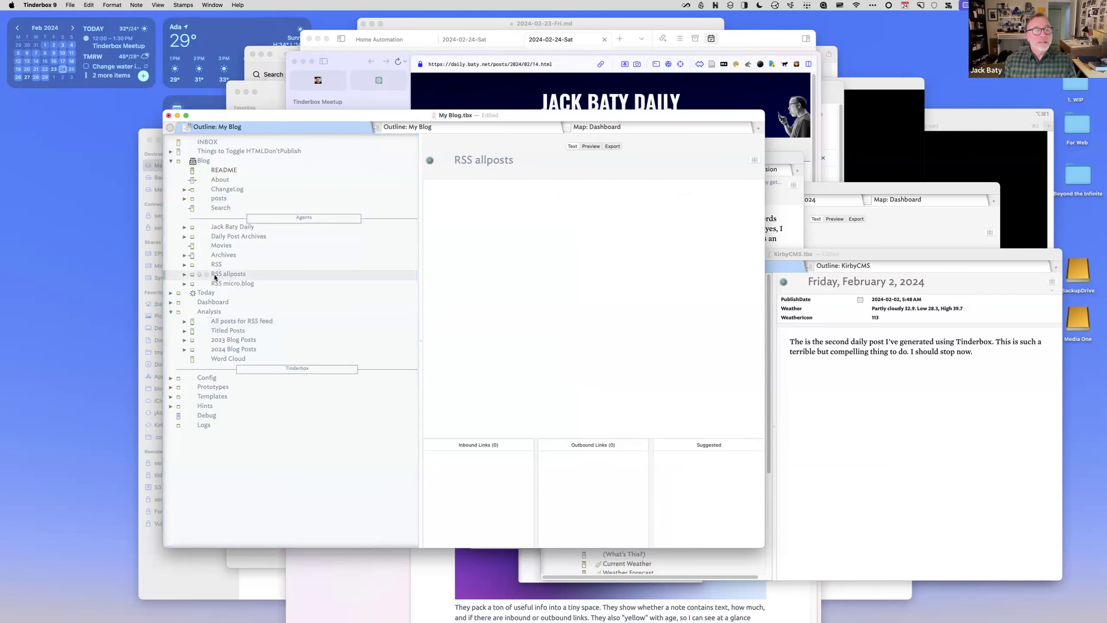
pyautogui.press('super+2')
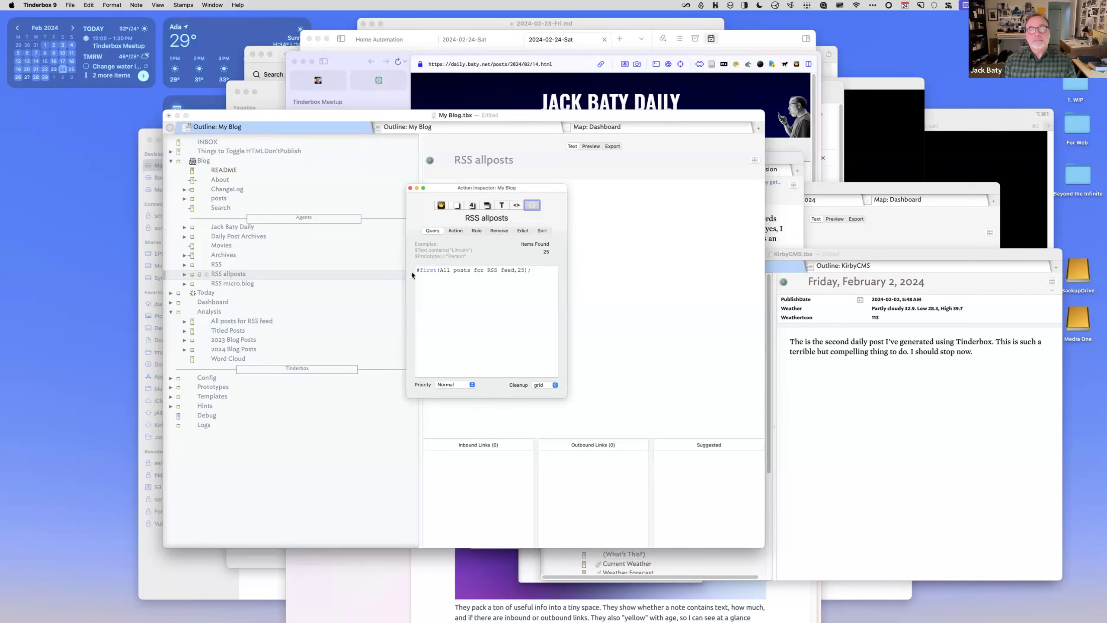
pyautogui.click(518, 206)
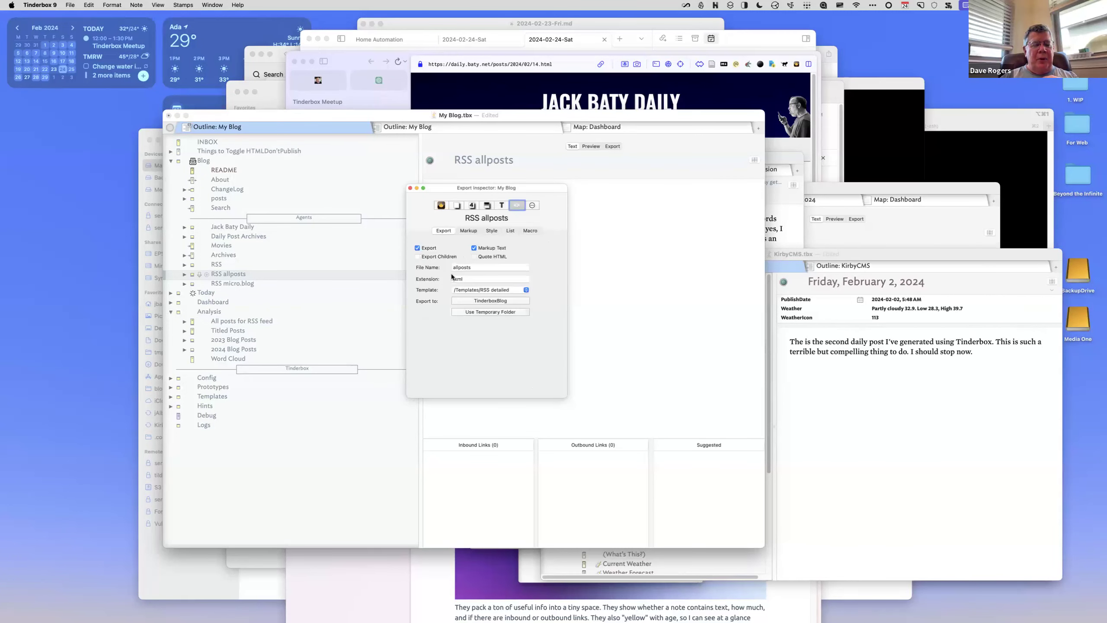
pyautogui.click(409, 189)
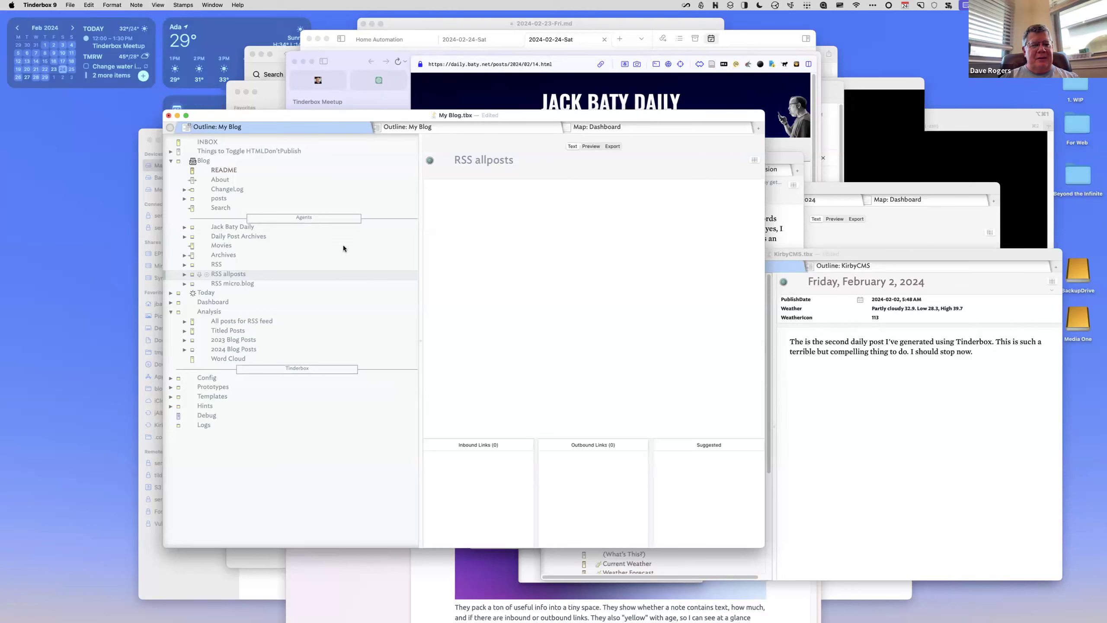
# - Expand posts, 2024 and Blog Posts - 02 in the outline and open the "Include in RSS" flag post
pyautogui.moveTo(386, 113); pyautogui.dragTo(414, 99)
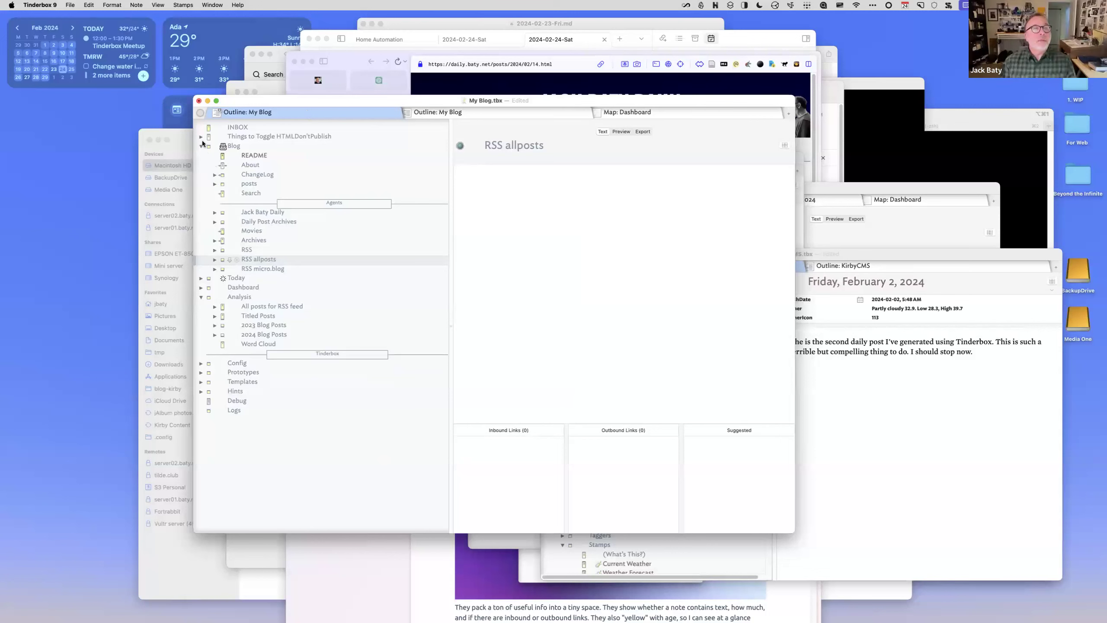
pyautogui.click(215, 184)
pyautogui.click(229, 230)
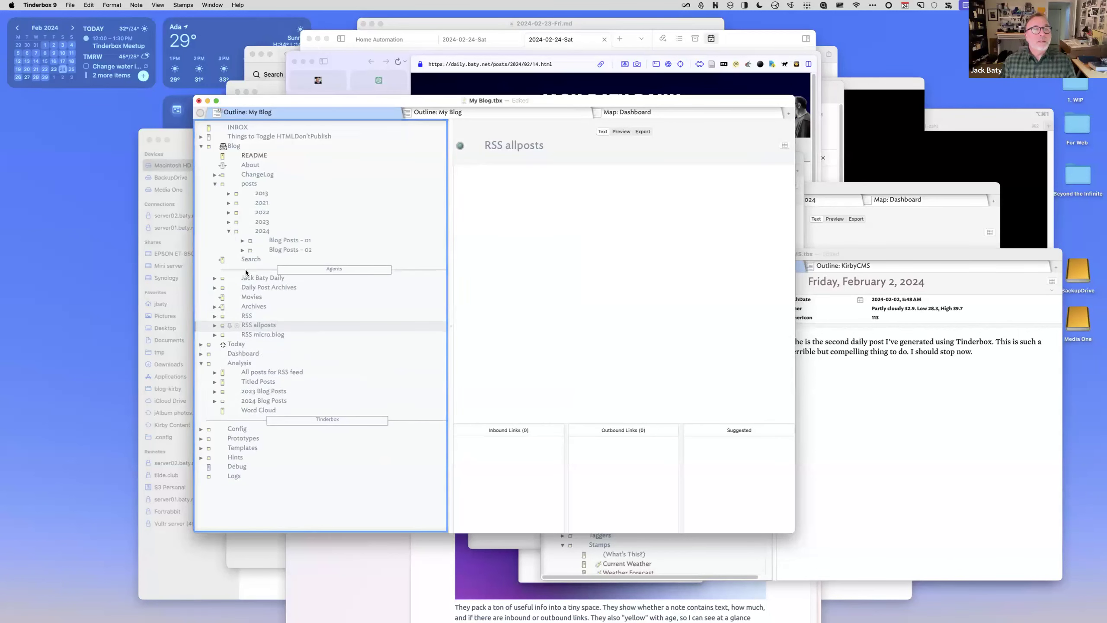
pyautogui.click(243, 250)
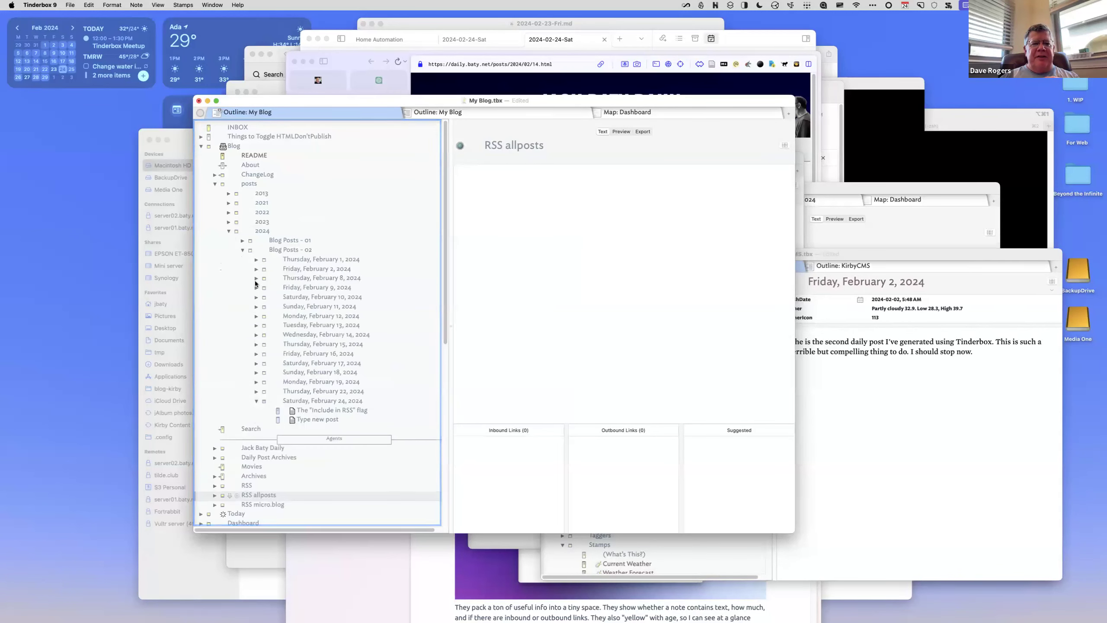
pyautogui.click(300, 412)
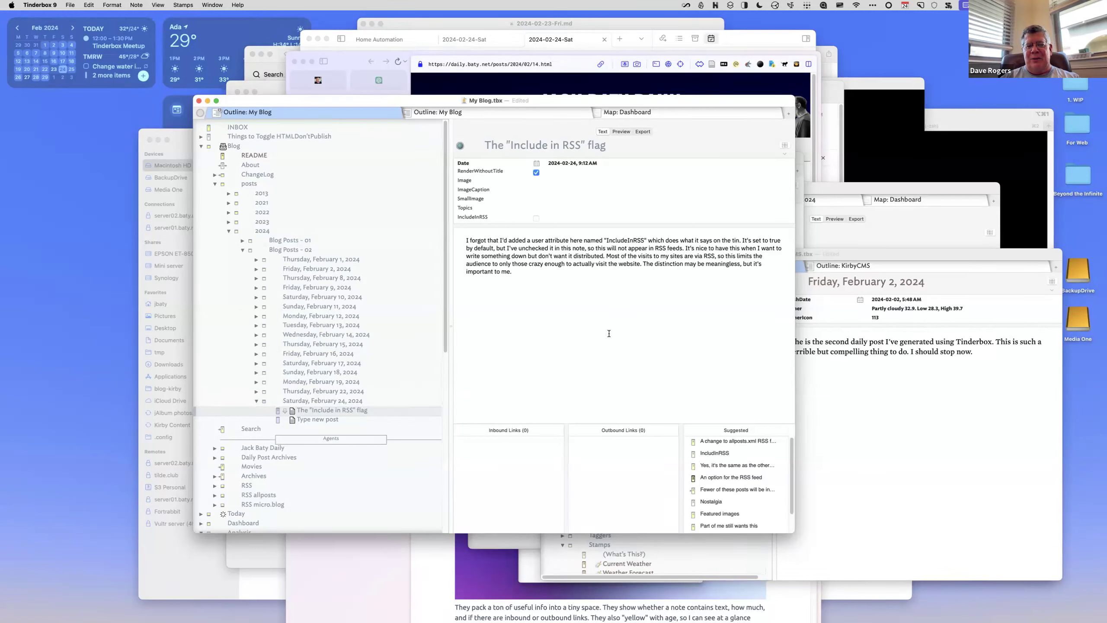
# - Append the test text "dfasdf" and a link to the suggested note Nostalgia at the end of the post
pyautogui.click(578, 272)
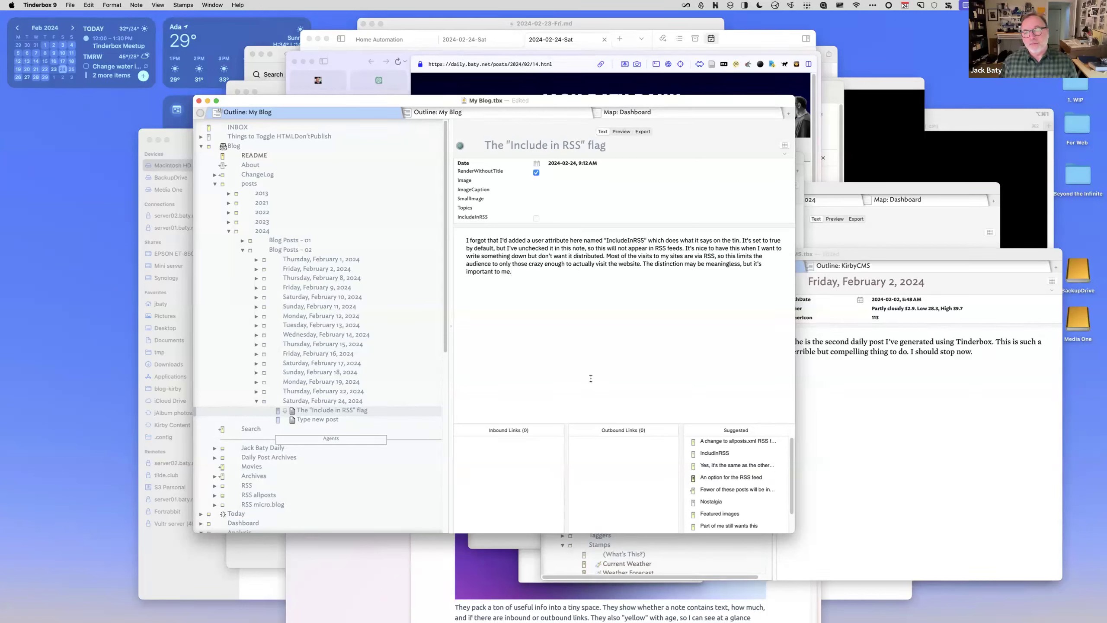
pyautogui.press('super+7')
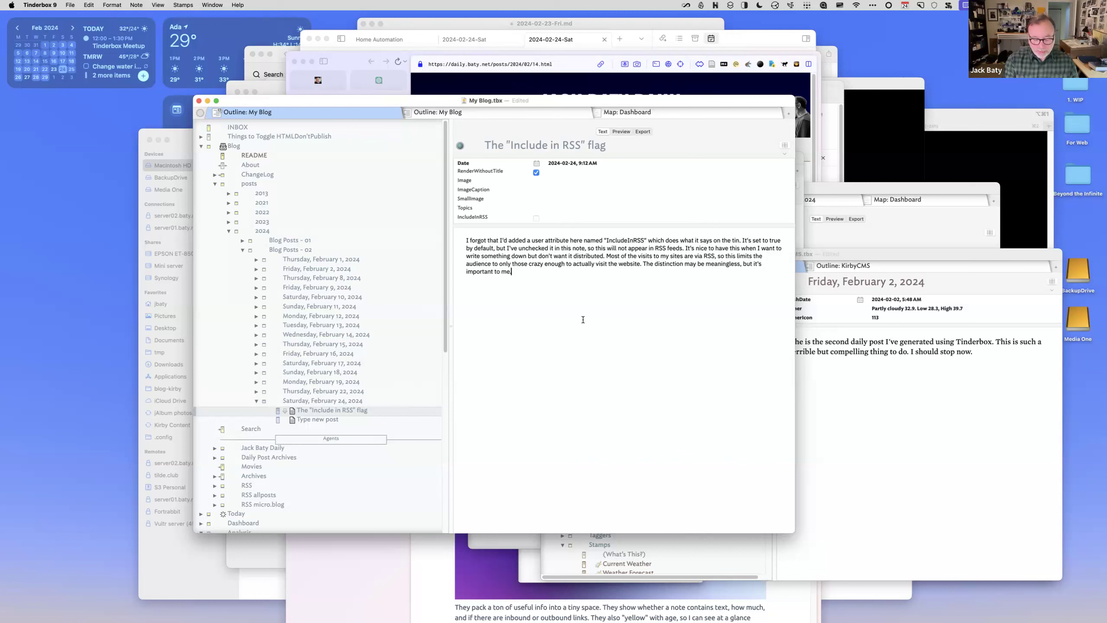
pyautogui.press('super+7')
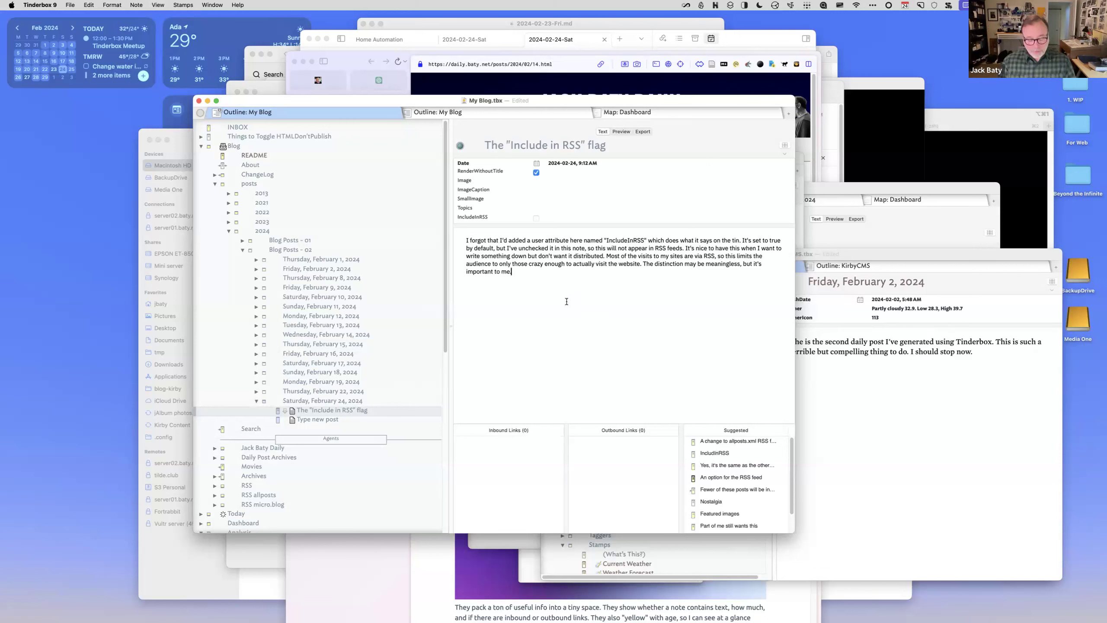
pyautogui.write('dfasdf')
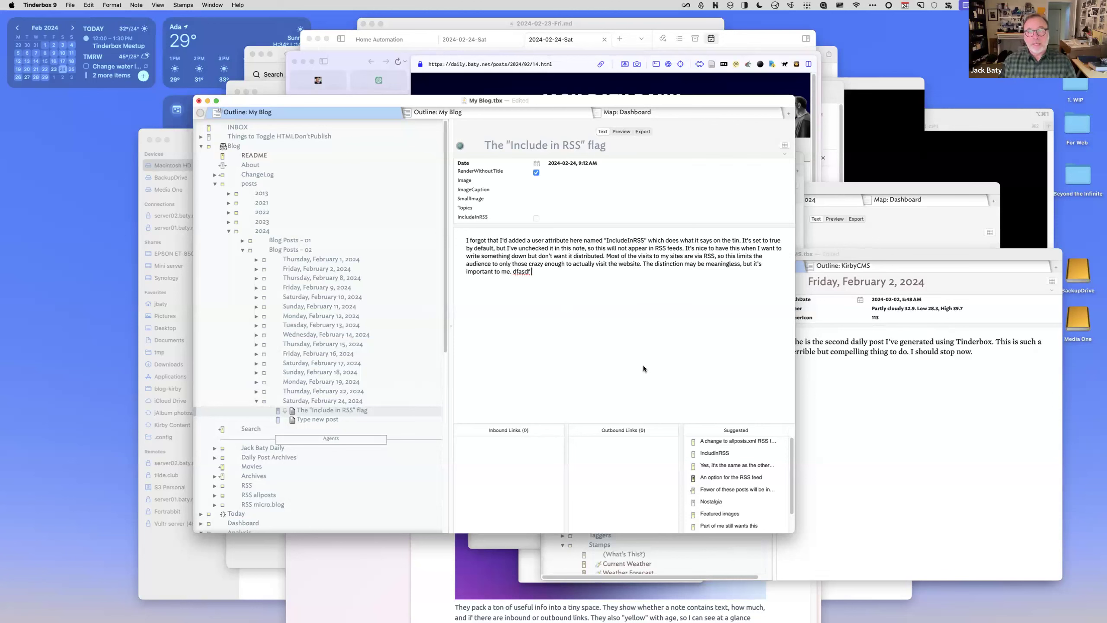
pyautogui.click(711, 503)
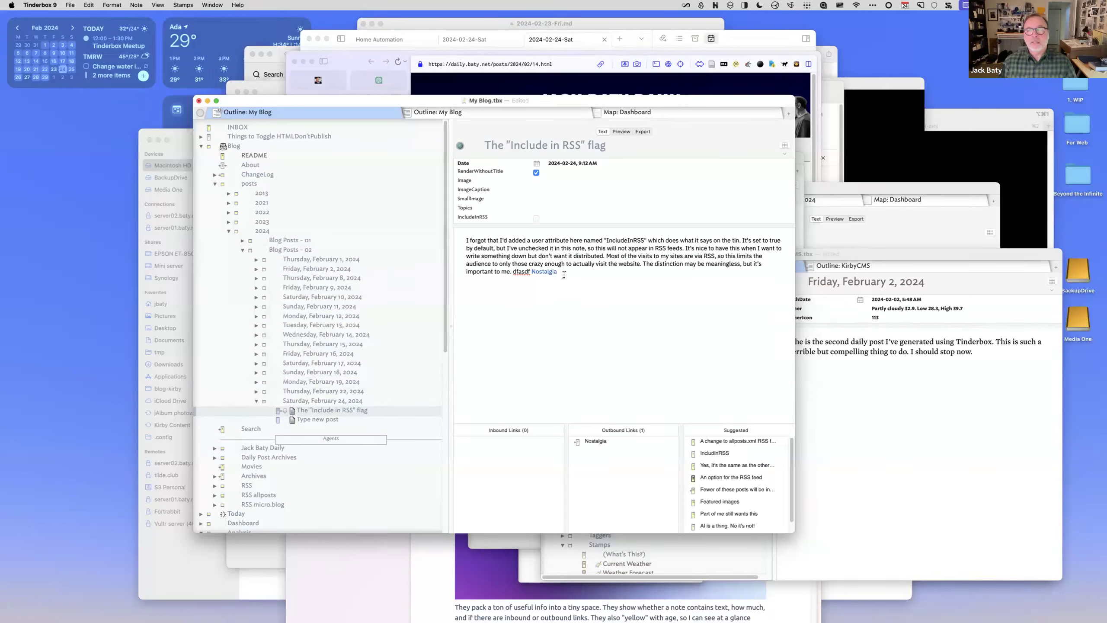
# - Delete the Nostalgia link and the test text "dfasdf" from the end of the post
pyautogui.moveTo(559, 272); pyautogui.dragTo(528, 272)
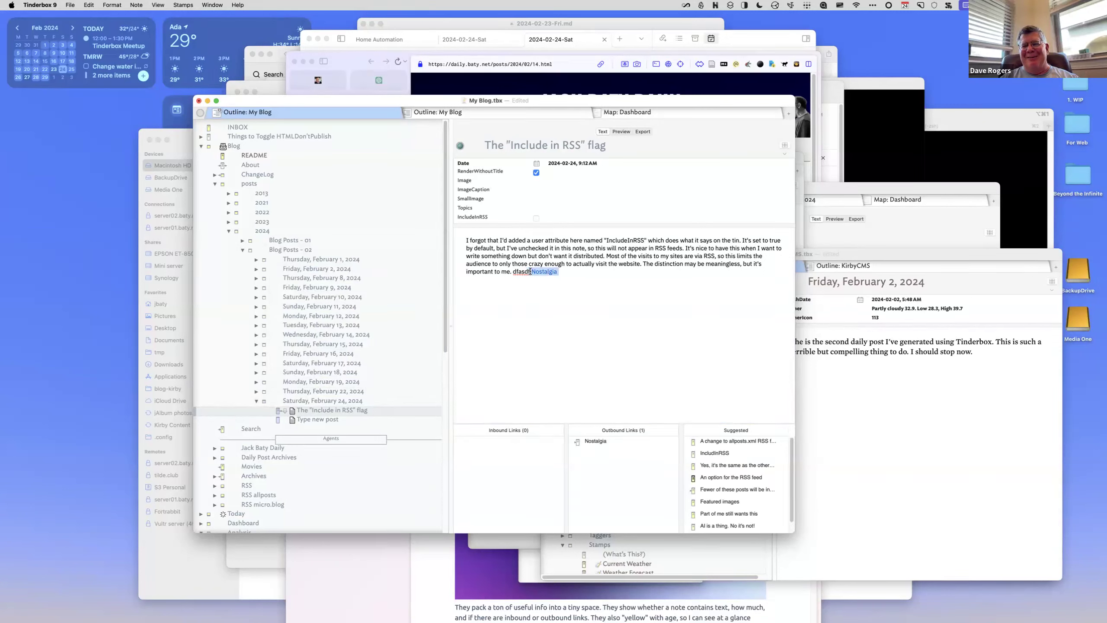
pyautogui.press('BackSpace')
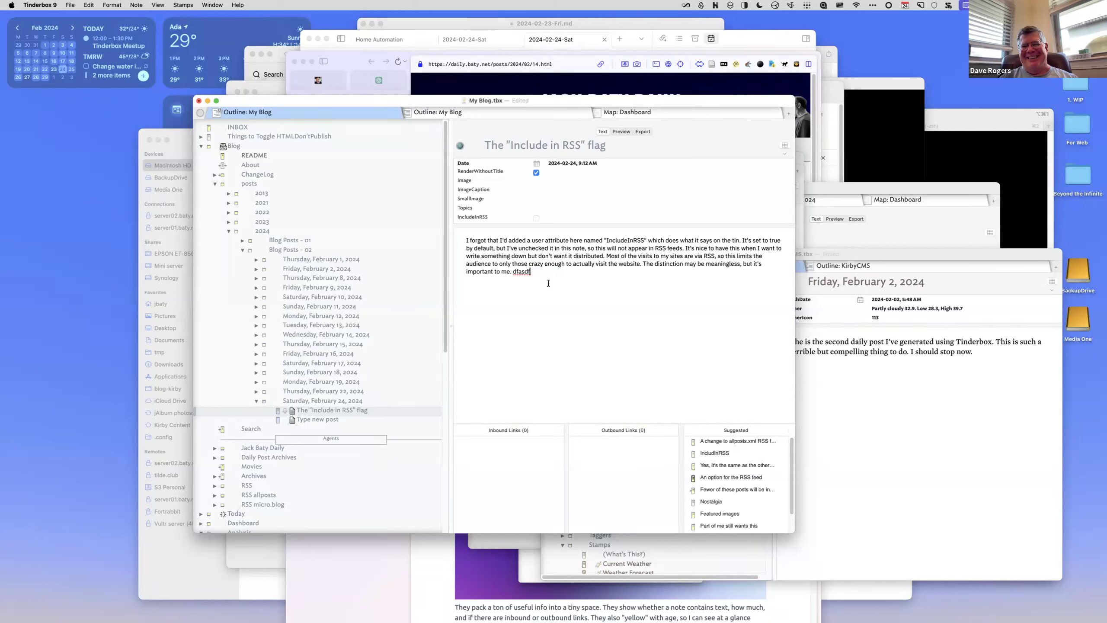
pyautogui.press('BackSpace')
pyautogui.press('BackSpace')
pyautogui.press('BackSpace')
pyautogui.press('BackSpace')
pyautogui.press('BackSpace')
pyautogui.press('BackSpace')
pyautogui.press('BackSpace')
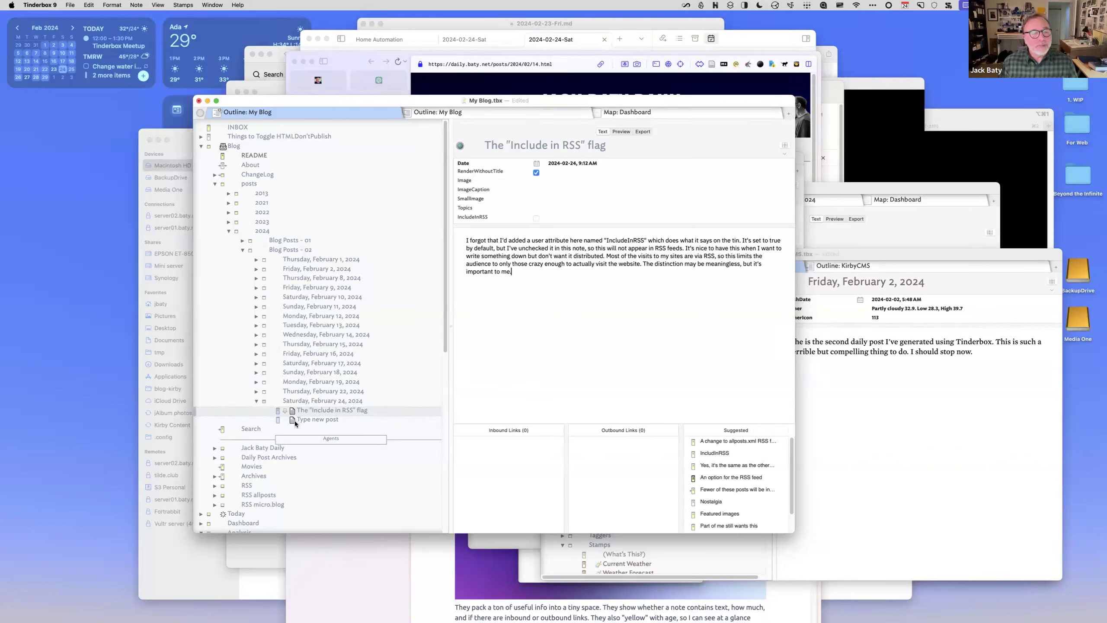
# - Look at the Dashboard map, then return to the My Blog outline and collapse Blog Posts - 02
pyautogui.scroll(-5, 293, 421)
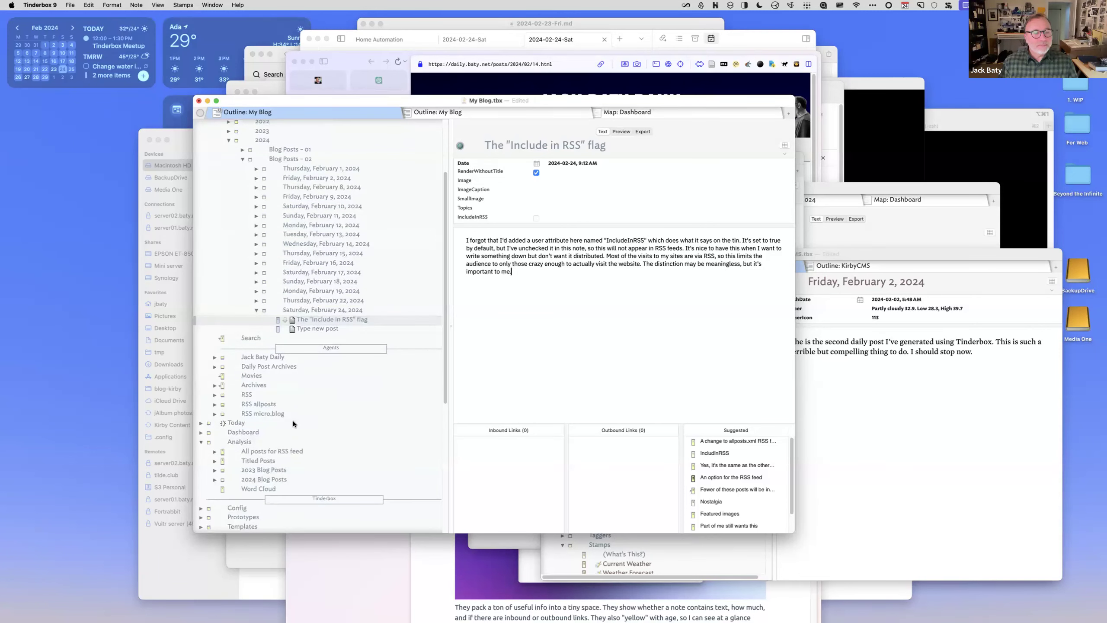
pyautogui.scroll(-1, 292, 421)
pyautogui.click(635, 113)
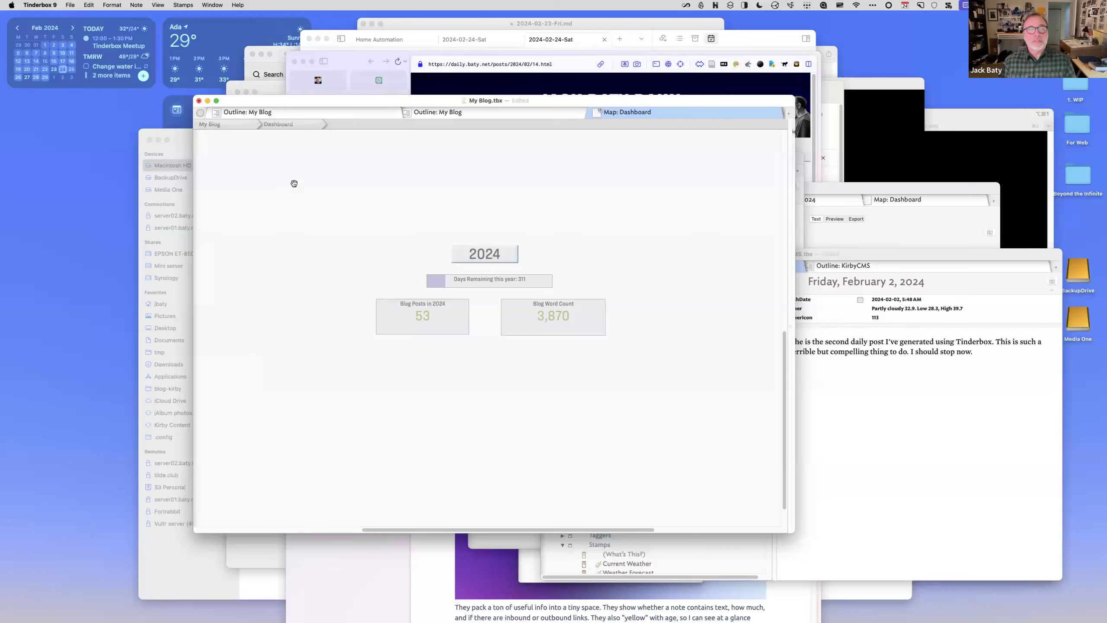
pyautogui.click(343, 111)
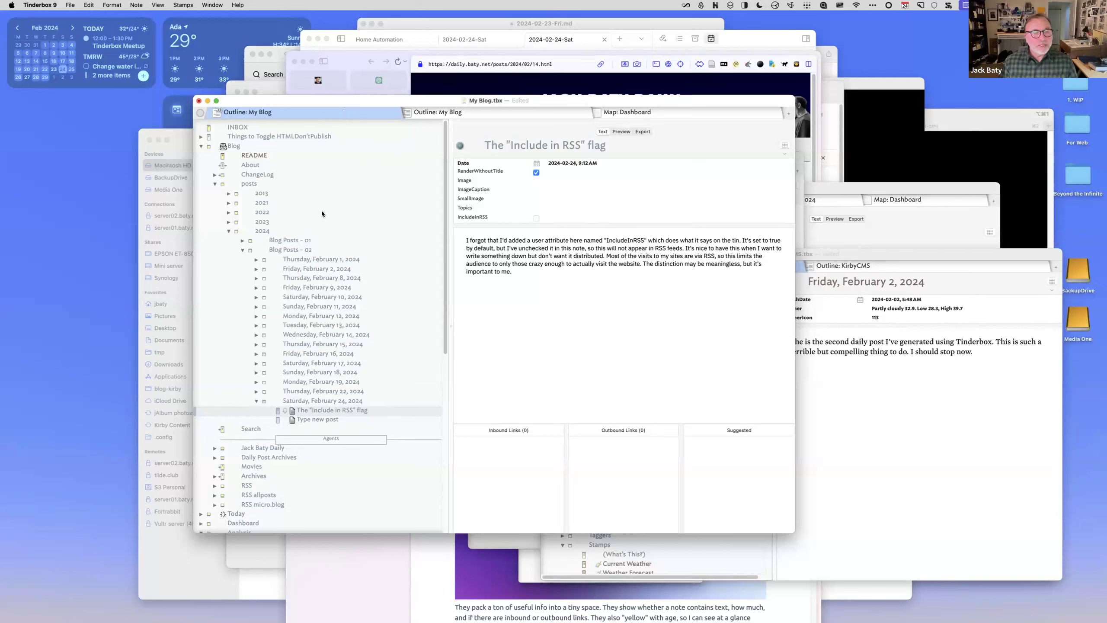
pyautogui.click(243, 250)
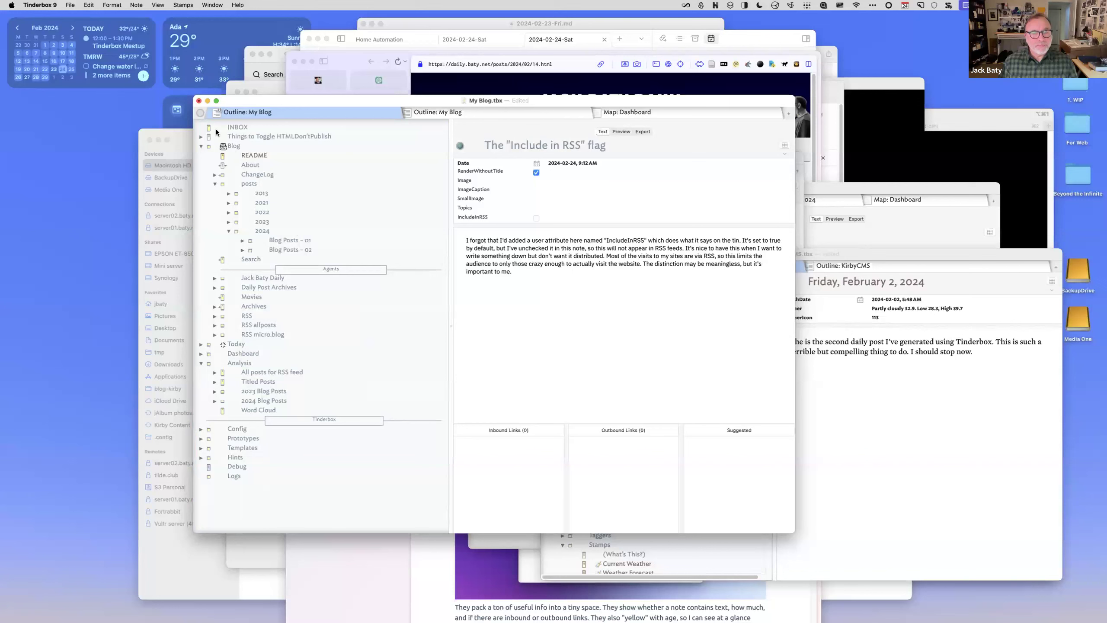
# - Open the export dialog to check the TinderboxBlog destination folder, and cancel the export
pyautogui.click(69, 5)
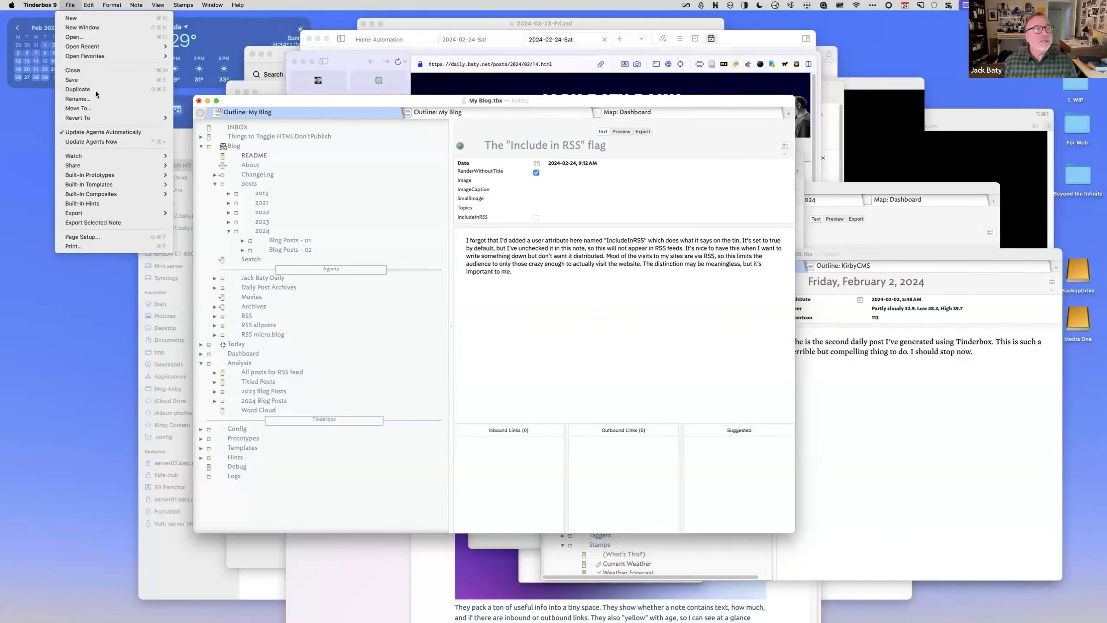
pyautogui.click(182, 213)
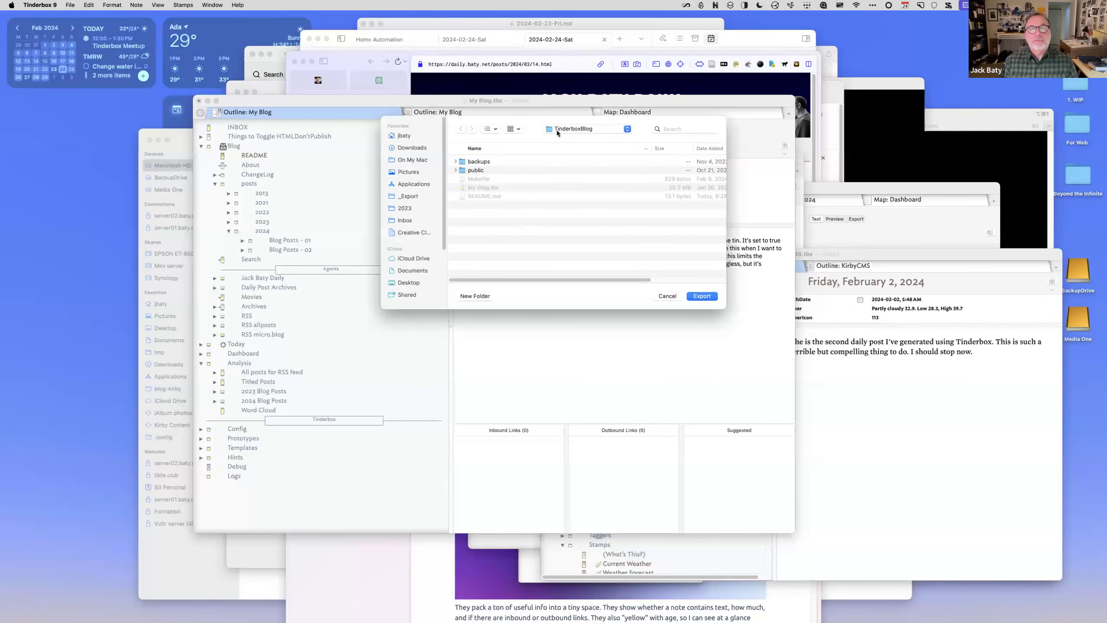
pyautogui.click(666, 296)
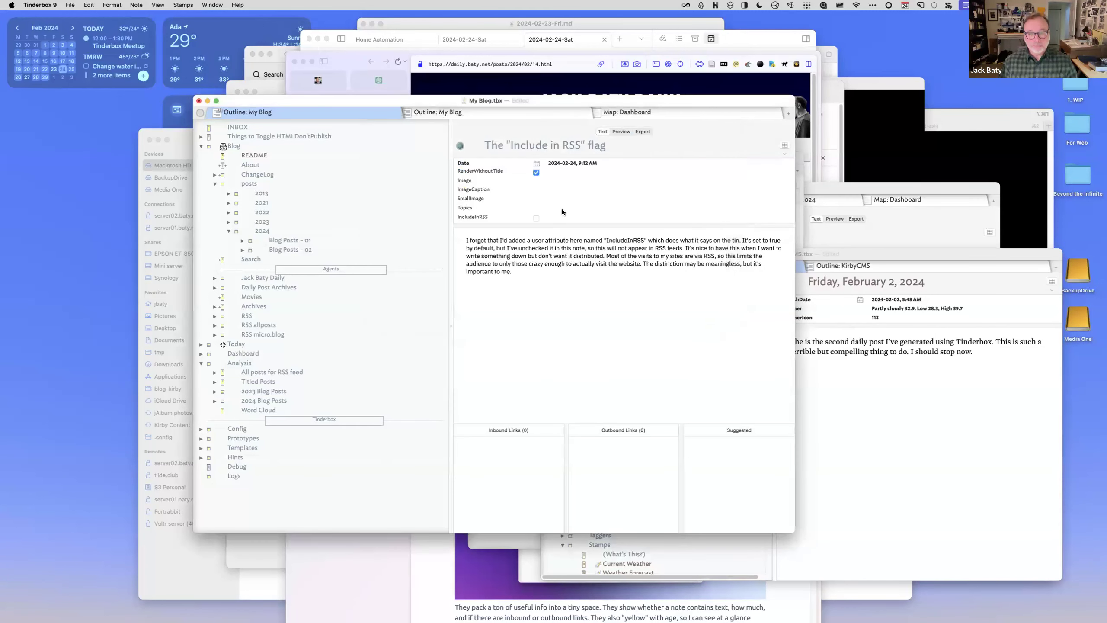
# - Switch to ForkLift, expand the public folder inside TinderboxBlog, and examine its assets and img folders
pyautogui.press('super+Tab')
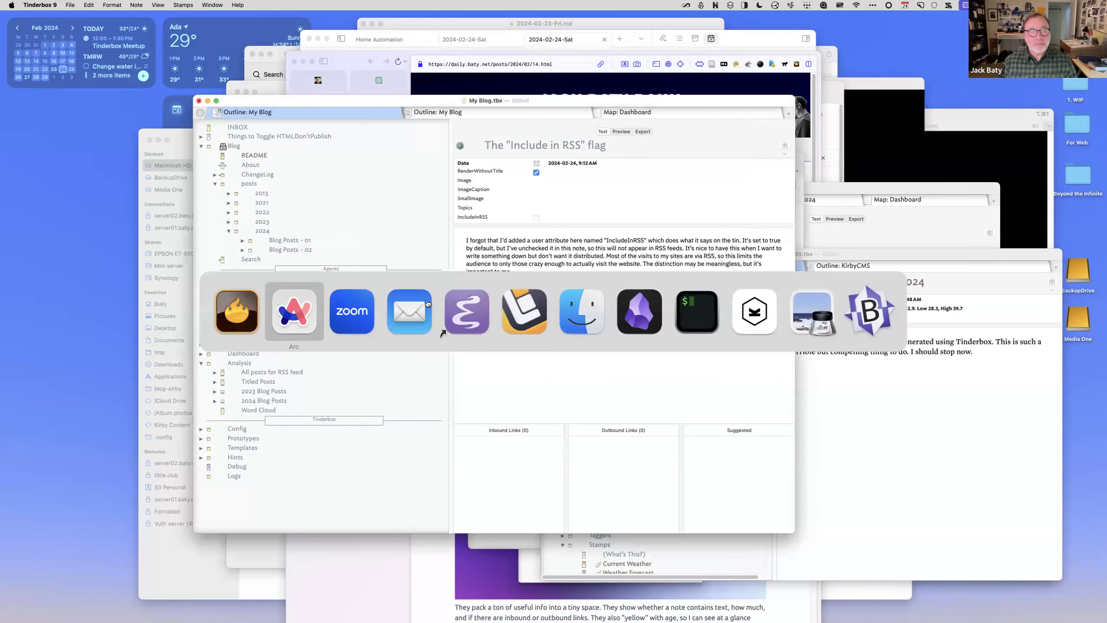
pyautogui.click(515, 309)
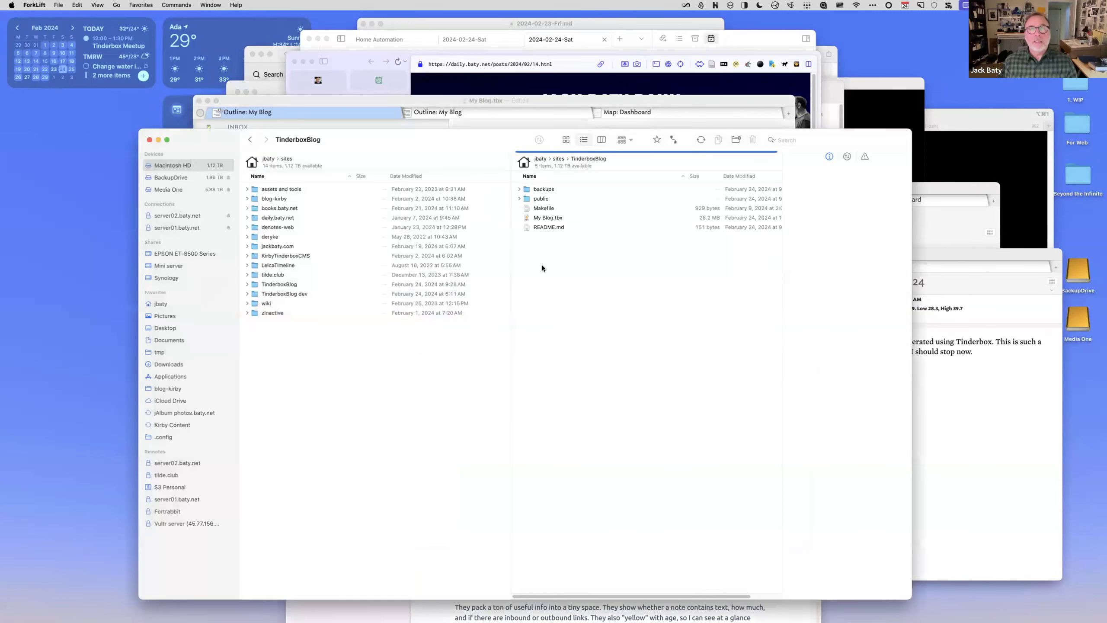
pyautogui.click(518, 198)
pyautogui.click(518, 199)
pyautogui.click(518, 198)
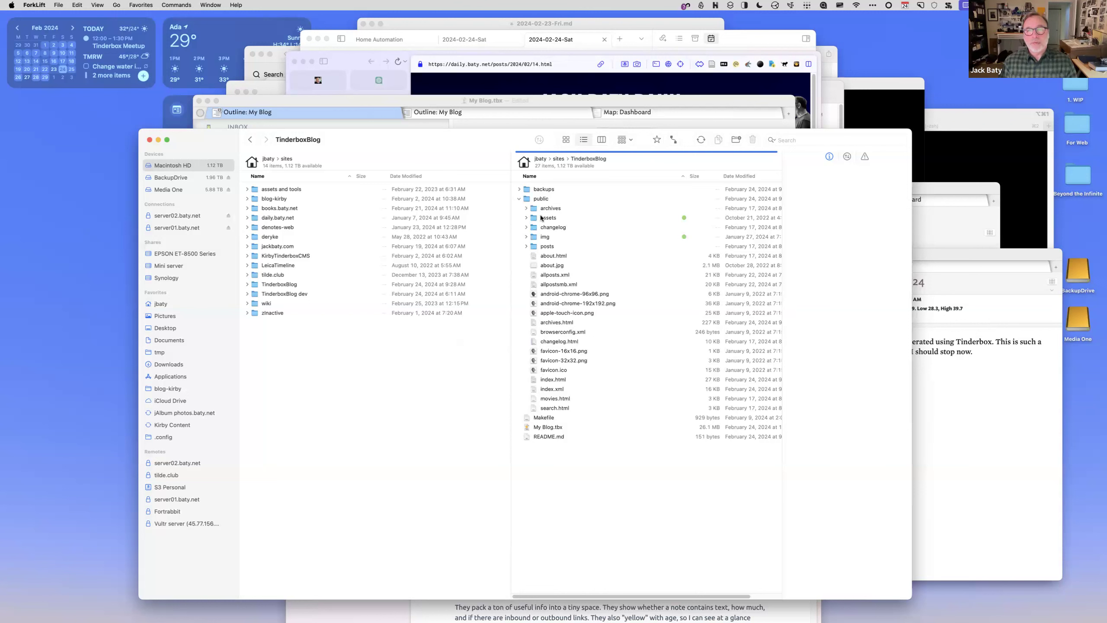
pyautogui.click(531, 219)
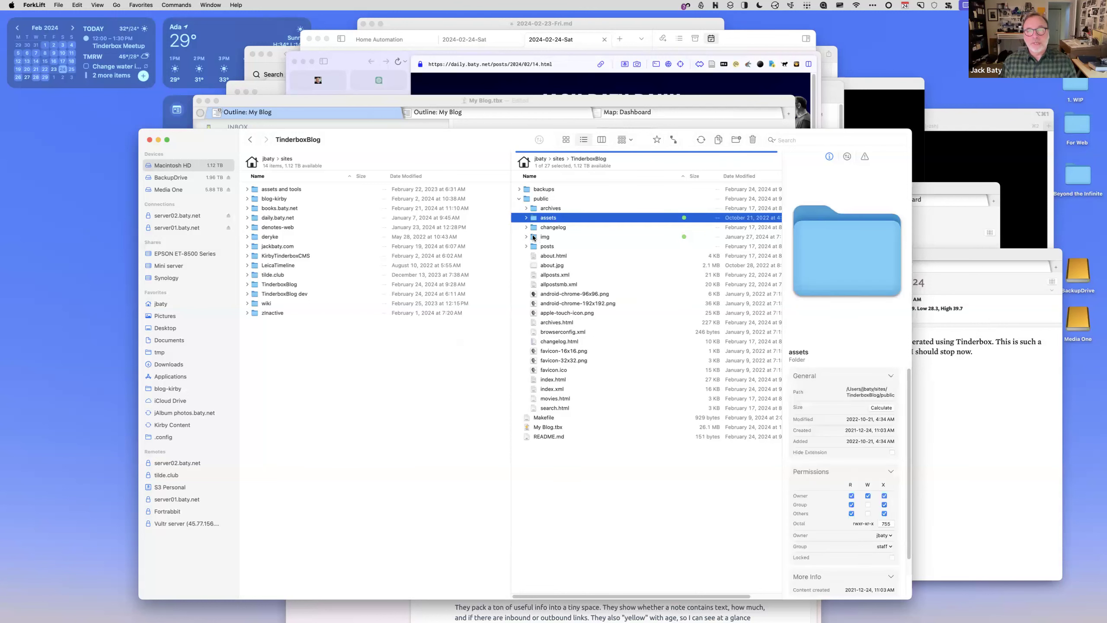
pyautogui.click(534, 238)
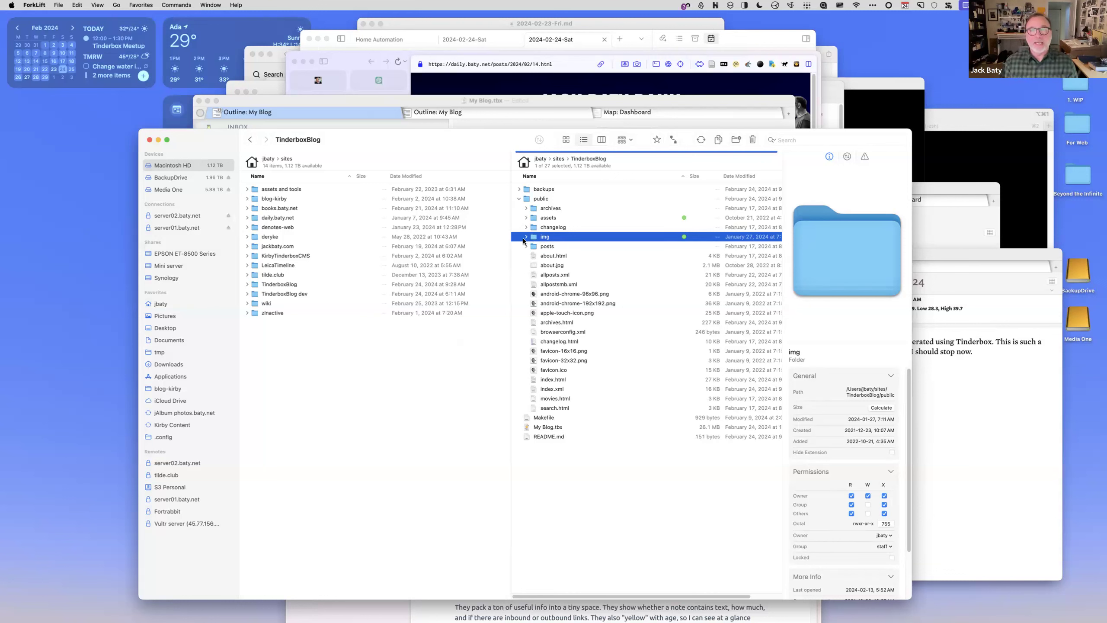
pyautogui.click(526, 237)
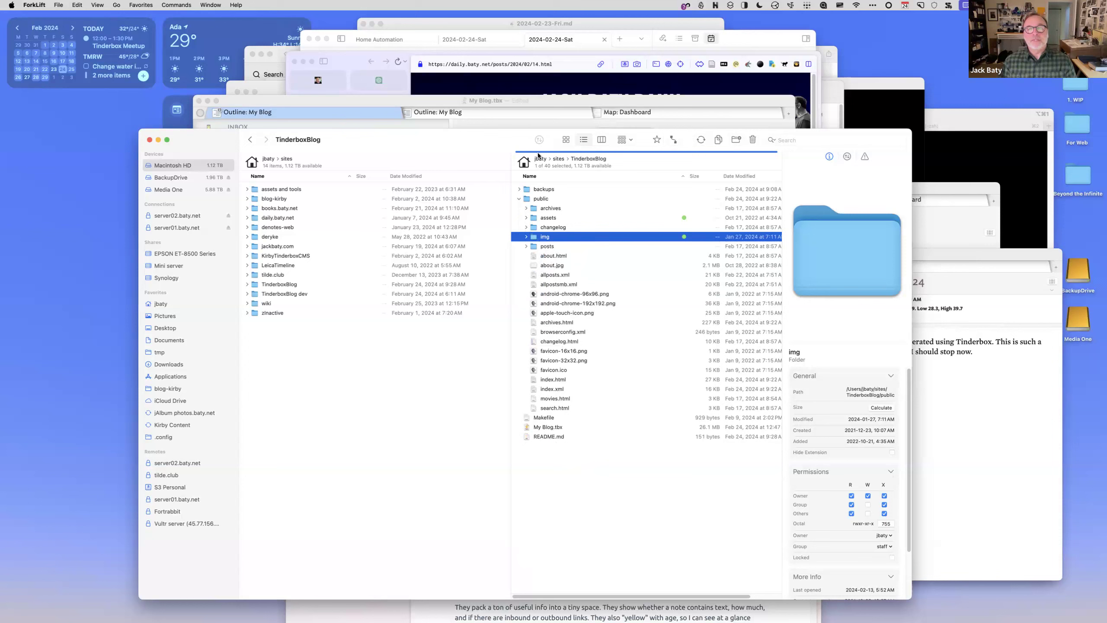
# - Back in Tinderbox, set the "Include in RSS" flag post's Image attribute to /img/2024/20240126-tb.png and briefly preview the post
pyautogui.click(560, 102)
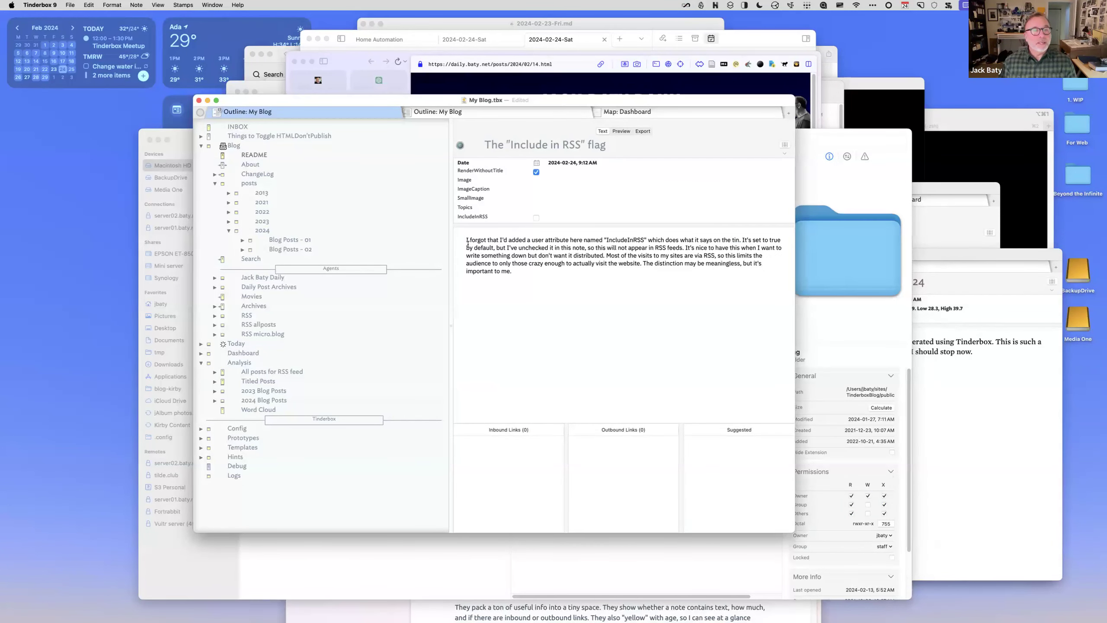
pyautogui.click(521, 272)
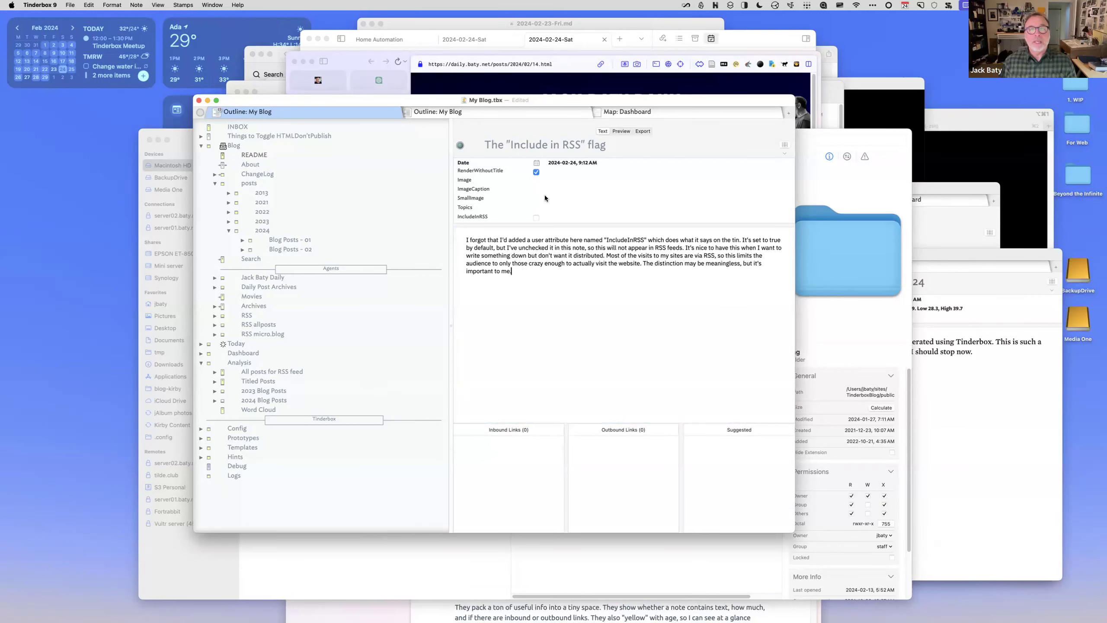
pyautogui.click(479, 180)
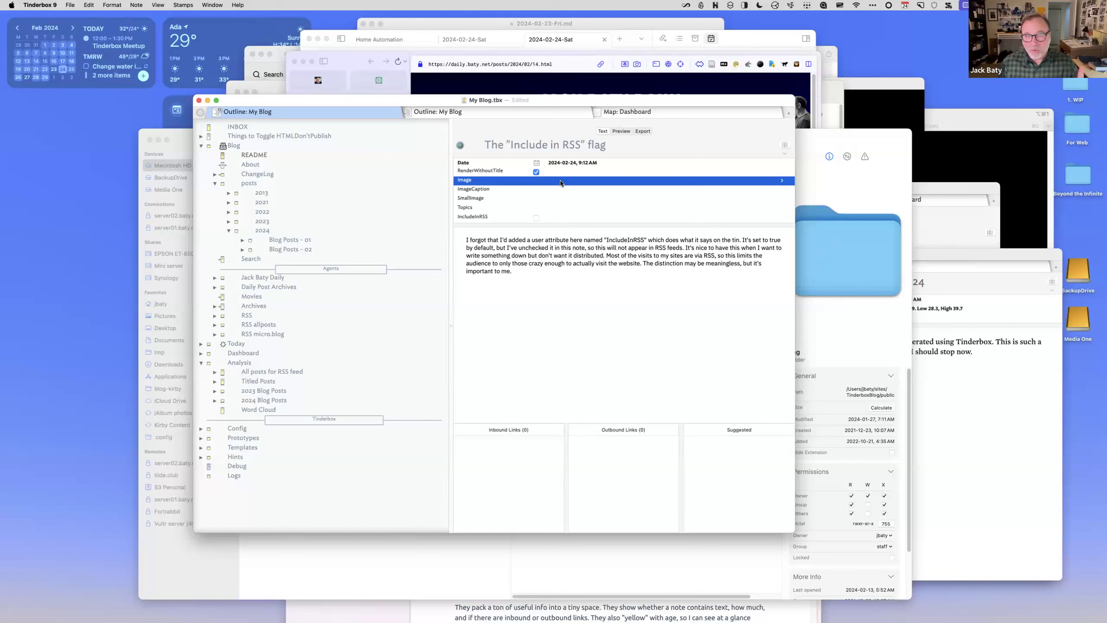
pyautogui.click(593, 182)
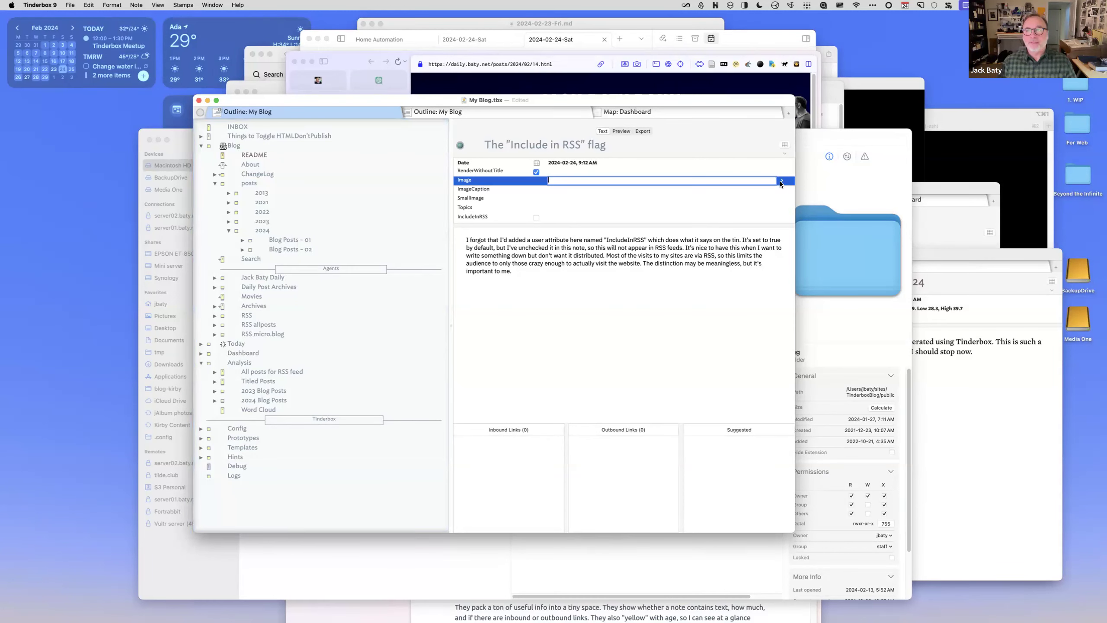
pyautogui.write('/')
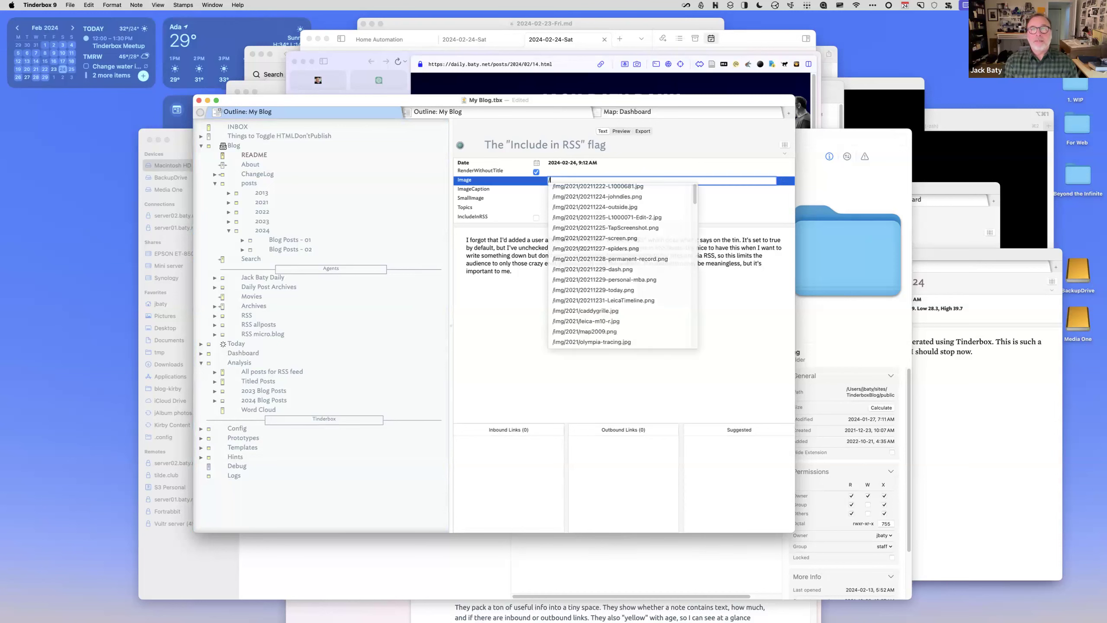
pyautogui.write('img/202')
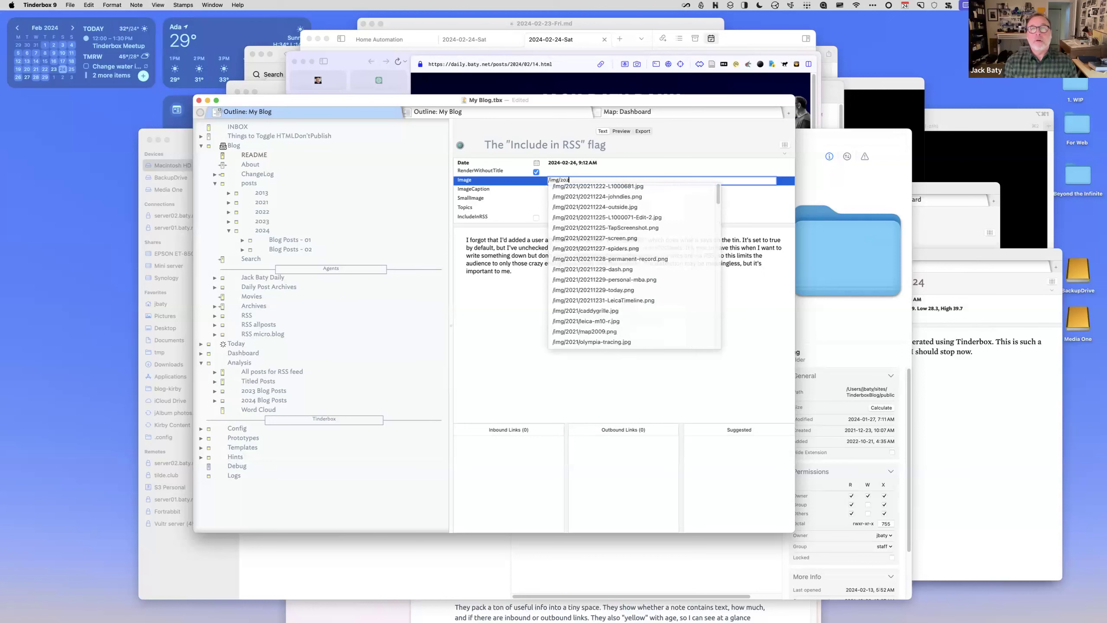
pyautogui.write('4')
pyautogui.press('Down')
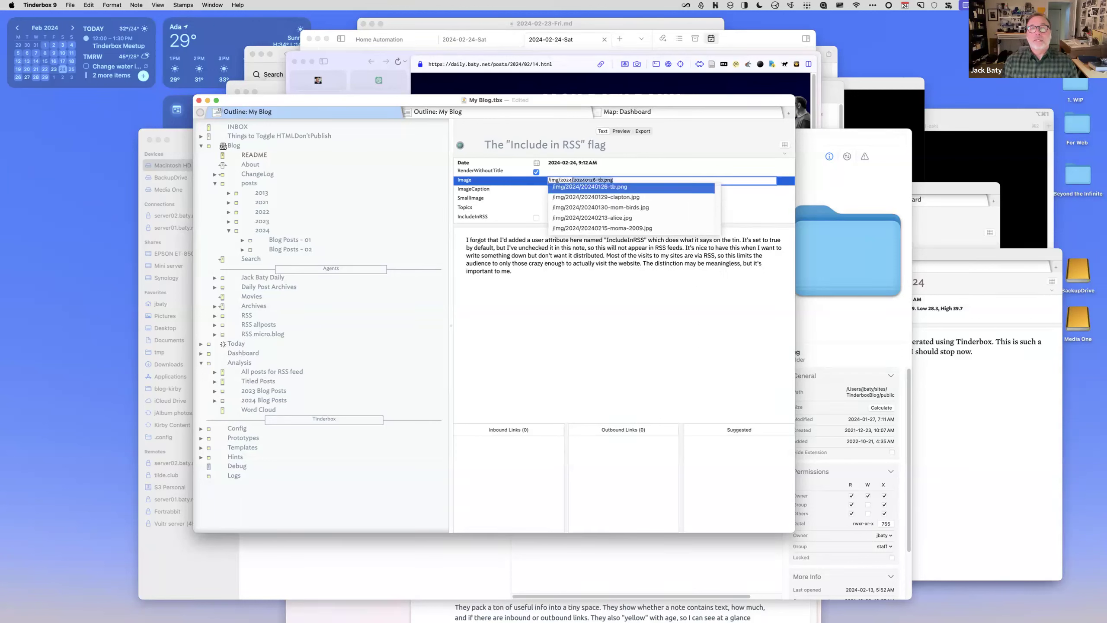
pyautogui.press('Return')
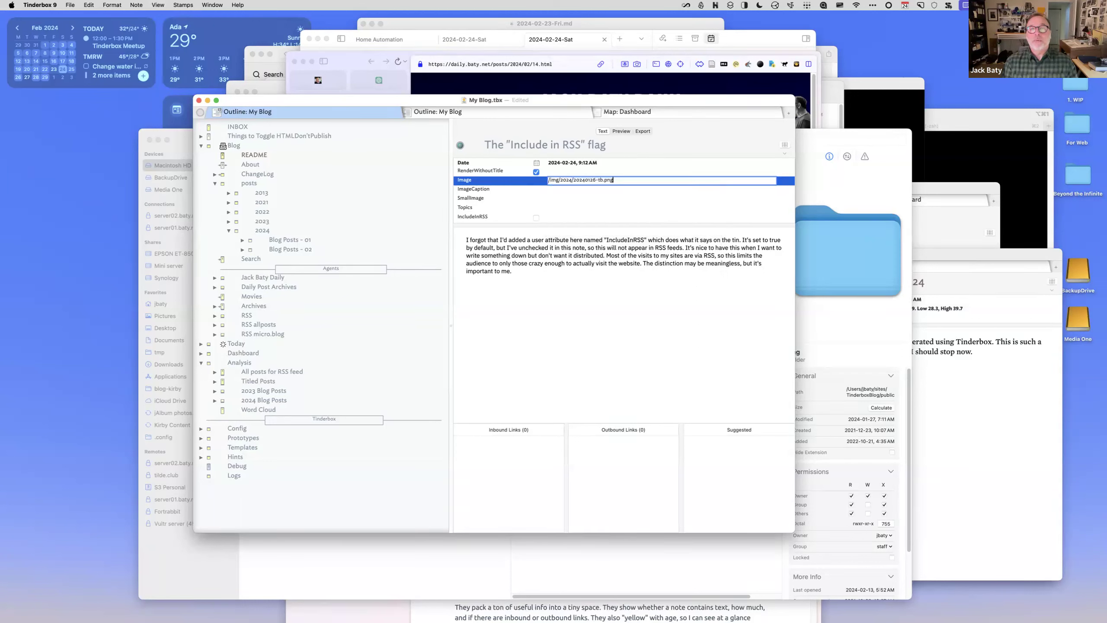
pyautogui.press('Return')
pyautogui.click(622, 131)
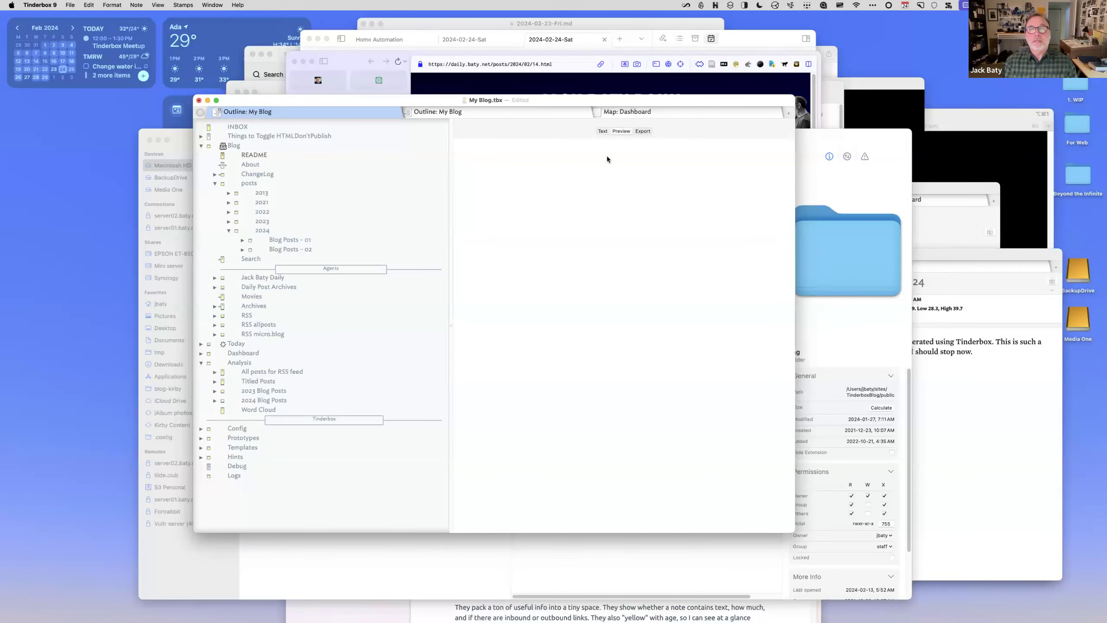
pyautogui.click(602, 131)
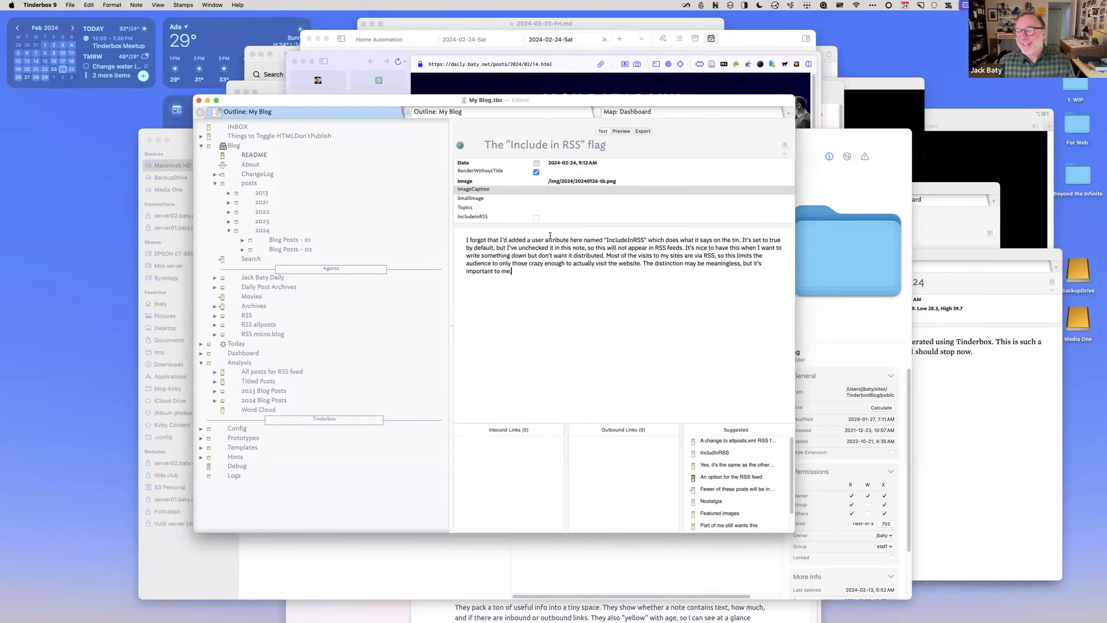
# - Set the "Include in RSS" flag post's SmallImage attribute to /img/small/tinderboxicon.png
pyautogui.click(542, 263)
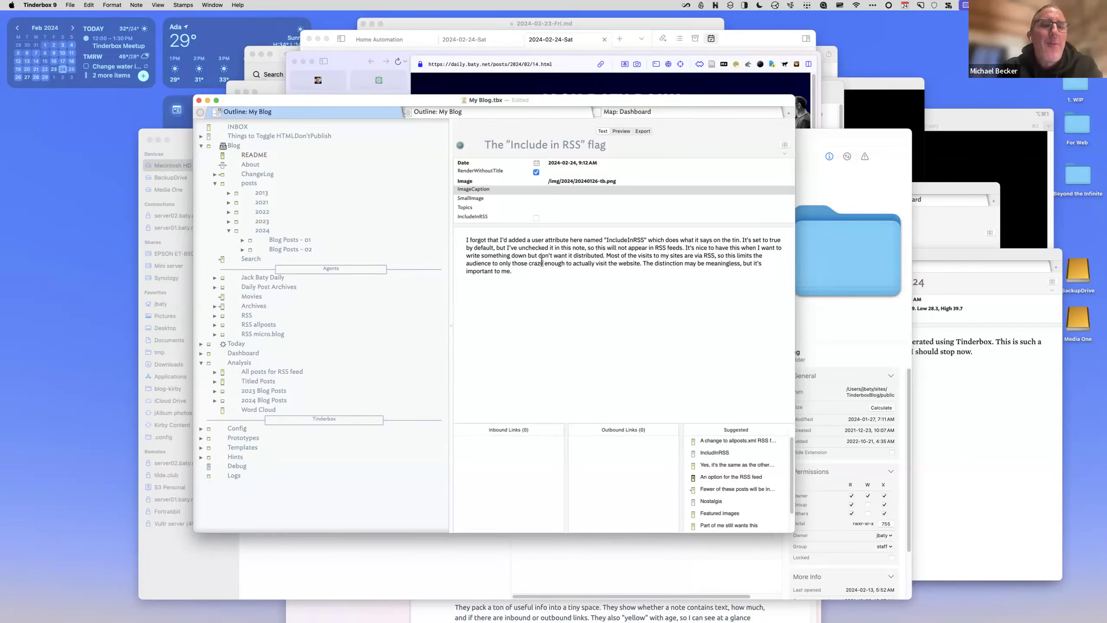
pyautogui.click(576, 183)
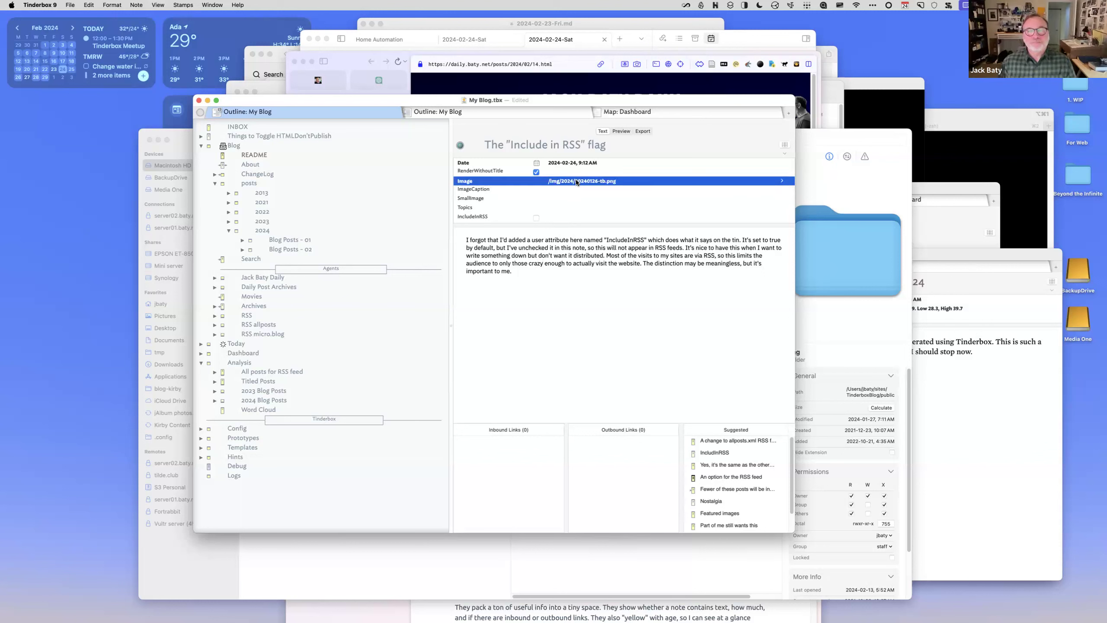
pyautogui.click(564, 189)
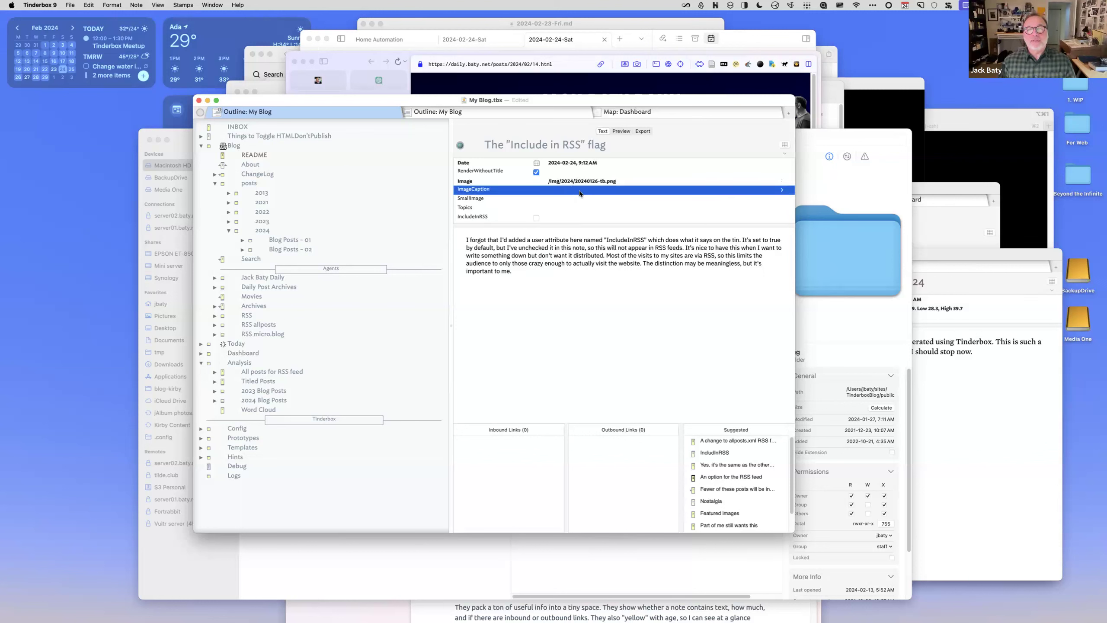
pyautogui.click(568, 201)
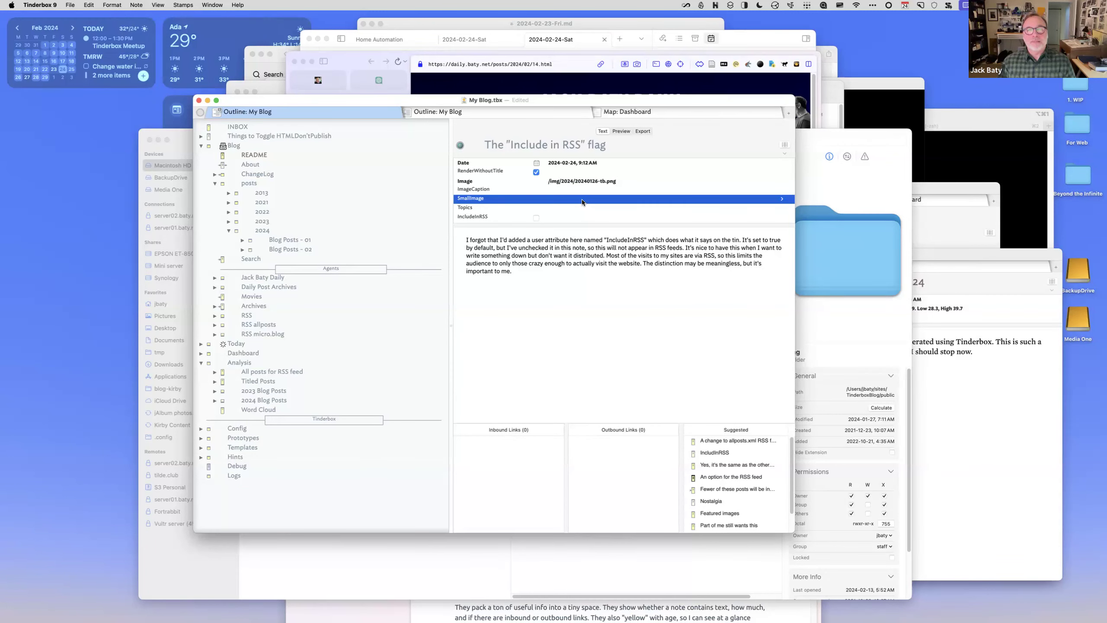
pyautogui.click(572, 254)
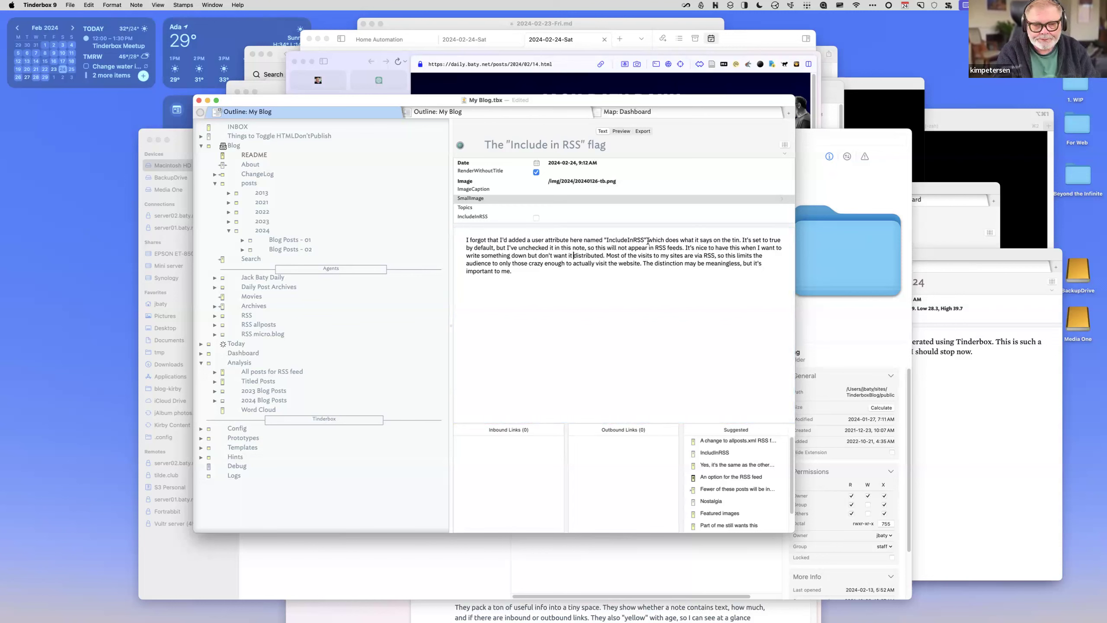
pyautogui.click(780, 197)
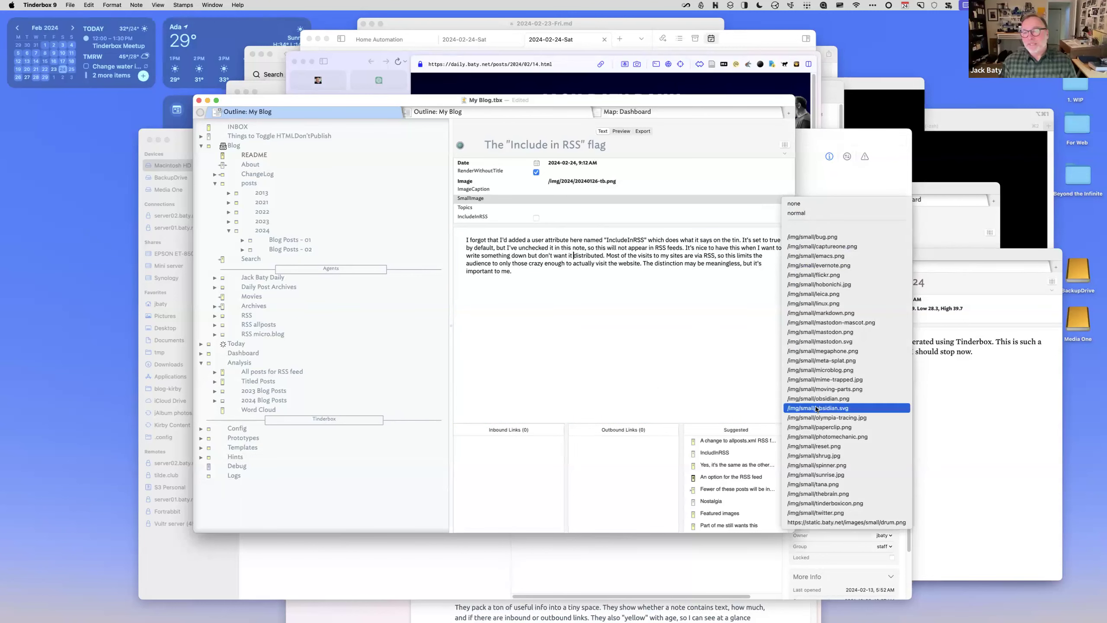
pyautogui.click(820, 503)
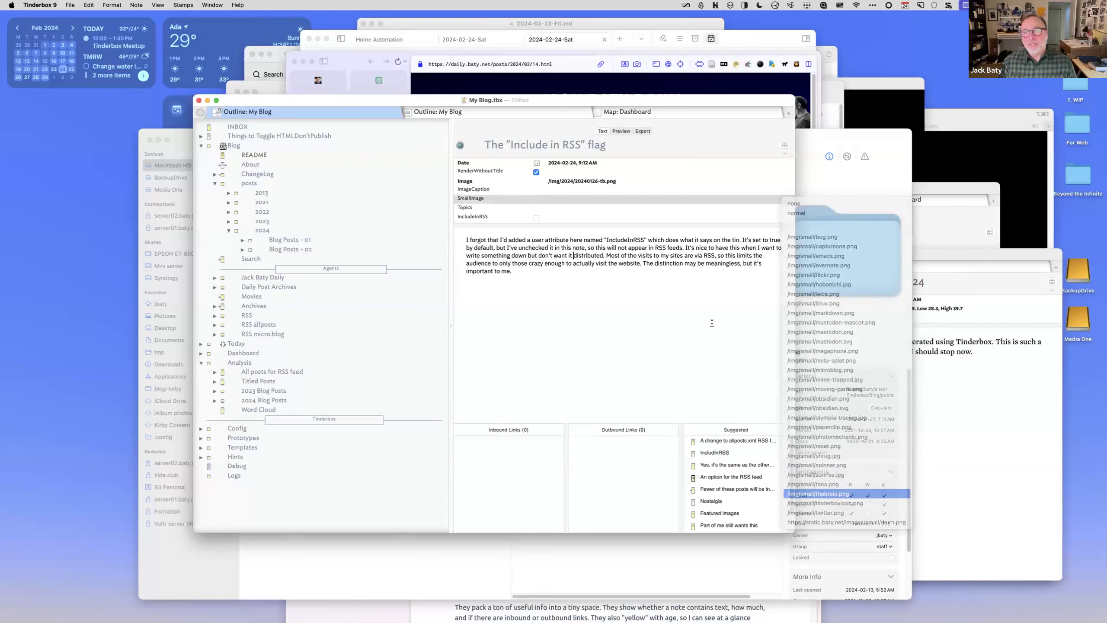
# - Export the blog, switch to Arc, and check the February 24 post's featured and small images on the local site
pyautogui.press('super+o')
pyautogui.press('Escape')
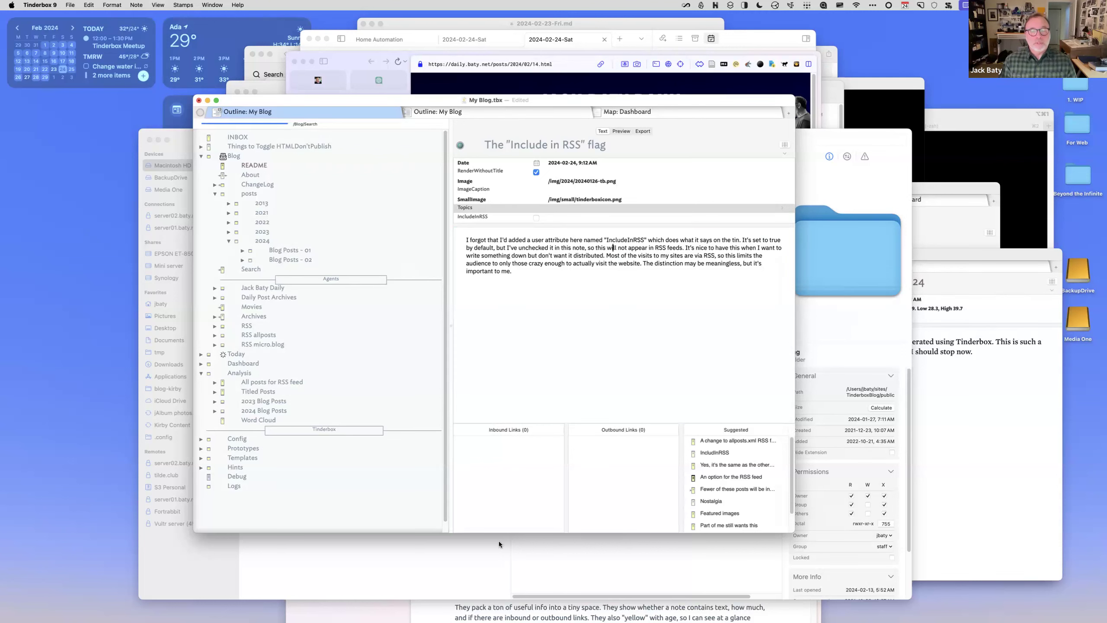
pyautogui.click(488, 615)
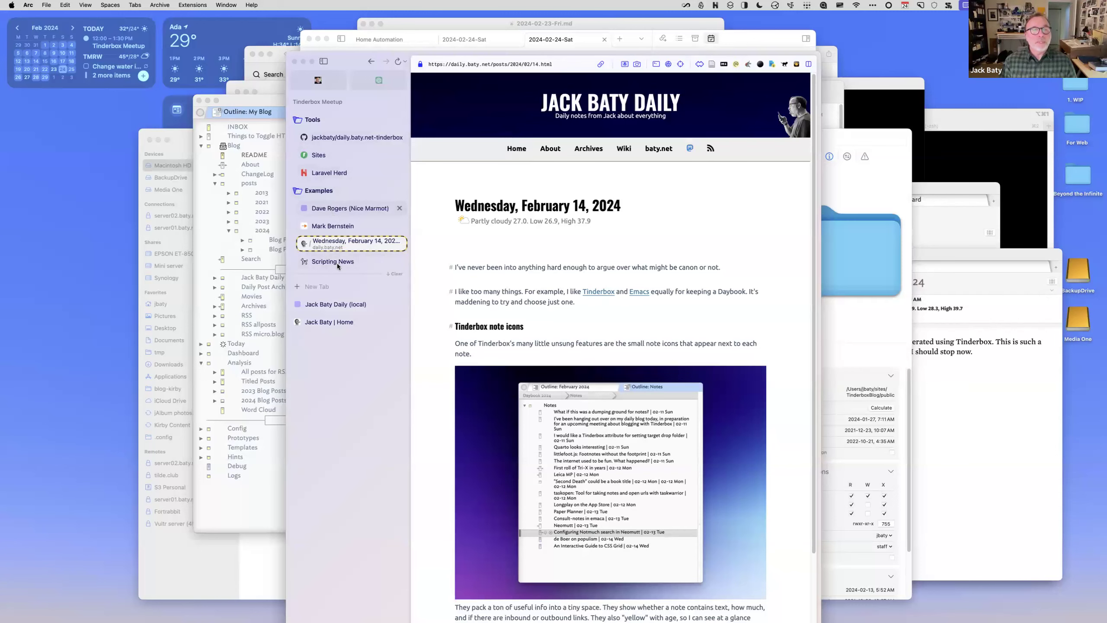
pyautogui.click(335, 304)
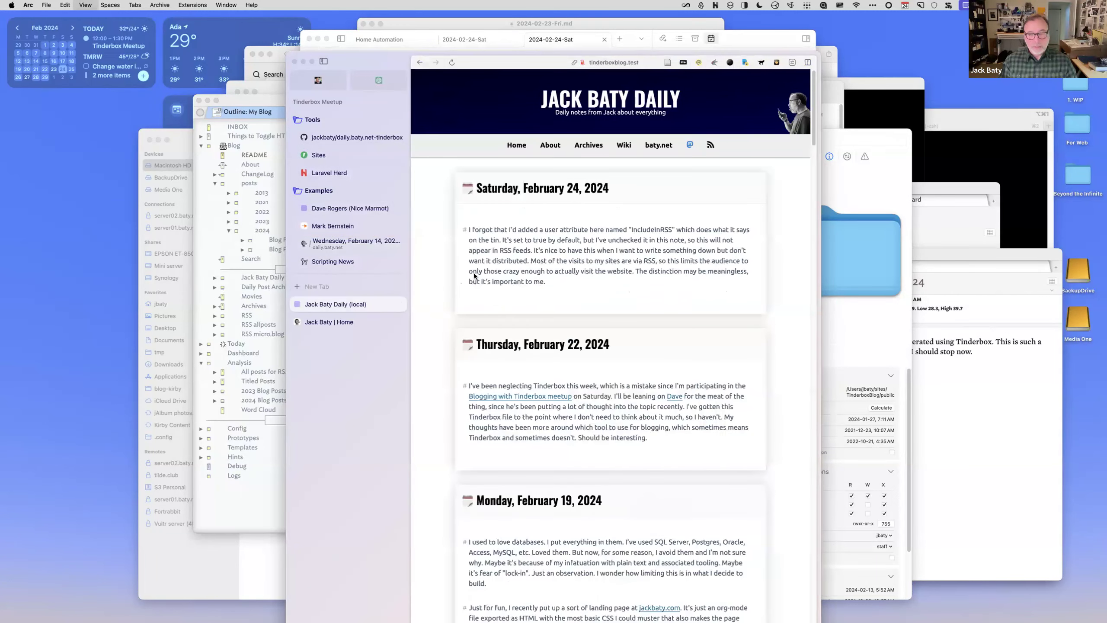
pyautogui.scroll(-5, 607, 289)
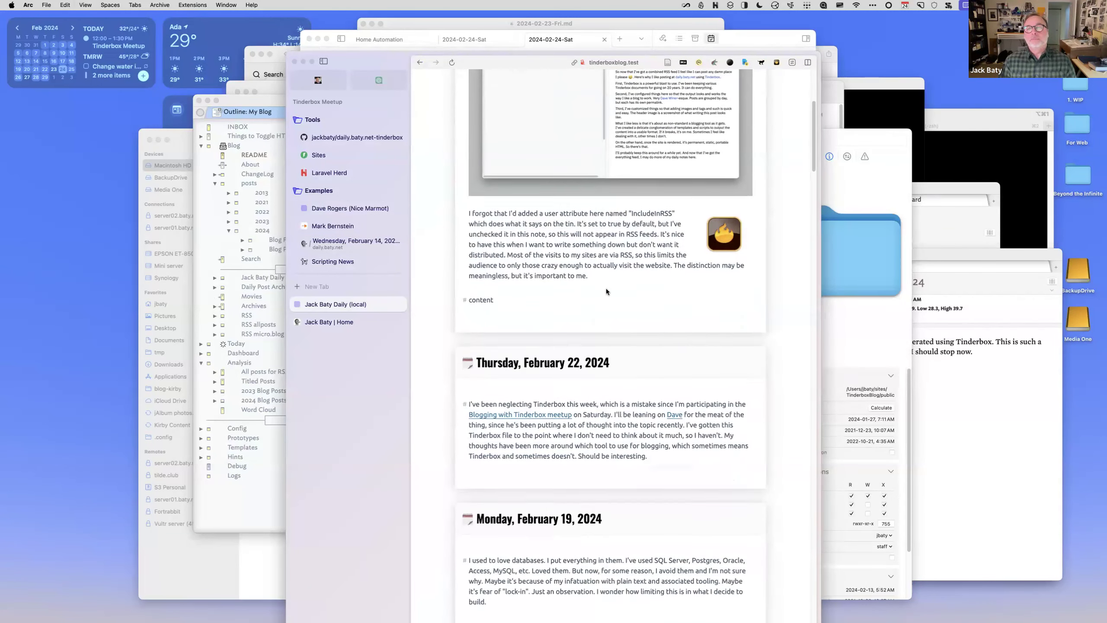
pyautogui.scroll(5, 605, 289)
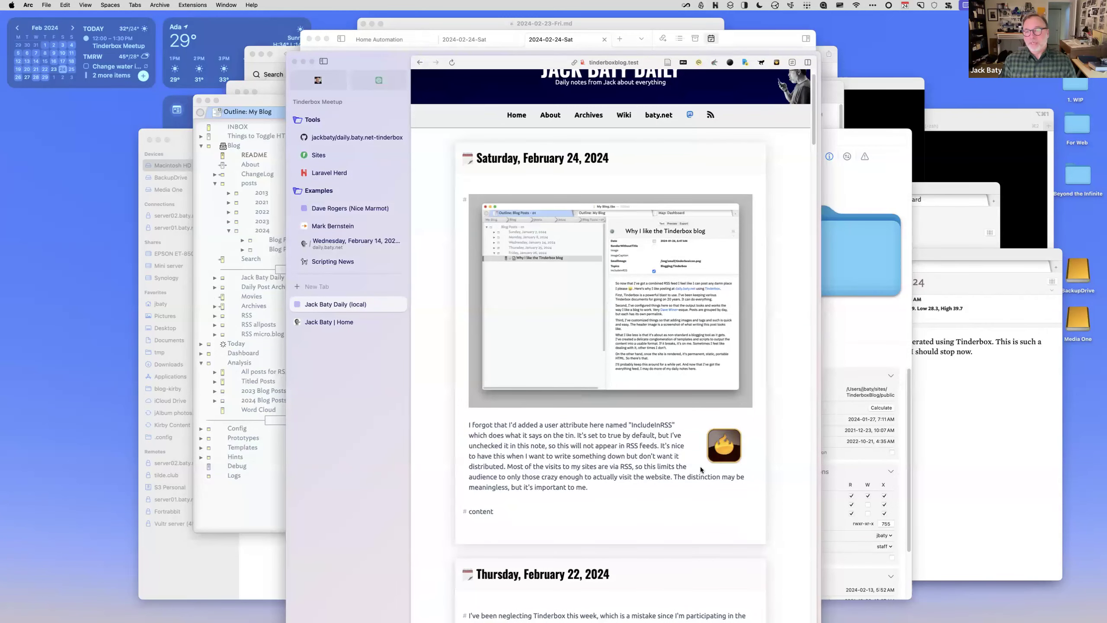
pyautogui.scroll(-3, 700, 445)
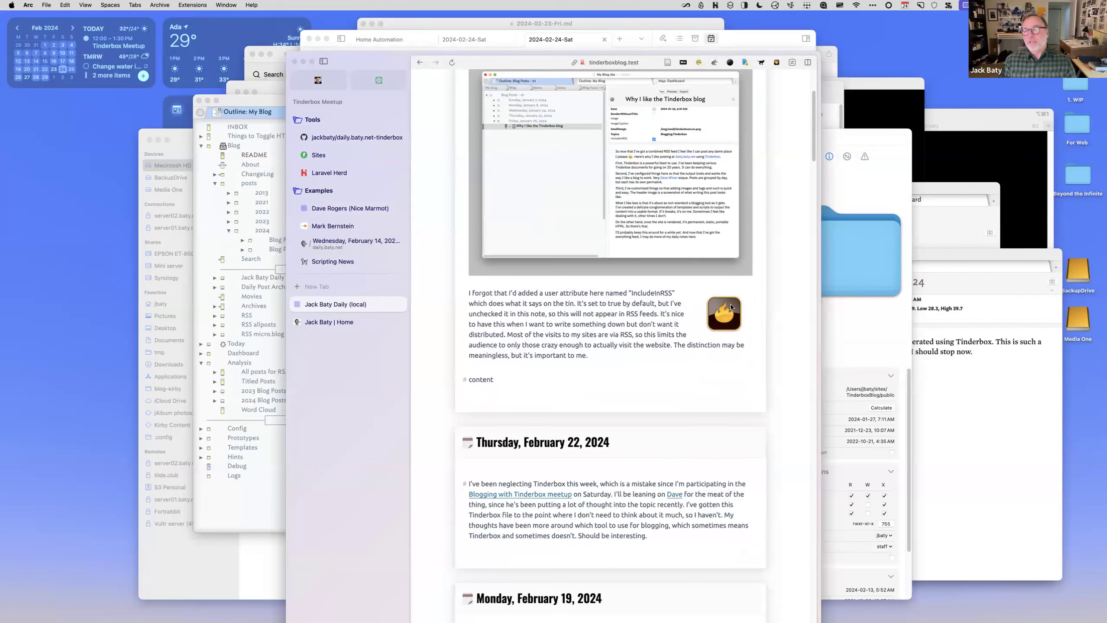
# - Look through the older February 2024 posts on the local site for their small icons, photos and captions
pyautogui.scroll(-10, 710, 316)
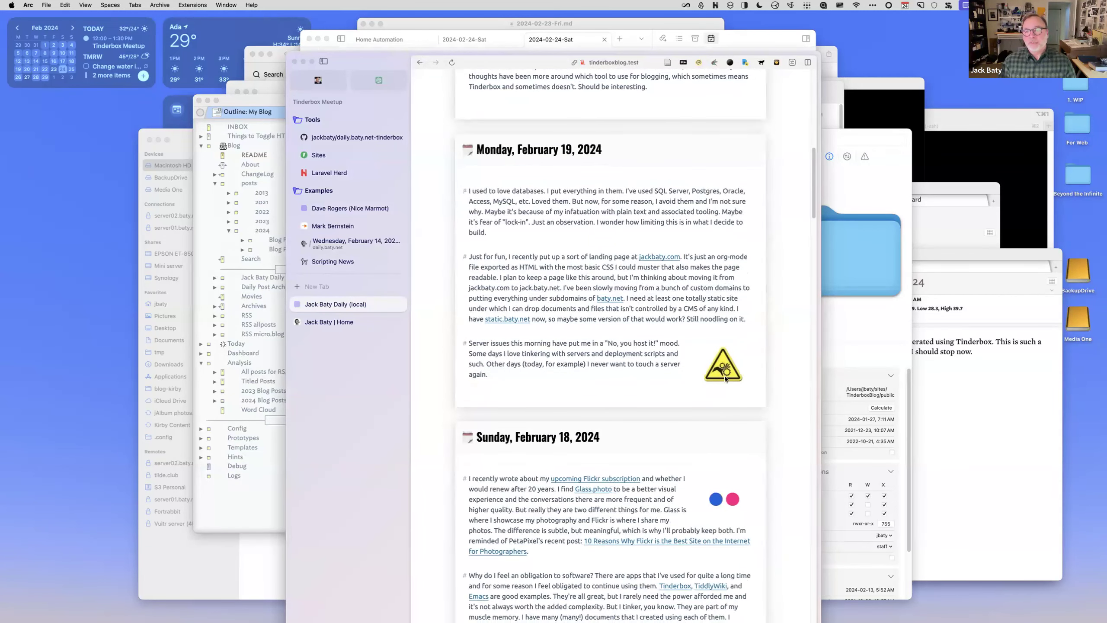
pyautogui.scroll(-4, 712, 397)
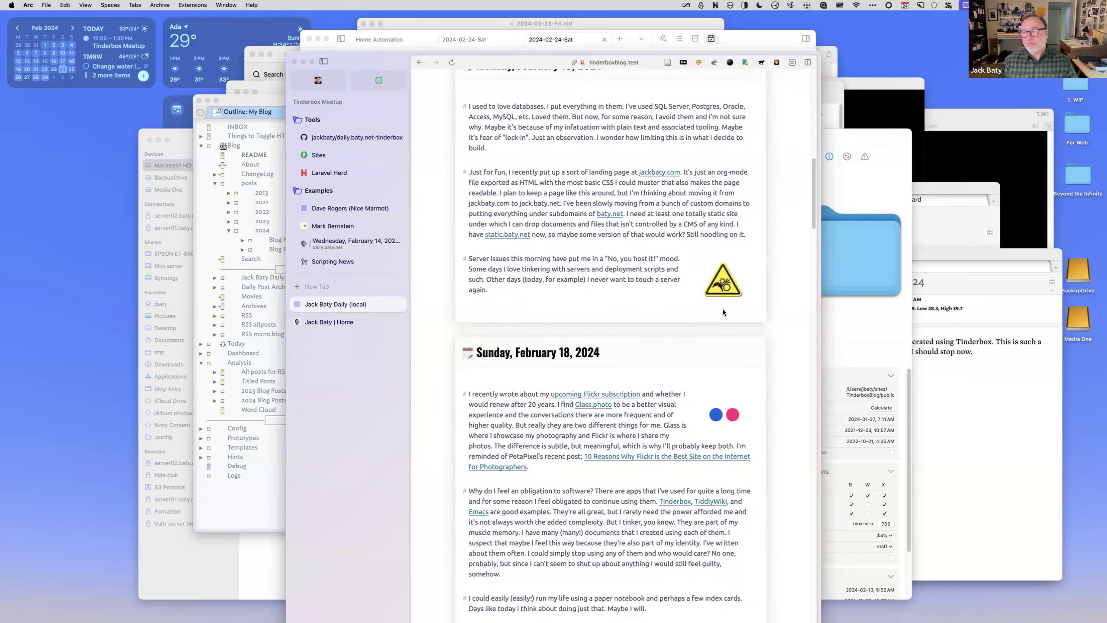
pyautogui.scroll(-10, 723, 307)
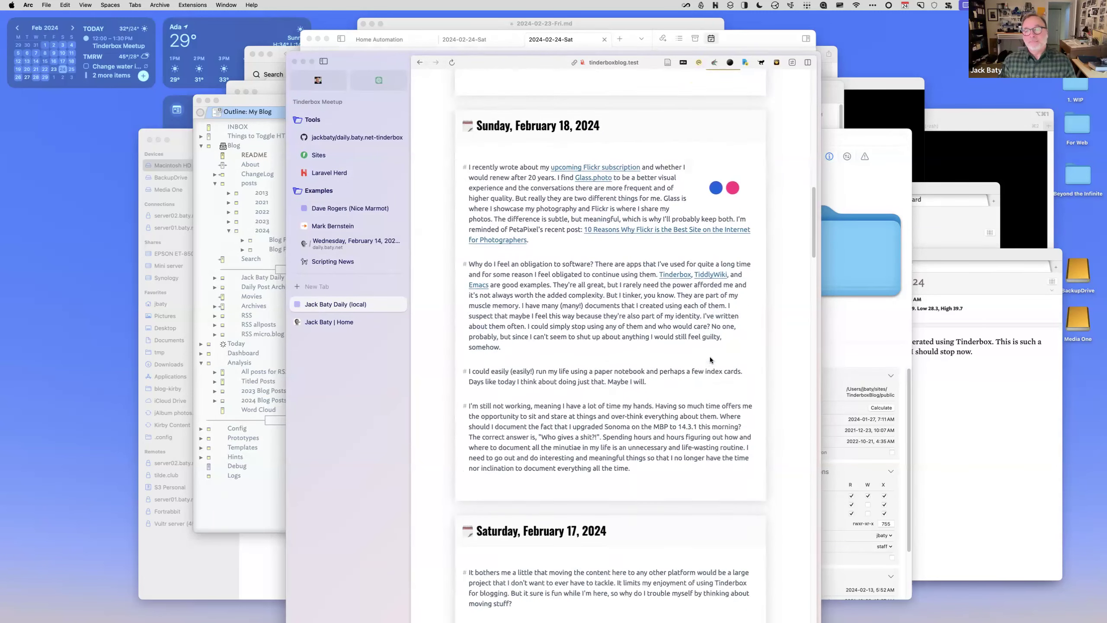
pyautogui.scroll(-17, 709, 356)
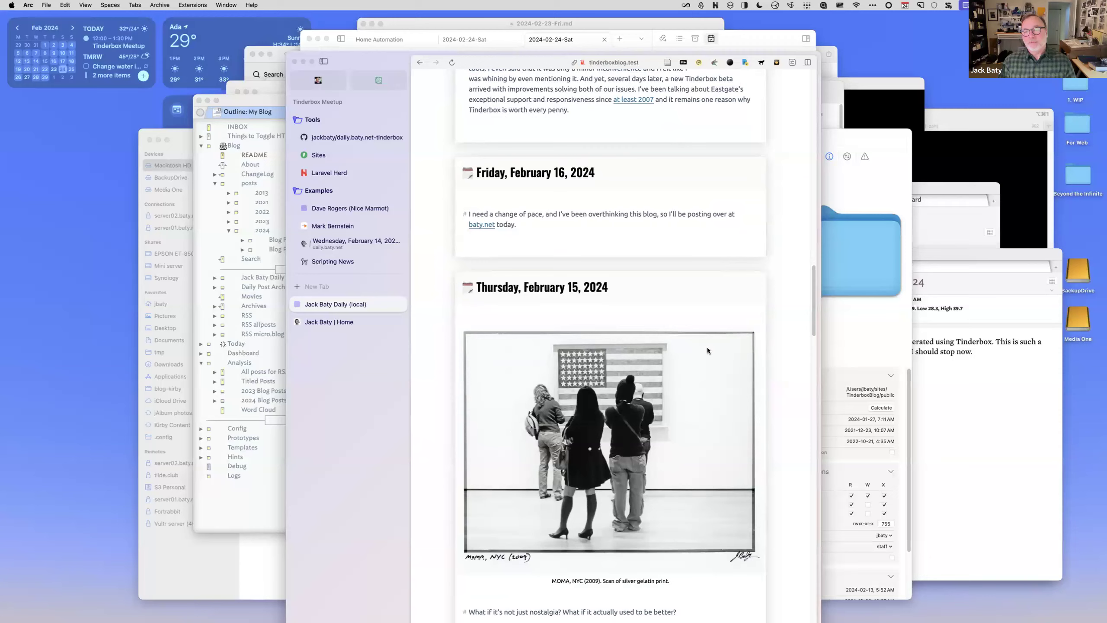
pyautogui.scroll(-10, 706, 349)
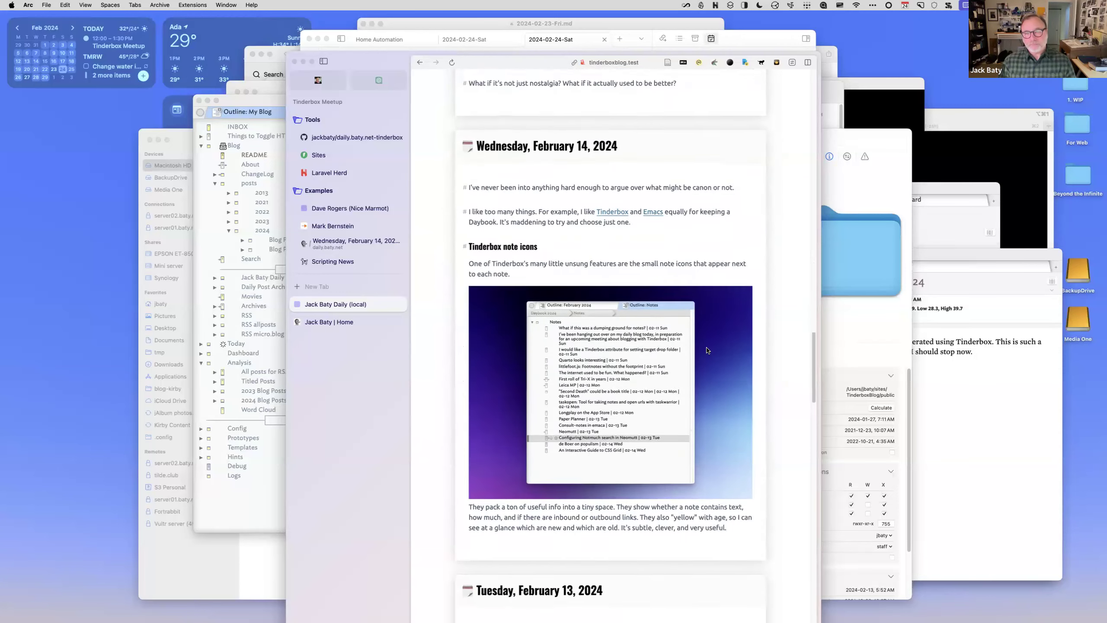
pyautogui.scroll(20, 706, 347)
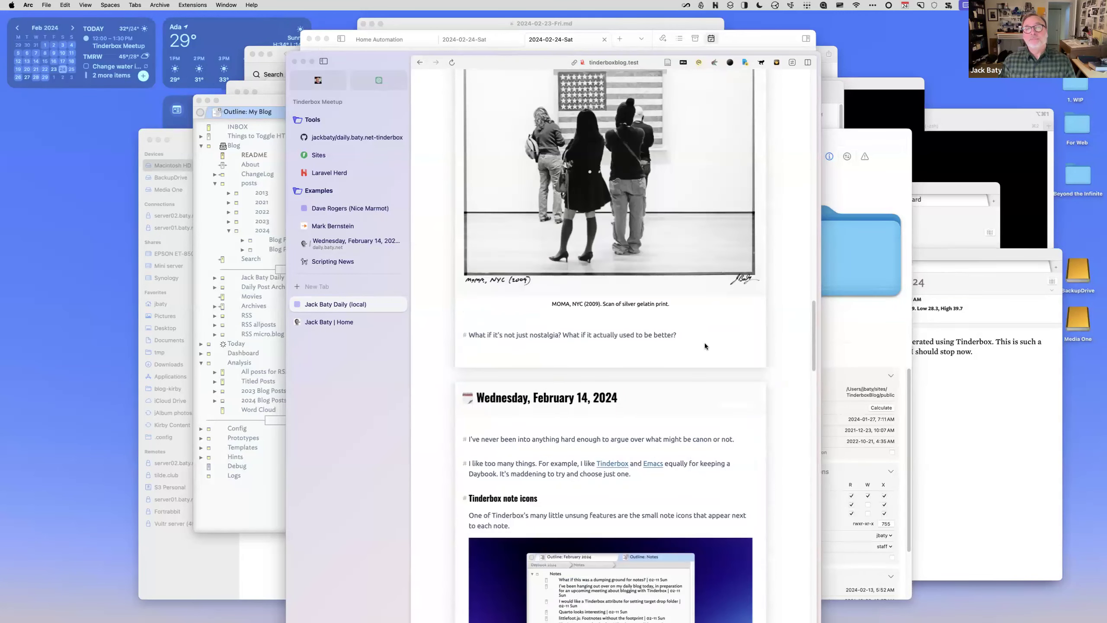
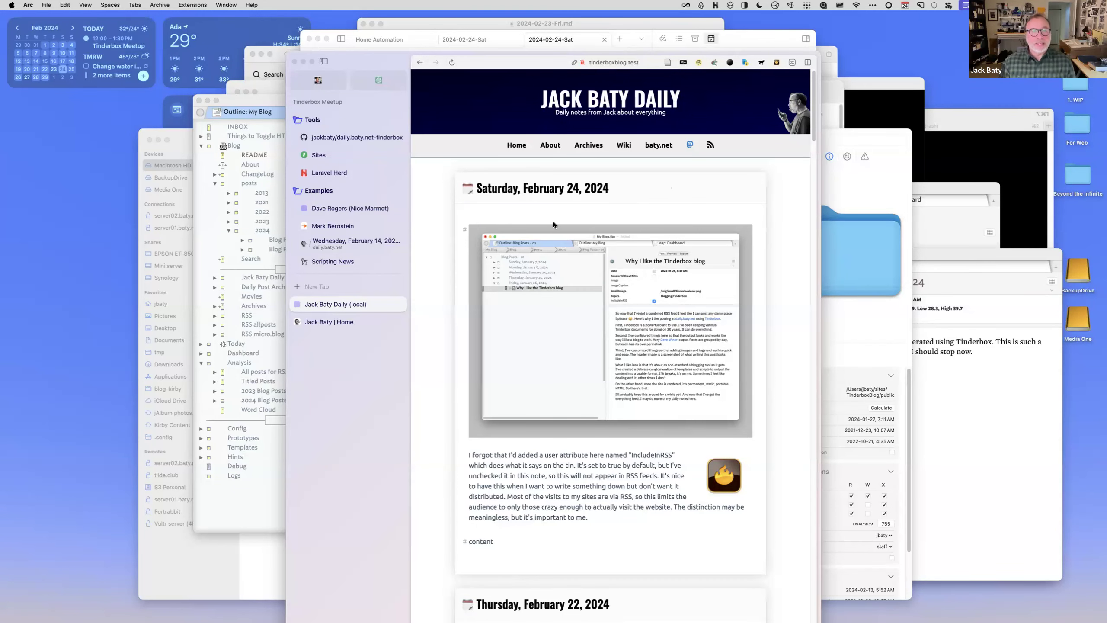
# - Back in Tinderbox, examine the HTML export code of the "Include in RSS" flag post, then return to its text
pyautogui.click(265, 101)
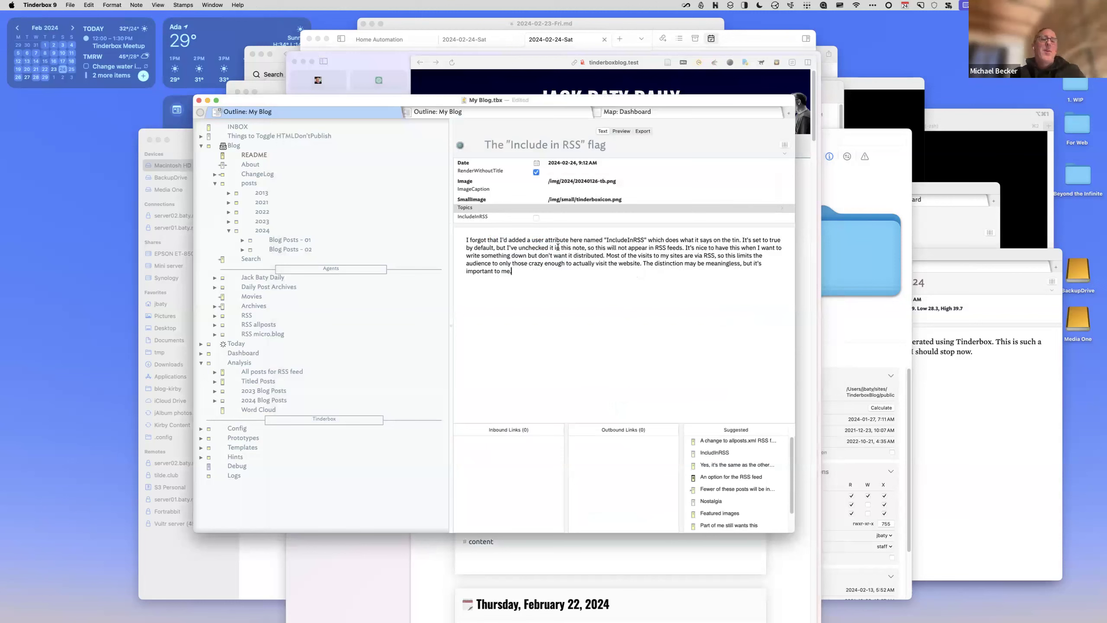
pyautogui.click(643, 131)
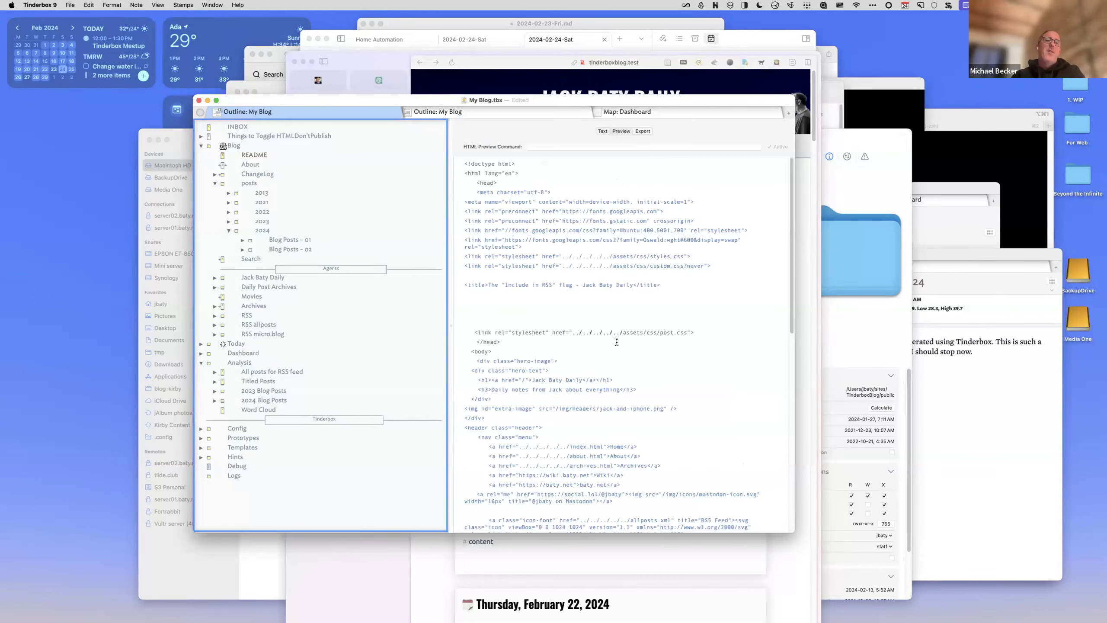
pyautogui.scroll(-3, 616, 355)
pyautogui.scroll(-1, 615, 355)
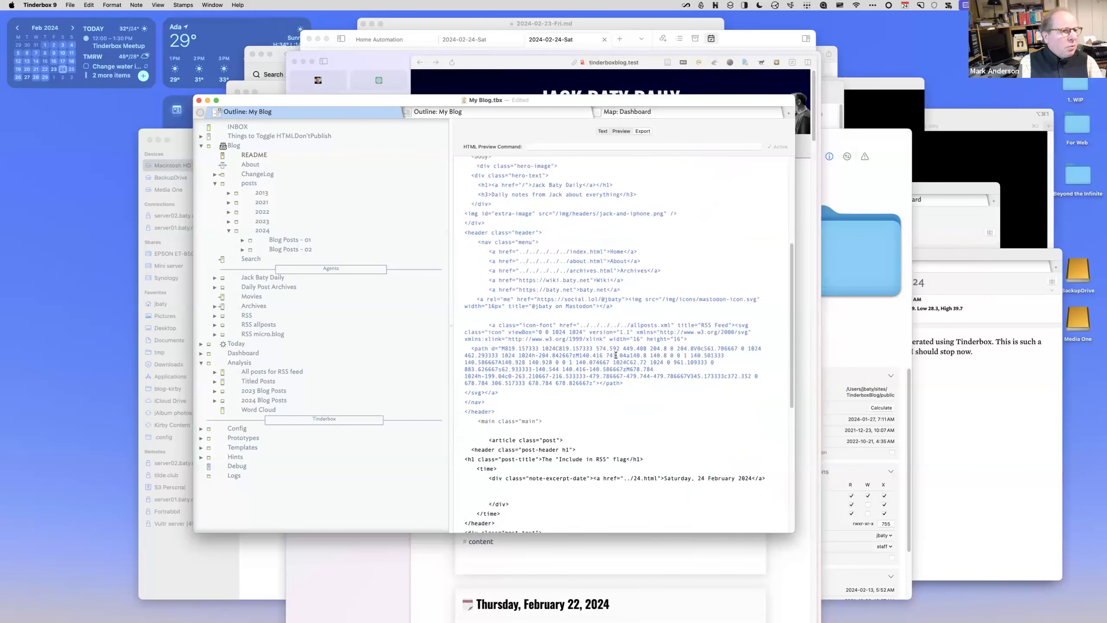
pyautogui.scroll(10, 616, 355)
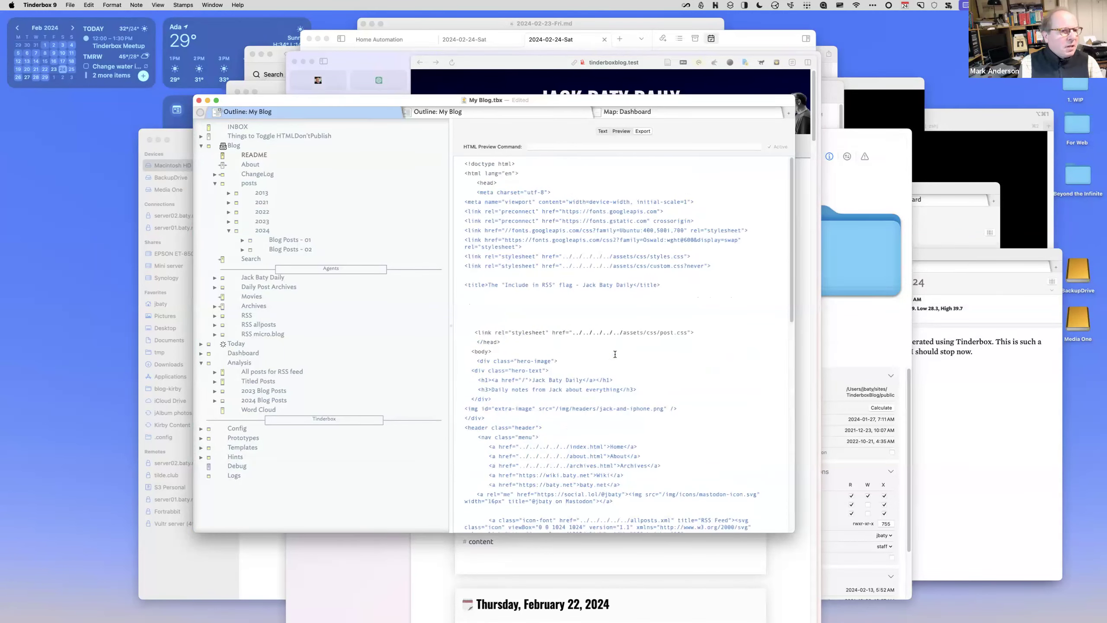
pyautogui.click(606, 131)
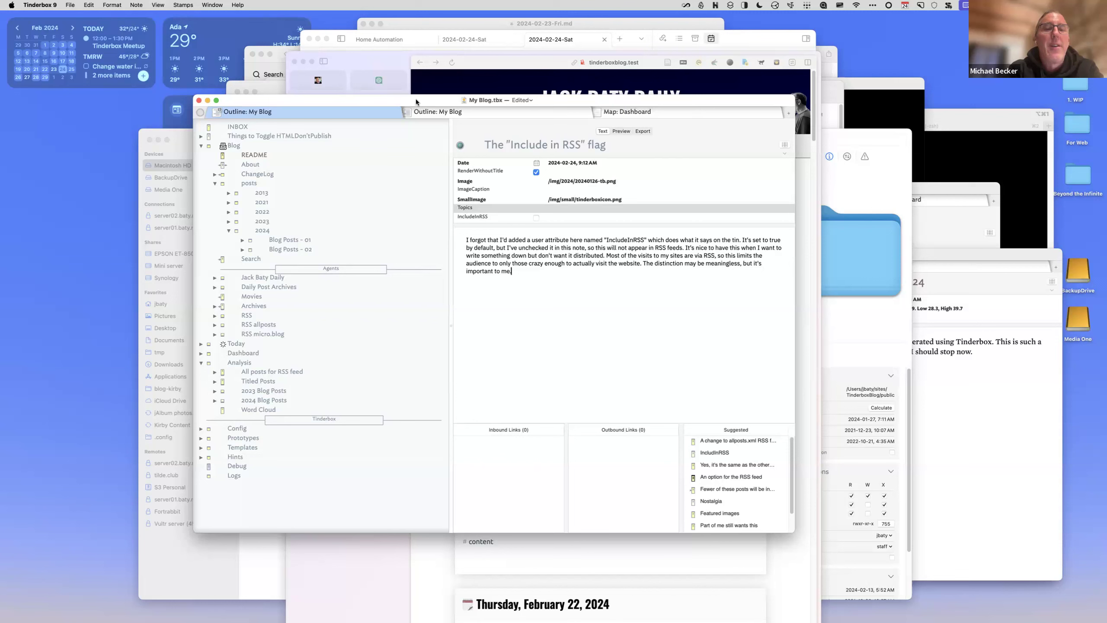
pyautogui.press('super+s')
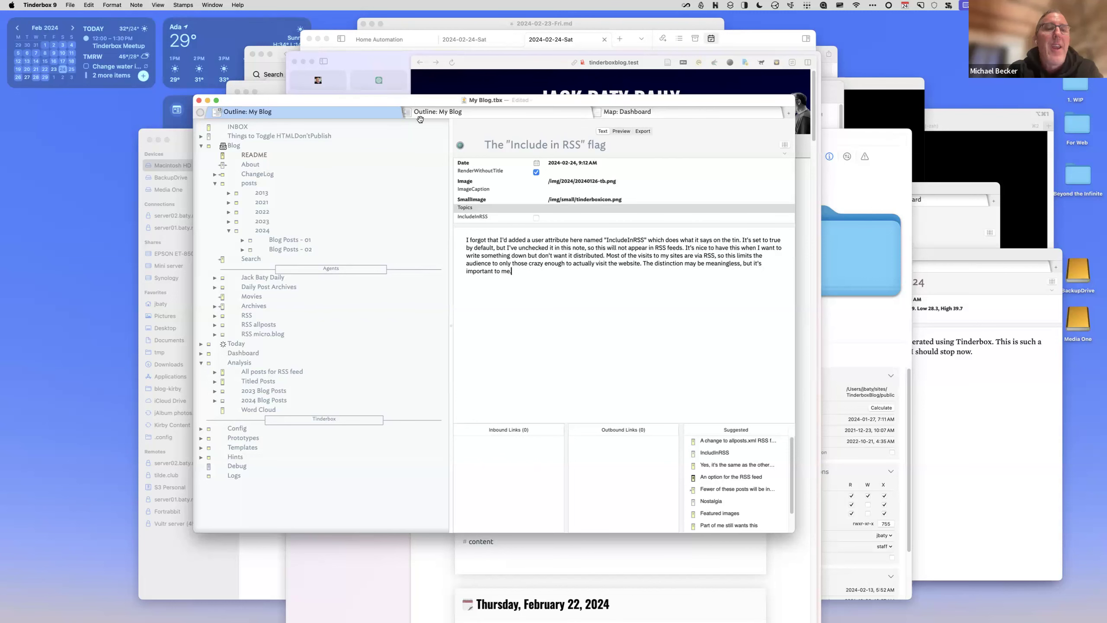
# - Bring the KirbyCMS.tbx document forward, move its window clear to view its outline, and return to My Blog.tbx
pyautogui.moveTo(434, 100); pyautogui.dragTo(444, 93)
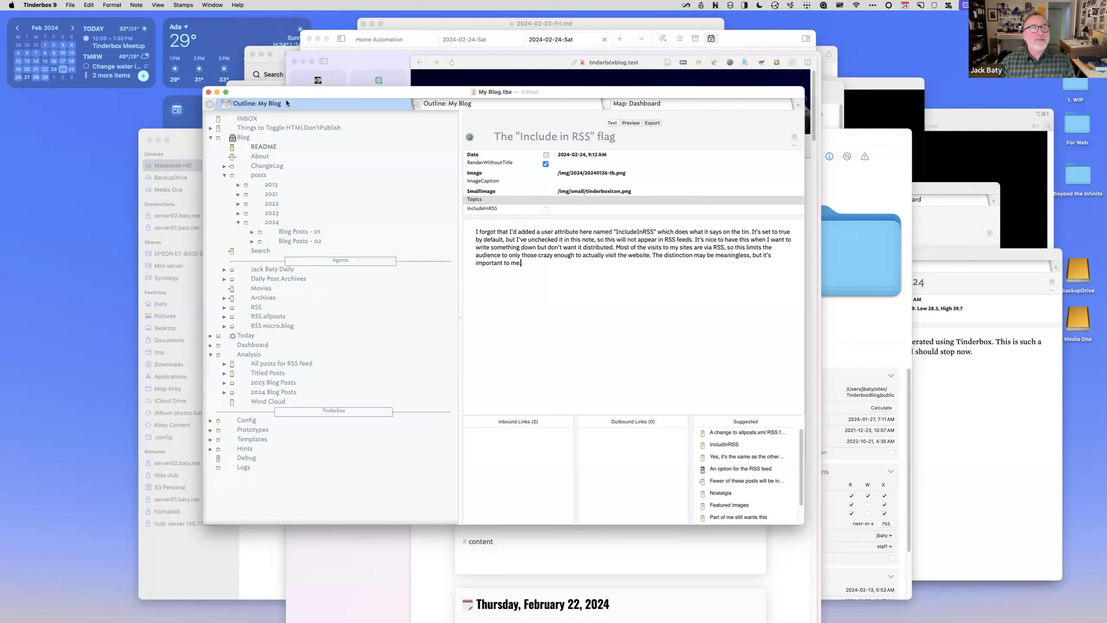
pyautogui.click(215, 4)
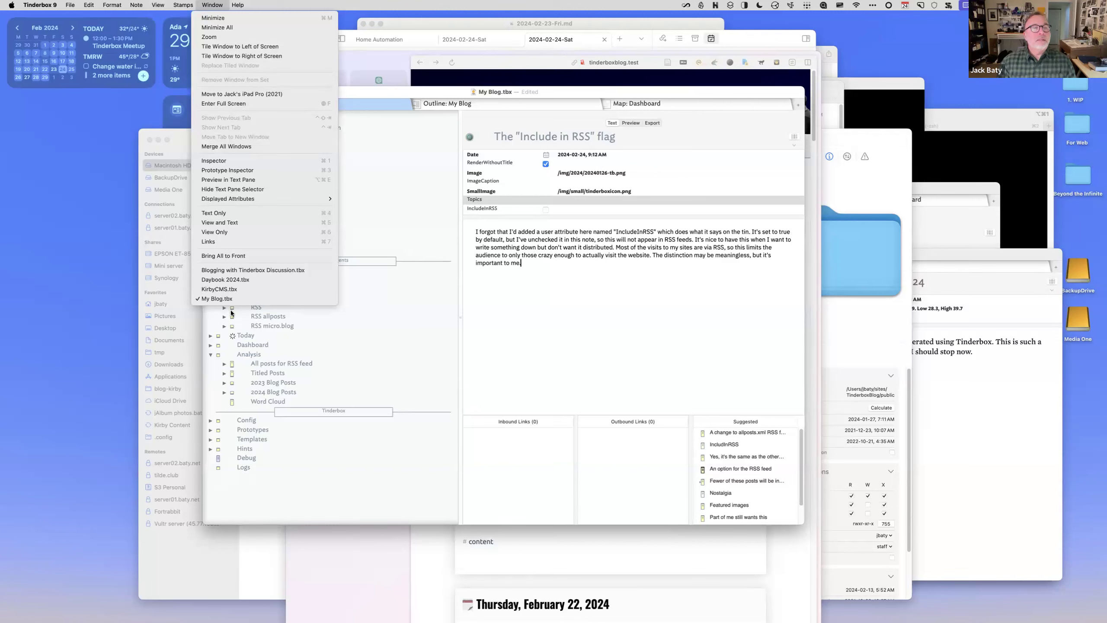
pyautogui.click(270, 288)
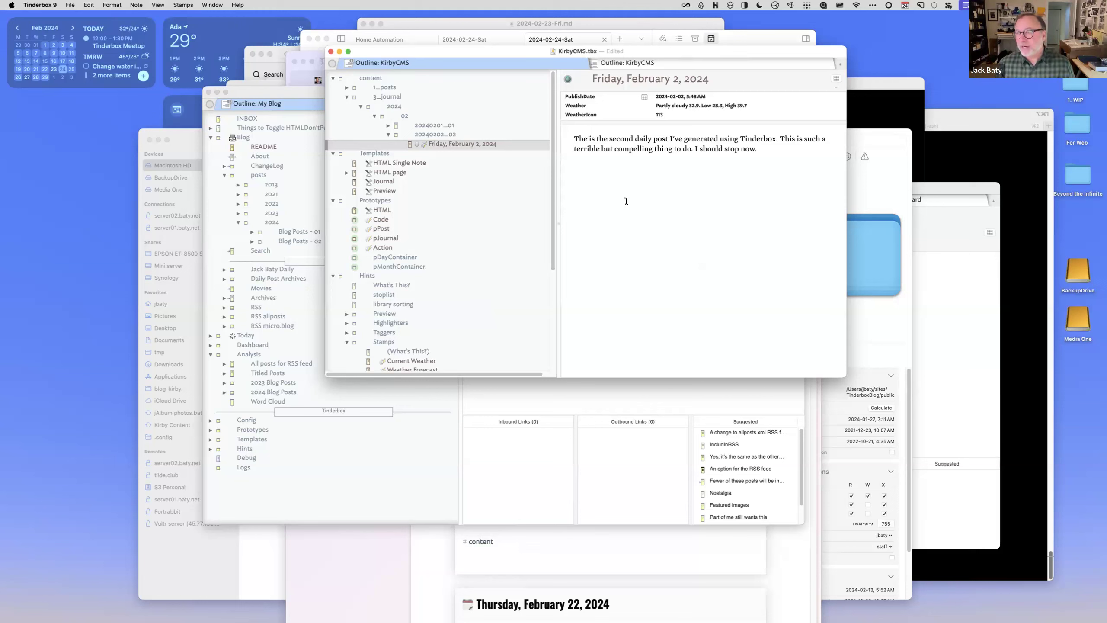
pyautogui.moveTo(645, 50); pyautogui.dragTo(714, 212)
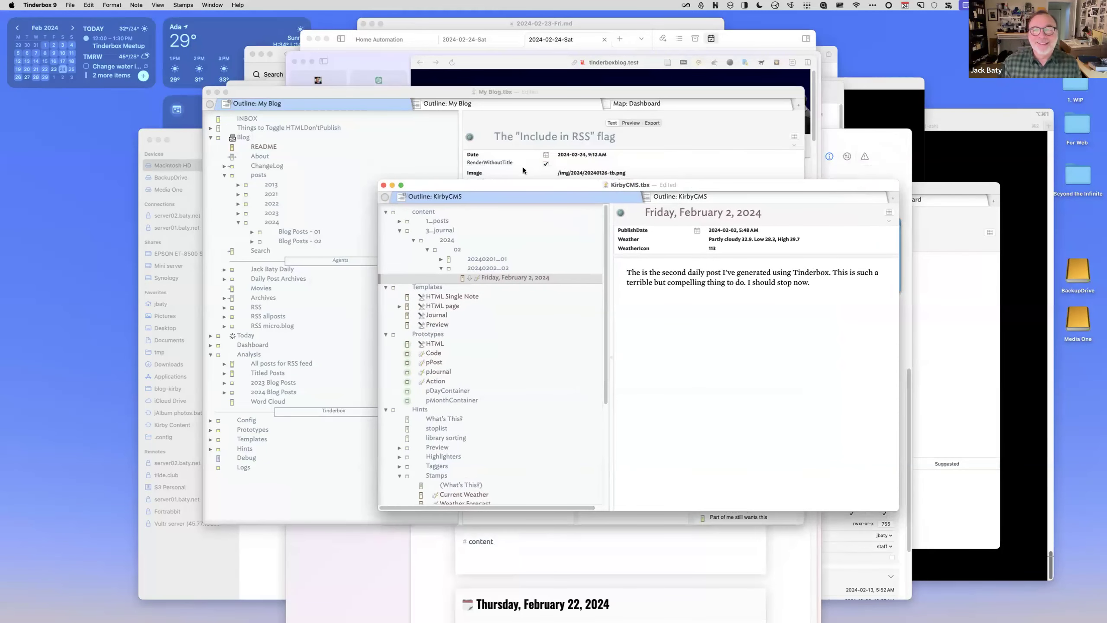
pyautogui.moveTo(514, 187); pyautogui.dragTo(513, 197)
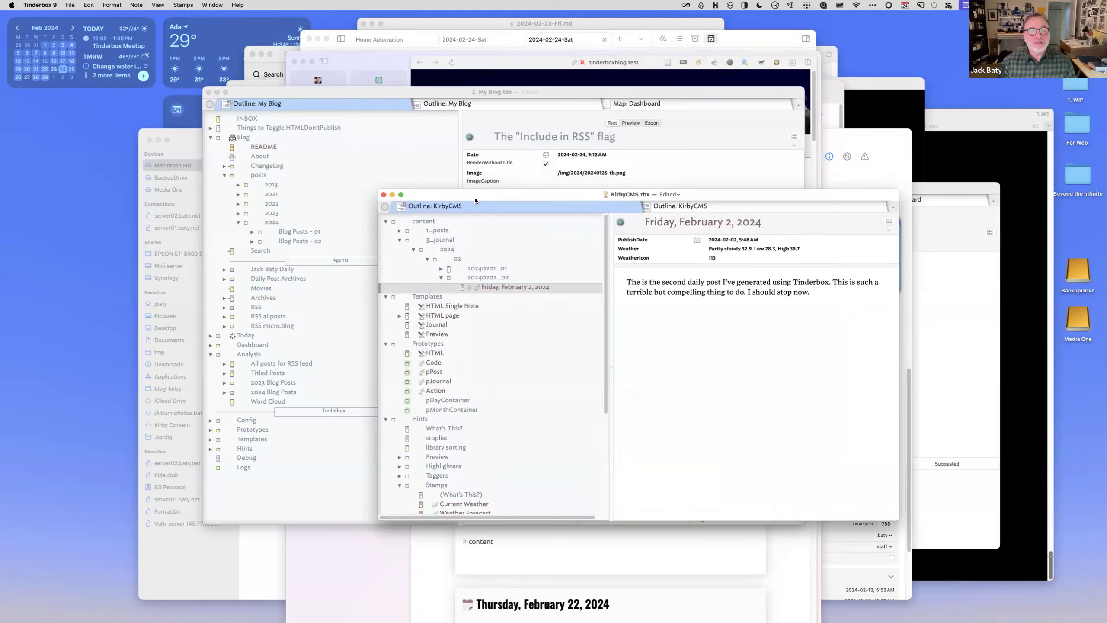
pyautogui.click(408, 90)
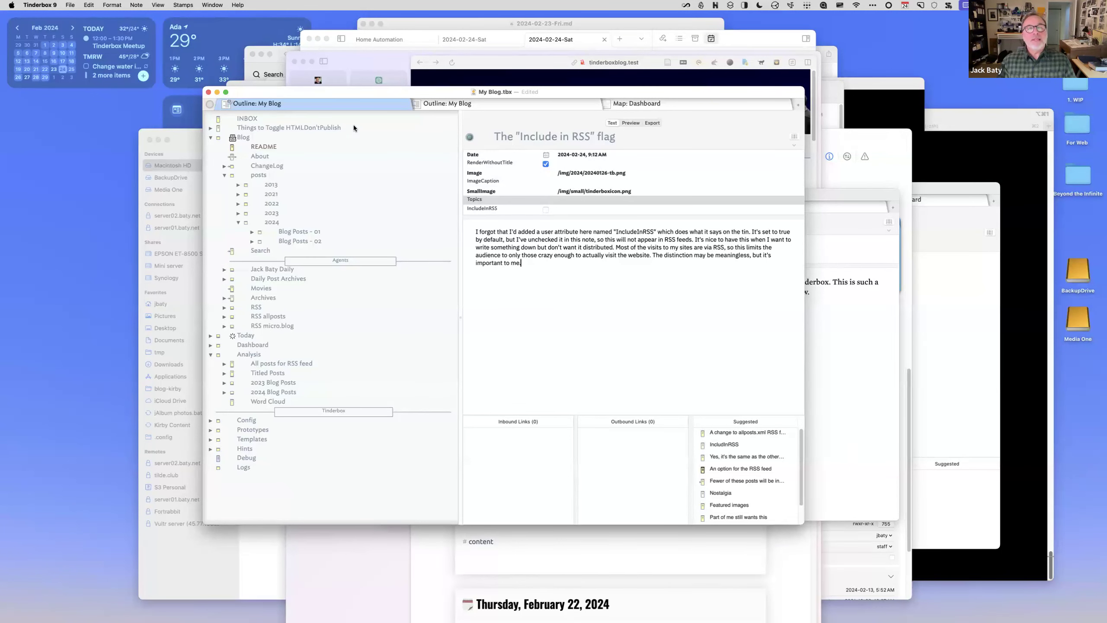
pyautogui.moveTo(351, 92)
pyautogui.mouseDown()
pyautogui.moveTo(350, 74)
pyautogui.moveTo(362, 85)
pyautogui.mouseUp()
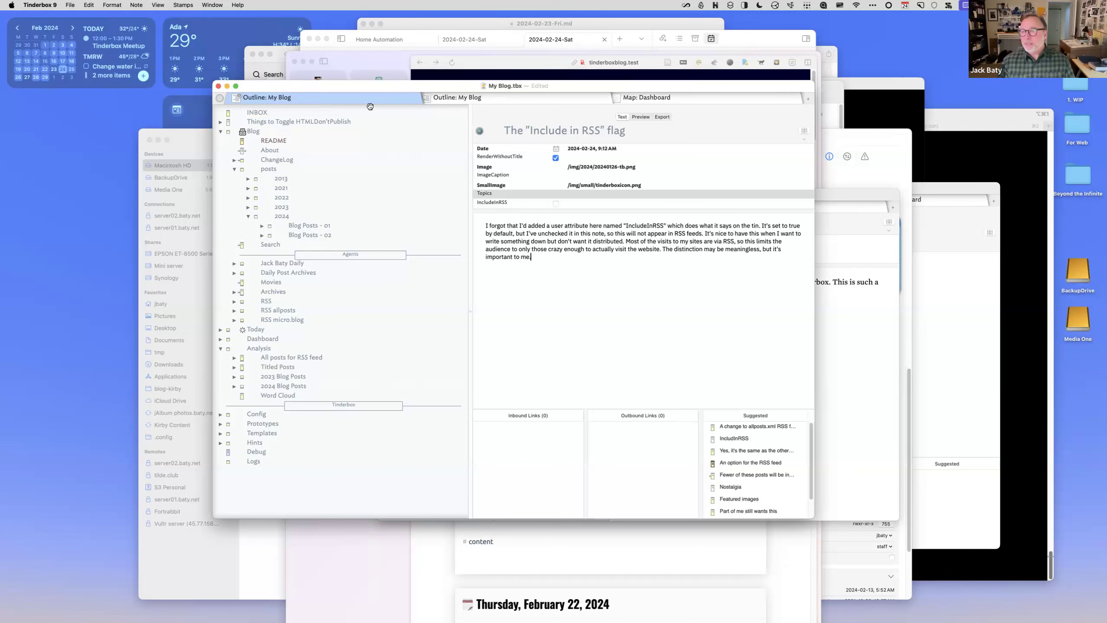
pyautogui.moveTo(379, 84); pyautogui.dragTo(386, 89)
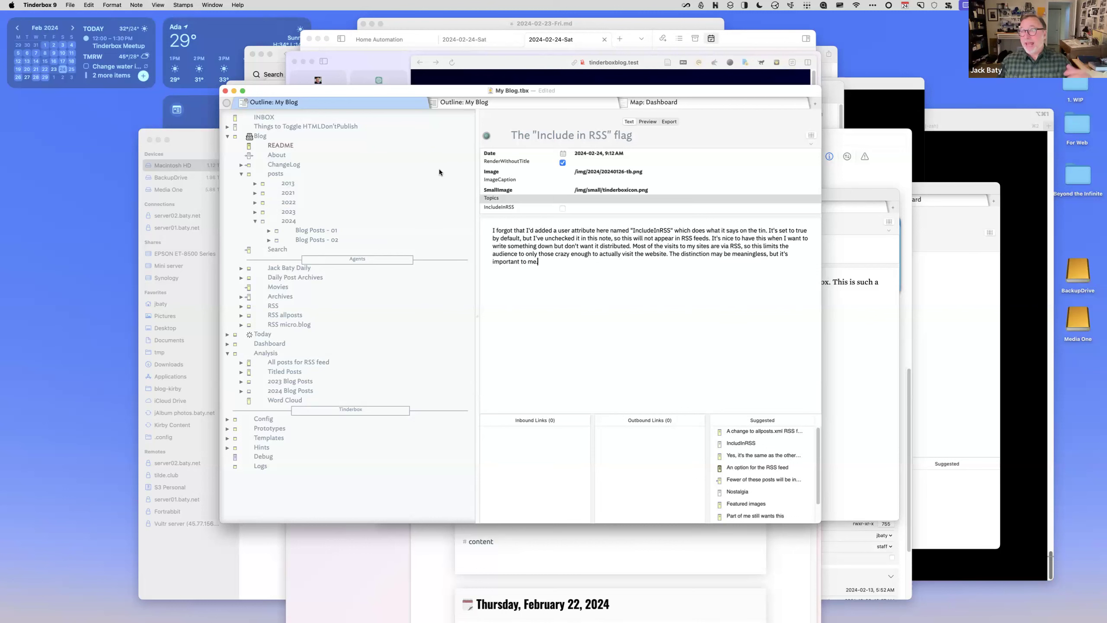
pyautogui.moveTo(400, 89); pyautogui.dragTo(415, 84)
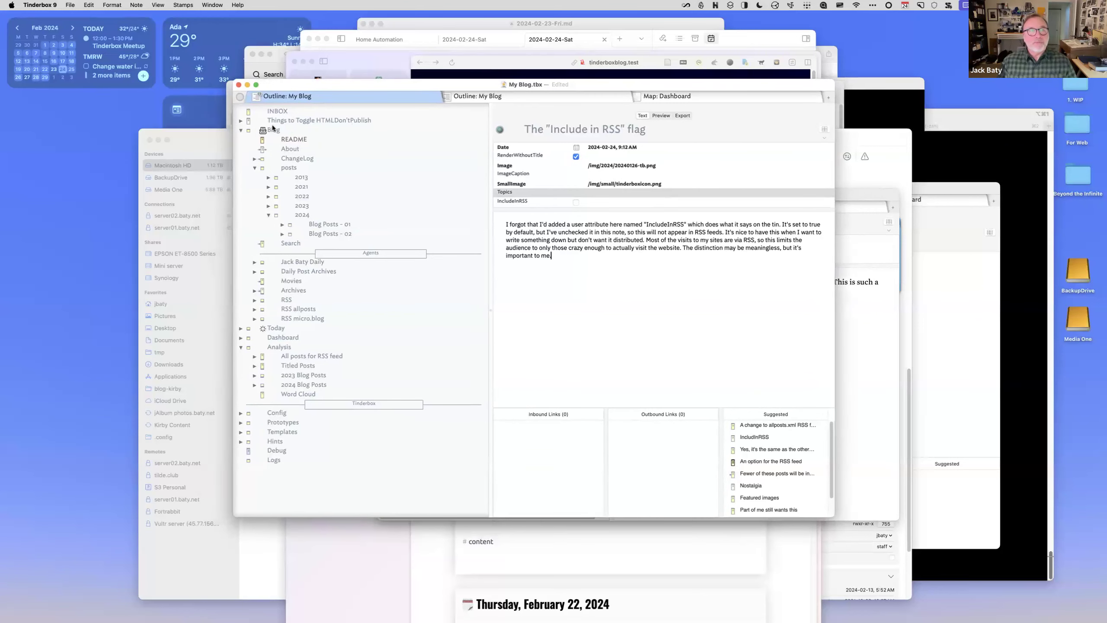
# - Expand "Things to Toggle HTMLDon'tPublish", select its aliases from 2013 through Search, and review the Export and Don't Export stamps
pyautogui.click(241, 121)
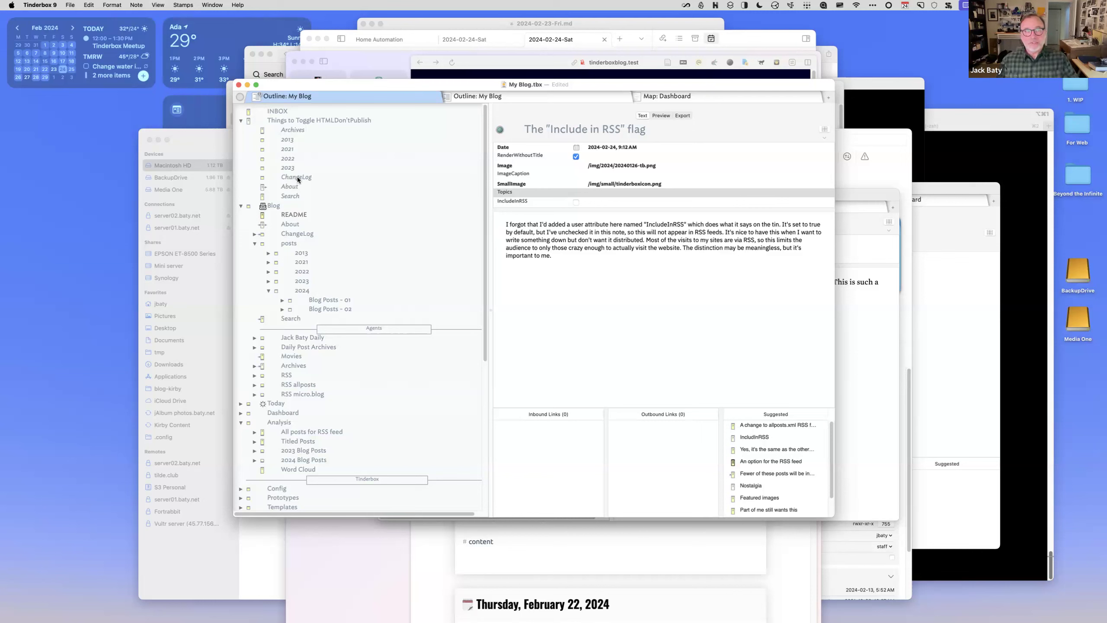
pyautogui.click(292, 143)
pyautogui.keyDown('shift'); pyautogui.click(289, 196); pyautogui.keyUp('shift')
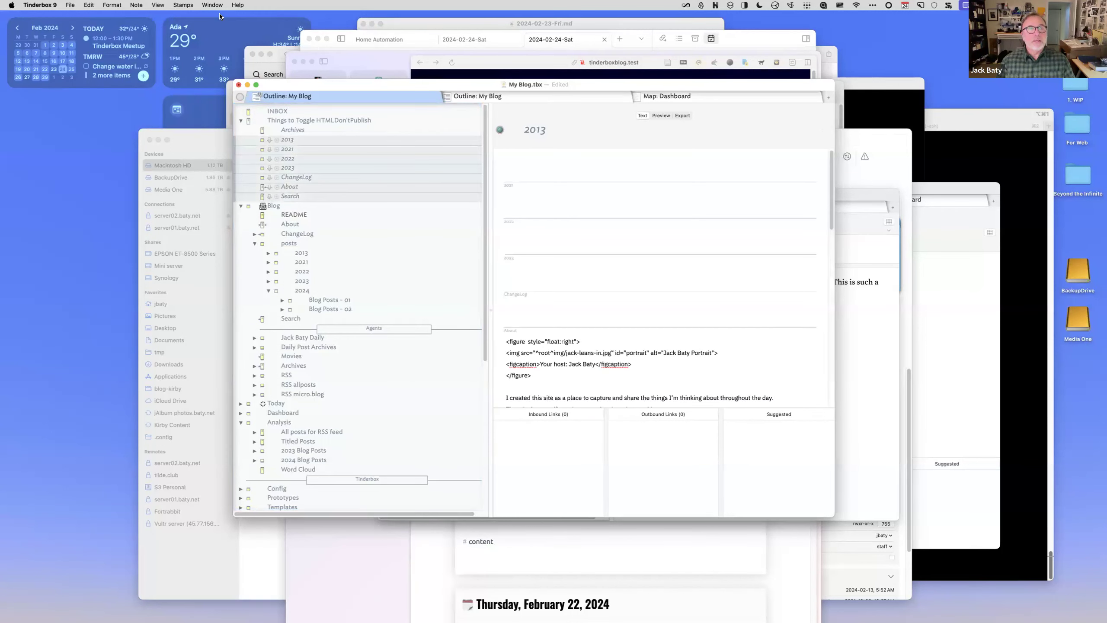
pyautogui.click(178, 5)
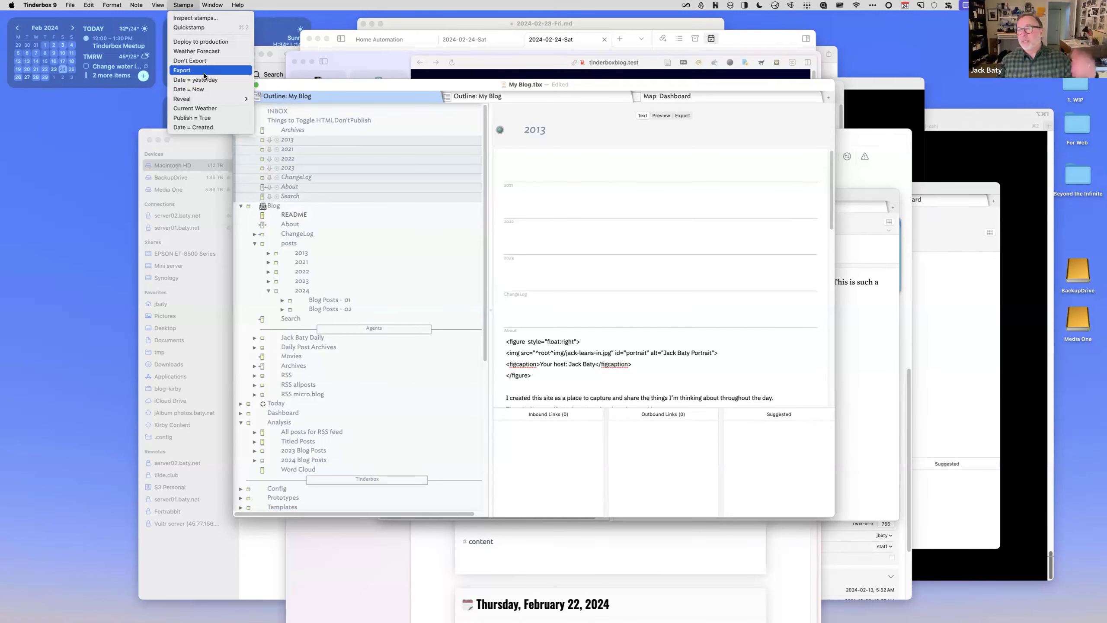
pyautogui.click(193, 4)
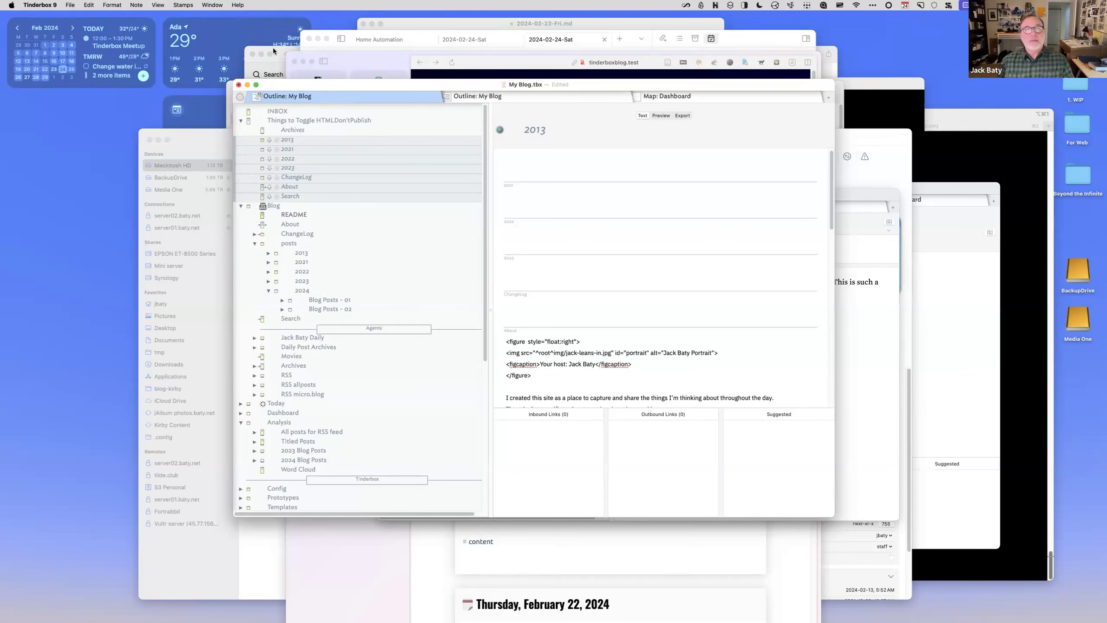
# - View the README note and expand Blog Posts - 02 to look over the February 2024 daily containers
pyautogui.click(318, 213)
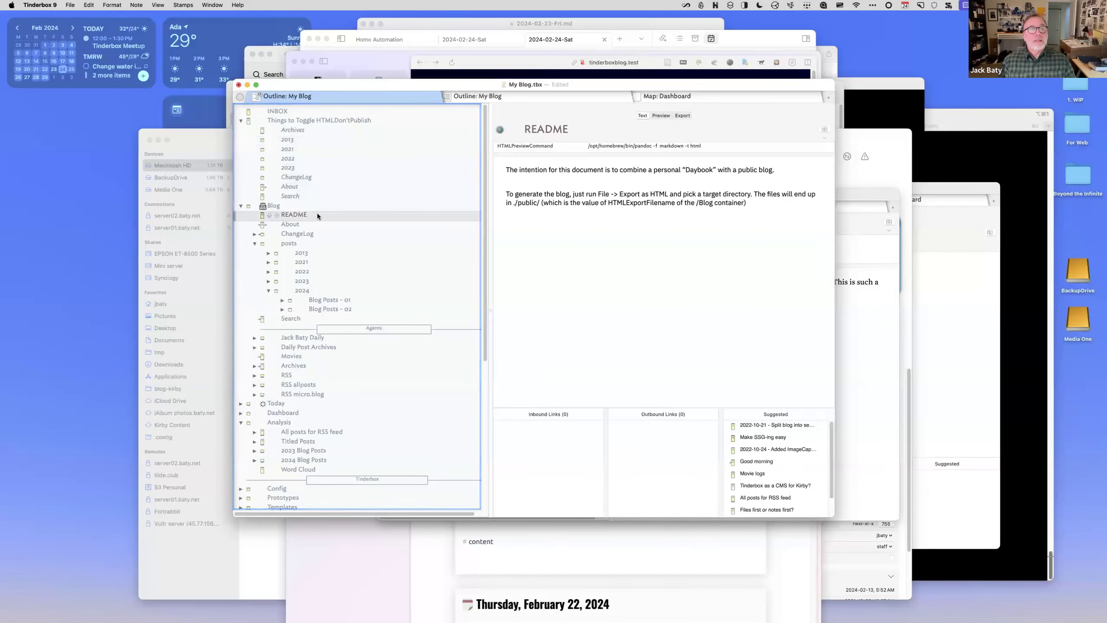
pyautogui.click(282, 308)
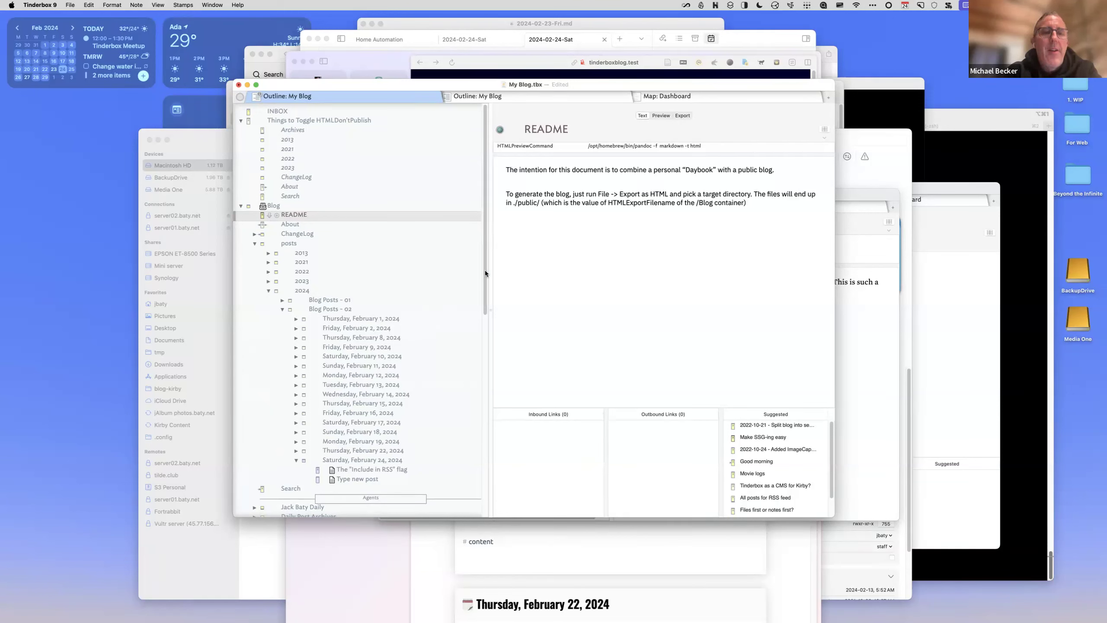
pyautogui.scroll(-1, 484, 283)
pyautogui.scroll(-5, 486, 342)
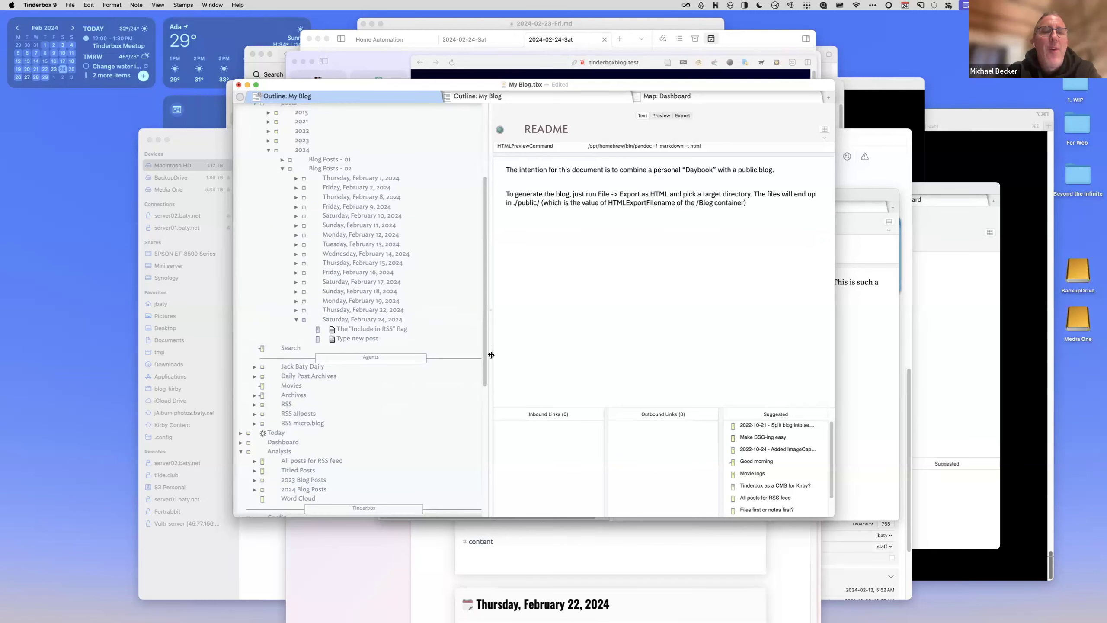
pyautogui.scroll(3, 486, 354)
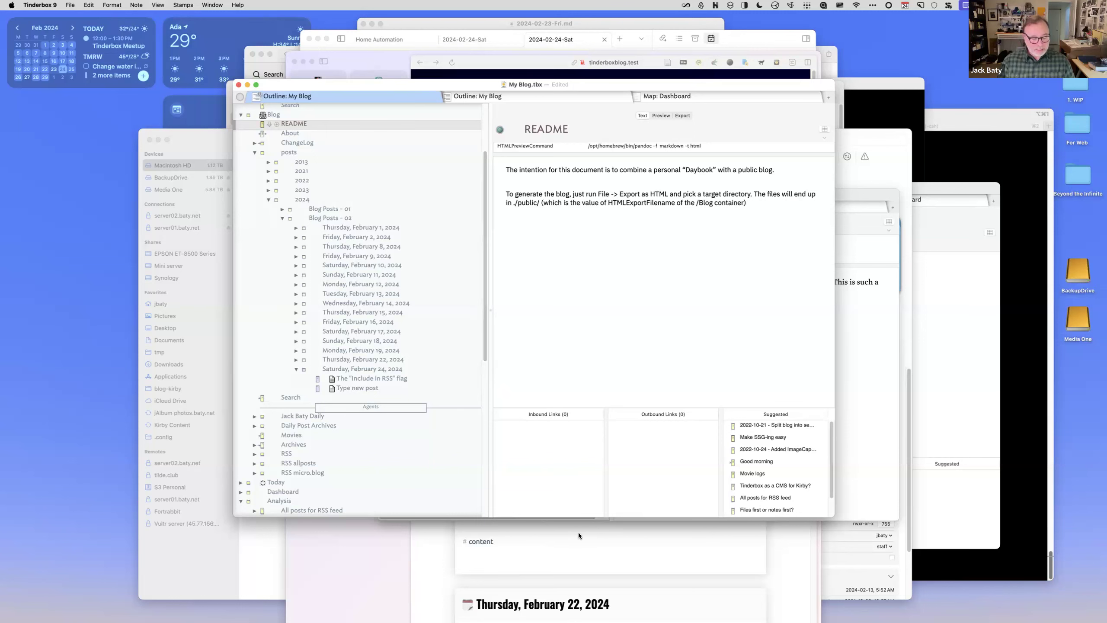
# - Switch to ForkLift and move its window so the TinderboxBlog folder listing is fully in view
pyautogui.press('super+Tab')
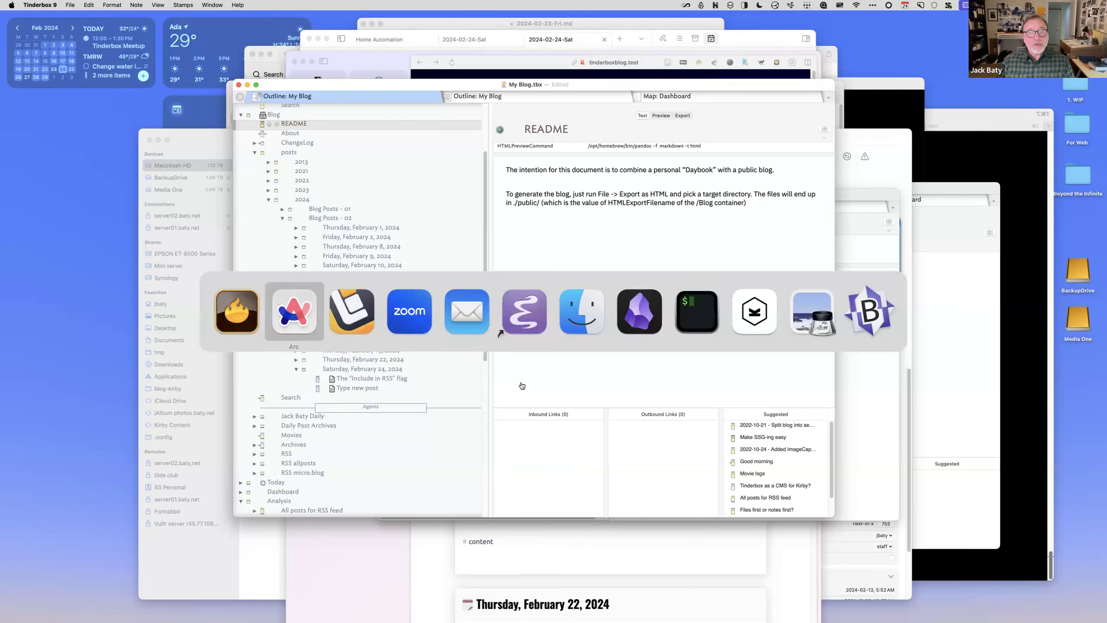
pyautogui.click(355, 319)
pyautogui.moveTo(457, 136); pyautogui.dragTo(446, 92)
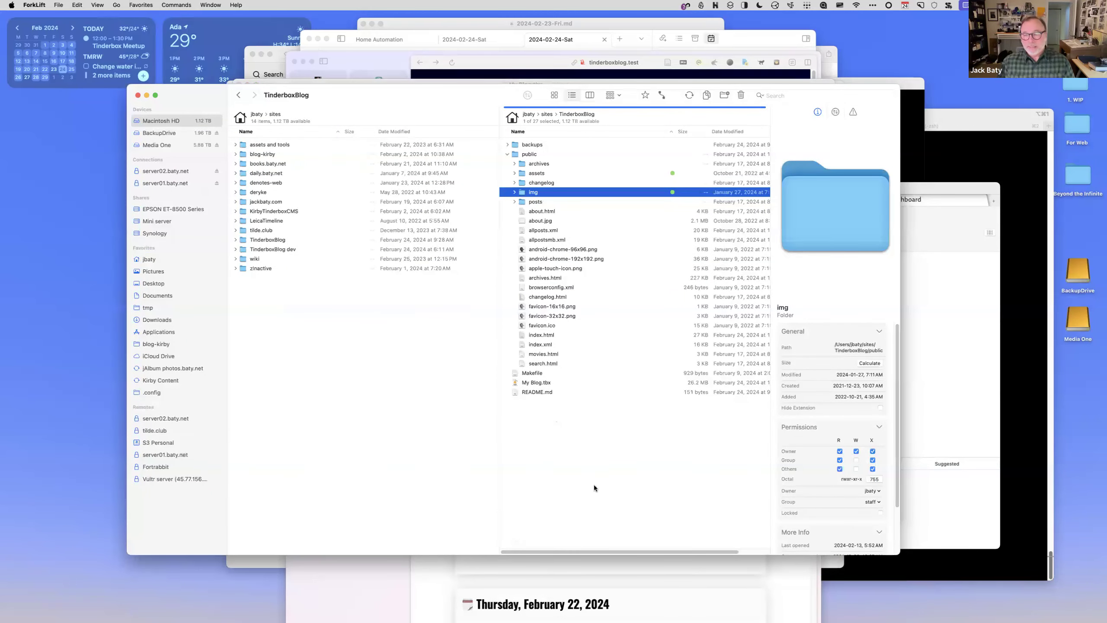
# - Switch to iTerm2, reposition its window, and run make deploy in the TinderboxBlog directory
pyautogui.press('super+Tab')
pyautogui.click(697, 317)
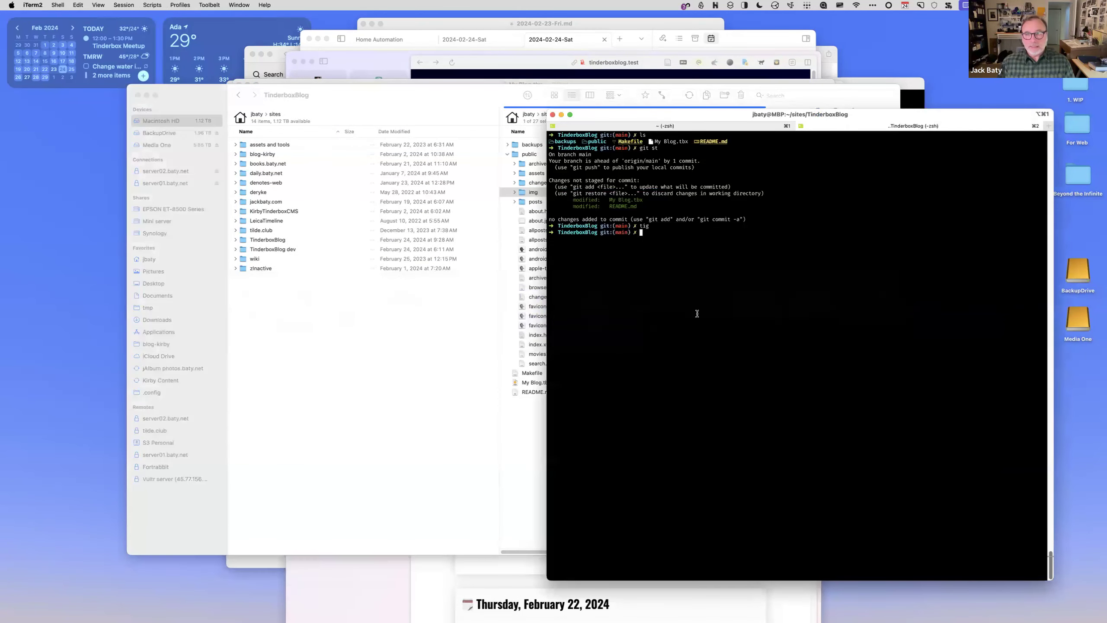
pyautogui.moveTo(688, 115); pyautogui.dragTo(549, 105)
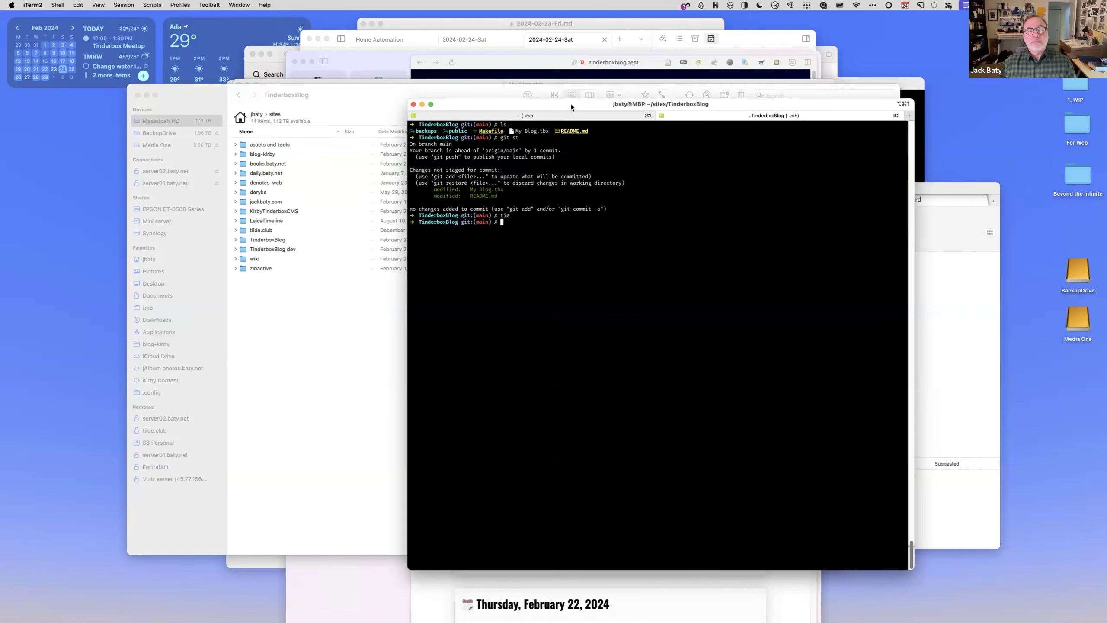
pyautogui.write('make deploy')
pyautogui.press('Return')
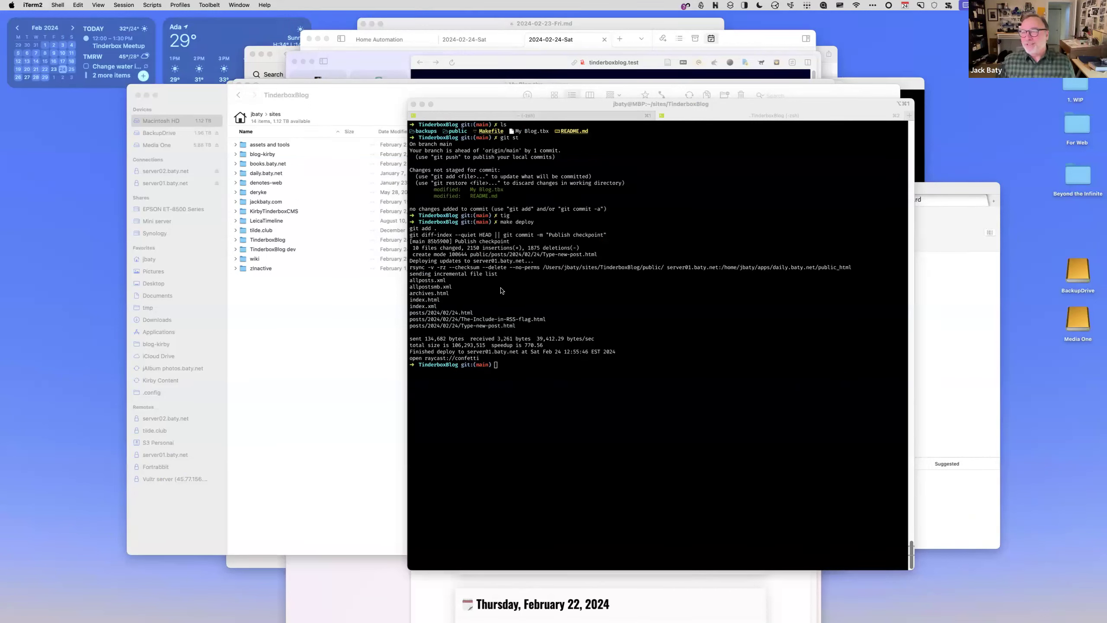
# - Highlight the rsync command and its list of transferred files in the deploy output, then clear the selection
pyautogui.click(525, 341)
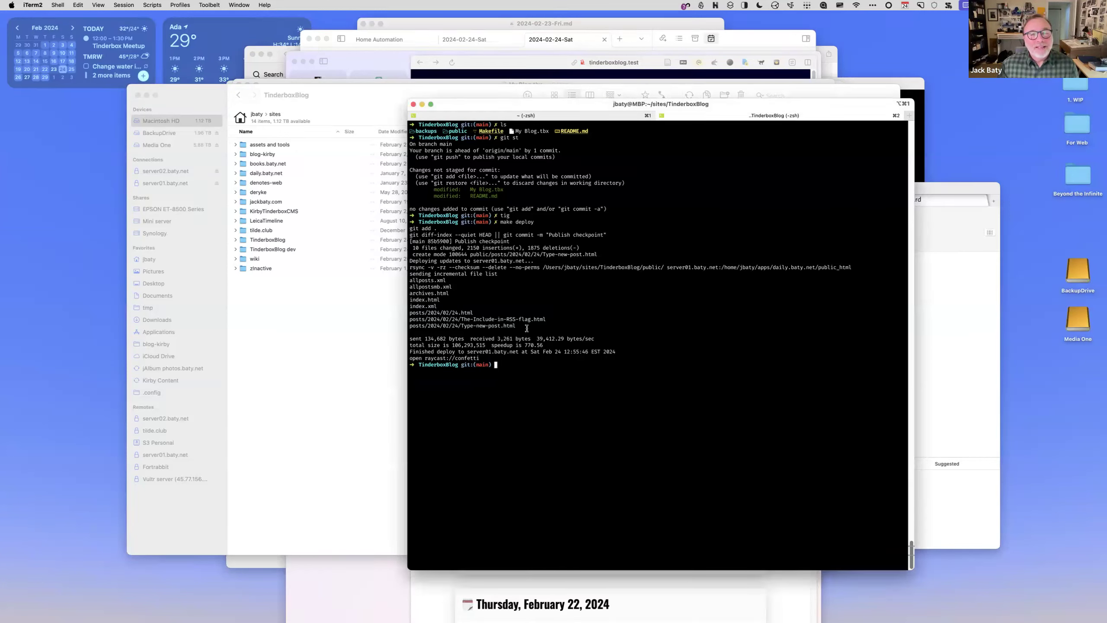
pyautogui.moveTo(527, 328); pyautogui.dragTo(410, 266)
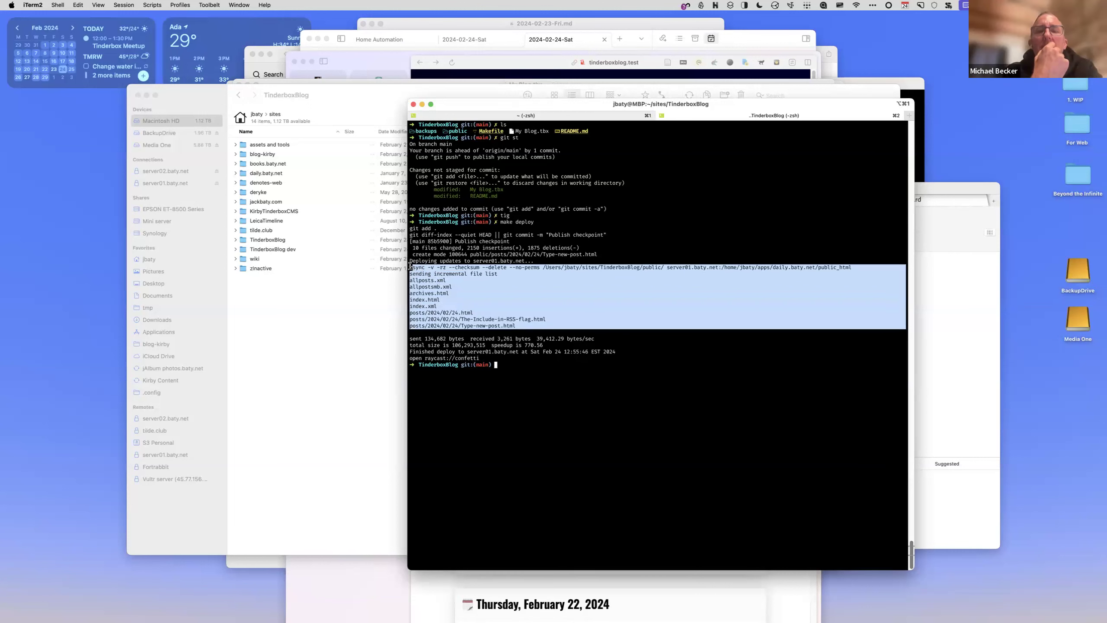
pyautogui.click(536, 256)
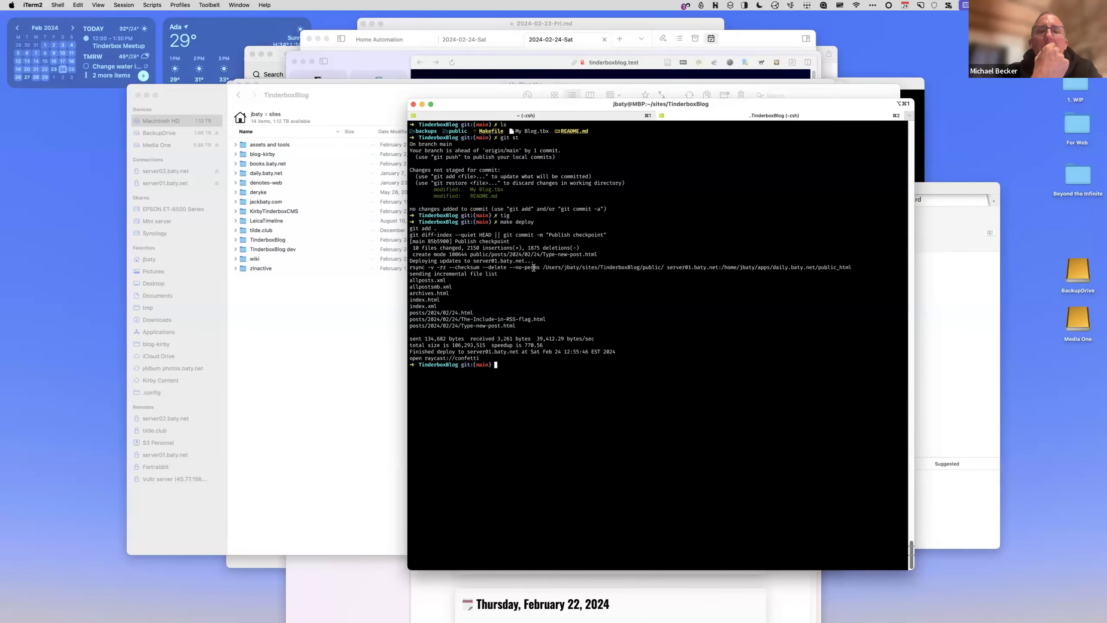
# - Open the Makefile in vi and examine the rsync line of the deploy target
pyautogui.write('vi ')
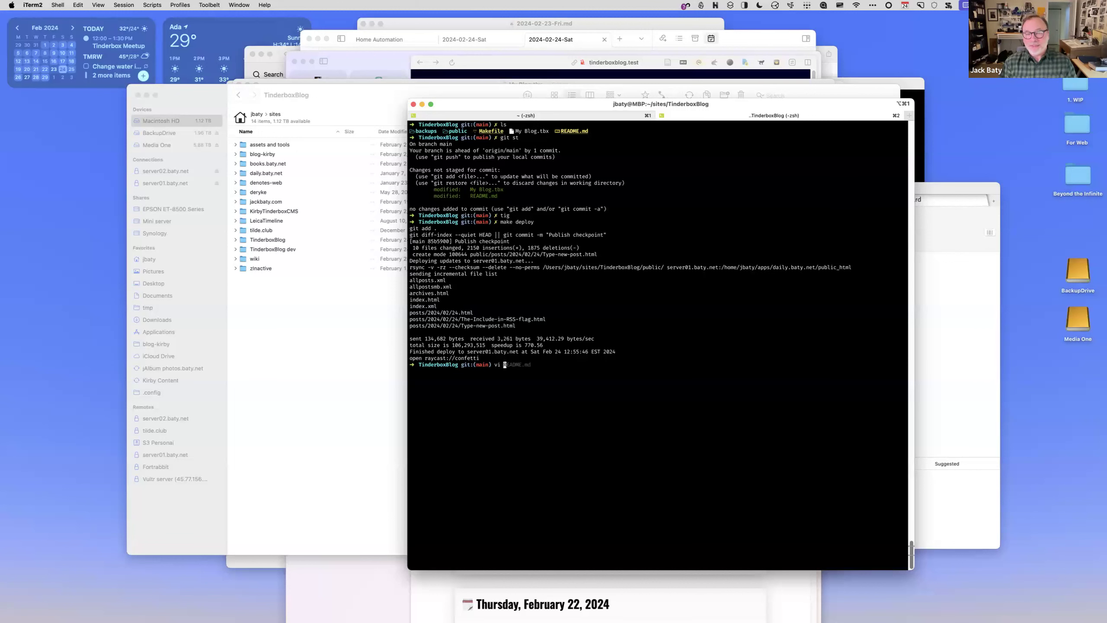
pyautogui.write('Makefile')
pyautogui.press('Return')
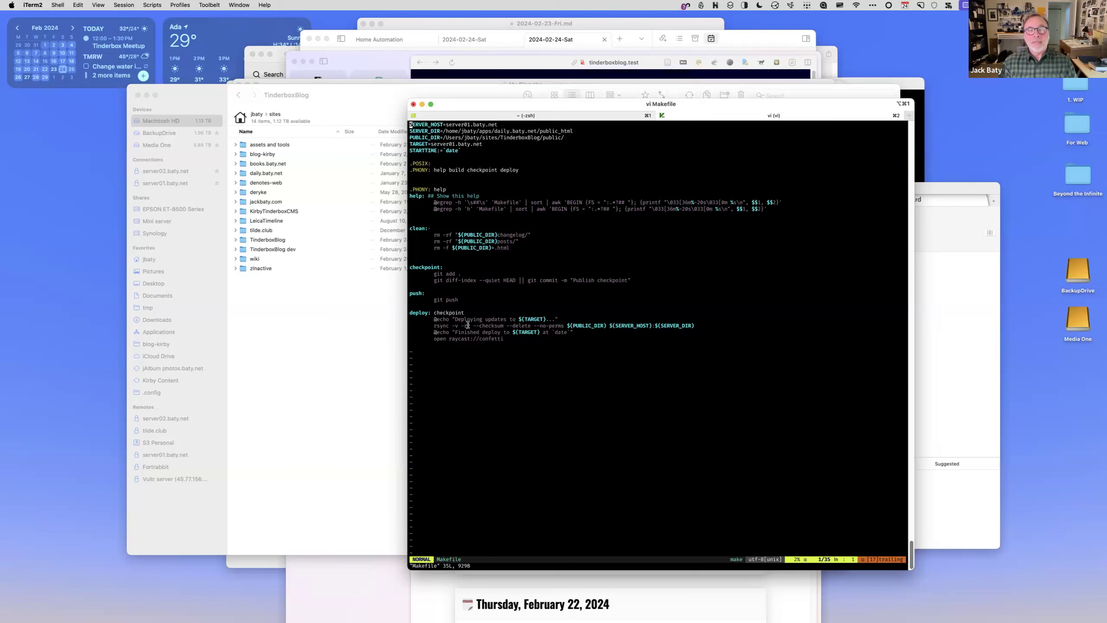
pyautogui.moveTo(434, 325); pyautogui.dragTo(693, 325)
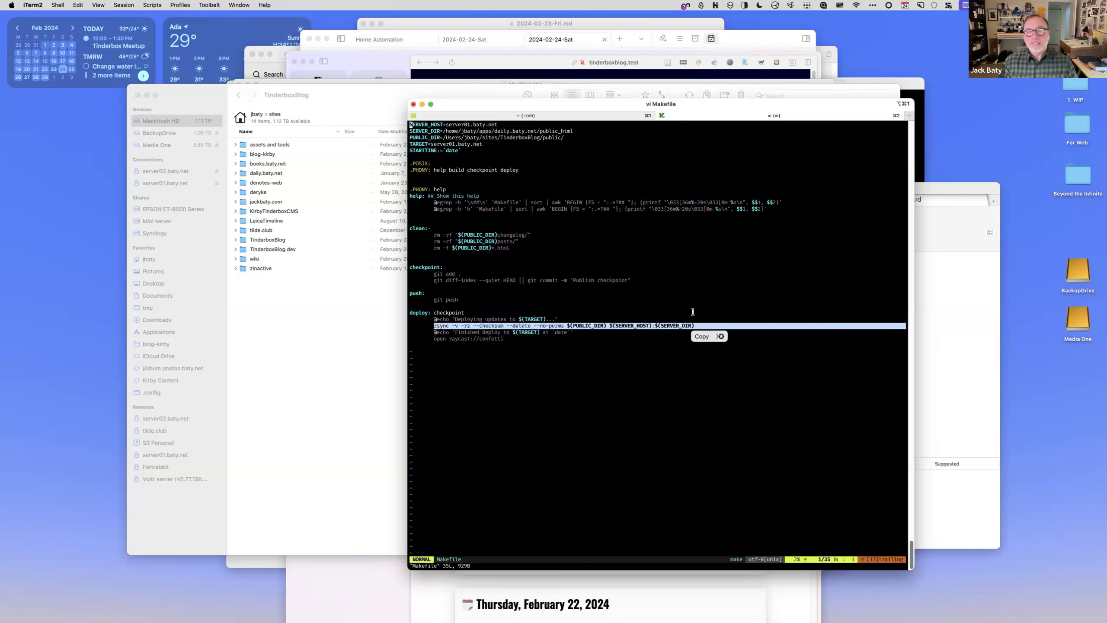
pyautogui.click(693, 311)
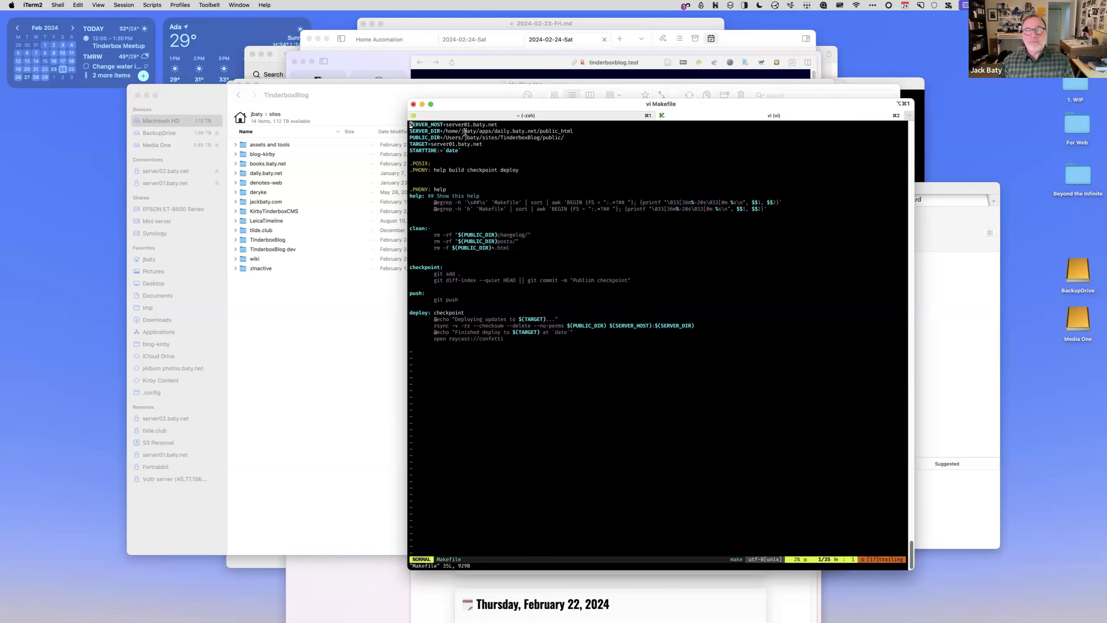
# - Return to My Blog.tbx in Tinderbox and review the "Deploy to production" stamp without applying it
pyautogui.press('super+Tab')
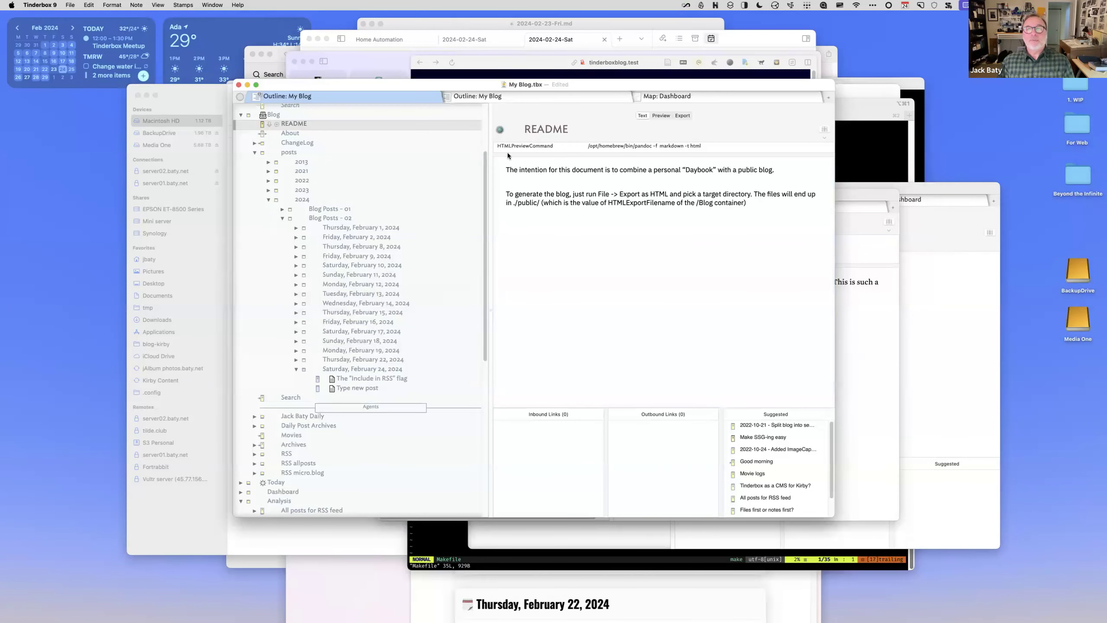
pyautogui.click(183, 5)
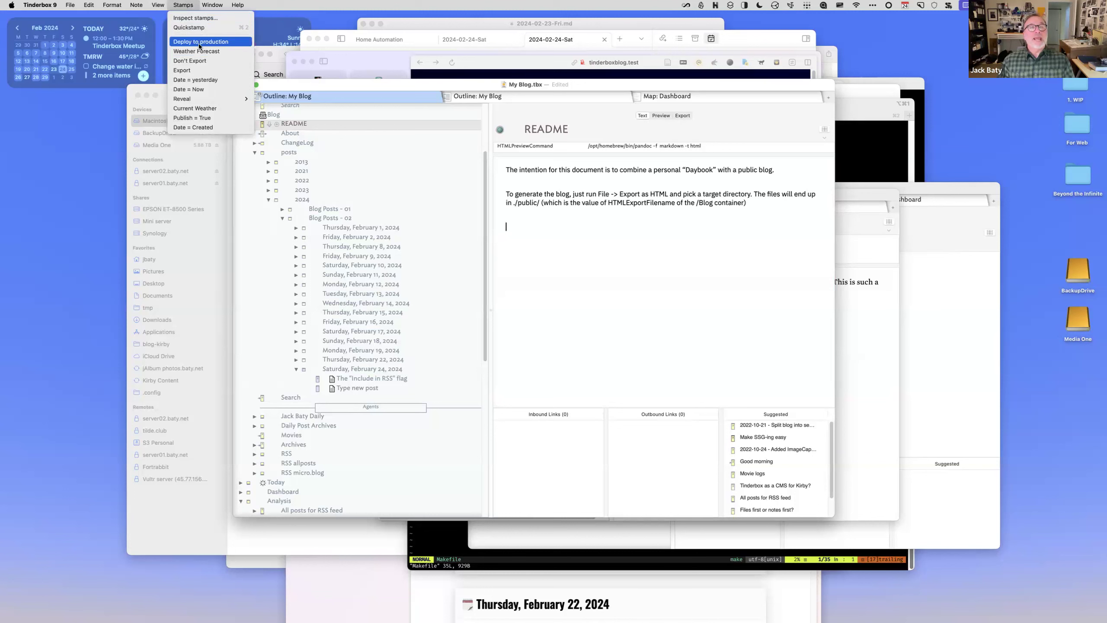
pyautogui.click(182, 5)
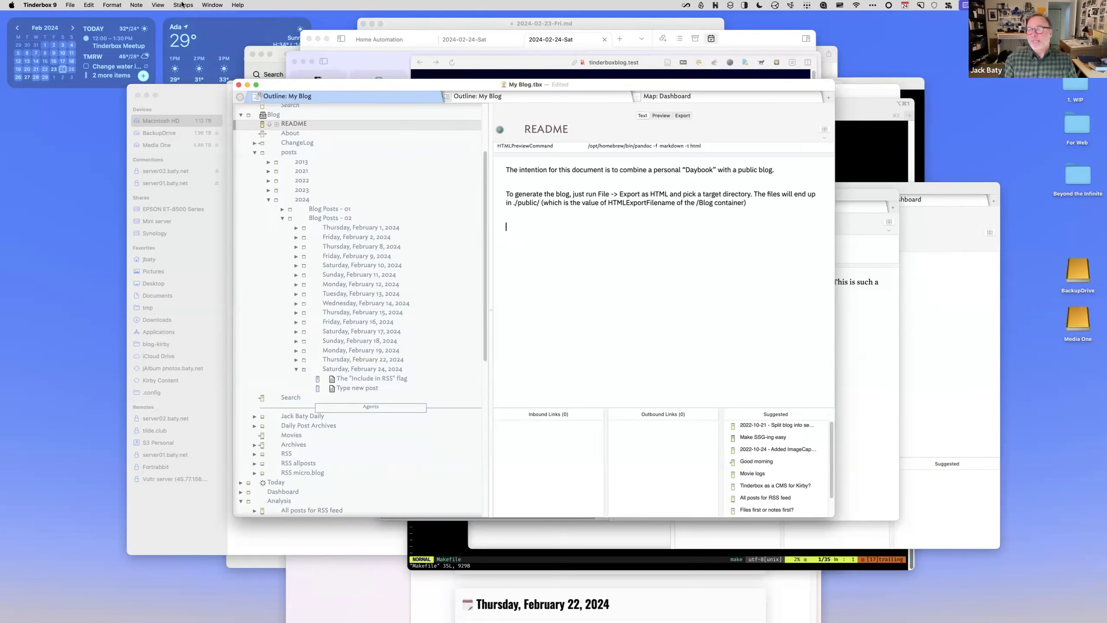
pyautogui.click(182, 5)
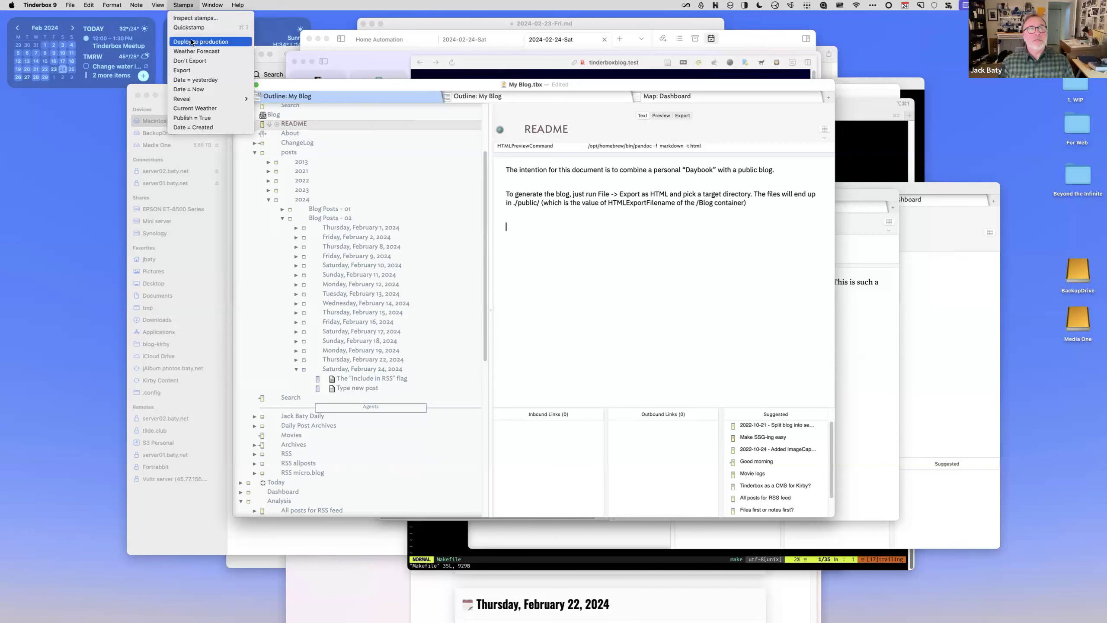
pyautogui.click(182, 5)
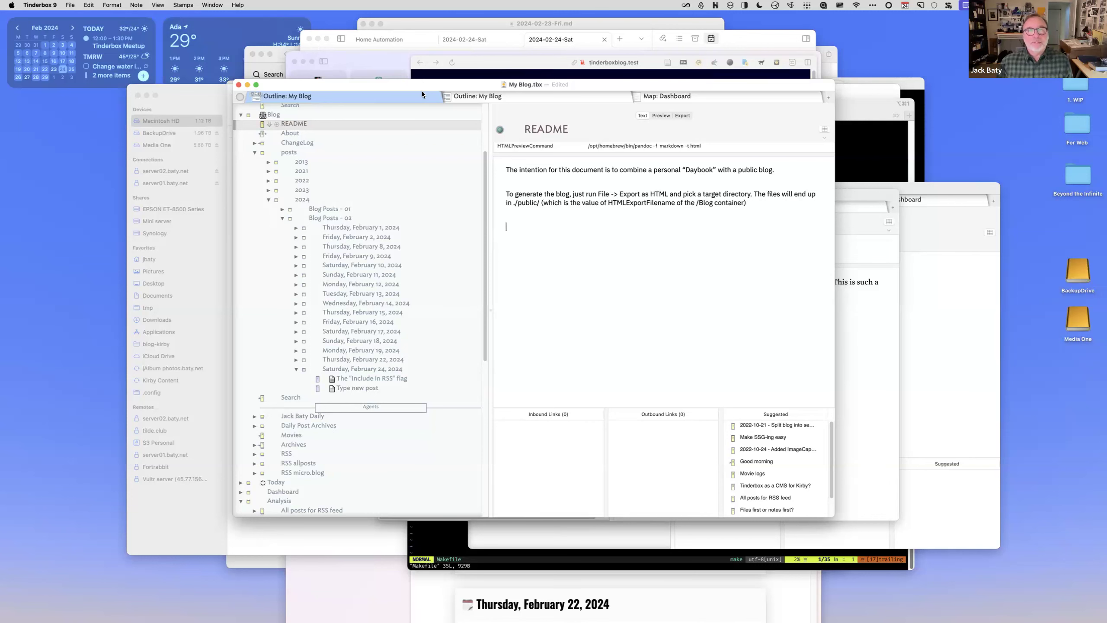
# - Move the My Blog.tbx window higher and view the attributes of the Saturday, February 24, 2024 container
pyautogui.moveTo(424, 84); pyautogui.dragTo(456, 64)
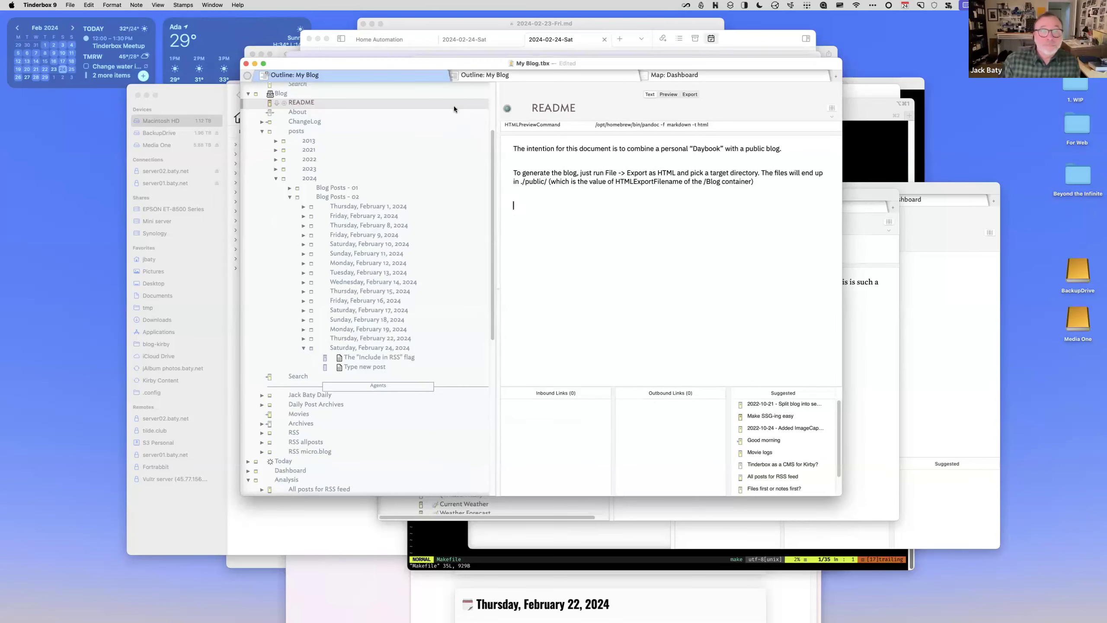
pyautogui.click(352, 348)
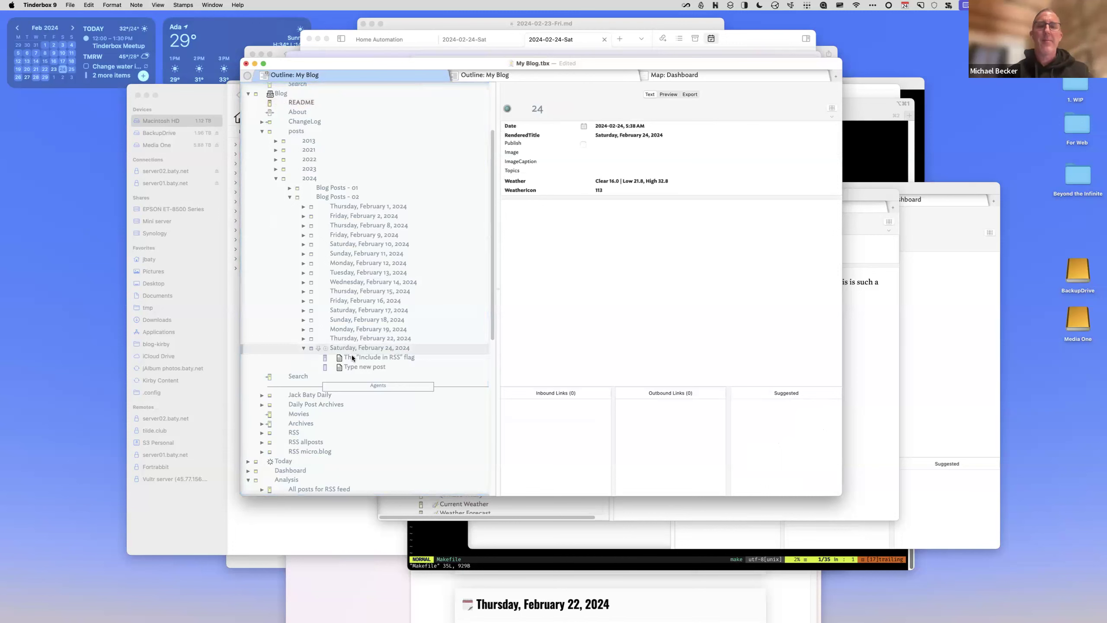
pyautogui.click(352, 357)
pyautogui.click(351, 348)
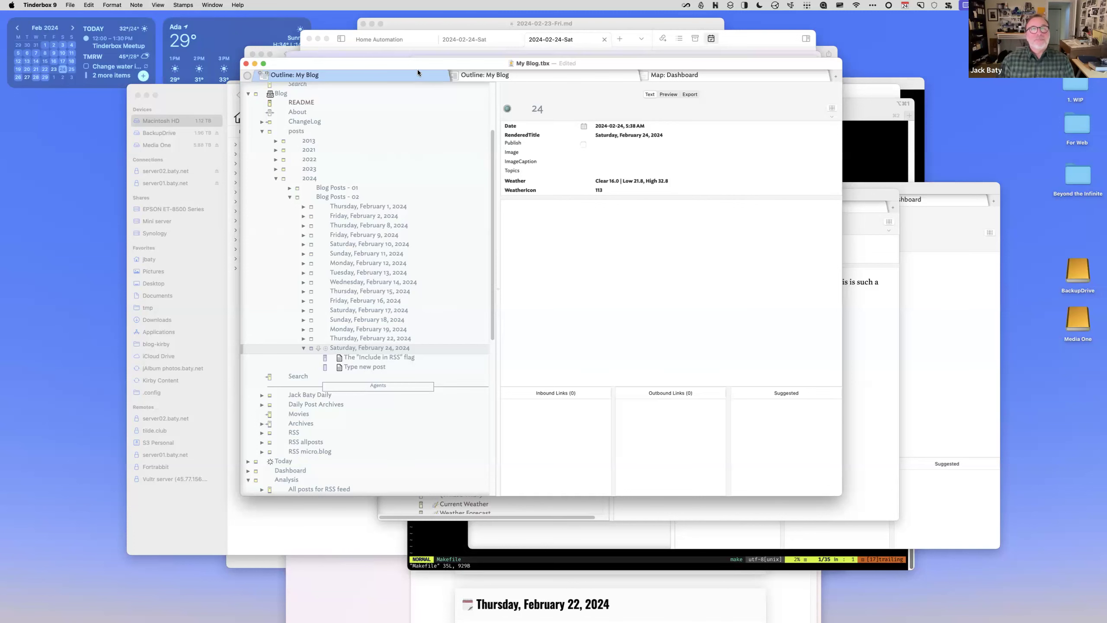
pyautogui.moveTo(419, 62); pyautogui.dragTo(419, 60)
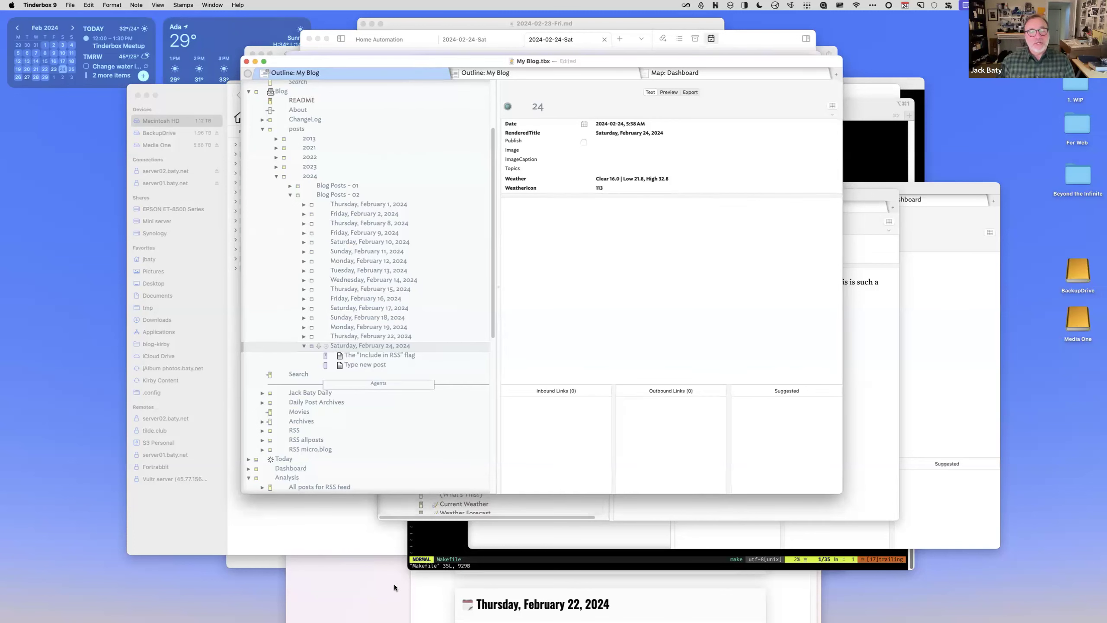
# - Open the static.app Sites page in Arc, and open TinderboxBlog's public folder in ForkLift
pyautogui.click(394, 588)
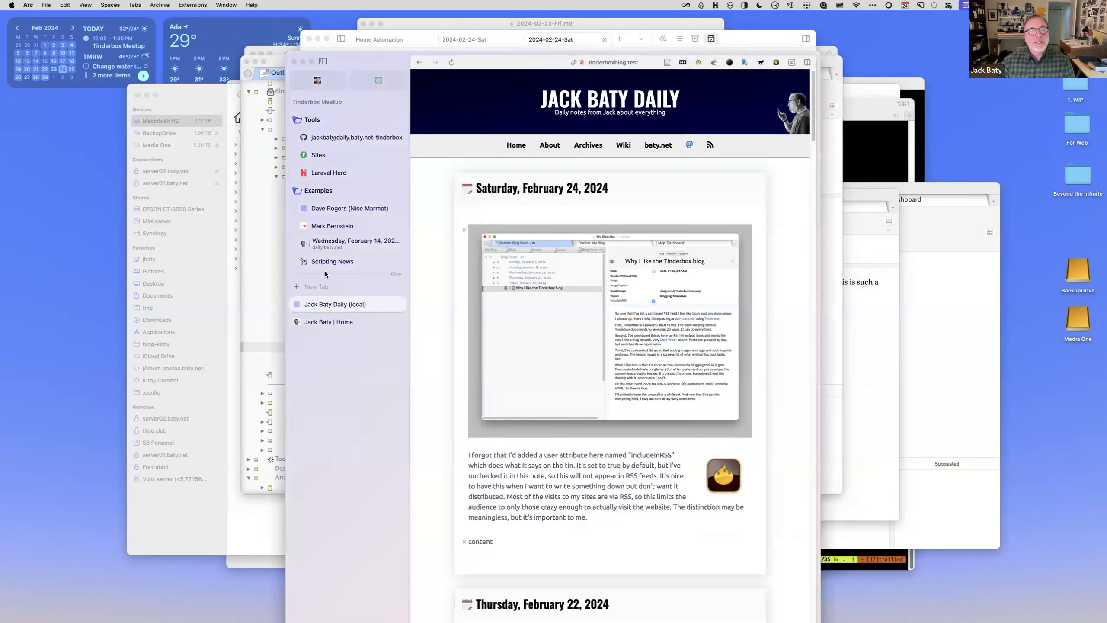
pyautogui.click(330, 155)
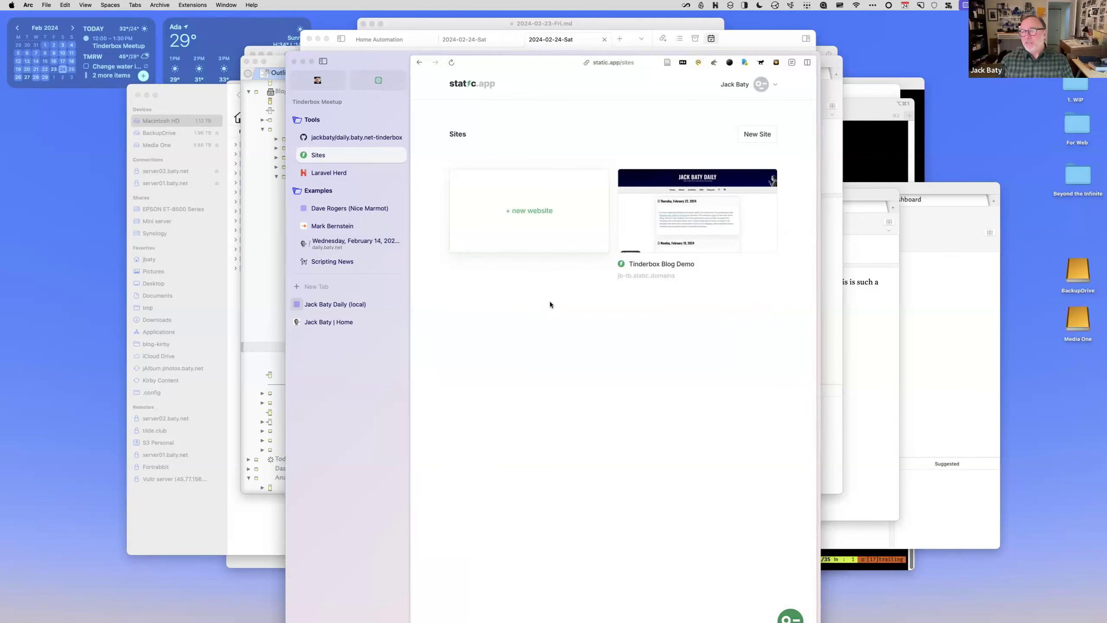
pyautogui.press('super+Tab')
pyautogui.click(407, 297)
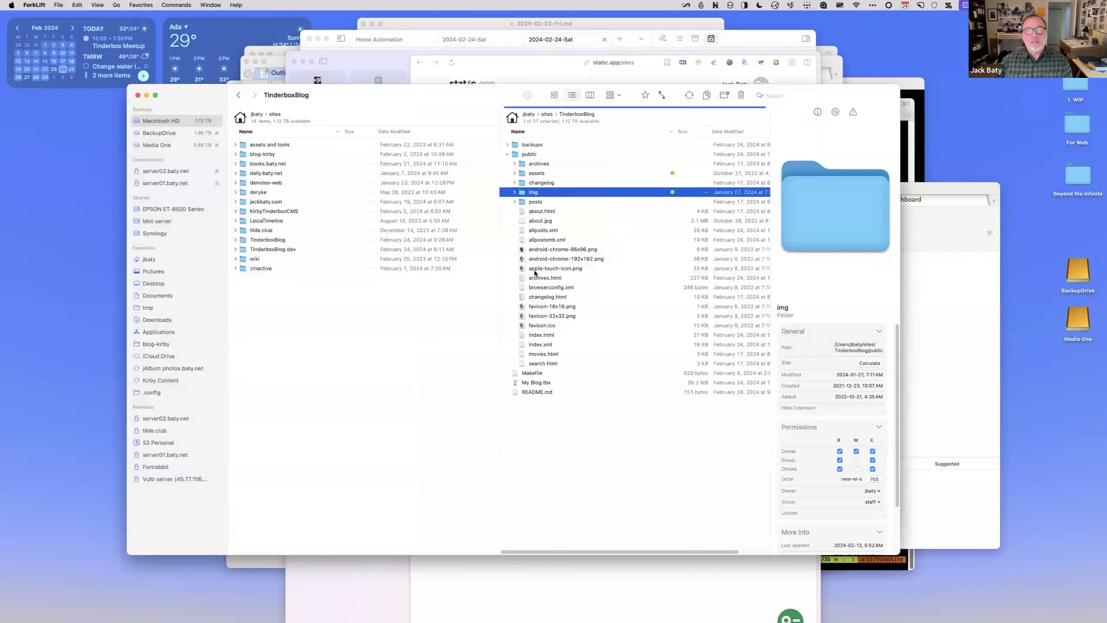
pyautogui.doubleClick(518, 155)
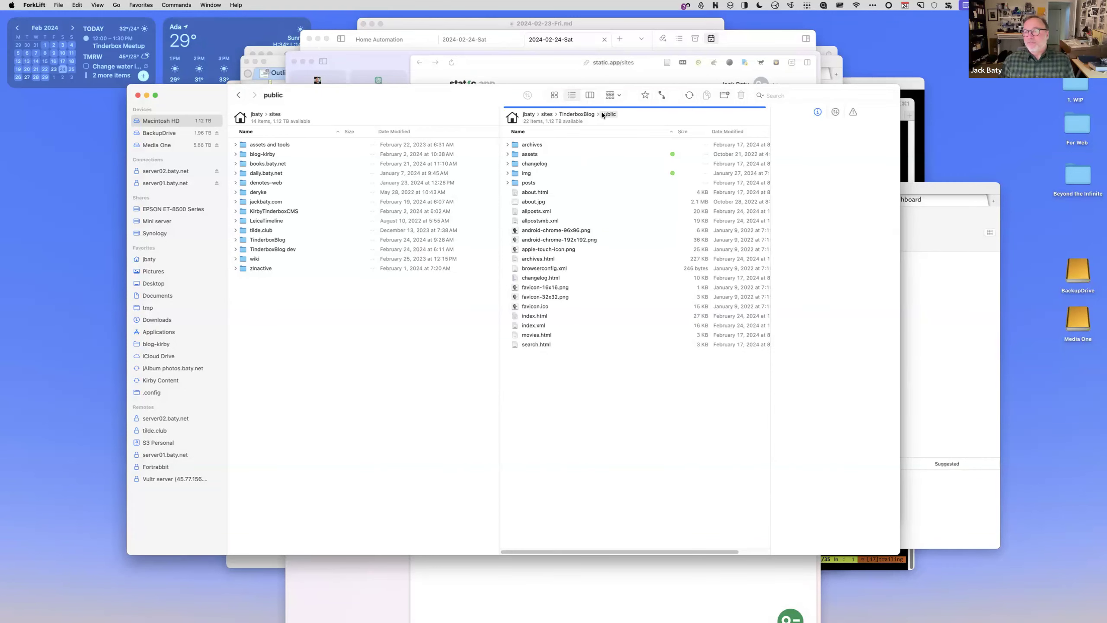
# - Return to Arc and open the Tinderbox Blog Demo site on static.app
pyautogui.press('super+Tab')
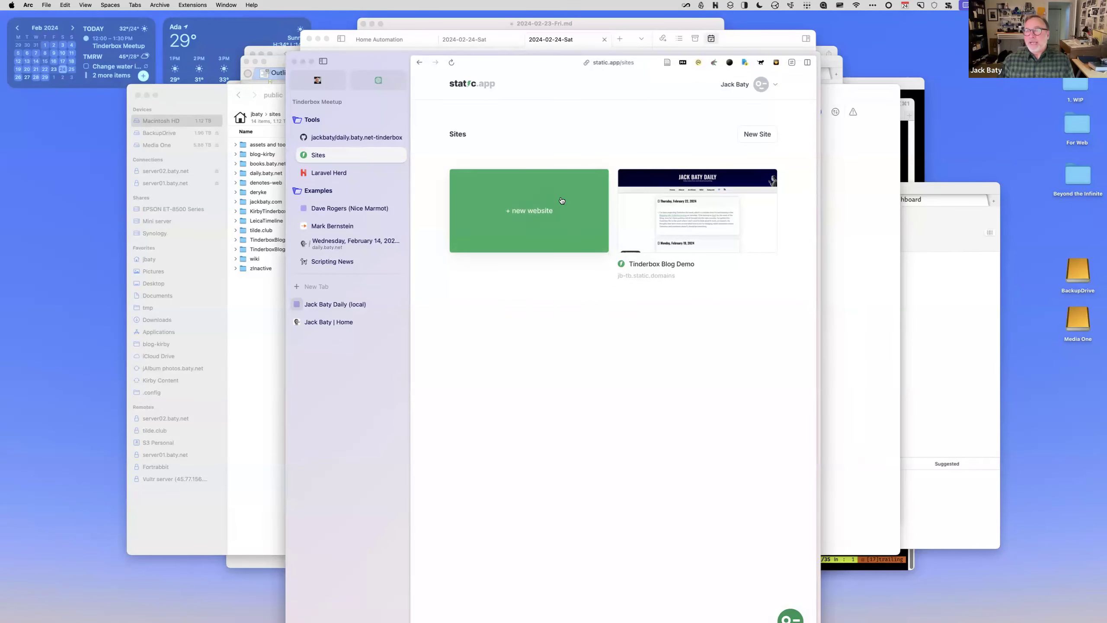
pyautogui.click(641, 222)
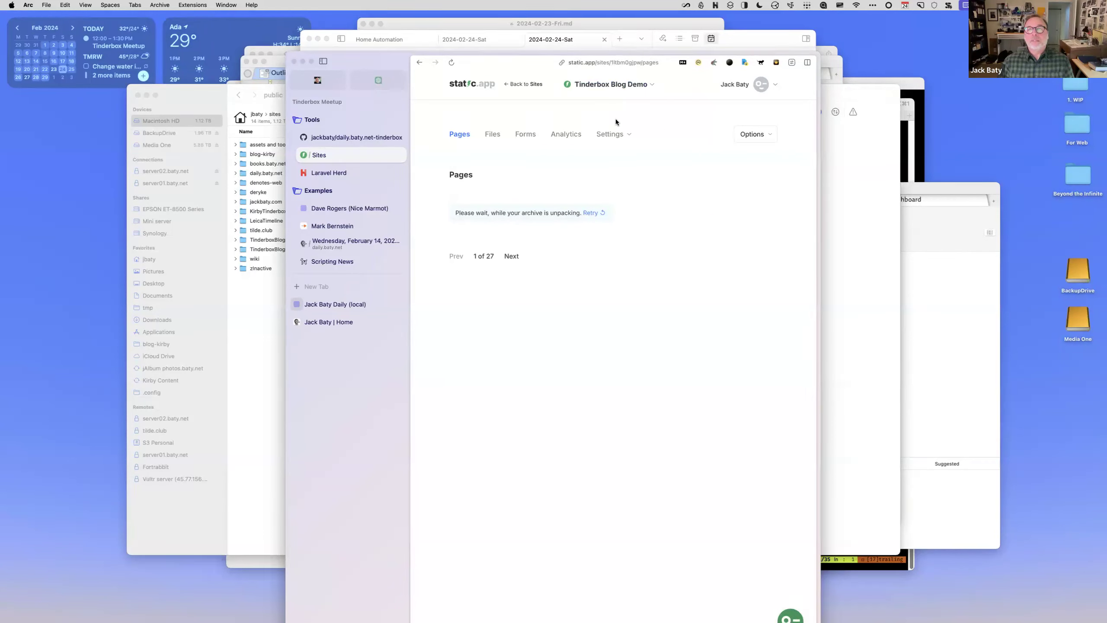
# - Return to the static.app Sites list, open the published jb-tb.static.domains blog, and look through its daily posts
pyautogui.click(420, 66)
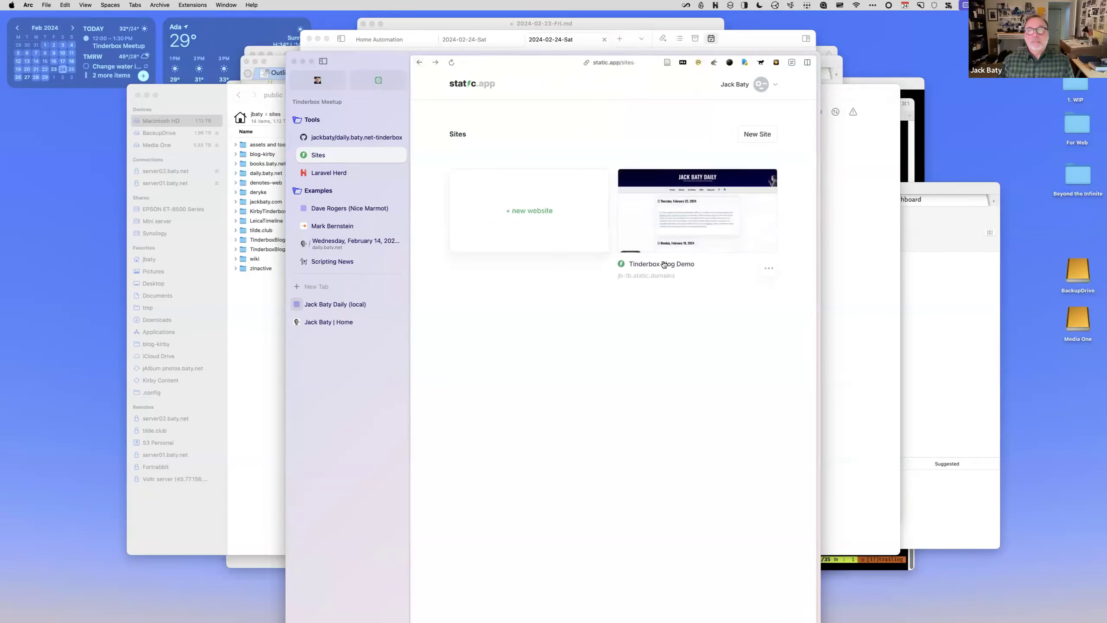
pyautogui.click(651, 273)
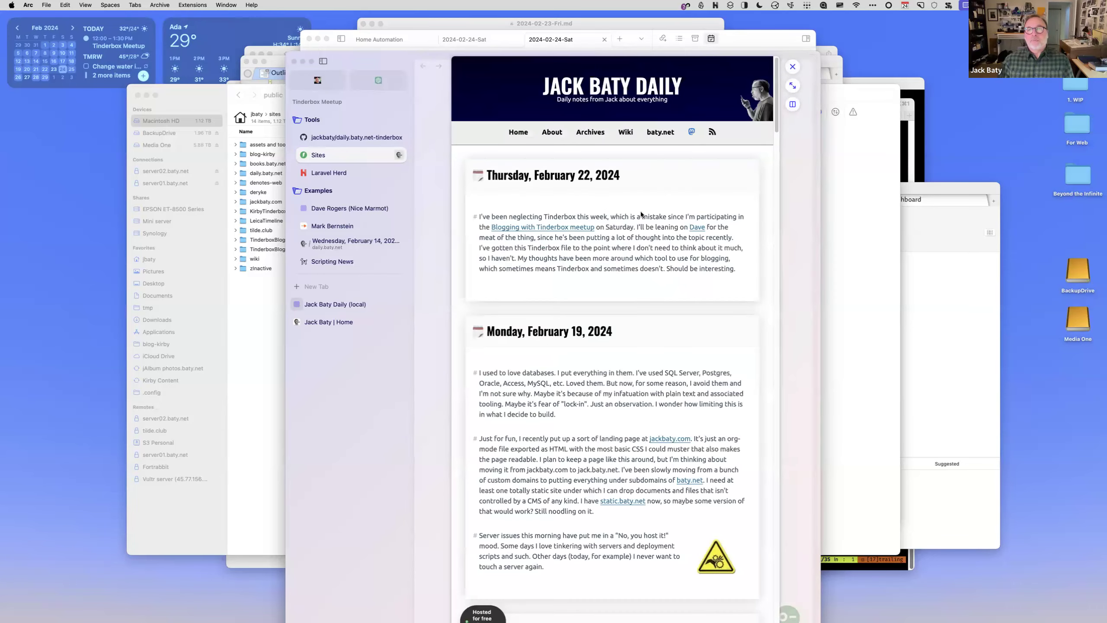
pyautogui.scroll(-5, 640, 218)
pyautogui.scroll(-10, 640, 218)
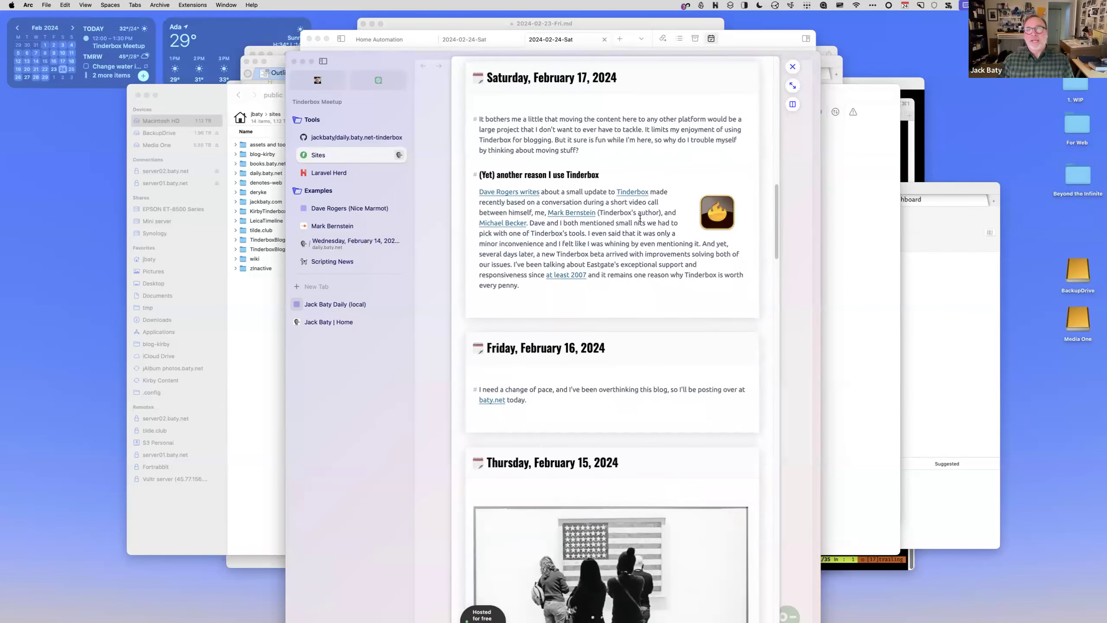
pyautogui.scroll(15, 640, 218)
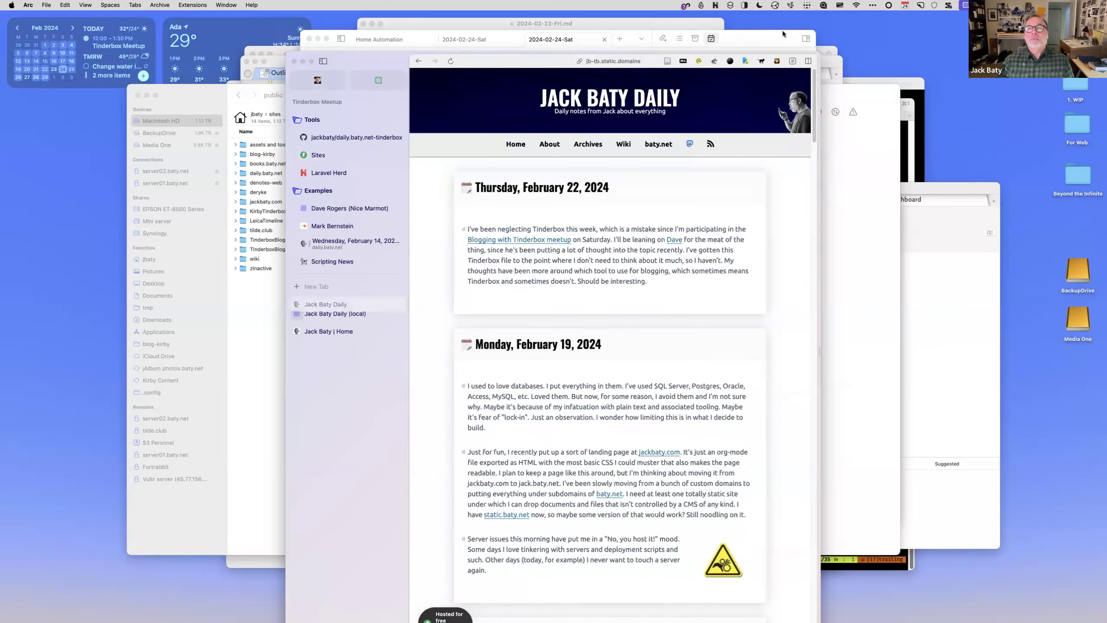
# - Return to Arc and view the static.app Sites page, followed by the published daily blog page
pyautogui.moveTo(778, 42); pyautogui.dragTo(778, 51)
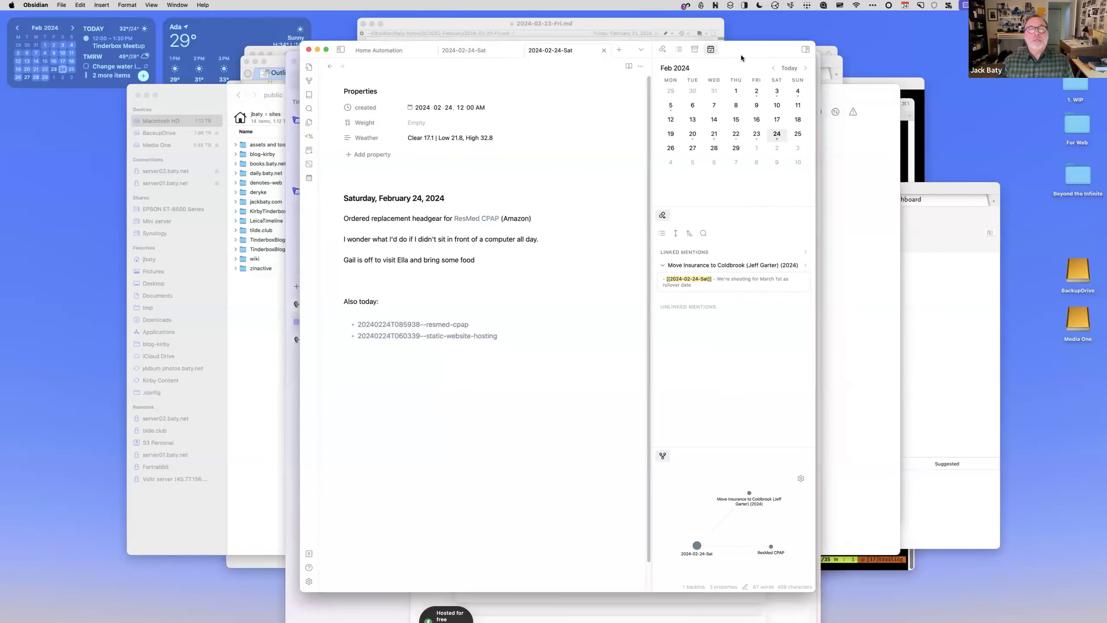
pyautogui.press('super+Tab')
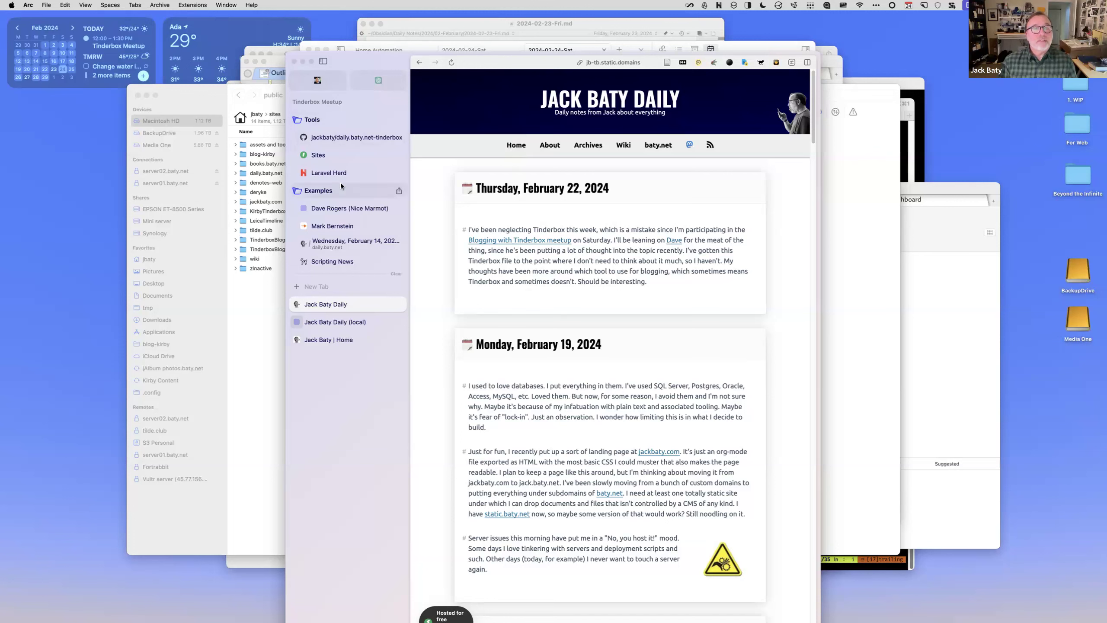
pyautogui.click(332, 154)
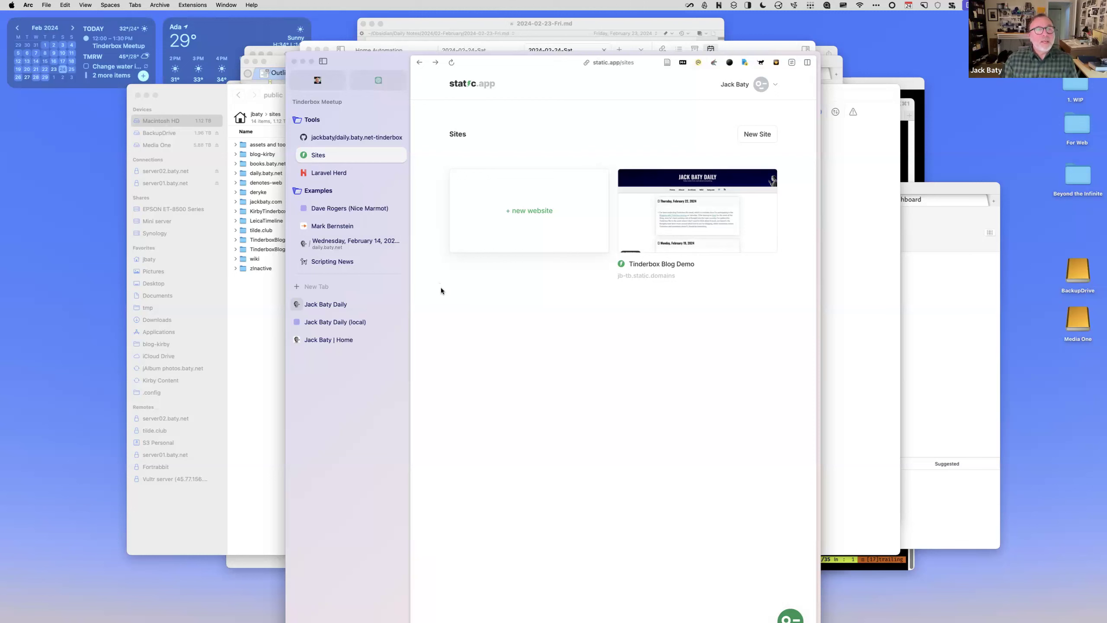
pyautogui.click(332, 305)
# - Switch to My Blog.tbx in Tinderbox and review the available stamps without applying any
pyautogui.press('super+Tab')
pyautogui.press('super+Tab')
pyautogui.press('super+Tab')
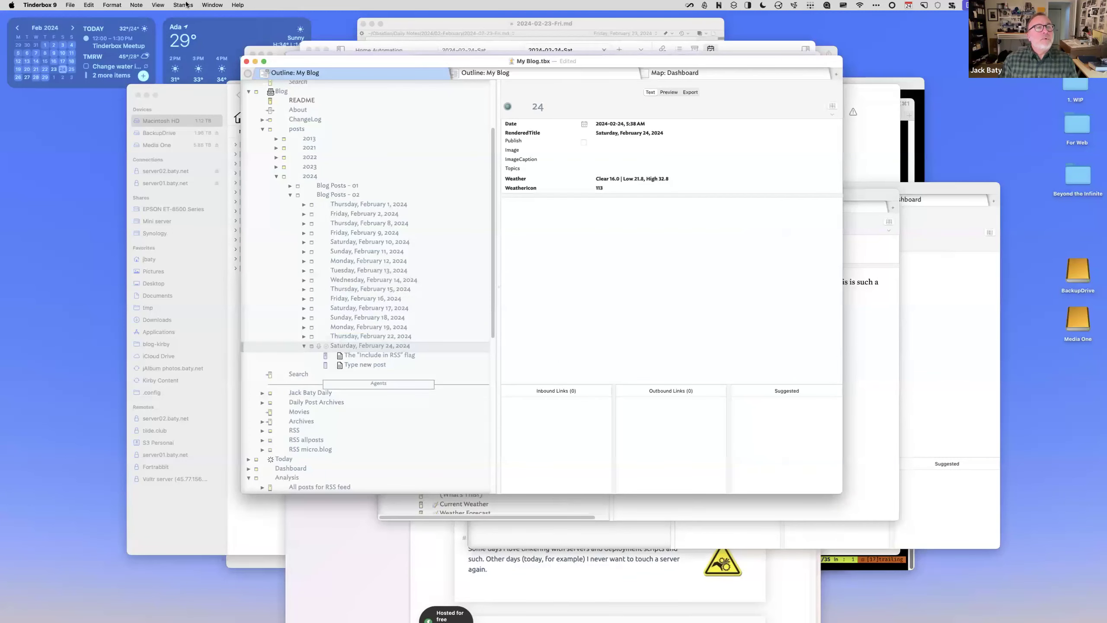
pyautogui.click(186, 5)
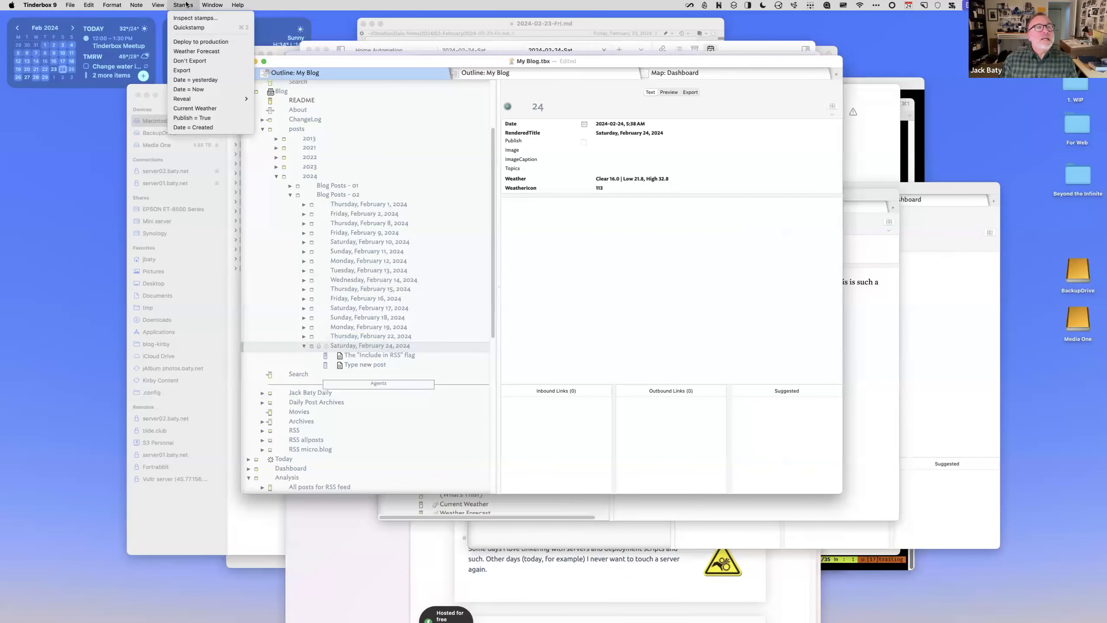
pyautogui.click(186, 5)
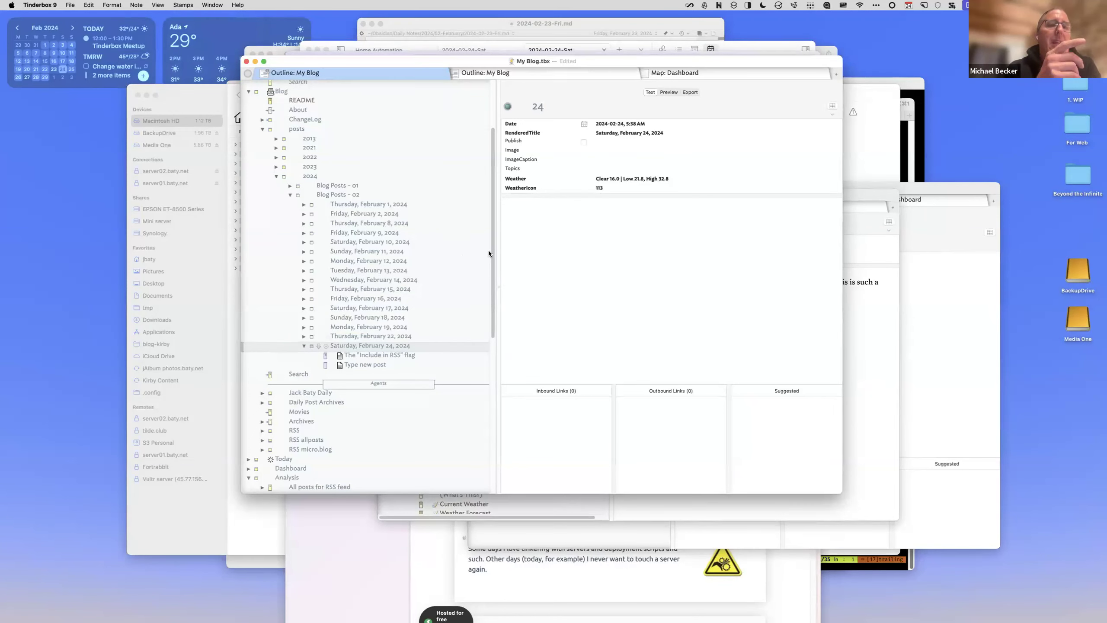
# - Examine the My Blog outline, covering its posts, Agents, Analysis and Tinderbox sections and the containers above Blog
pyautogui.scroll(-4, 491, 247)
pyautogui.moveTo(493, 287); pyautogui.dragTo(491, 349)
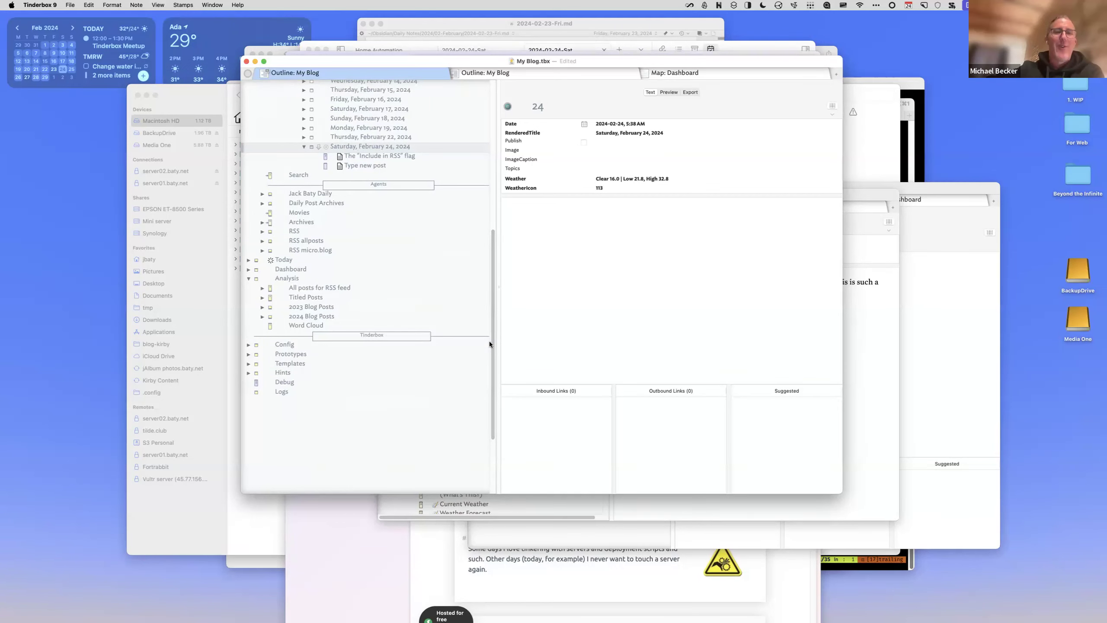
pyautogui.moveTo(492, 245); pyautogui.dragTo(490, 167)
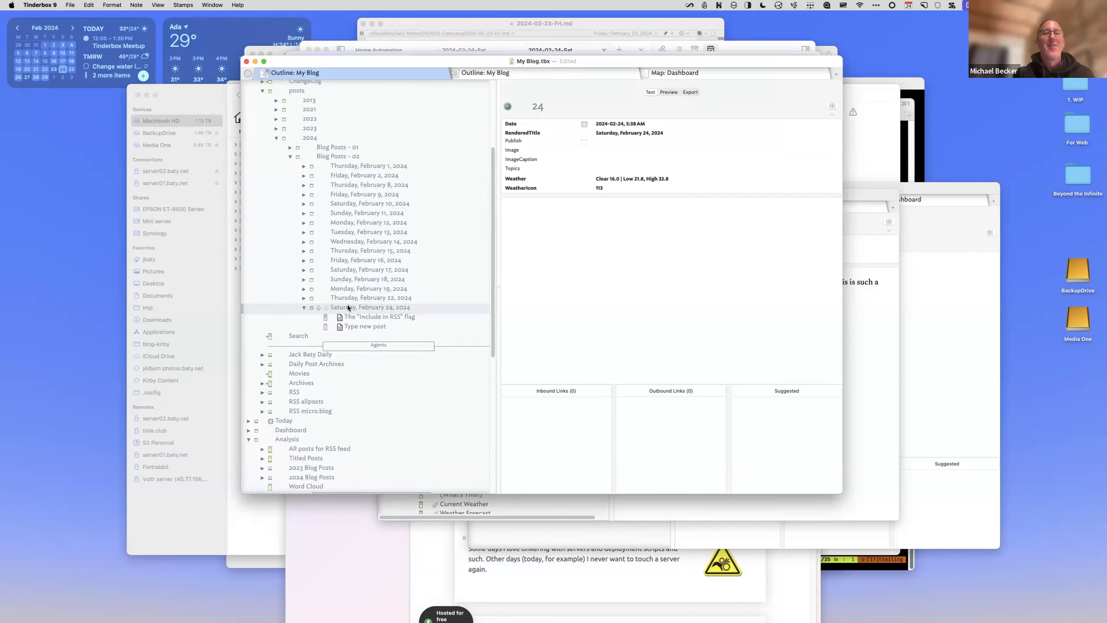
pyautogui.scroll(-1, 491, 274)
pyautogui.scroll(-1, 493, 281)
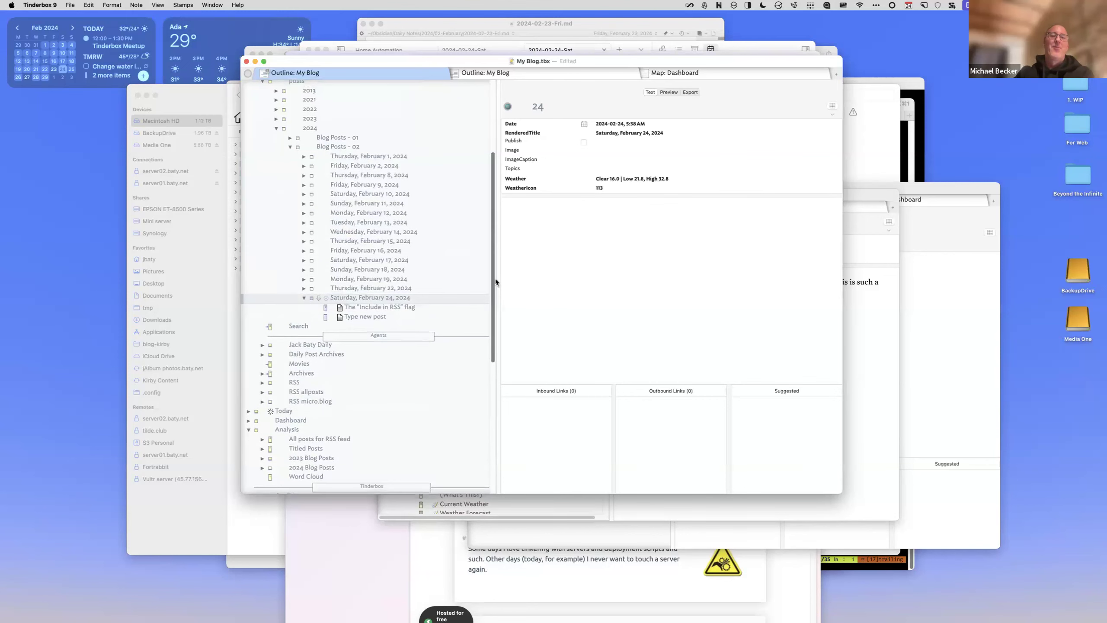
pyautogui.scroll(-1, 494, 279)
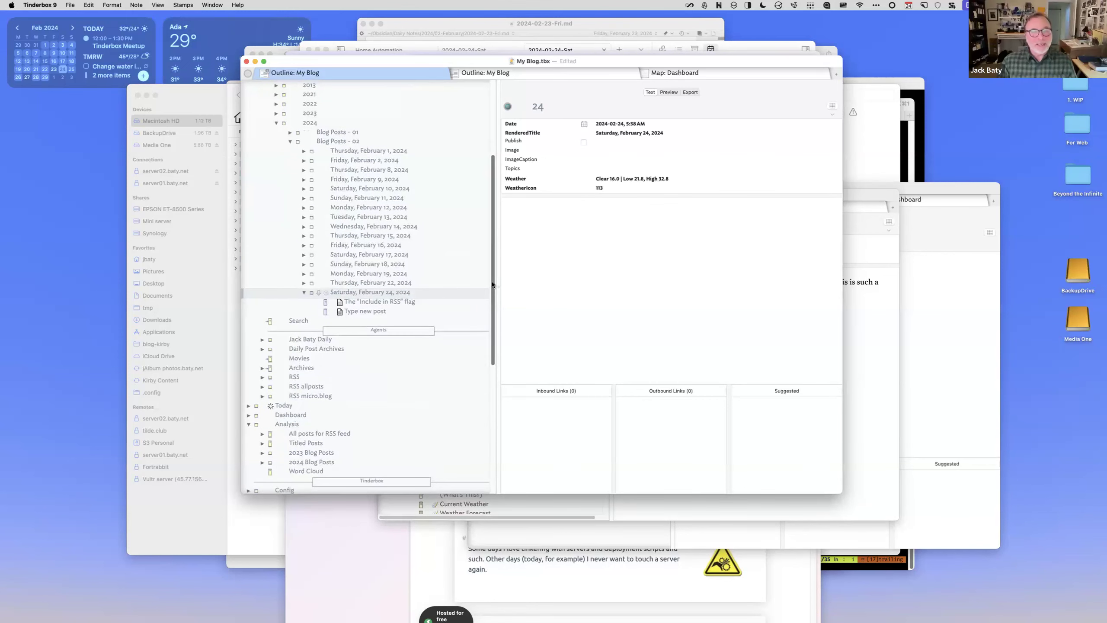
pyautogui.scroll(1, 493, 281)
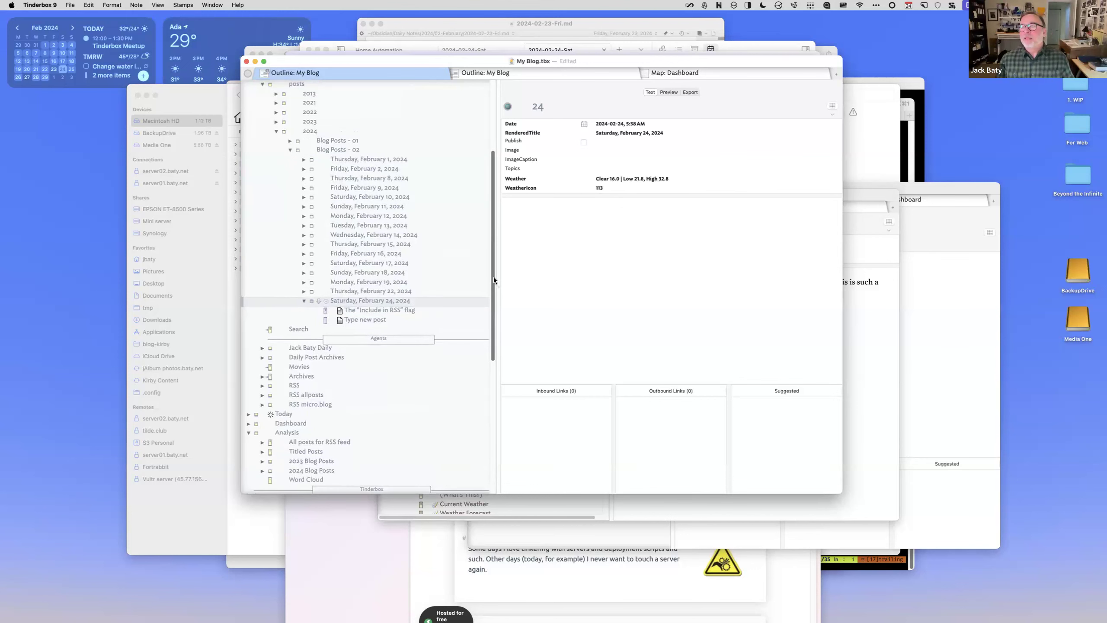
pyautogui.moveTo(493, 277); pyautogui.dragTo(492, 338)
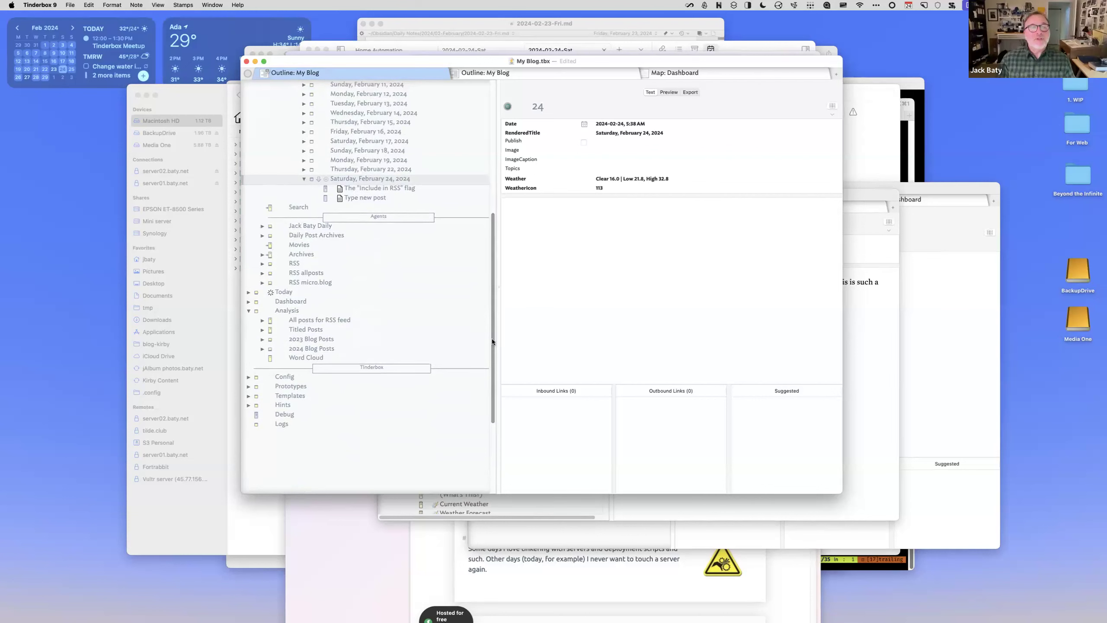
pyautogui.scroll(10, 366, 192)
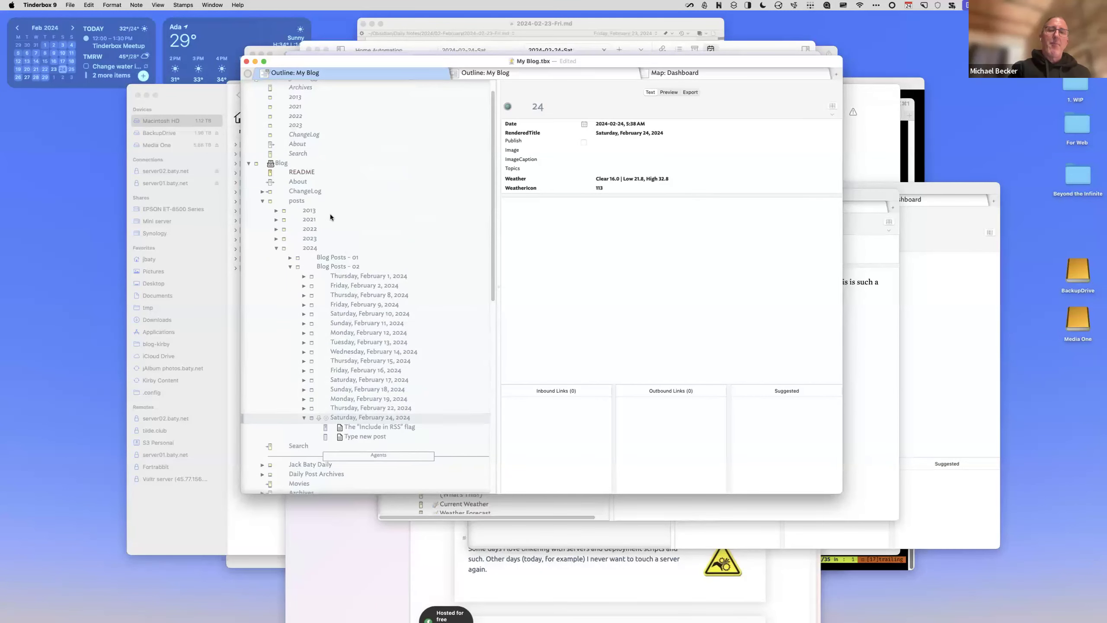
pyautogui.scroll(1, 330, 213)
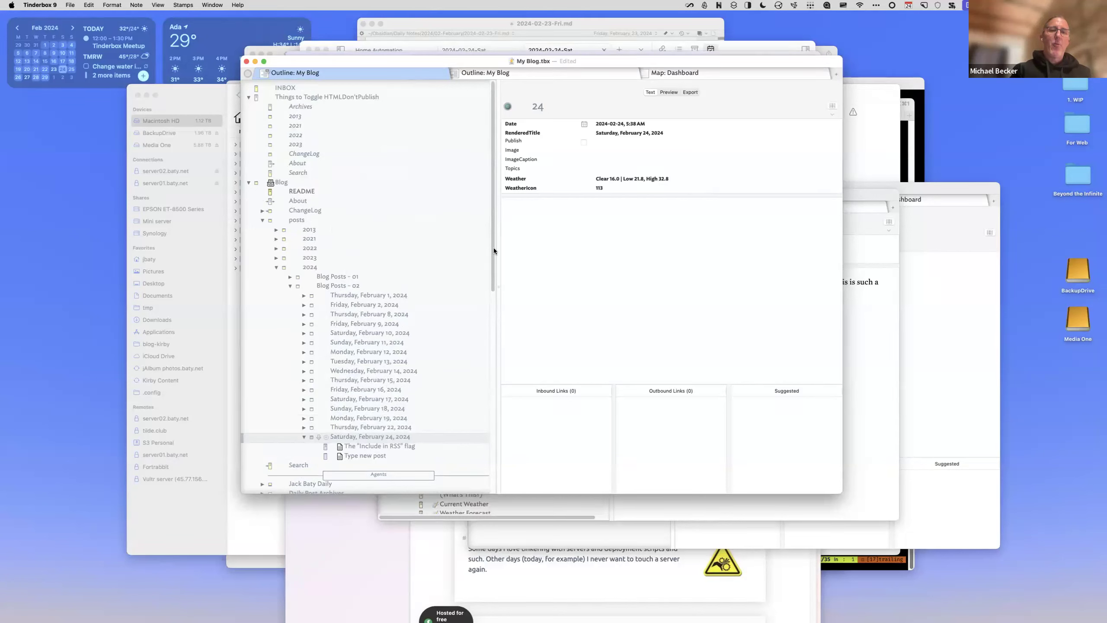
pyautogui.scroll(-2, 493, 251)
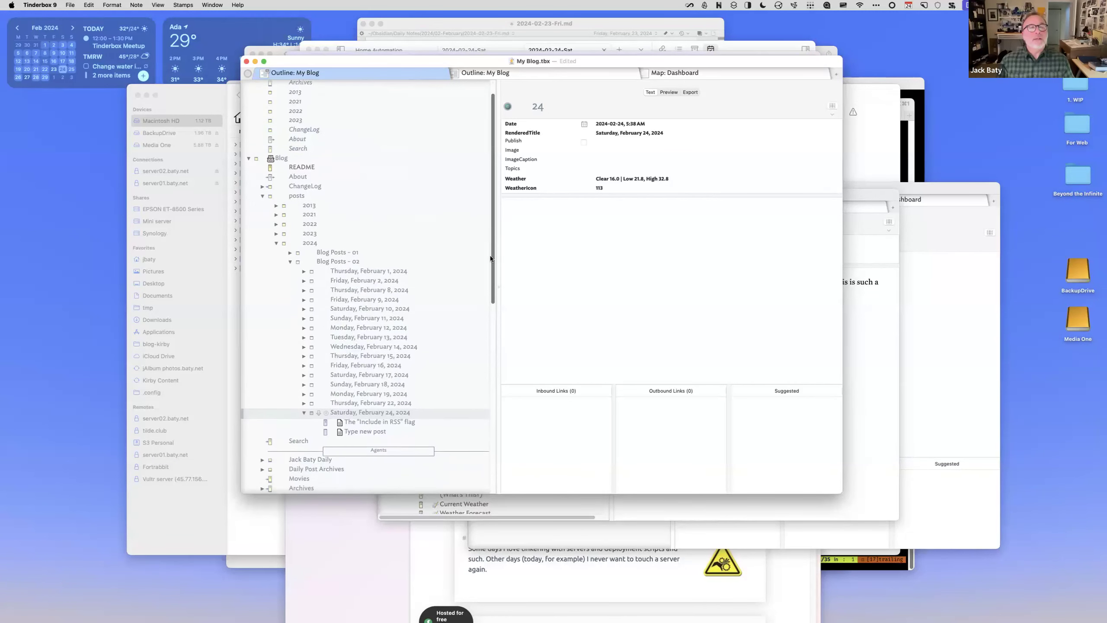
pyautogui.scroll(2, 342, 255)
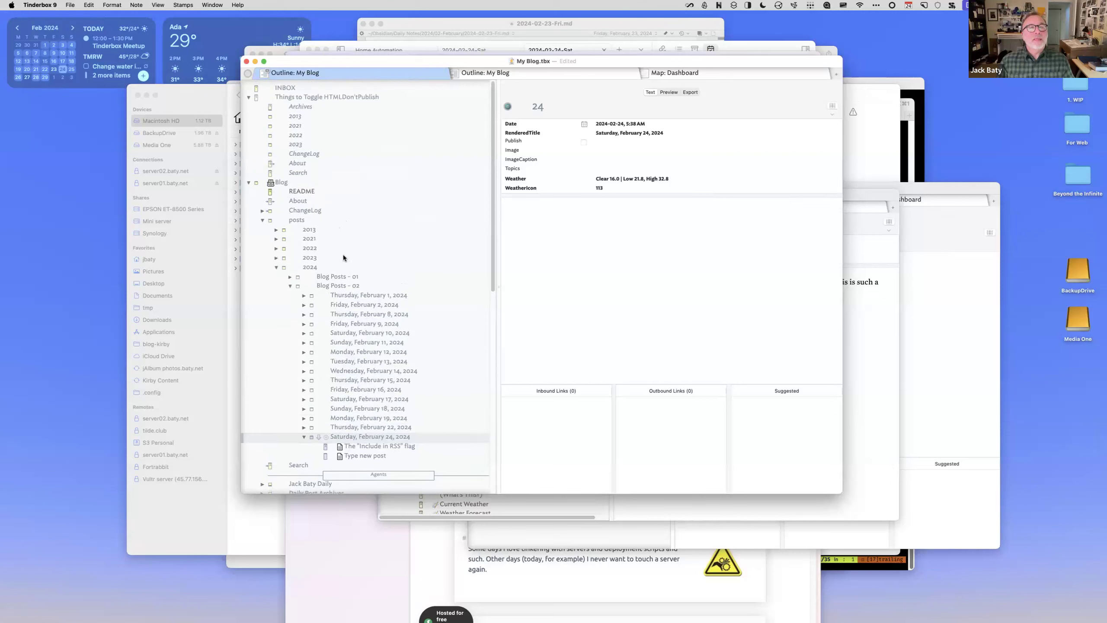
# - Collapse the posts container and review the blog home page agent's export settings and template choices, leaving them as they are
pyautogui.click(263, 220)
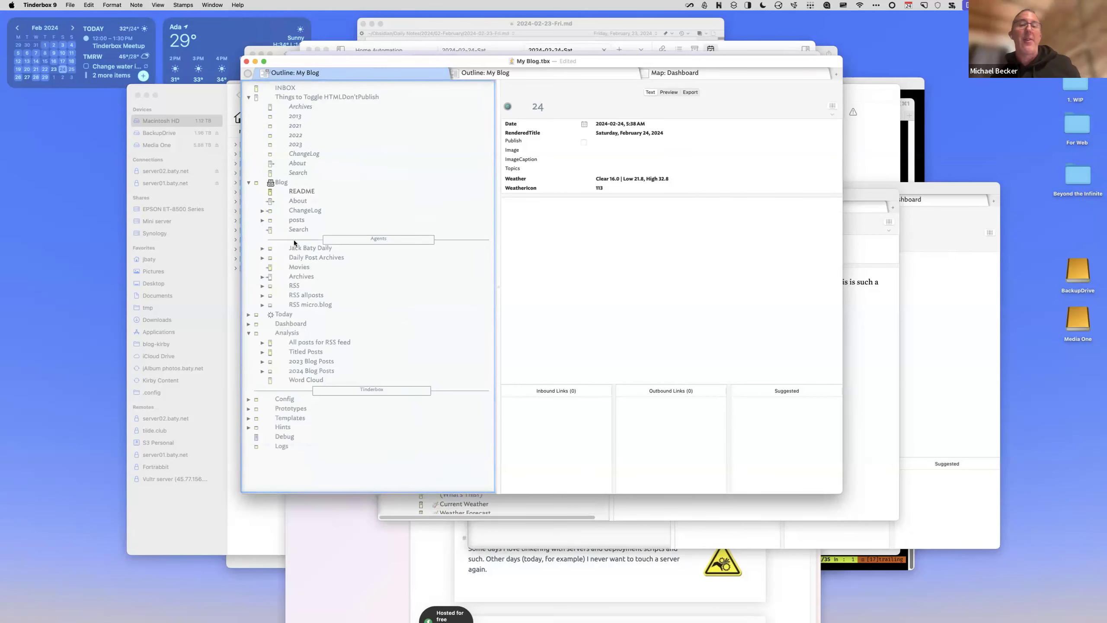
pyautogui.click(304, 247)
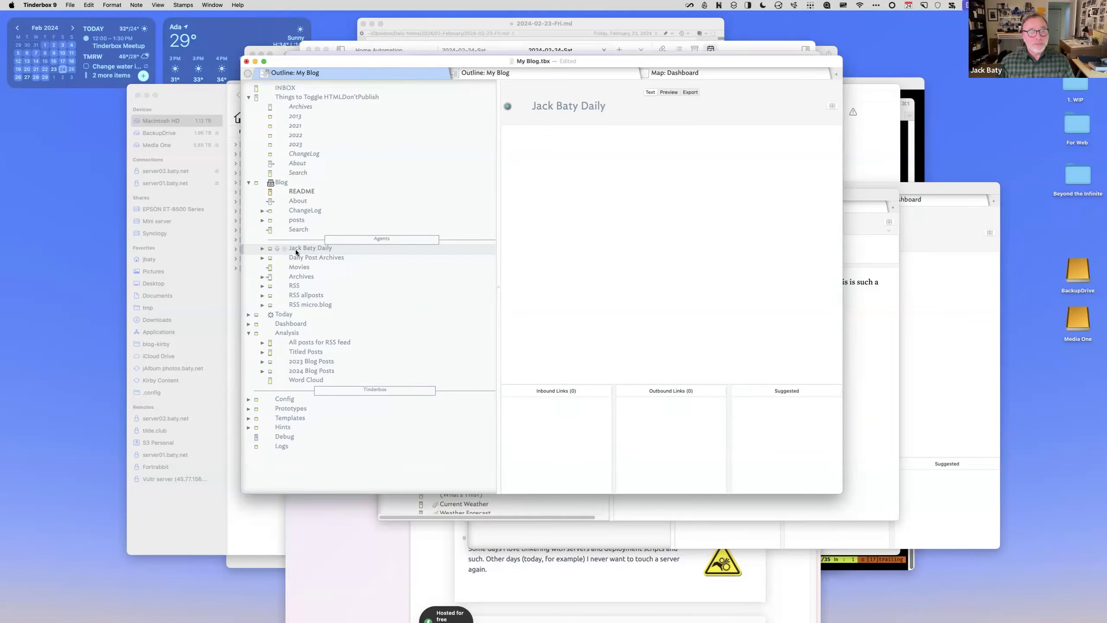
pyautogui.press('super+1')
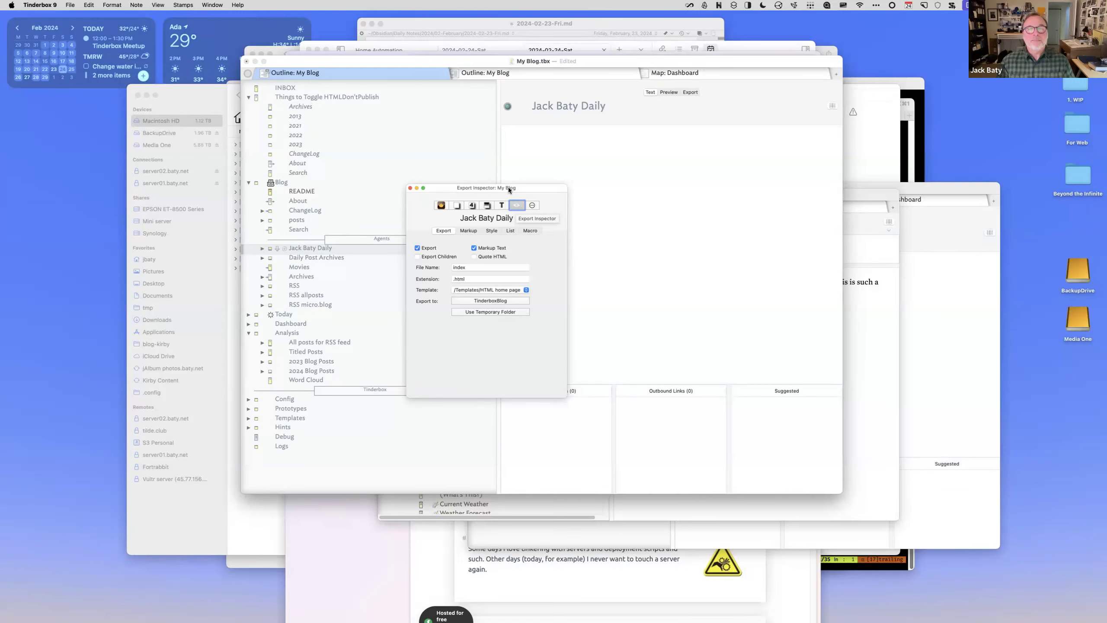
pyautogui.moveTo(508, 187); pyautogui.dragTo(505, 169)
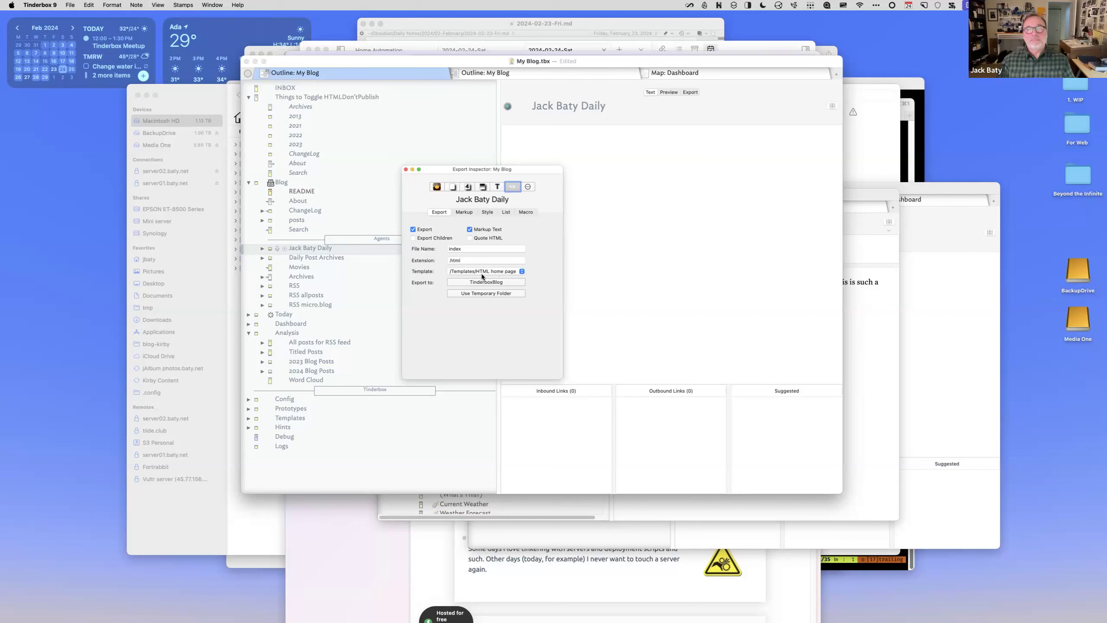
pyautogui.click(522, 271)
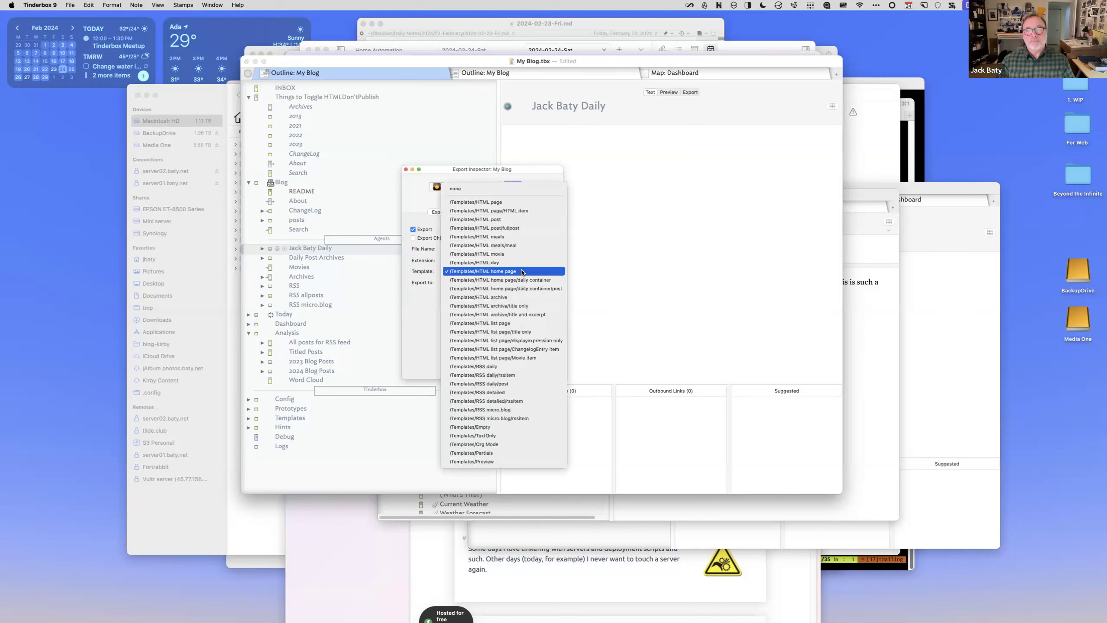
pyautogui.click(628, 244)
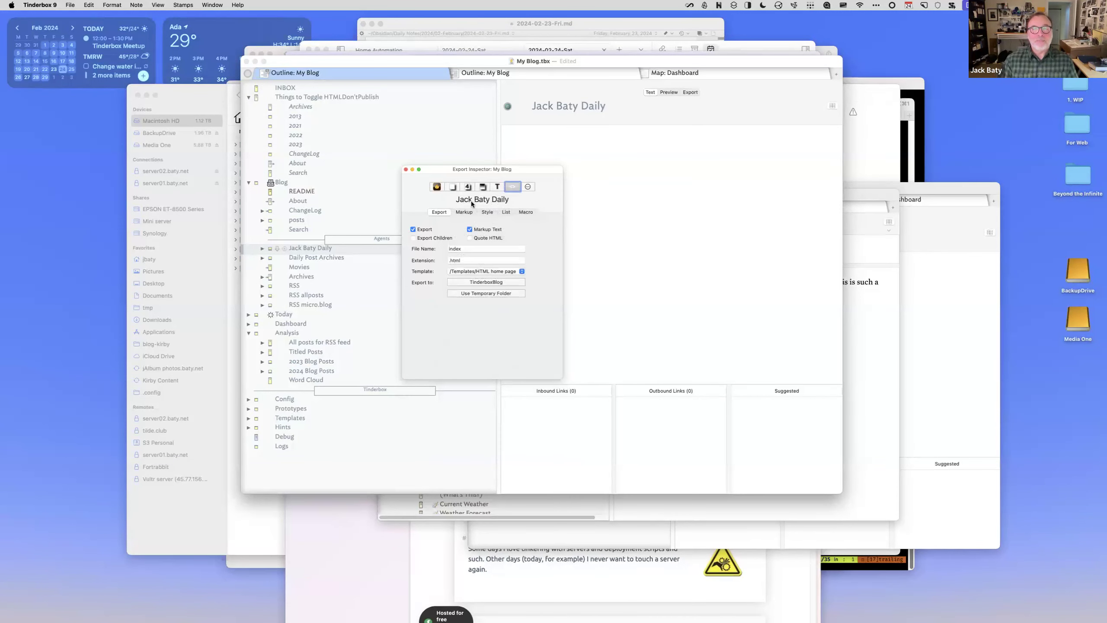
pyautogui.click(406, 169)
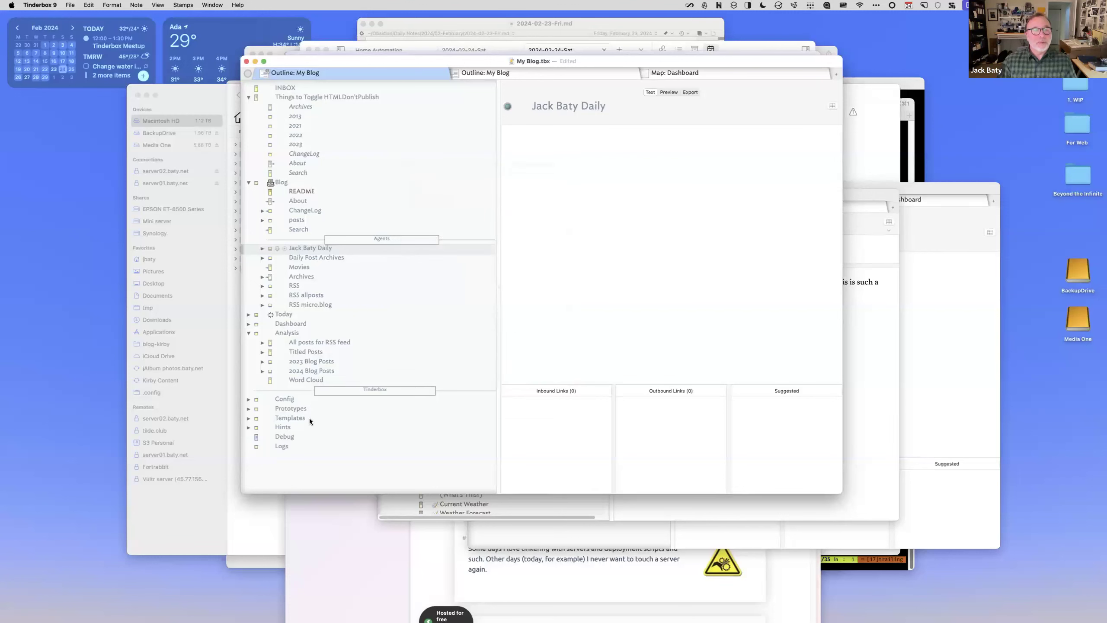
# - Expand the Templates container and examine the full HTML code of the HTML home page template
pyautogui.click(249, 418)
pyautogui.scroll(-3, 259, 411)
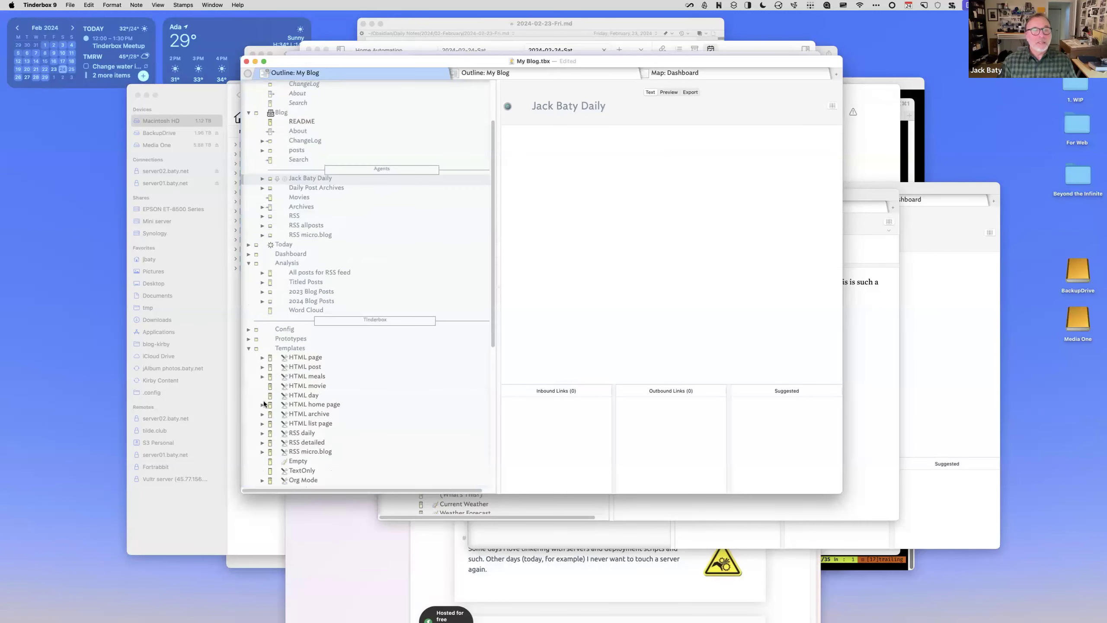
pyautogui.scroll(-2, 264, 403)
pyautogui.click(311, 348)
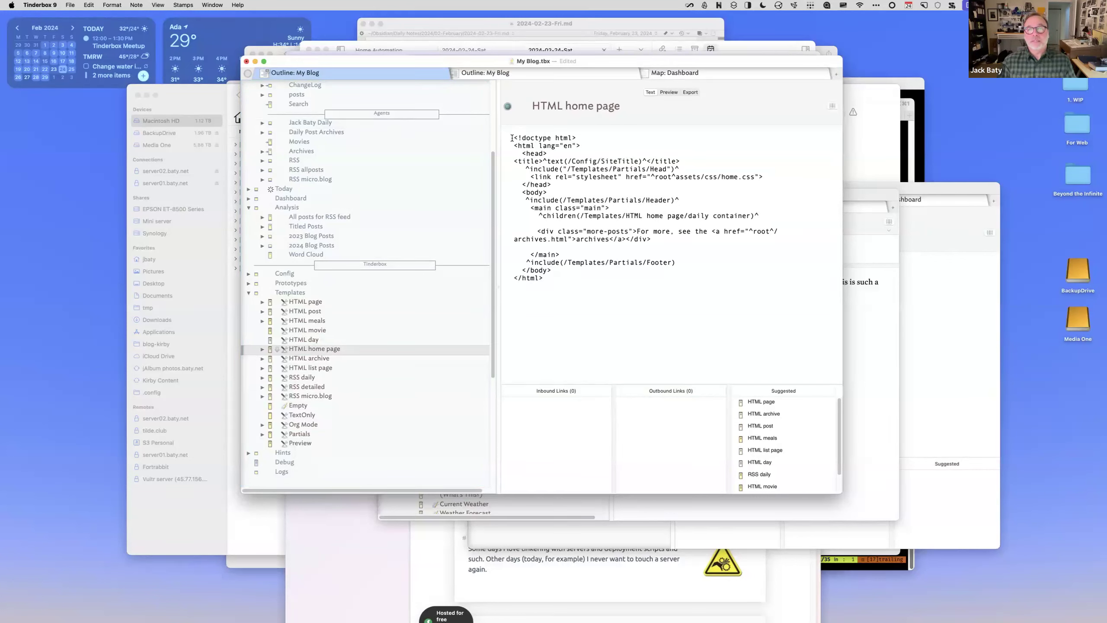
pyautogui.moveTo(511, 137); pyautogui.dragTo(562, 279)
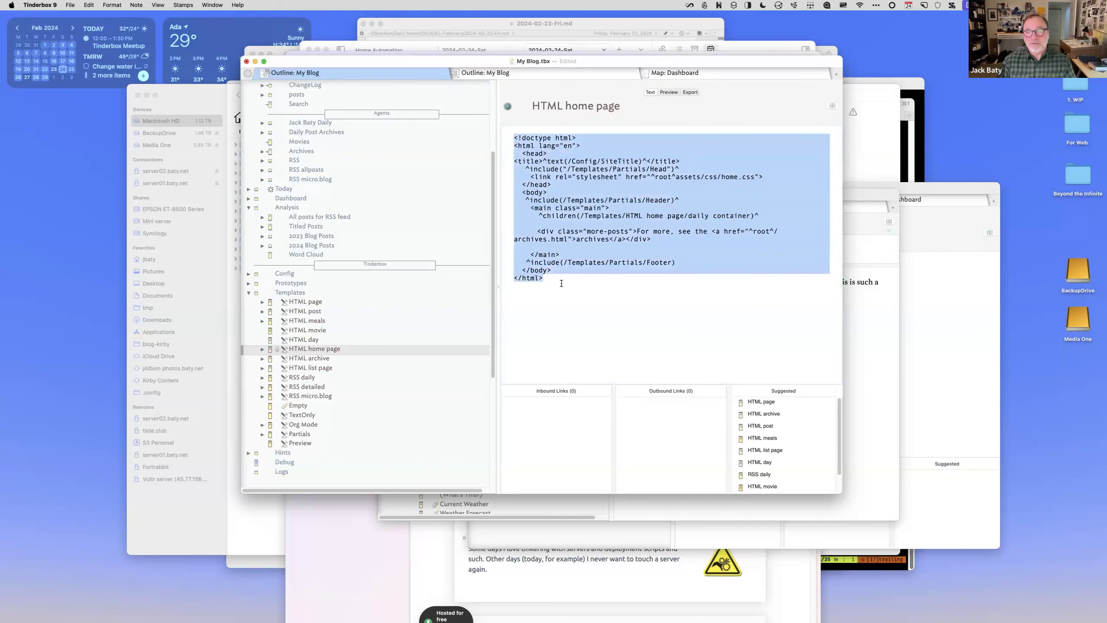
pyautogui.click(595, 169)
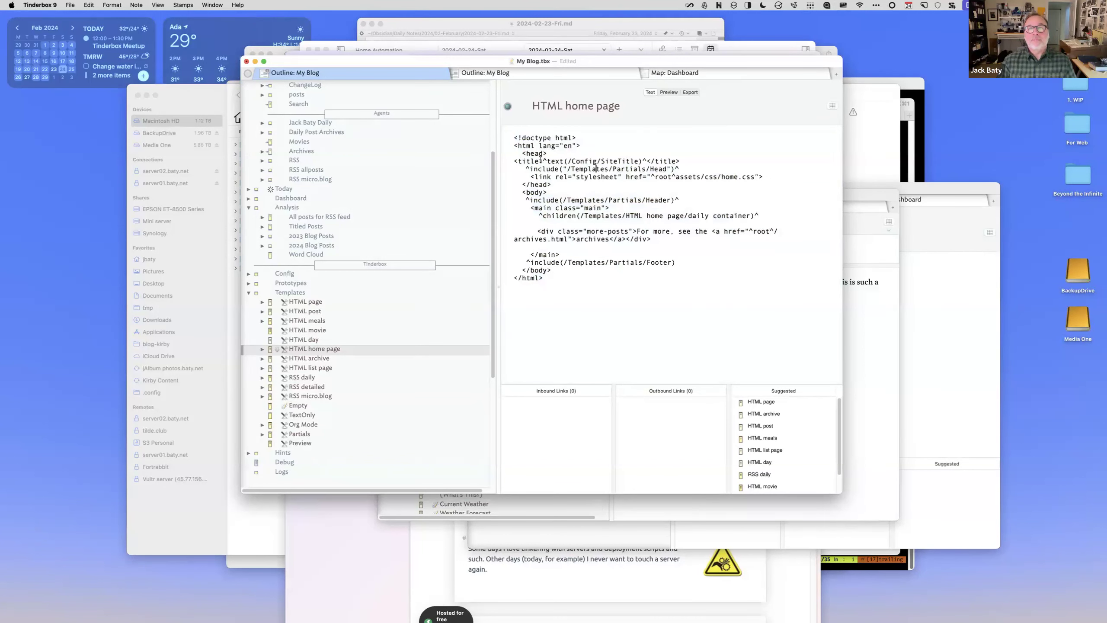
# - Highlight the ^text(/Config/SiteTitle)^ code in the home page template and view the SiteTitle note in the Config container
pyautogui.moveTo(542, 160); pyautogui.dragTo(647, 161)
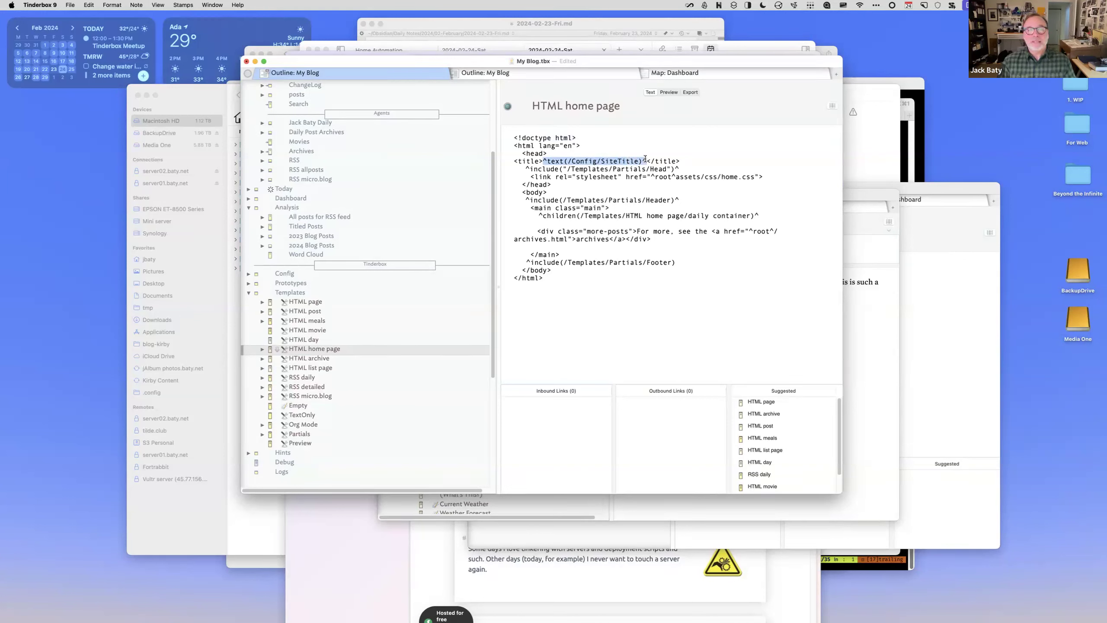
pyautogui.click(248, 273)
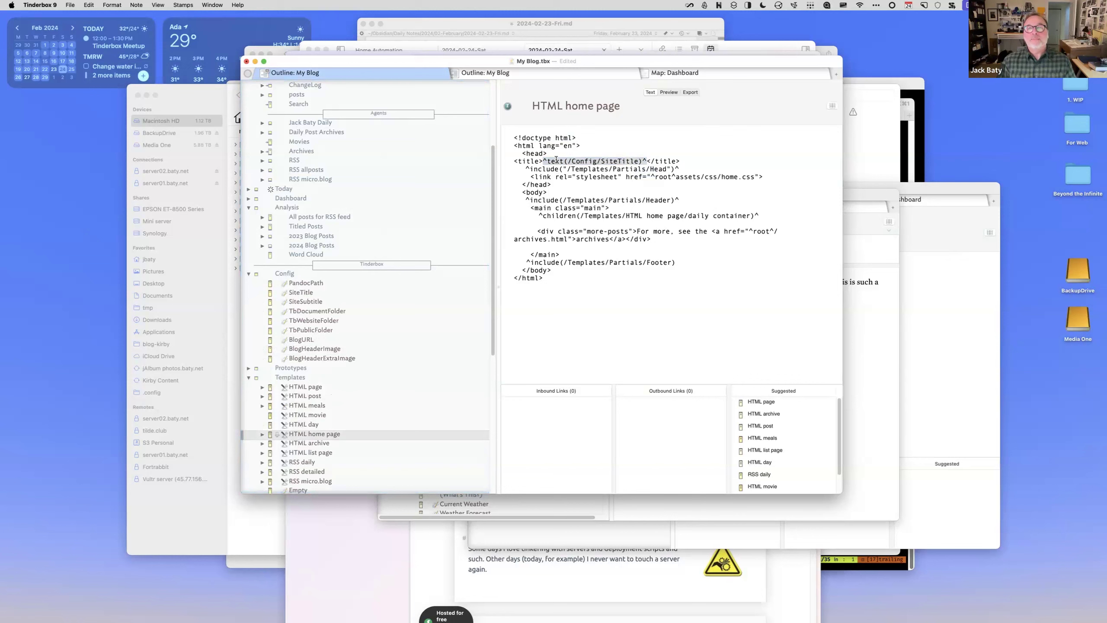
pyautogui.click(586, 161)
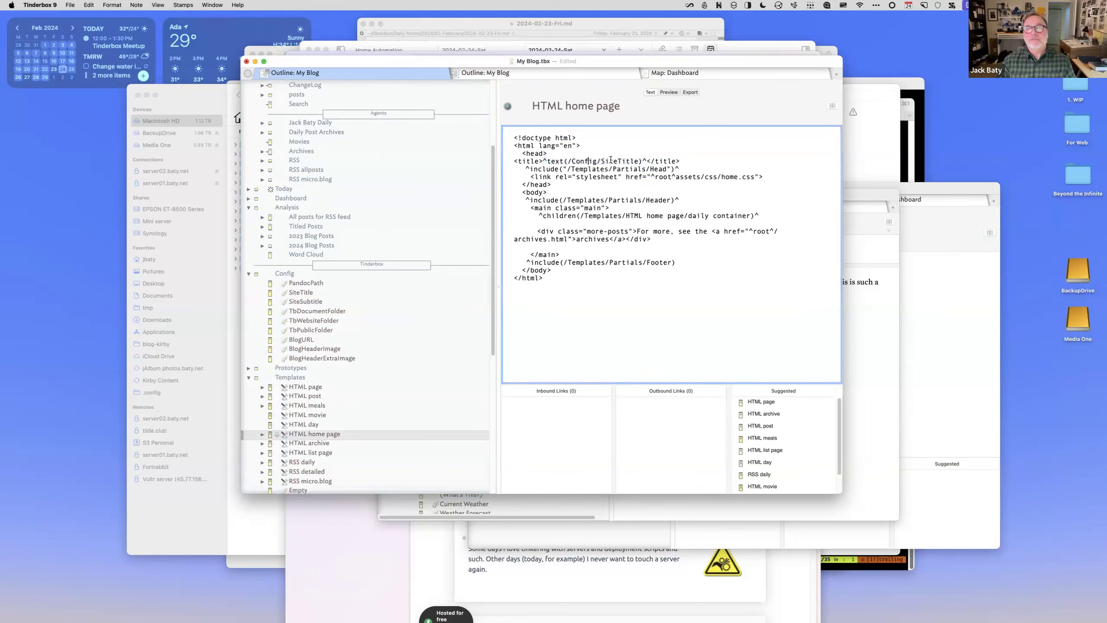
pyautogui.click(298, 292)
pyautogui.click(585, 141)
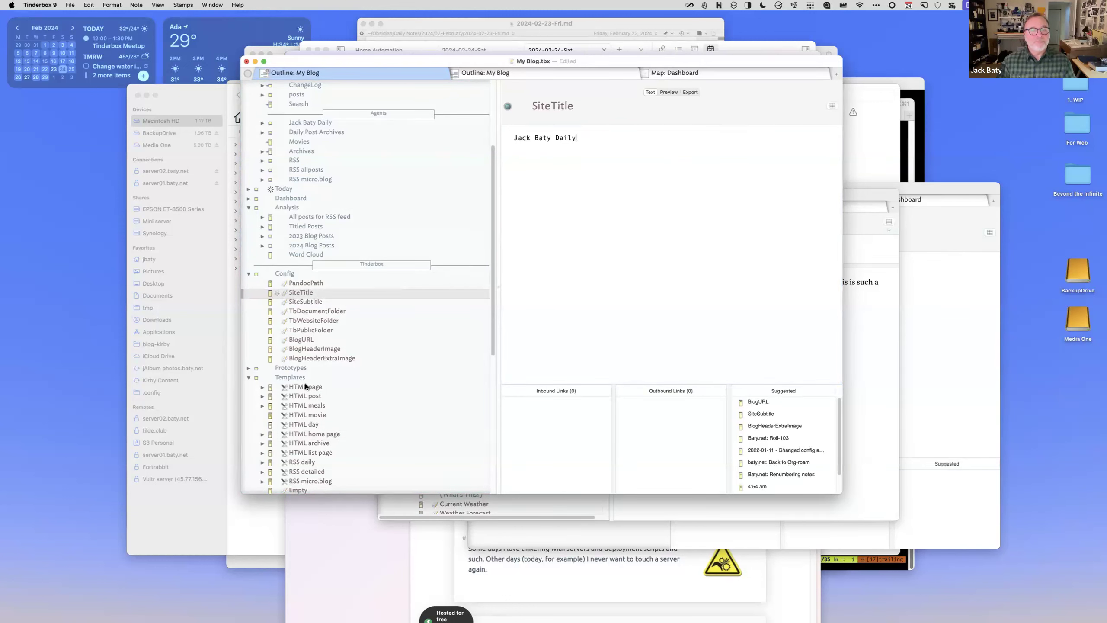
# - Reopen the HTML home page template and highlight its ^include("/Templates/Partials/Head")^ line and the ^children code
pyautogui.click(312, 433)
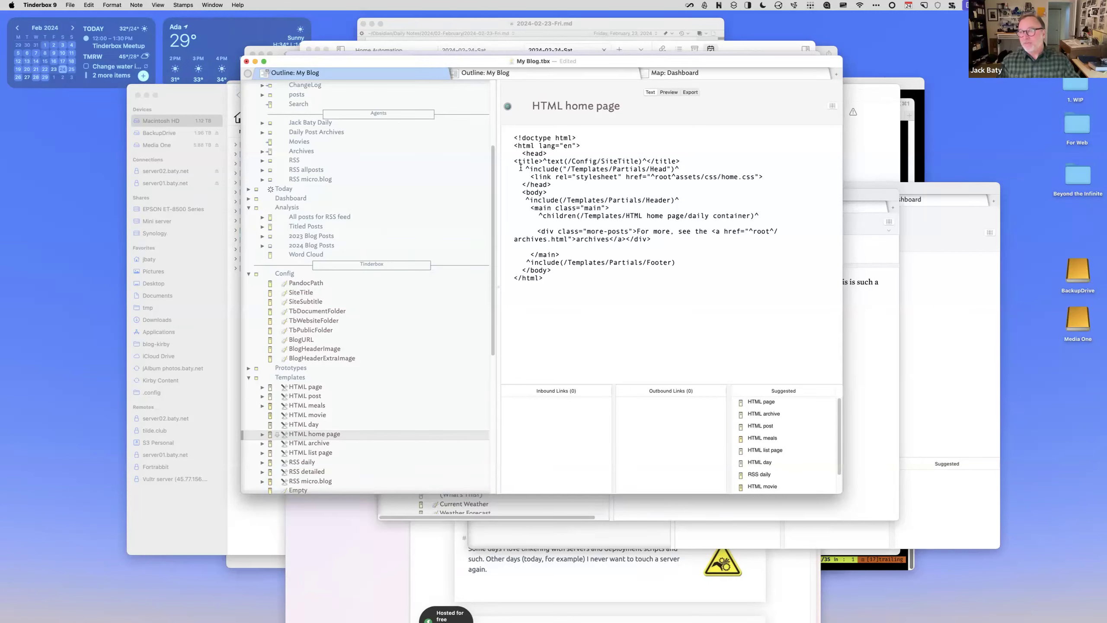
pyautogui.moveTo(682, 169); pyautogui.dragTo(524, 169)
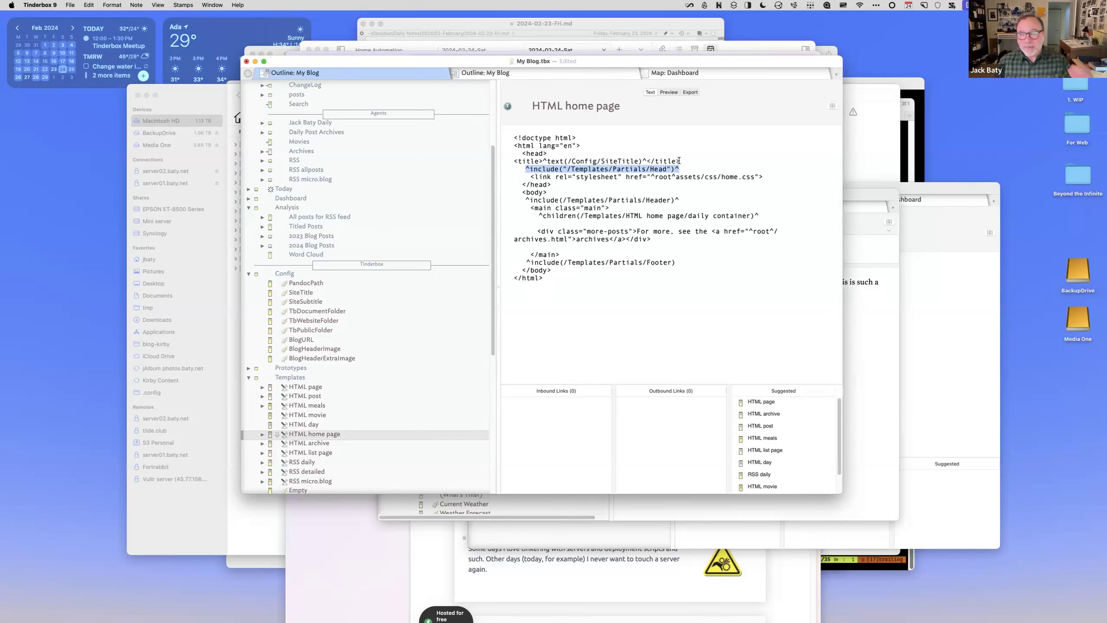
pyautogui.click(529, 200)
pyautogui.moveTo(538, 216); pyautogui.dragTo(683, 215)
pyautogui.moveTo(539, 215); pyautogui.dragTo(575, 215)
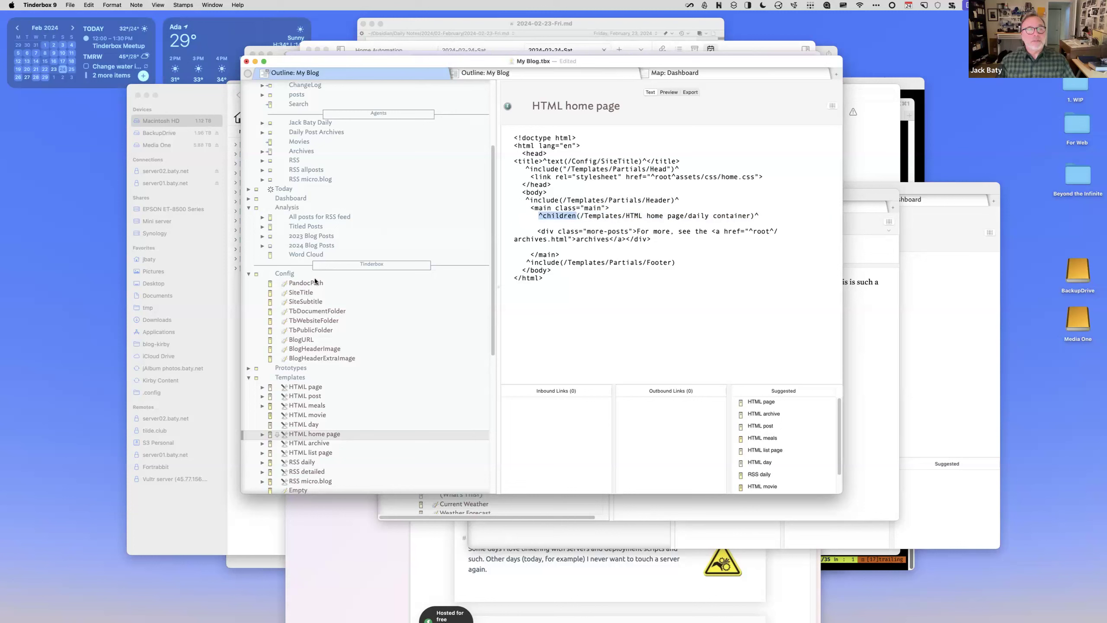
# - Expand the blog home page agent's daily entries and highlight the daily container template name in the HTML home page code
pyautogui.scroll(-1, 314, 261)
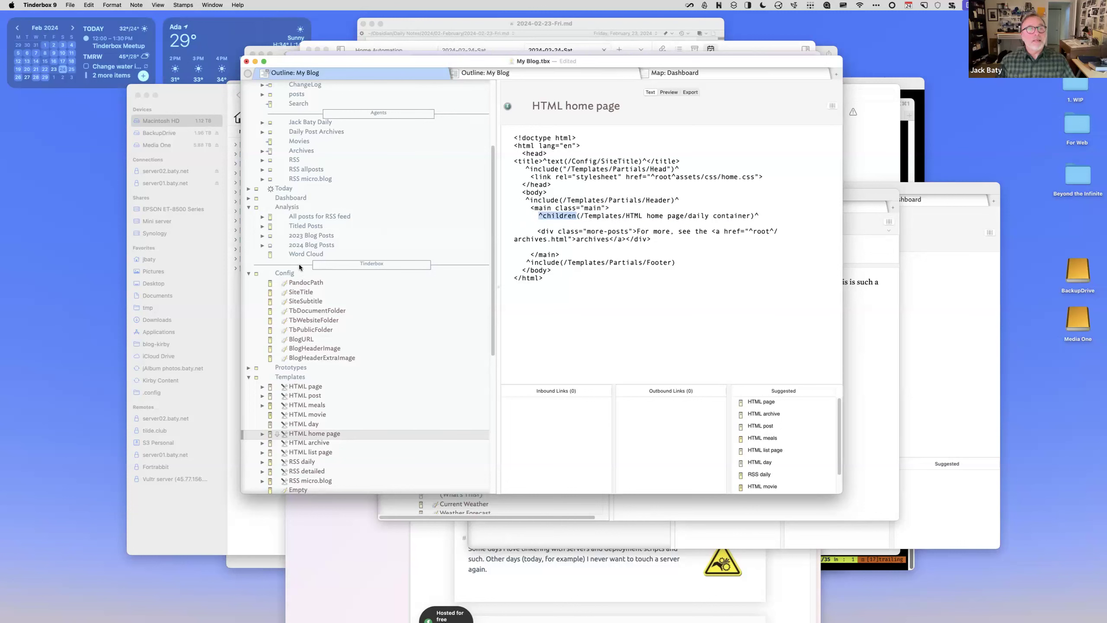
pyautogui.scroll(4, 308, 296)
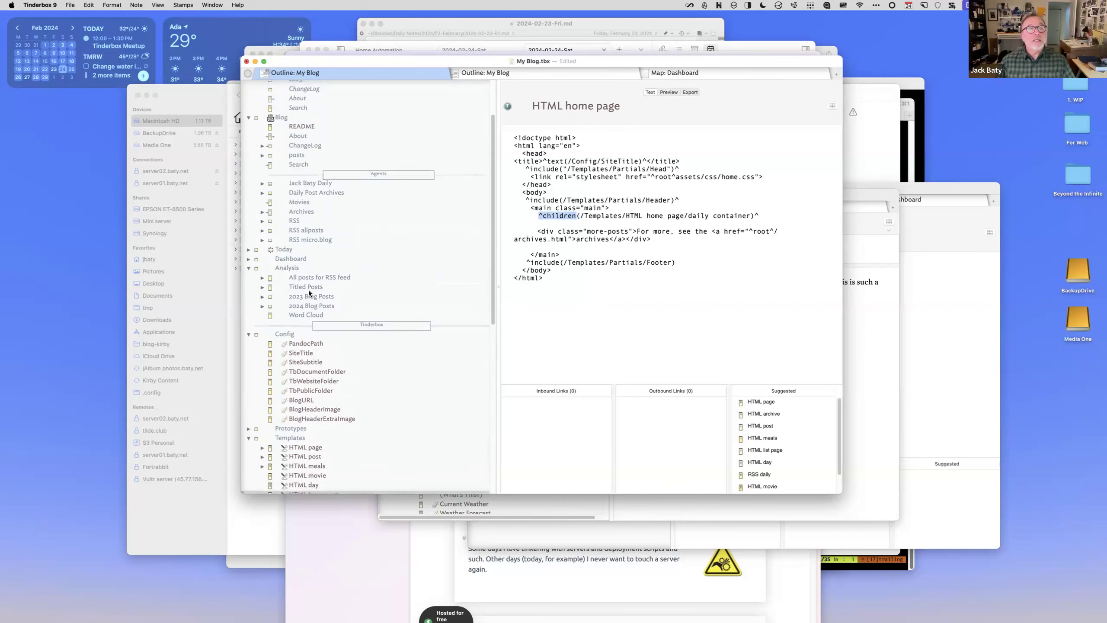
pyautogui.click(262, 183)
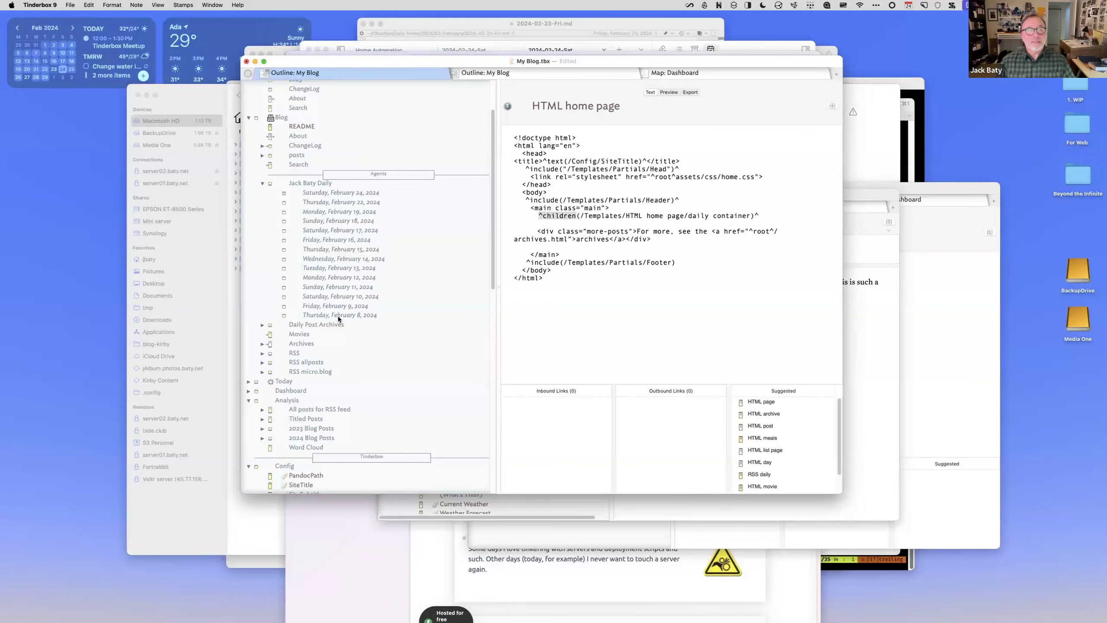
pyautogui.click(622, 217)
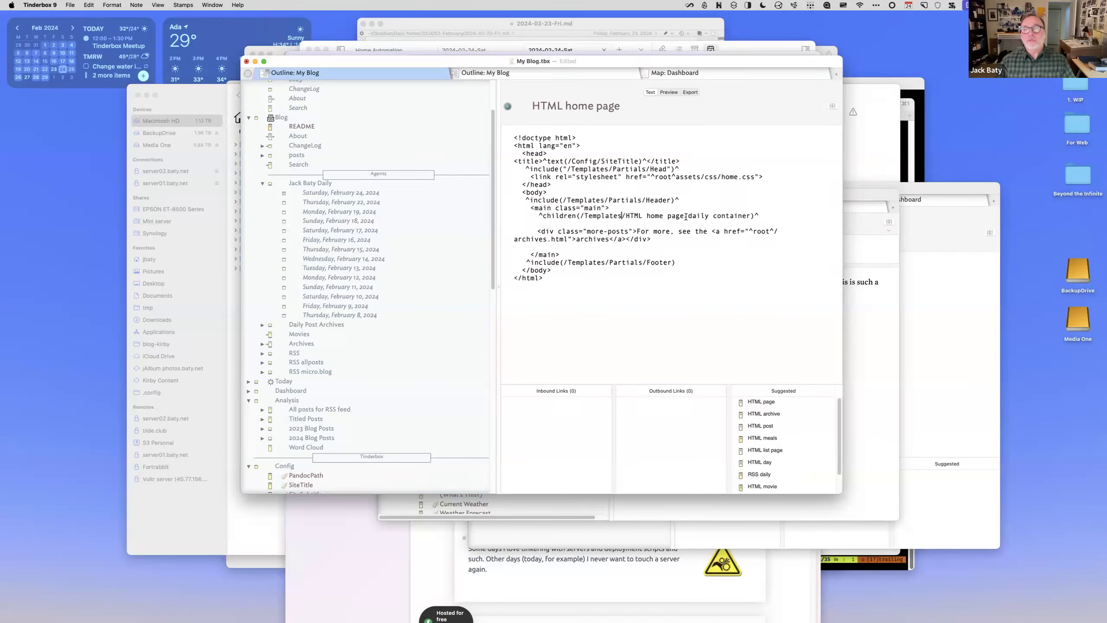
pyautogui.moveTo(686, 216); pyautogui.dragTo(752, 216)
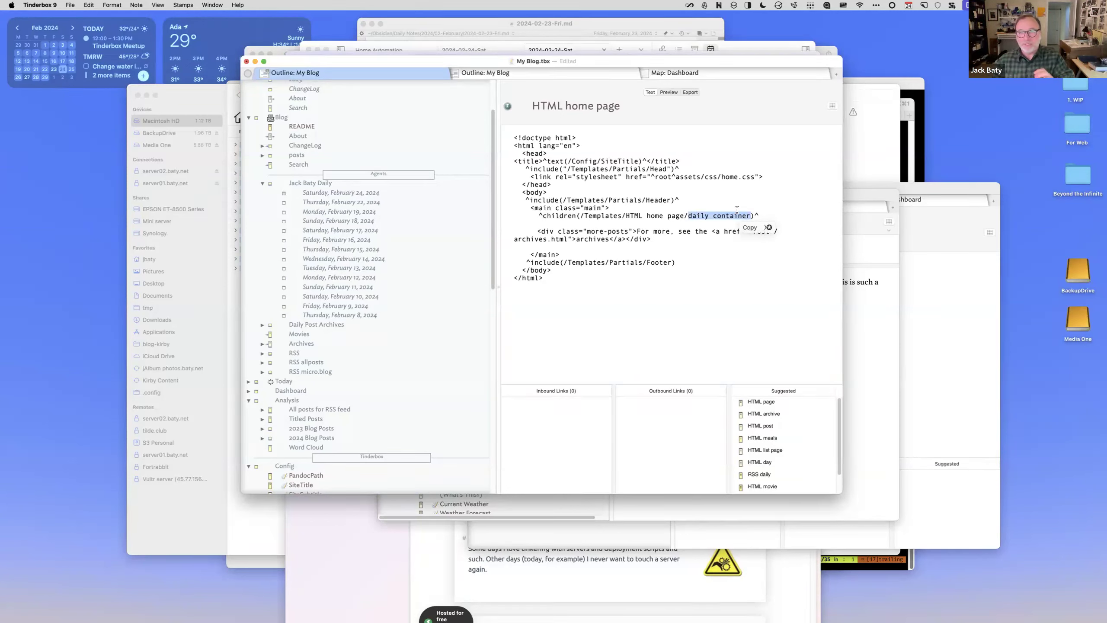
pyautogui.click(721, 231)
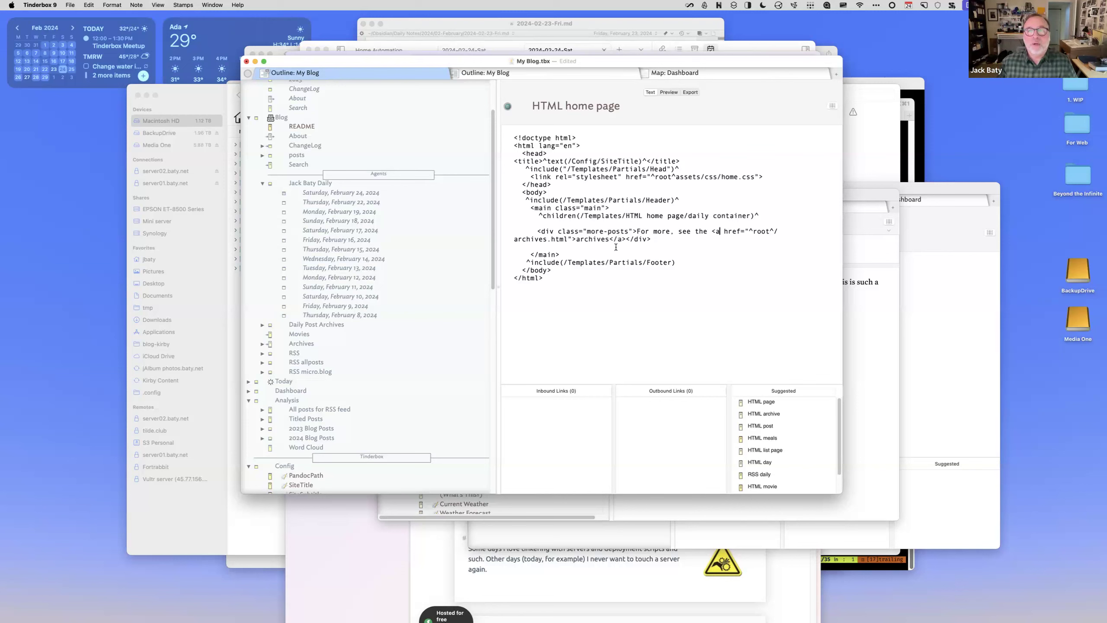
pyautogui.scroll(-10, 318, 404)
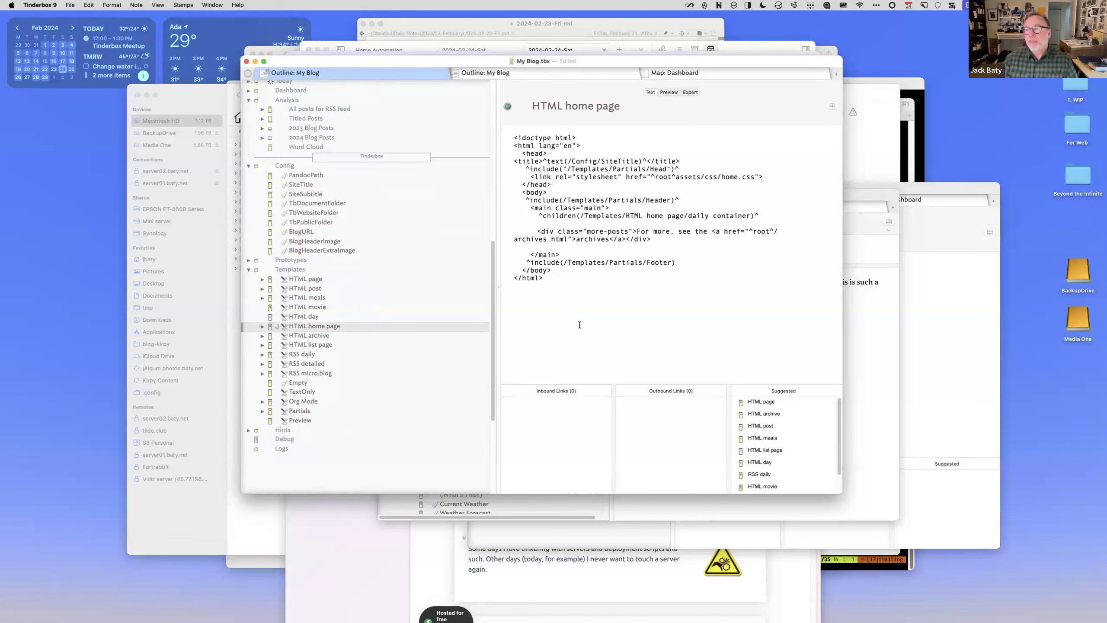
pyautogui.click(625, 327)
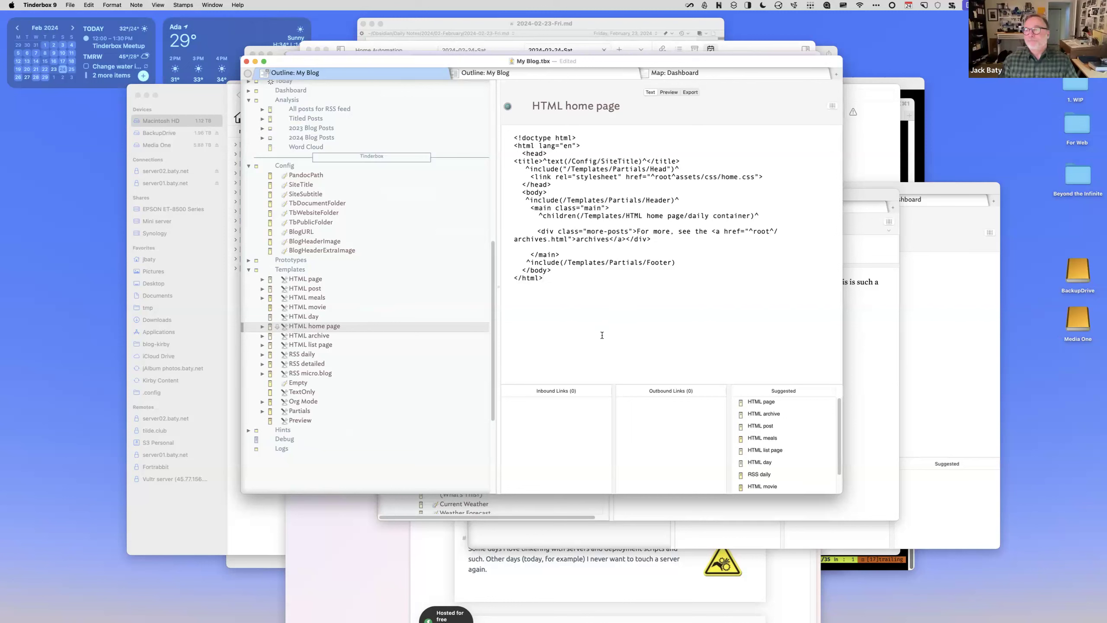
pyautogui.moveTo(617, 64); pyautogui.dragTo(603, 90)
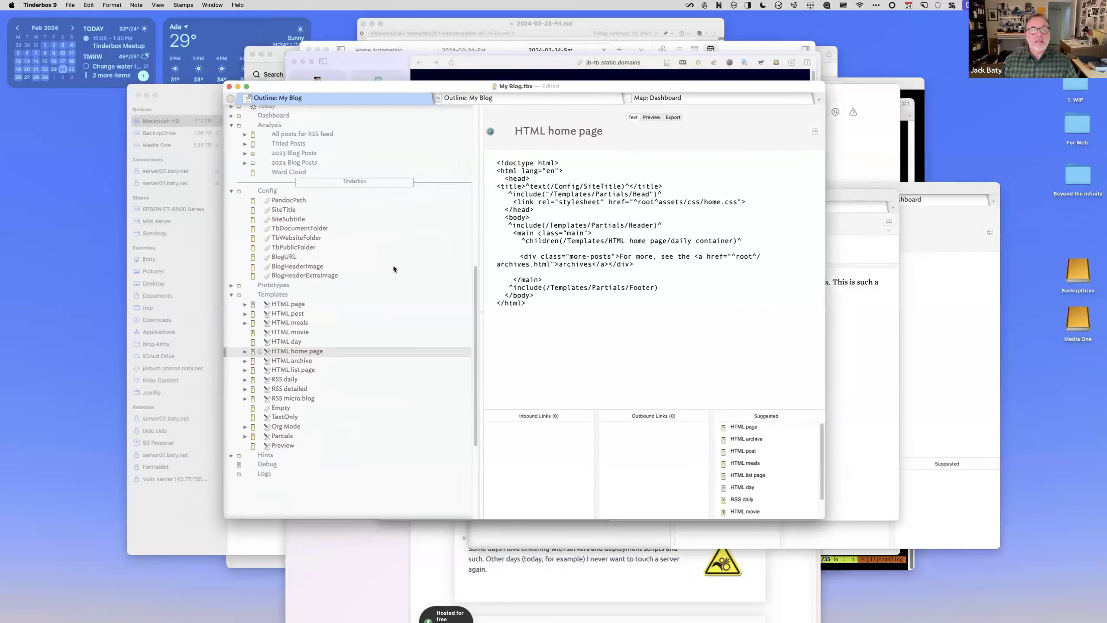
# - Check the blog home page agent's file name, extension, template and export folder in the Export Inspector, leaving them as they are
pyautogui.scroll(15, 323, 231)
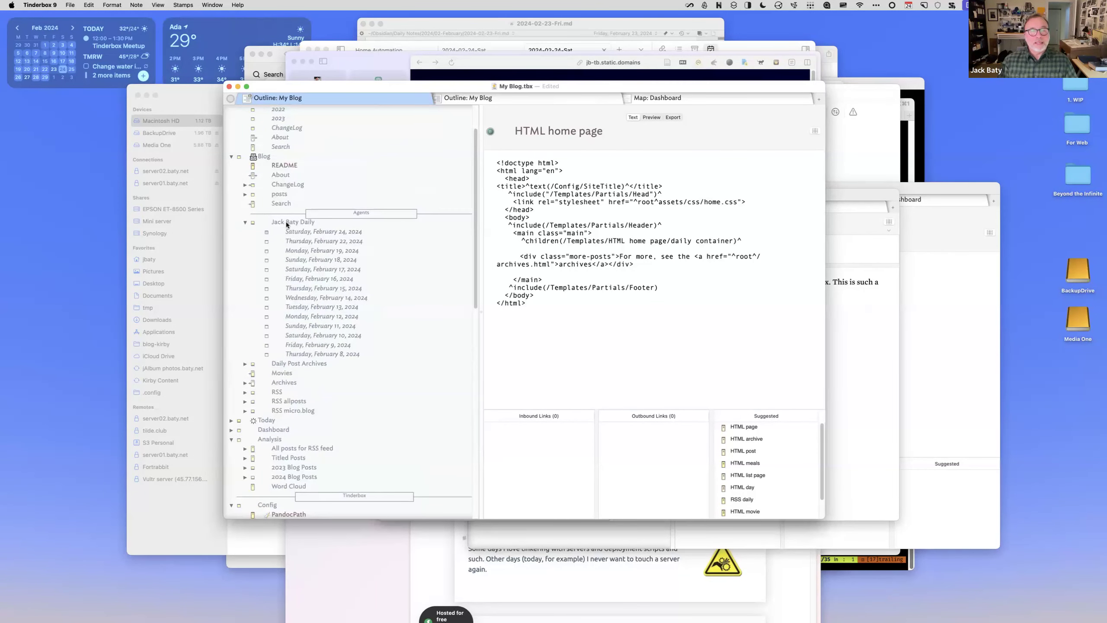
pyautogui.click(285, 221)
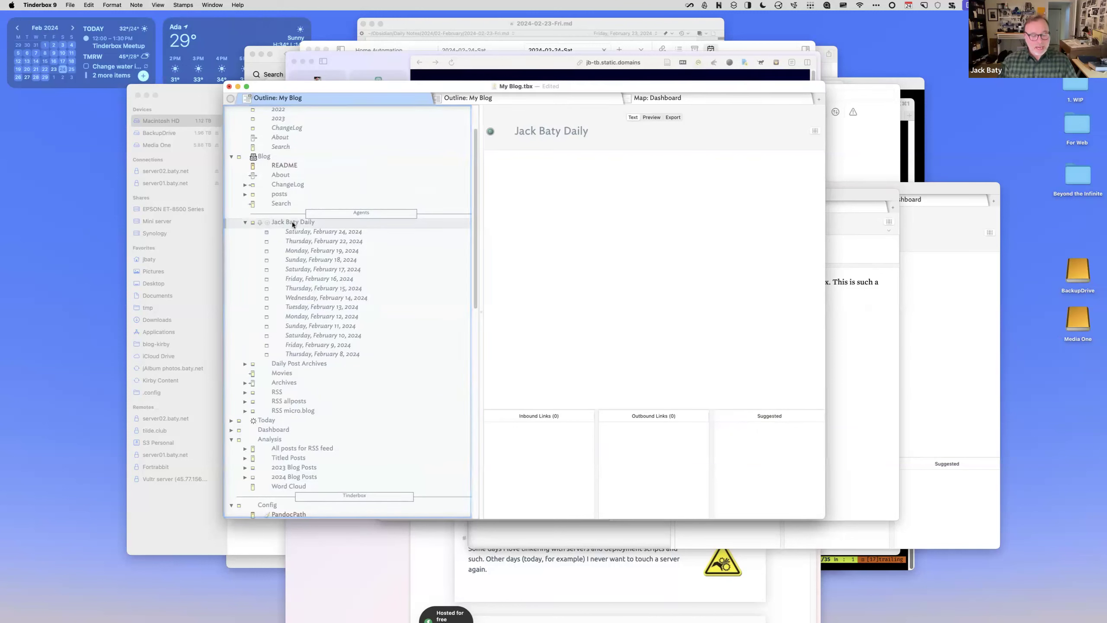
pyautogui.press('super+1')
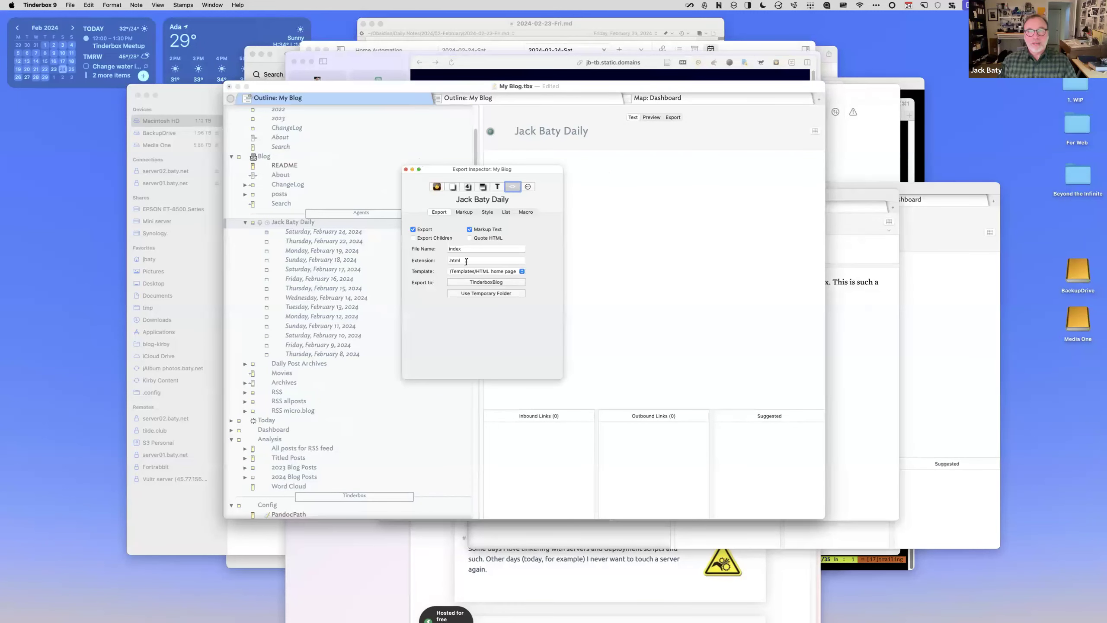
pyautogui.click(405, 169)
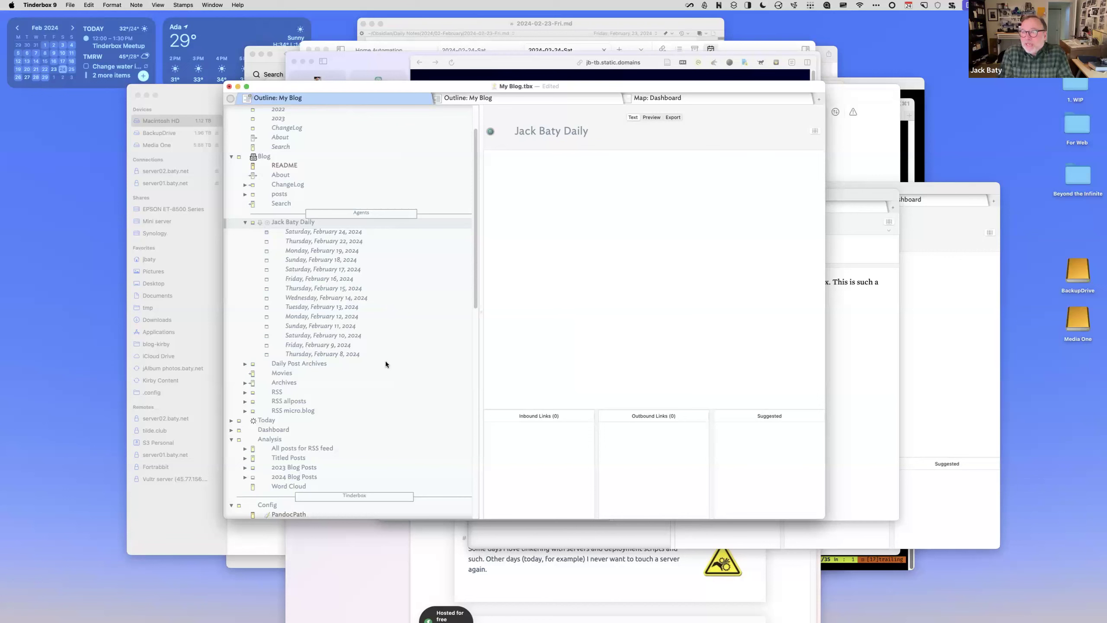
pyautogui.click(528, 322)
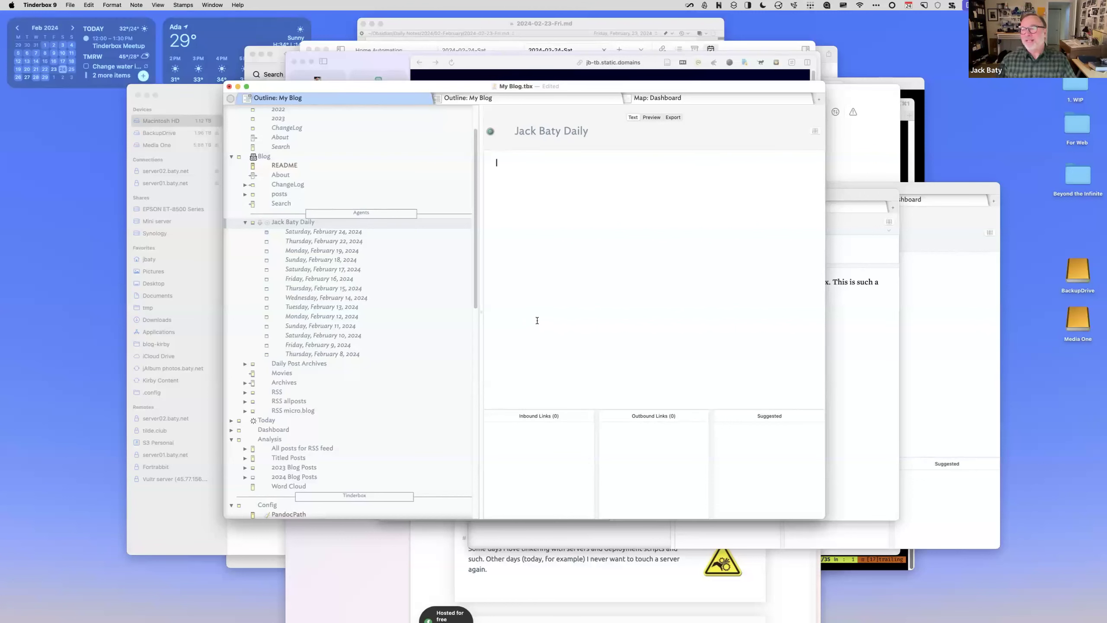
pyautogui.click(542, 324)
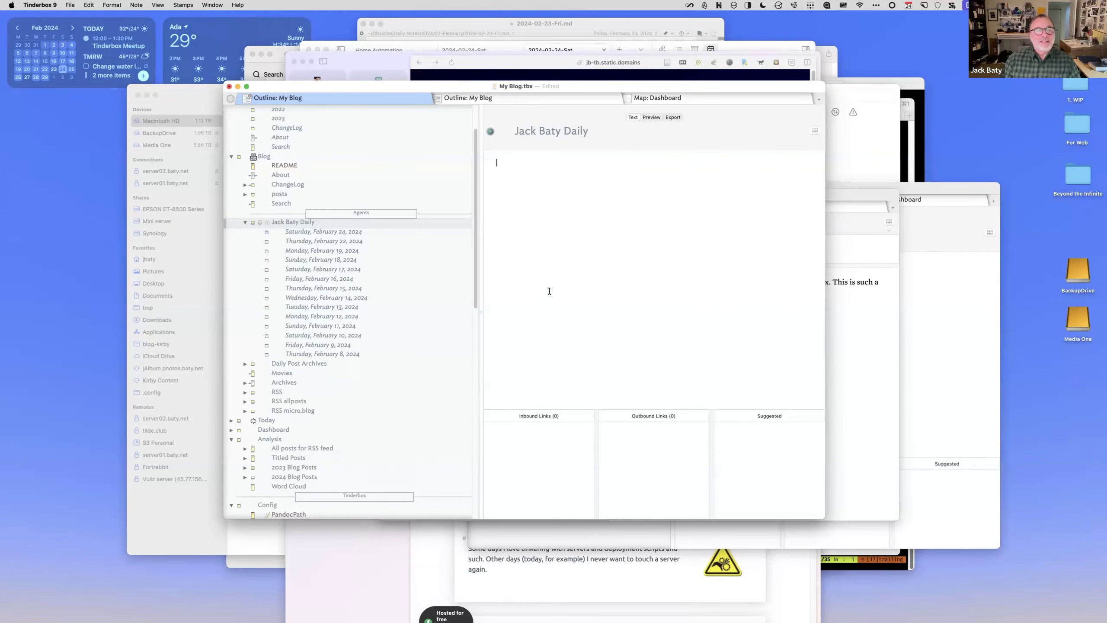
pyautogui.scroll(-5, 476, 276)
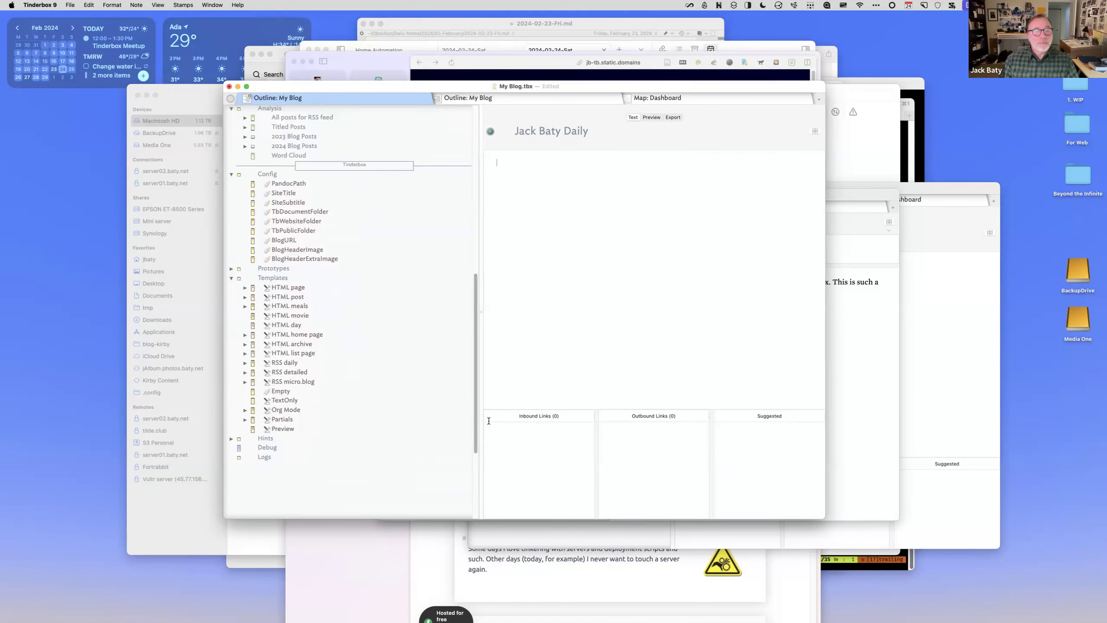
# - Switch to the Daybook 2024.tbx document and review the Notes container's export settings, including its template, without changing them
pyautogui.click(211, 4)
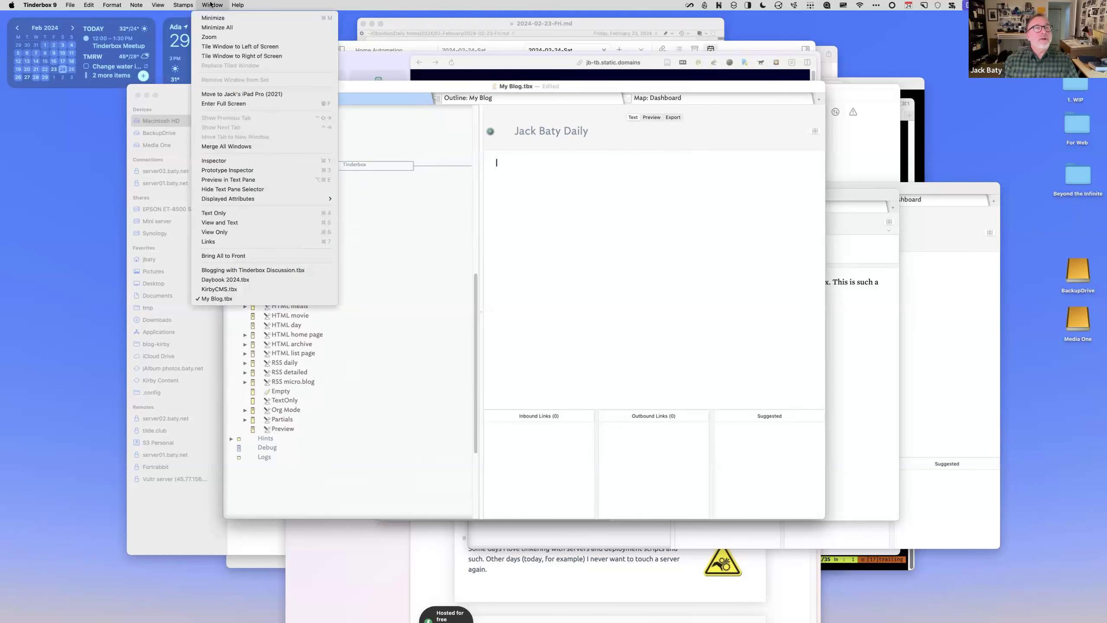
pyautogui.click(237, 280)
pyautogui.moveTo(550, 187); pyautogui.dragTo(461, 161)
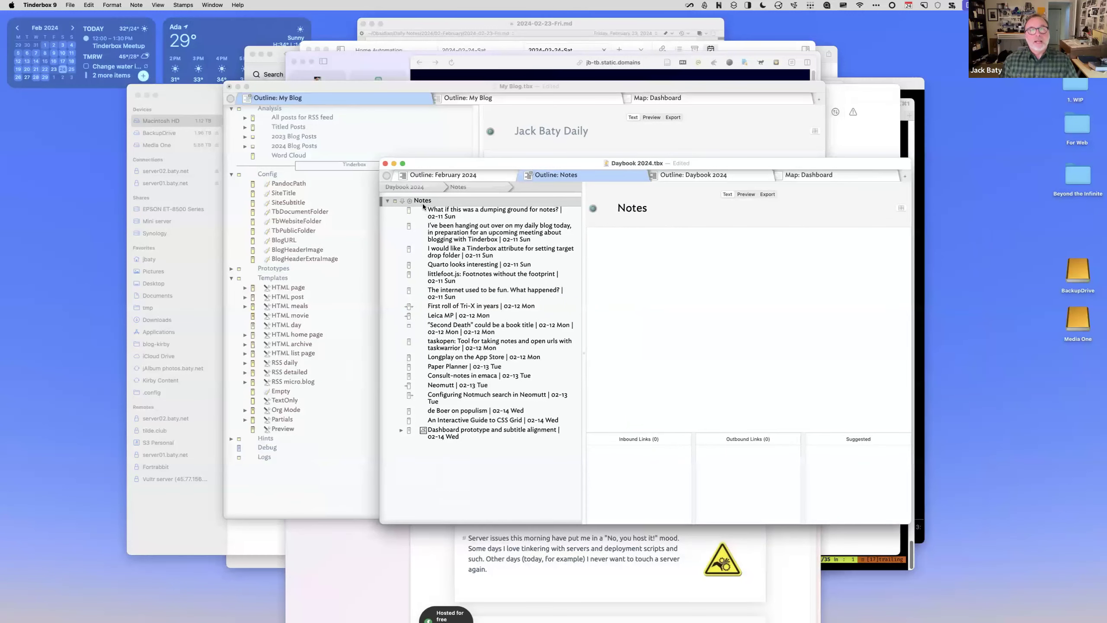
pyautogui.press('super+1')
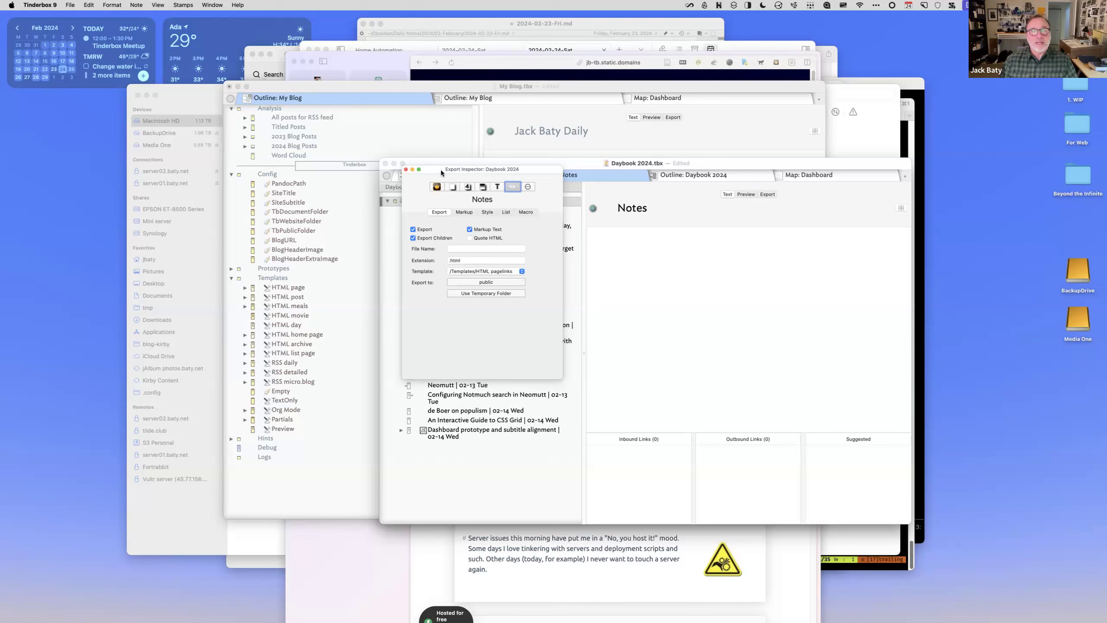
pyautogui.moveTo(504, 289); pyautogui.dragTo(503, 278)
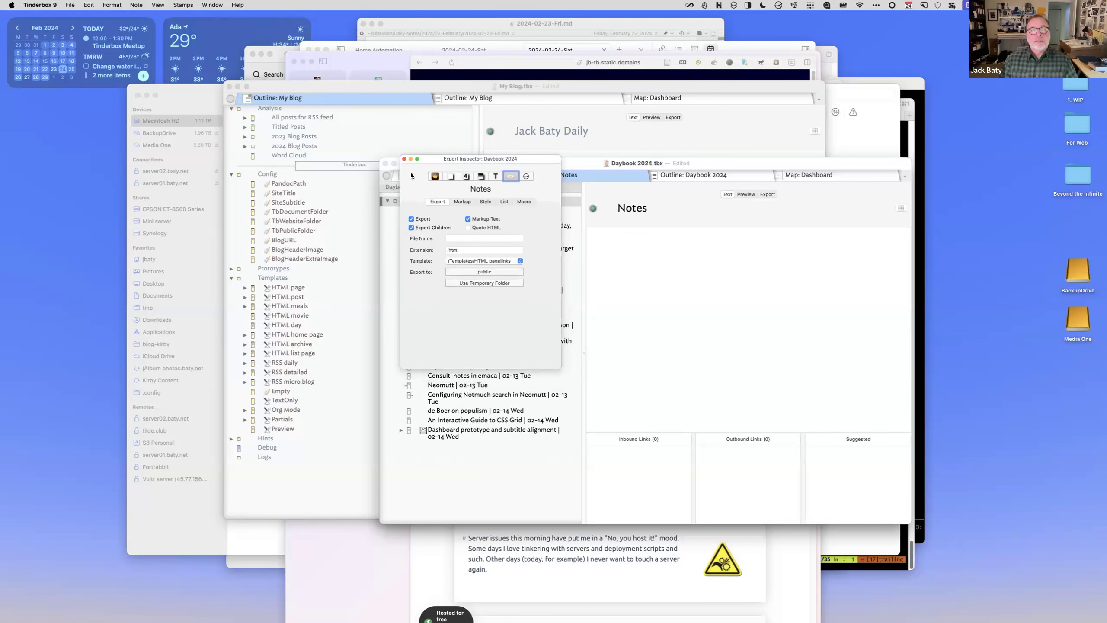
pyautogui.click(404, 159)
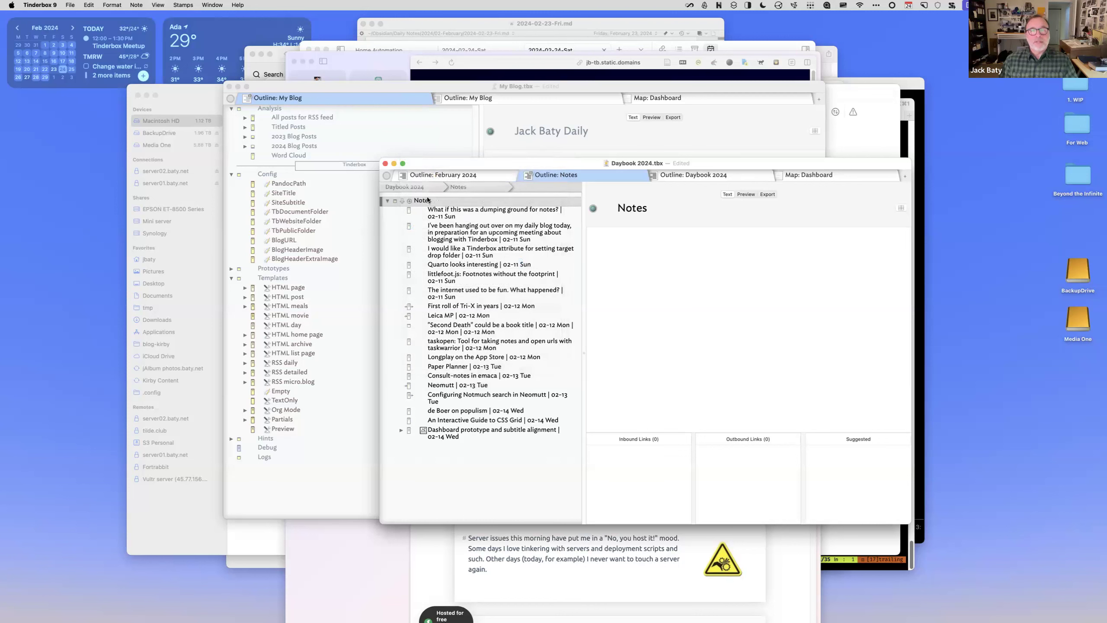
# - Preview the Notes page and follow its link to the note "I would like a Tinderbox attribute for setting target drop folder"
pyautogui.click(748, 195)
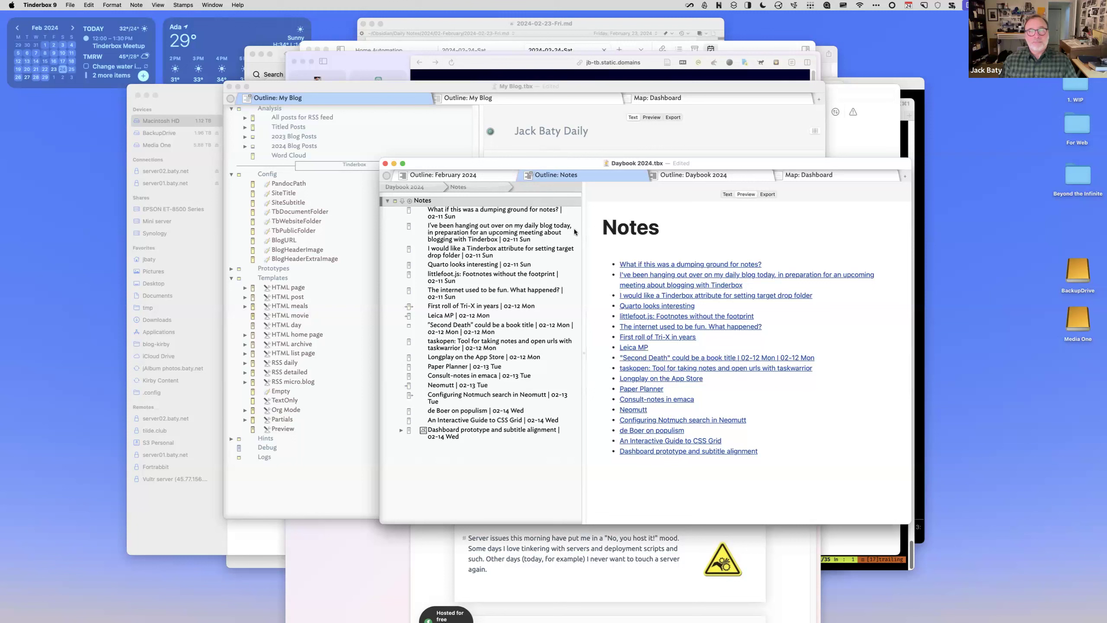
pyautogui.click(662, 297)
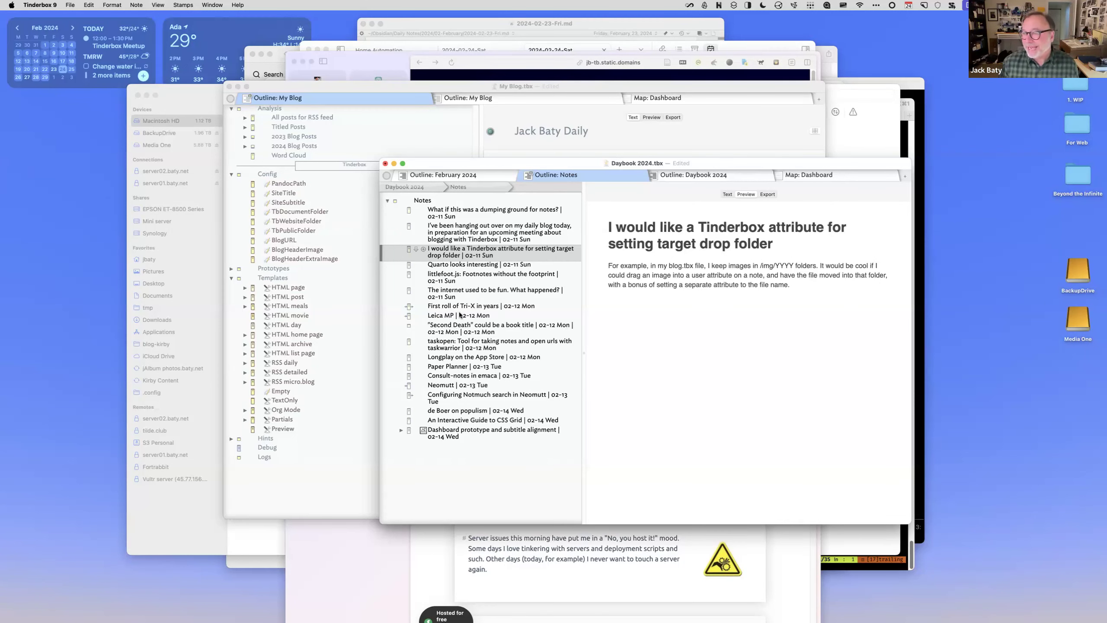
pyautogui.click(427, 201)
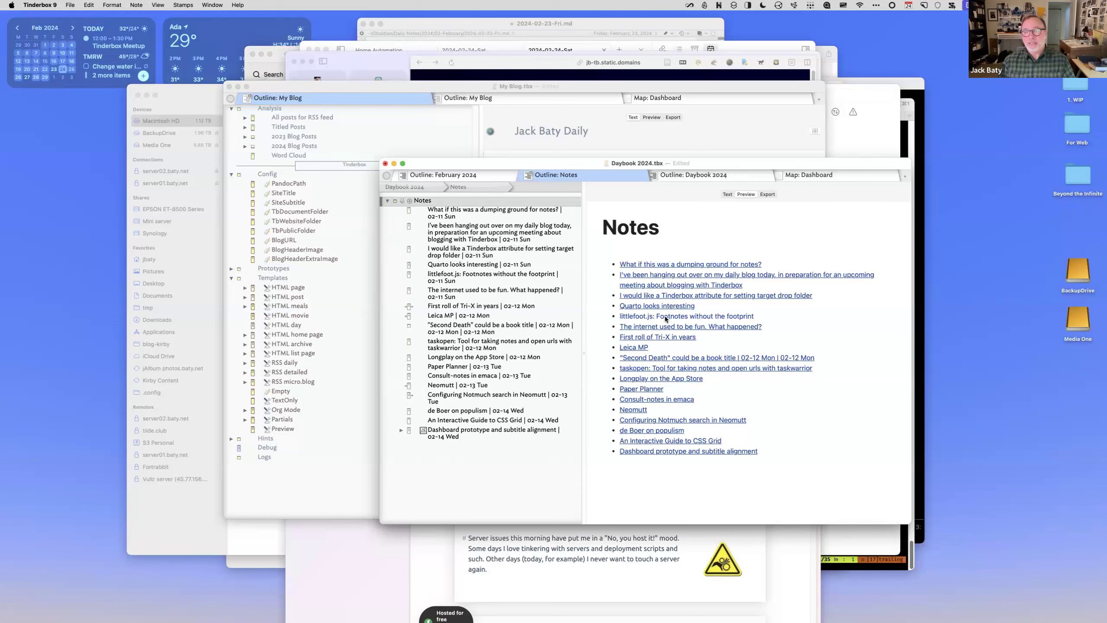
pyautogui.click(650, 295)
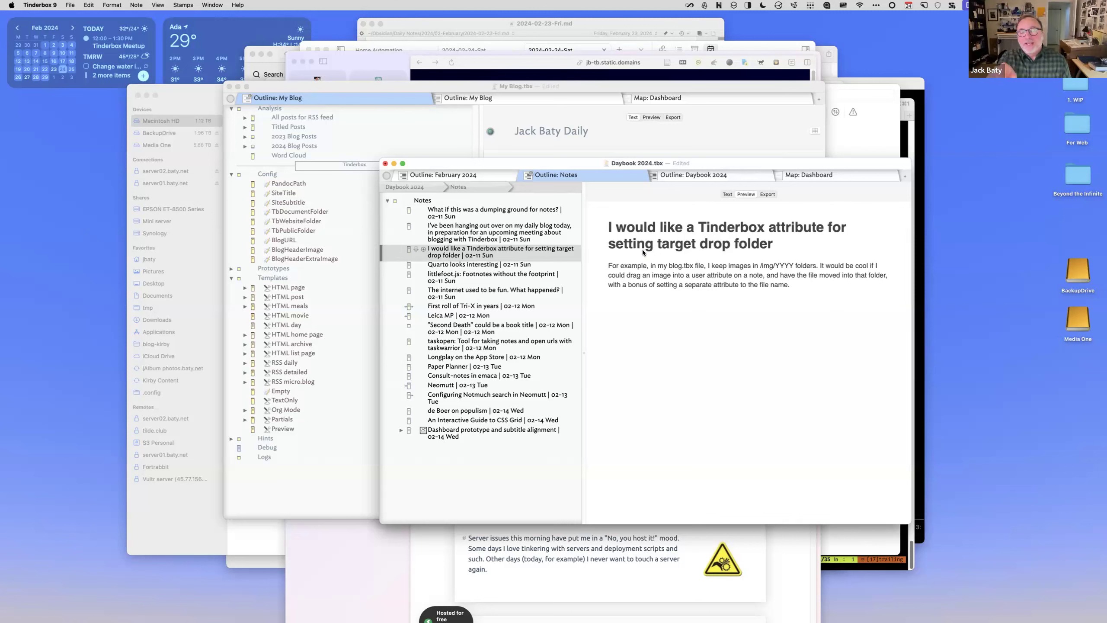
# - Return to My Blog.tbx, expand the posts container and view the "Include in RSS" flag post under Saturday, February 24, 2024
pyautogui.click(593, 84)
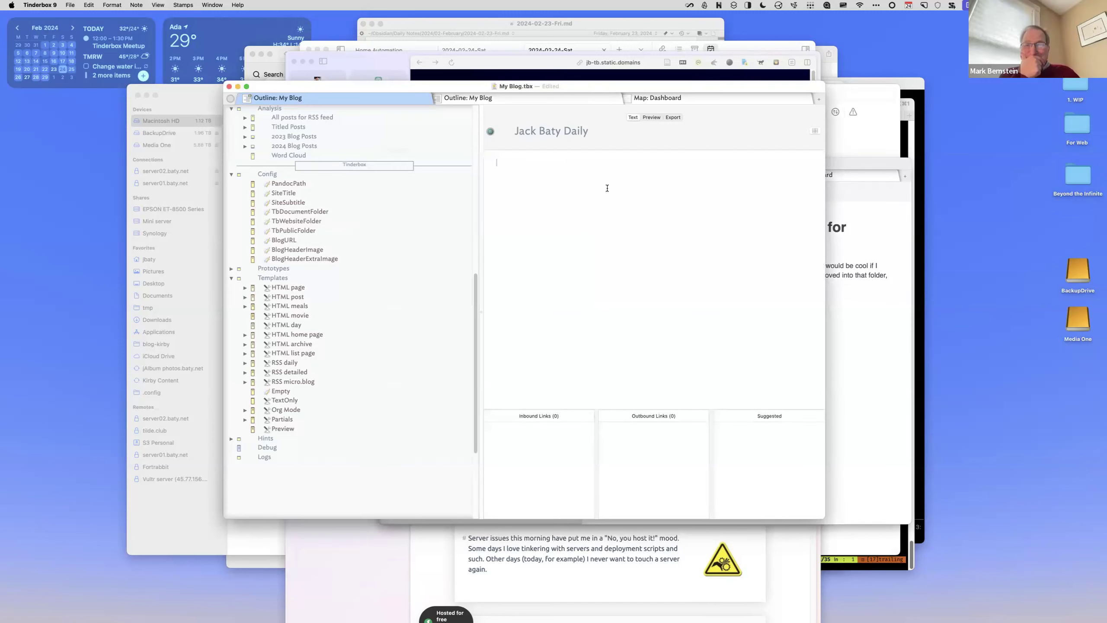
pyautogui.scroll(6, 306, 200)
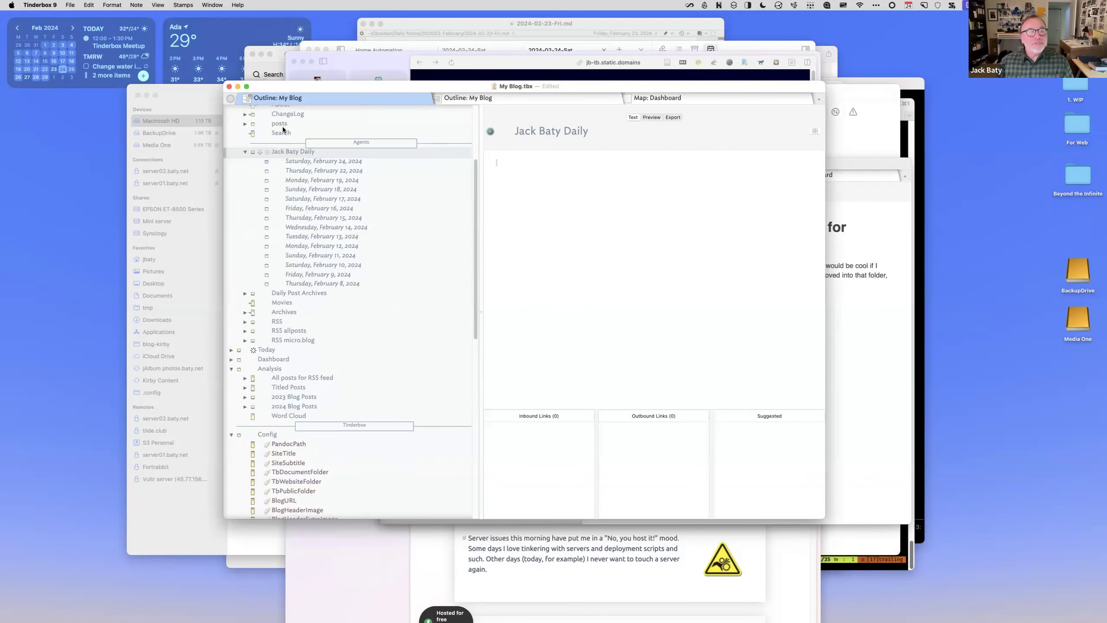
pyautogui.scroll(2, 283, 144)
pyautogui.scroll(2, 281, 149)
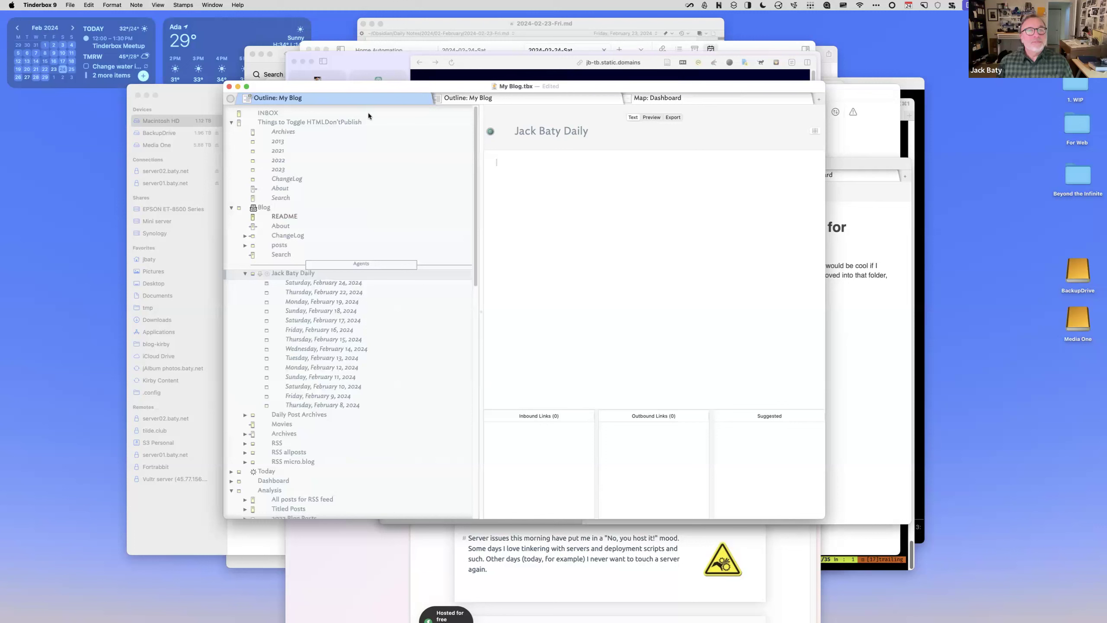
pyautogui.click(245, 245)
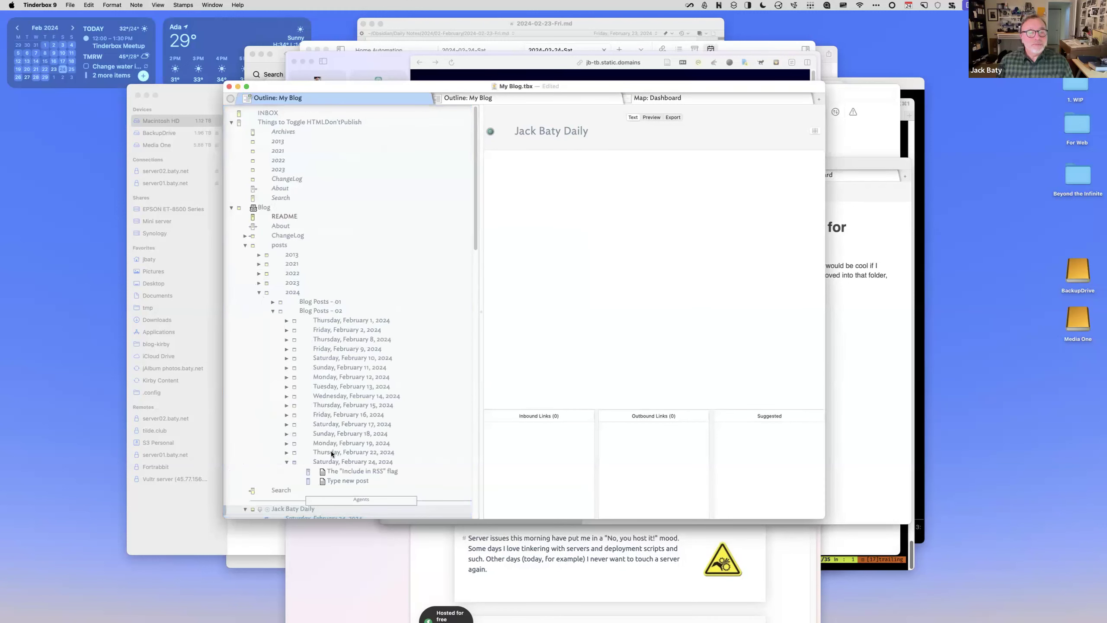
pyautogui.click(338, 473)
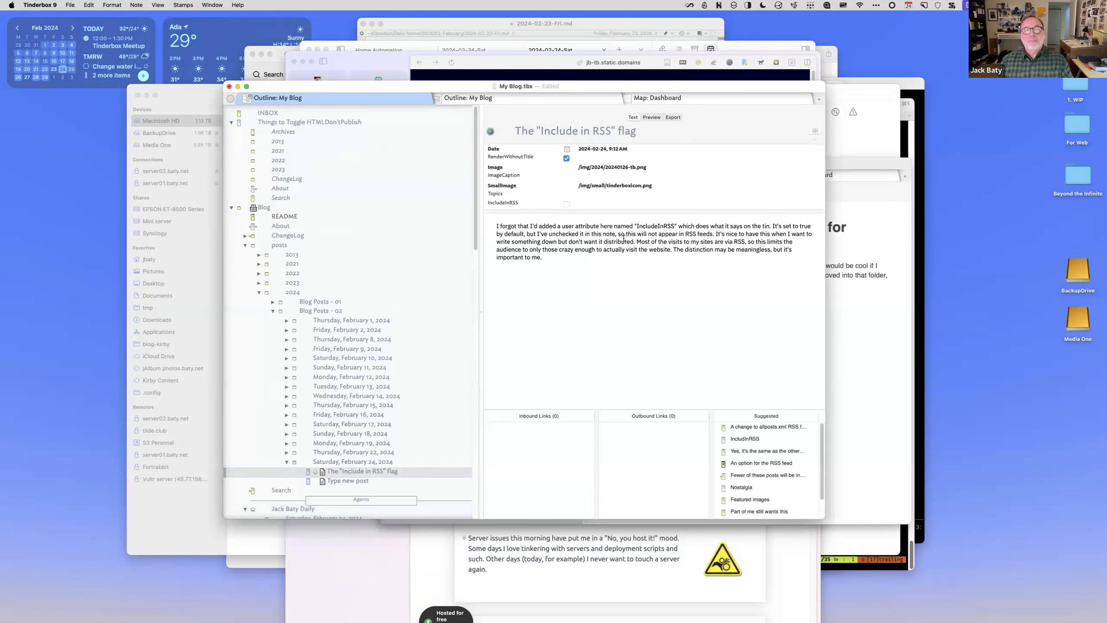
pyautogui.moveTo(647, 84); pyautogui.dragTo(606, 77)
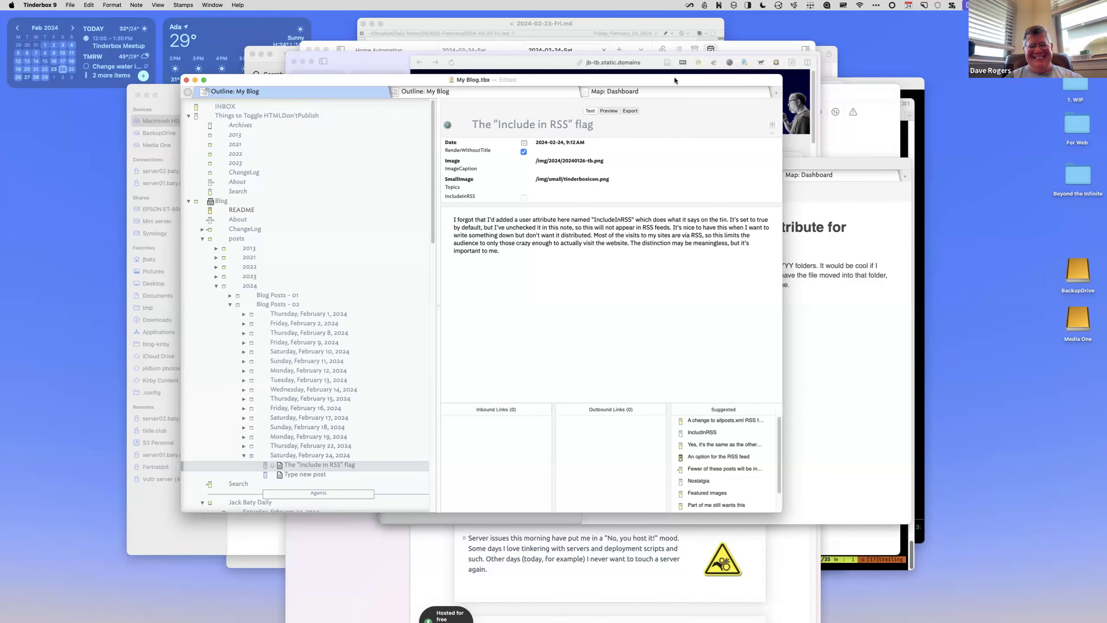
pyautogui.moveTo(674, 77); pyautogui.dragTo(746, 104)
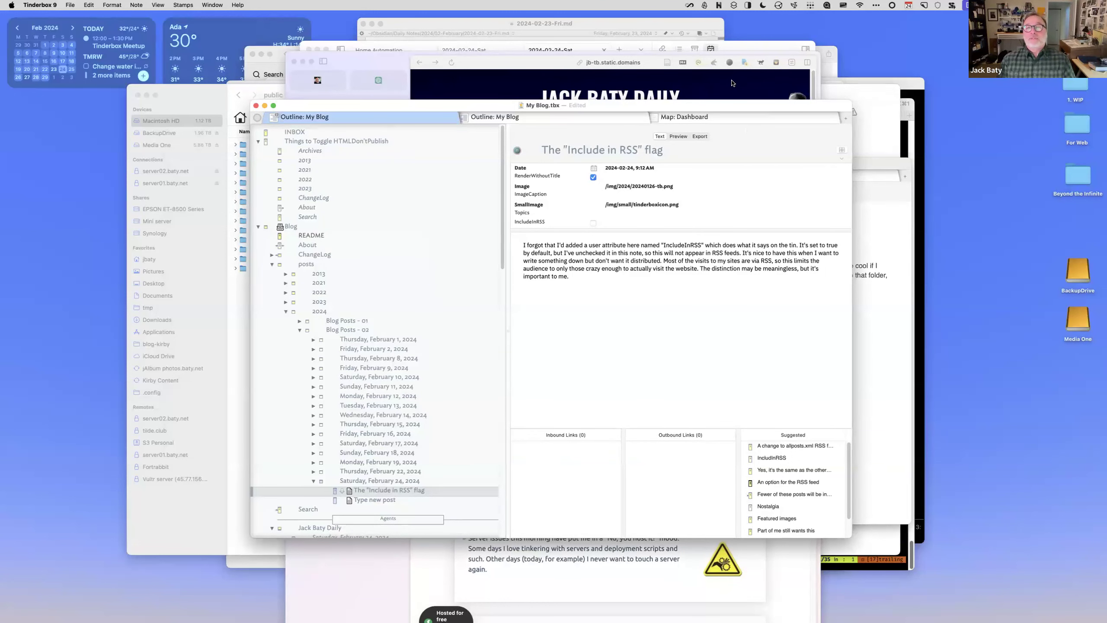
pyautogui.moveTo(732, 105); pyautogui.dragTo(723, 94)
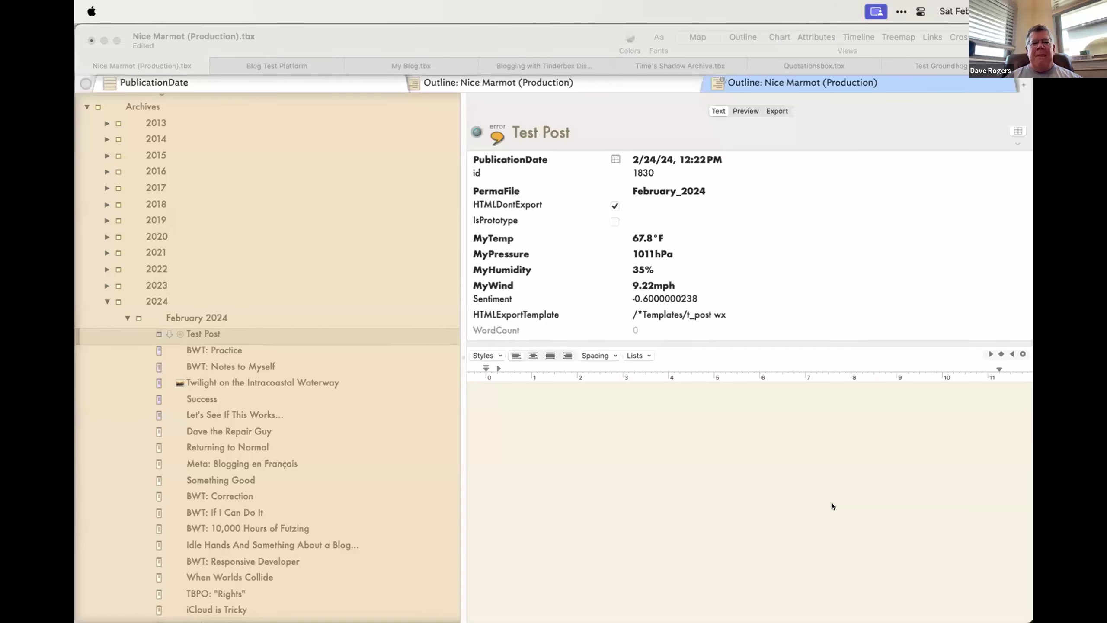
# - Switch to Photos and run the Photos to Tinderbox script on the second of the two pond photos
pyautogui.click(628, 533)
pyautogui.moveTo(622, 584)
pyautogui.click(545, 597)
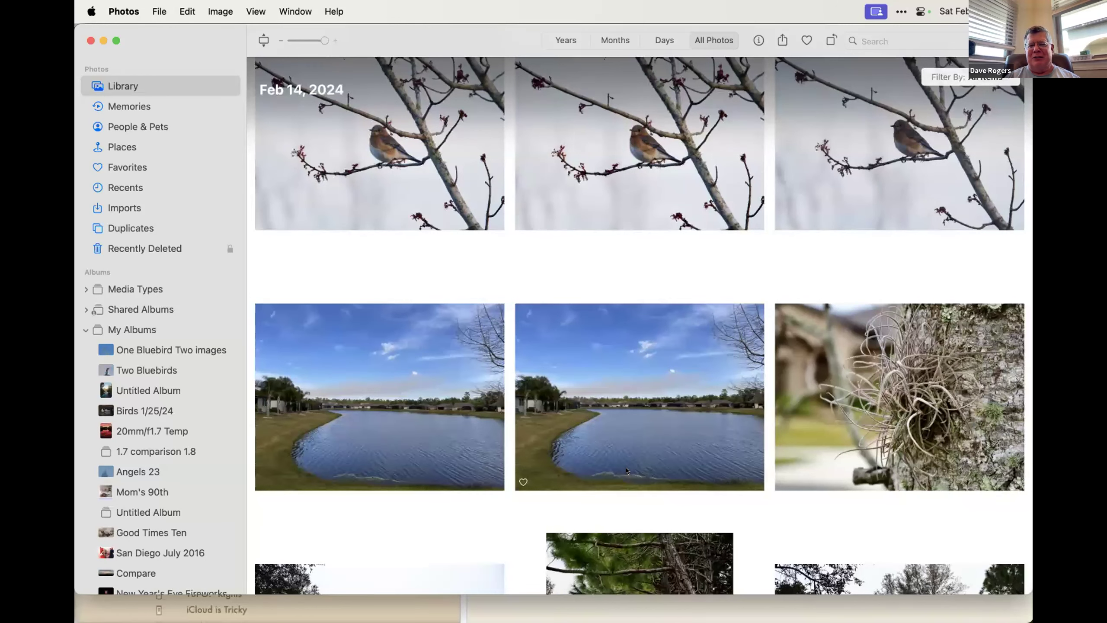
pyautogui.click(633, 411)
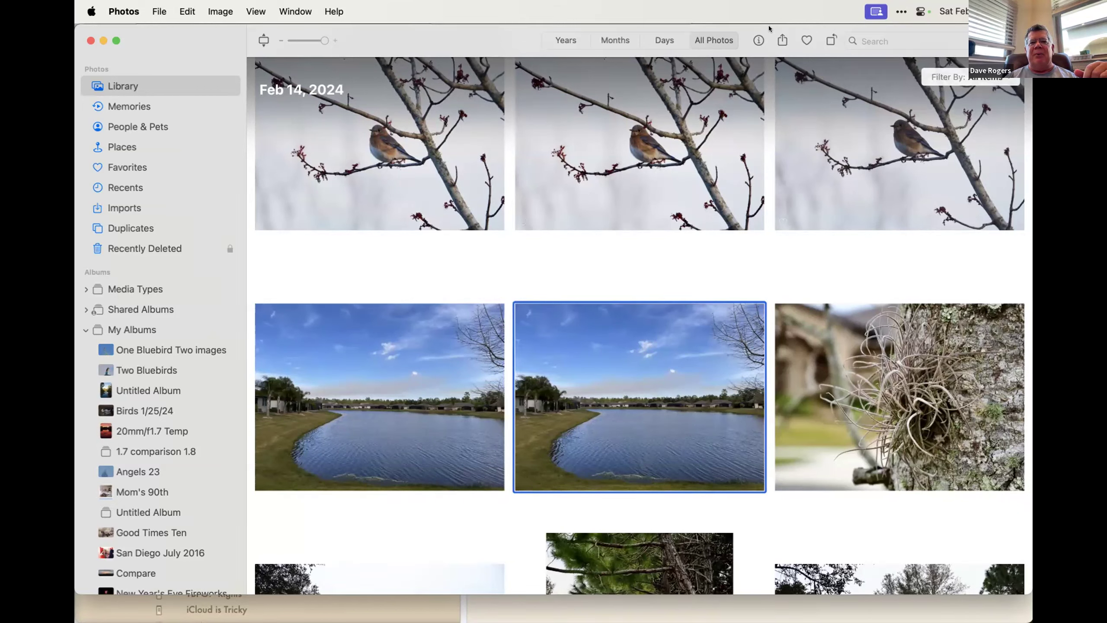
pyautogui.click(899, 11)
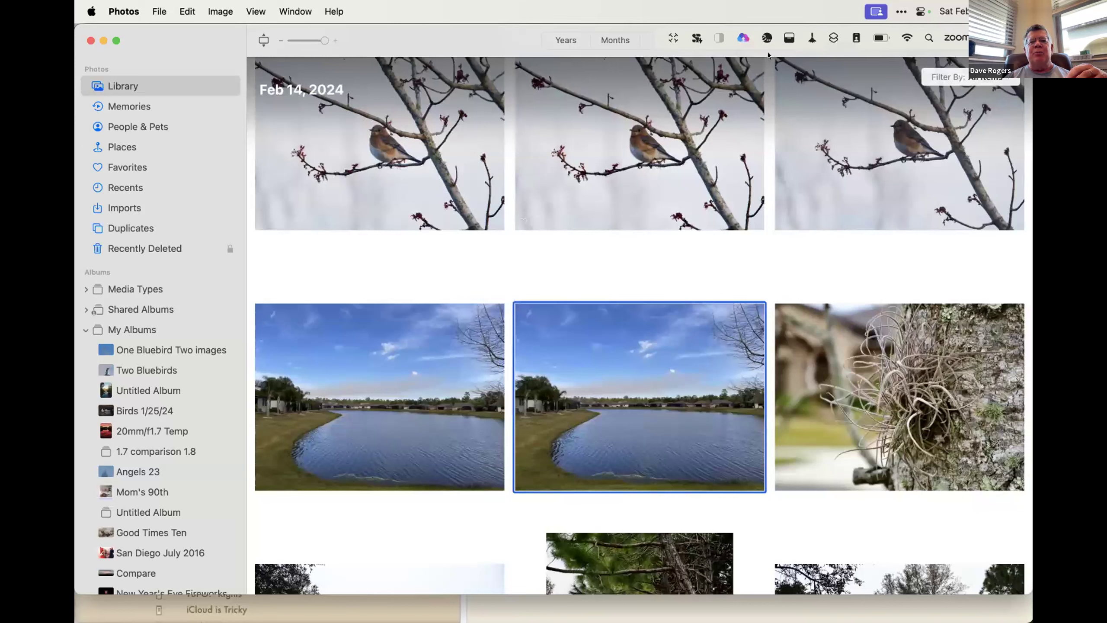
pyautogui.click(695, 36)
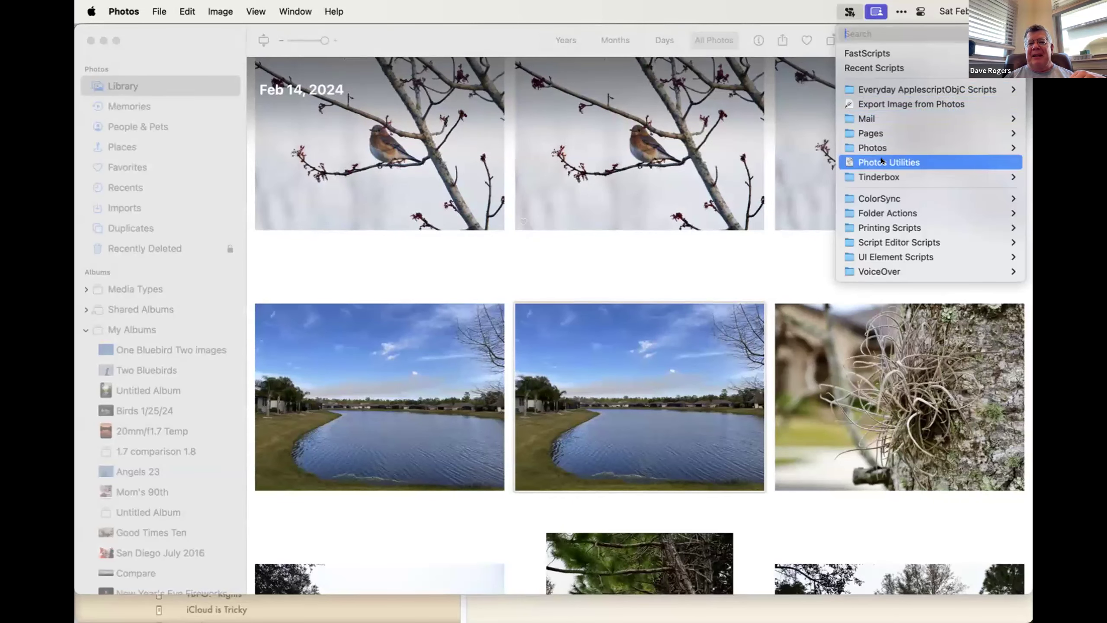
pyautogui.moveTo(880, 168)
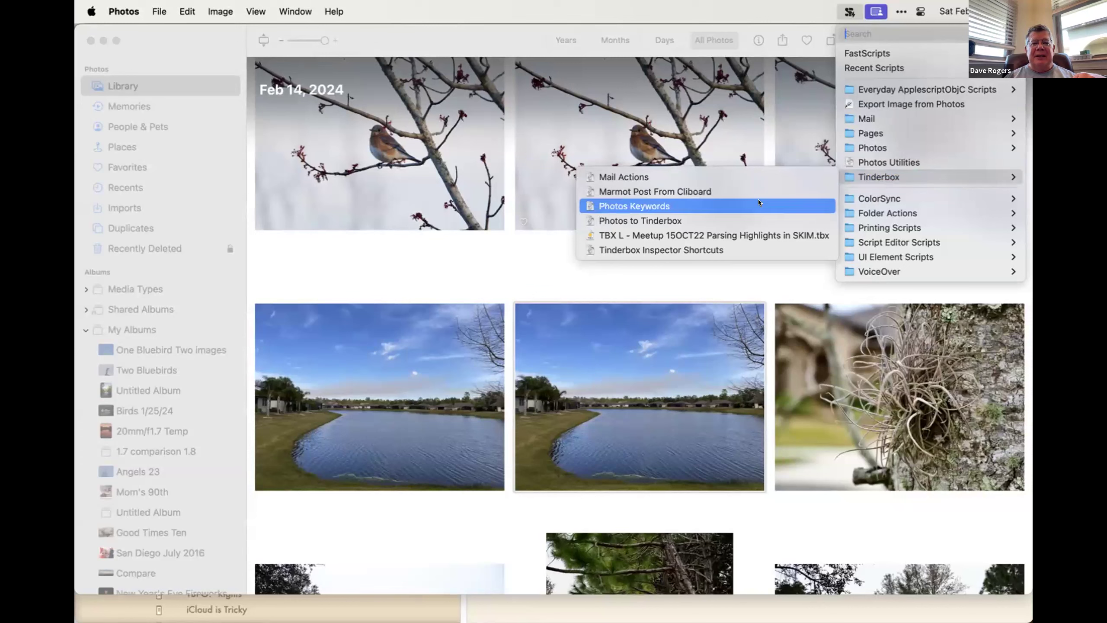
pyautogui.click(680, 219)
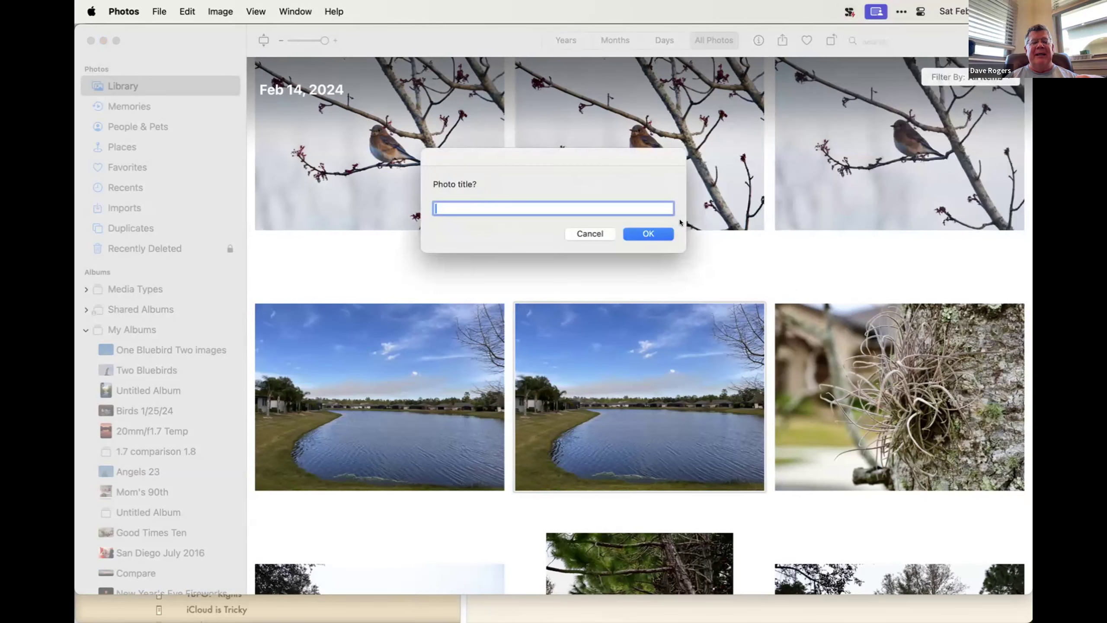
# - Title the photo "Test Photo", caption it "Picture of a retention pond" and dismiss the script's alert
pyautogui.write('Test Photo')
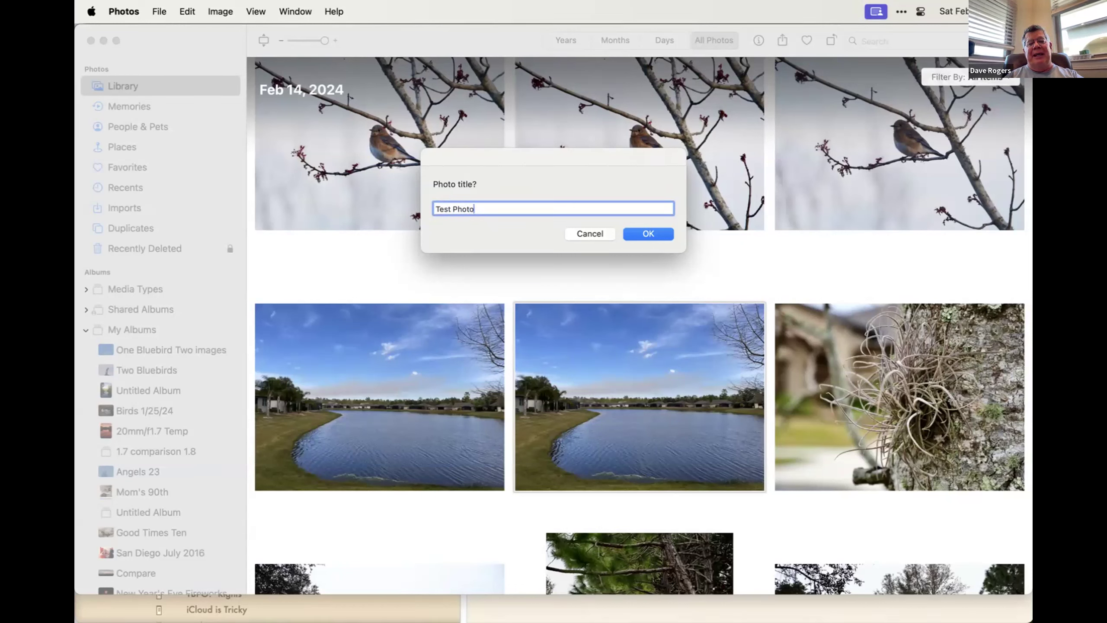
pyautogui.press('Return')
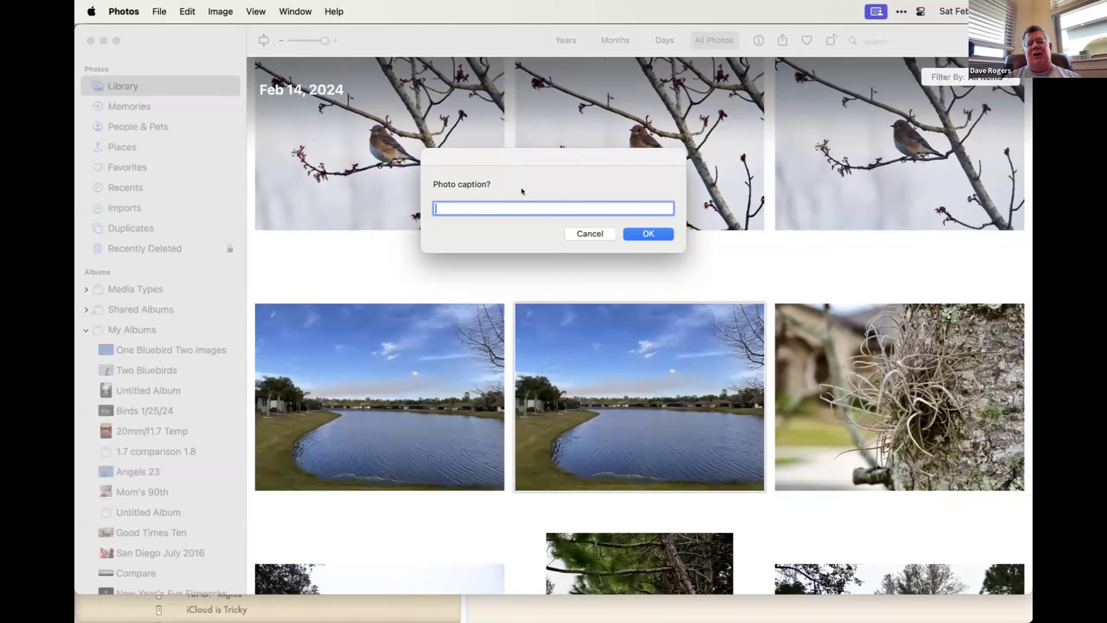
pyautogui.write('Pictur')
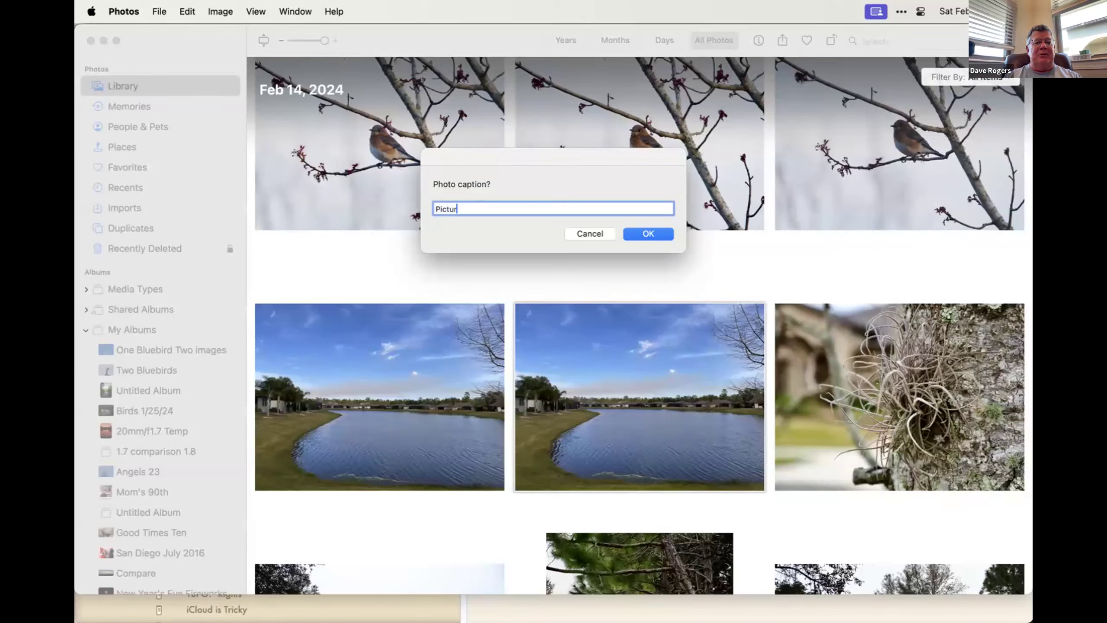
pyautogui.write('e of a reten')
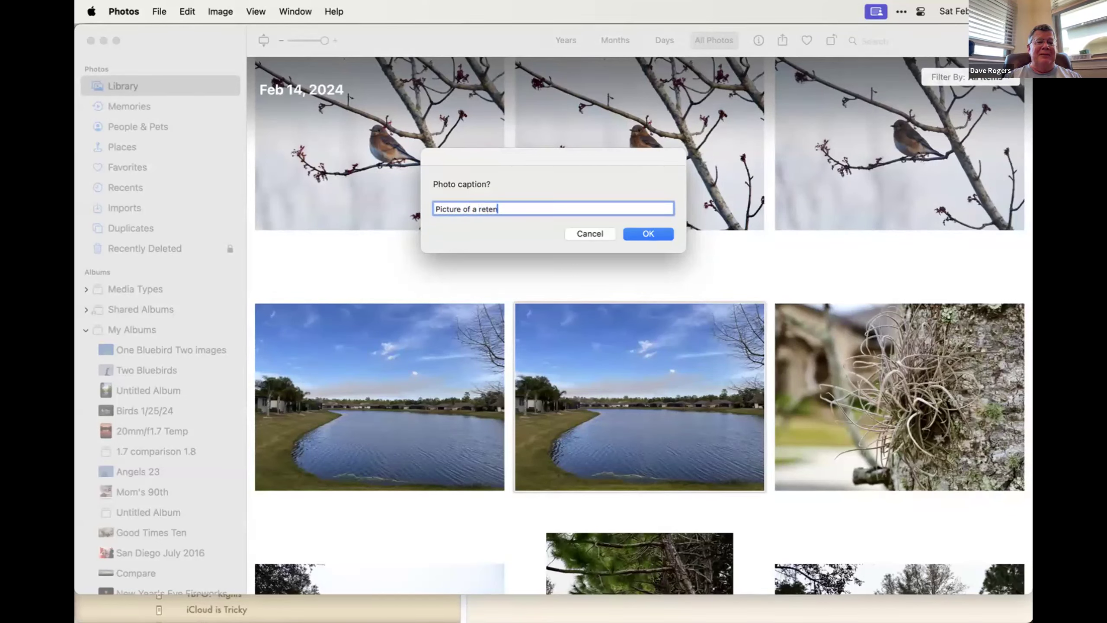
pyautogui.write('tion pond')
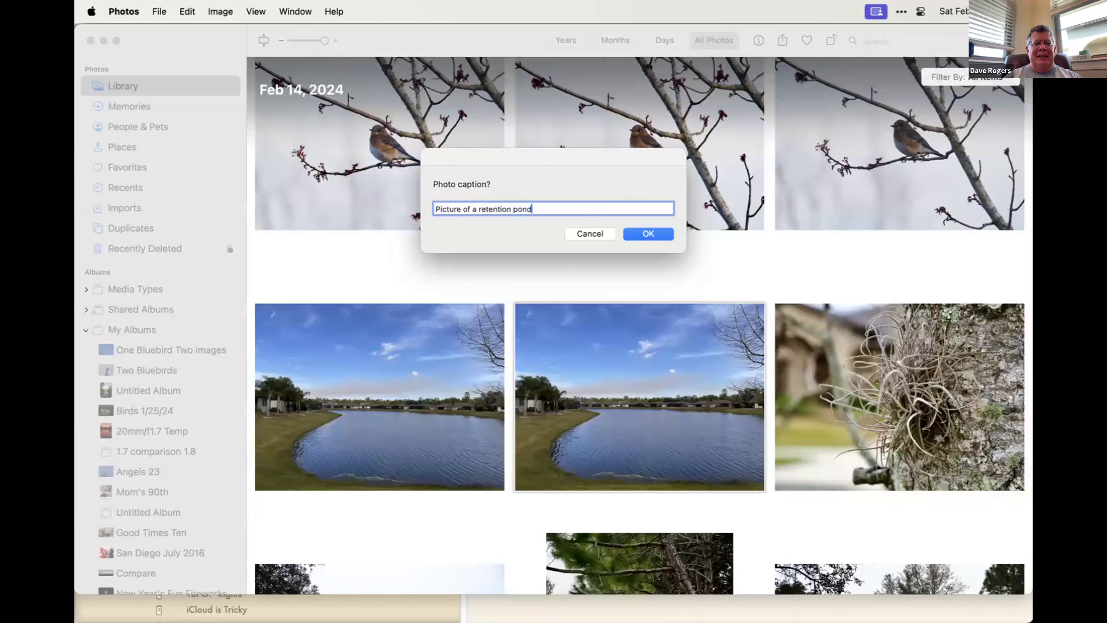
pyautogui.click(645, 230)
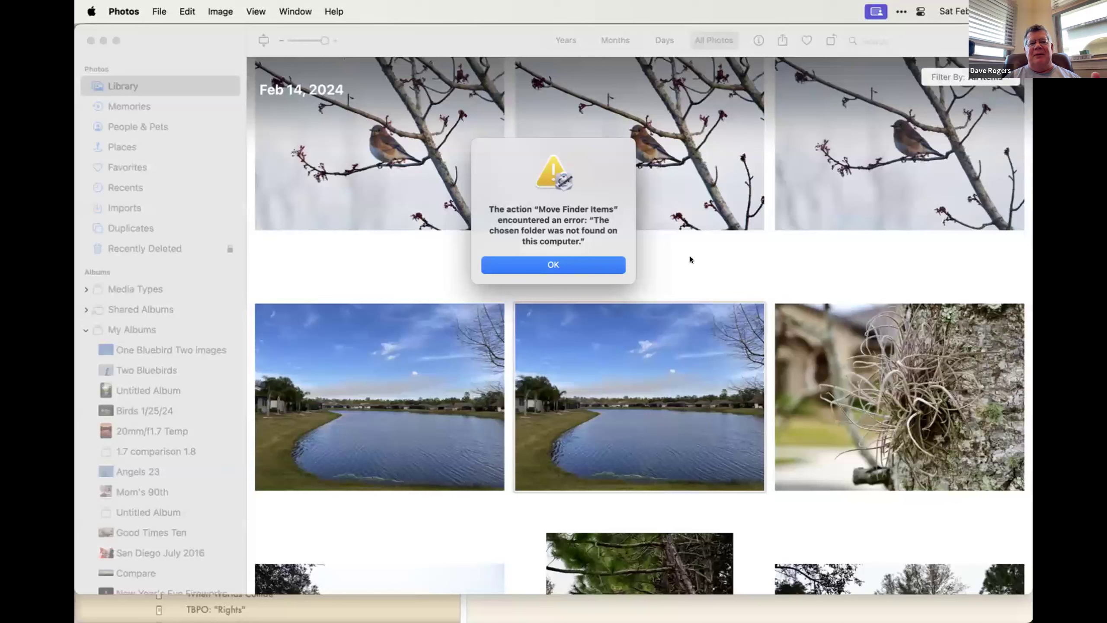
pyautogui.click(609, 265)
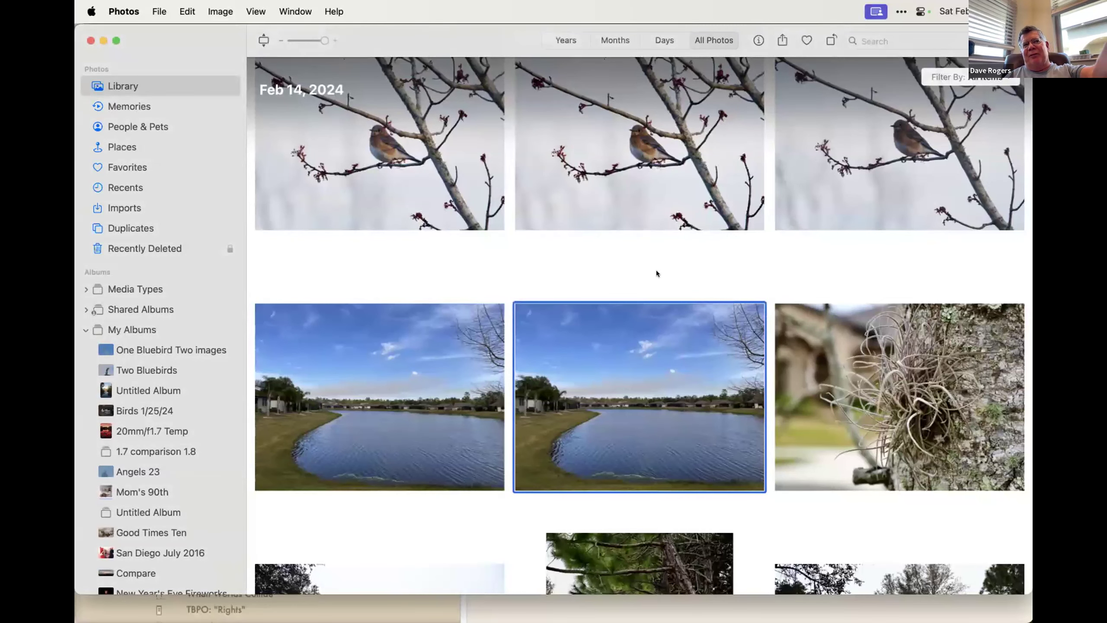
# - Return to Nice Marmot (Production).tbx in Tinderbox and view the Test Photo note's attributes and image code under February 2024
pyautogui.moveTo(402, 600)
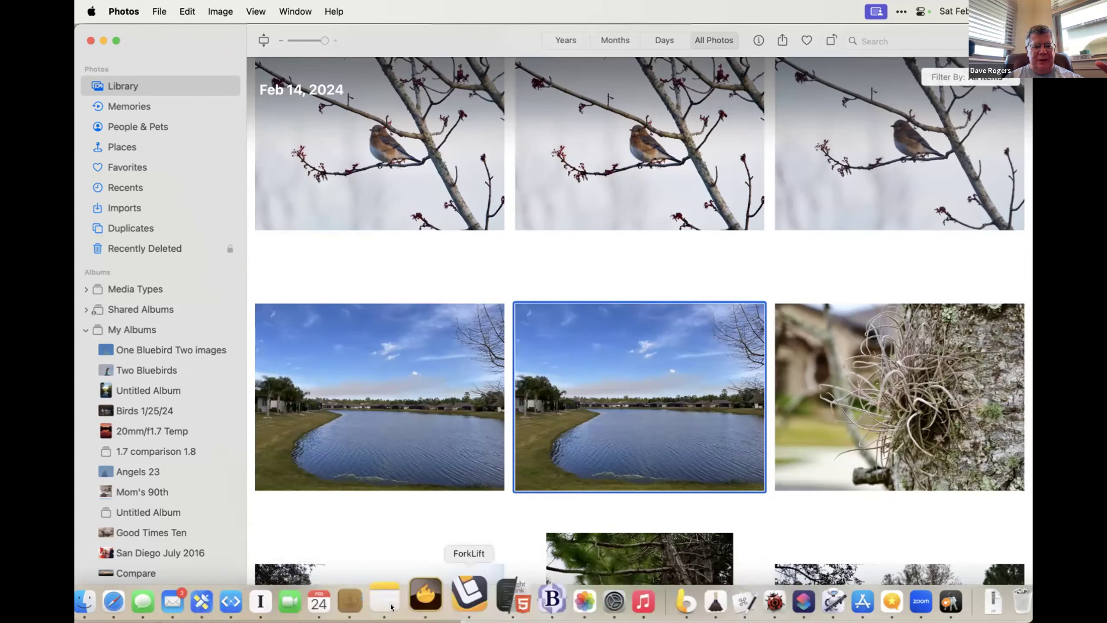
pyautogui.click(453, 600)
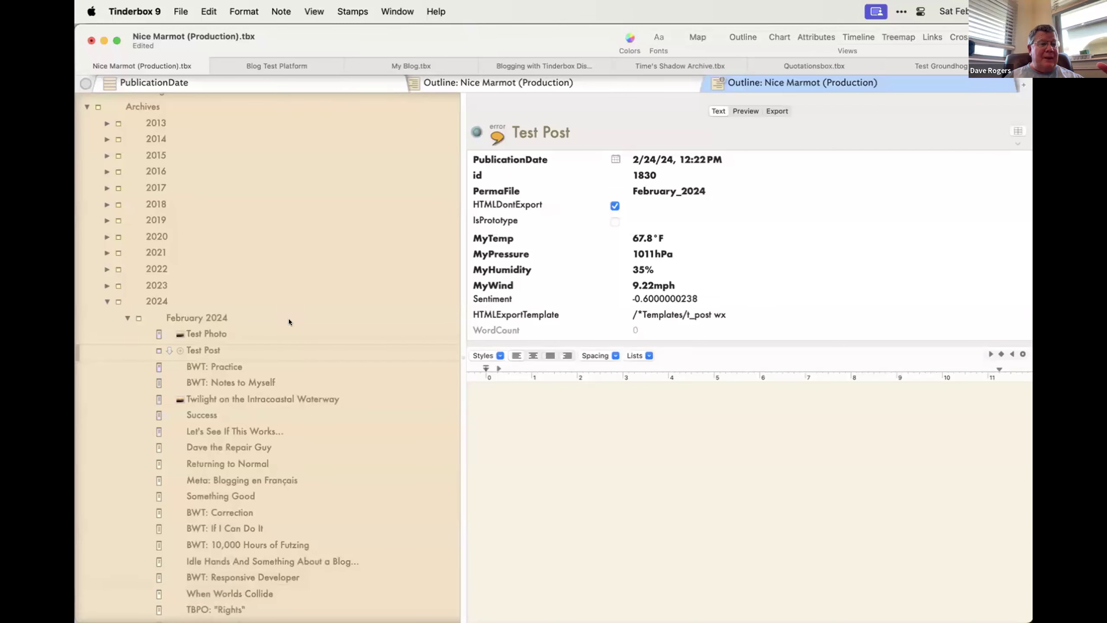
pyautogui.click(220, 331)
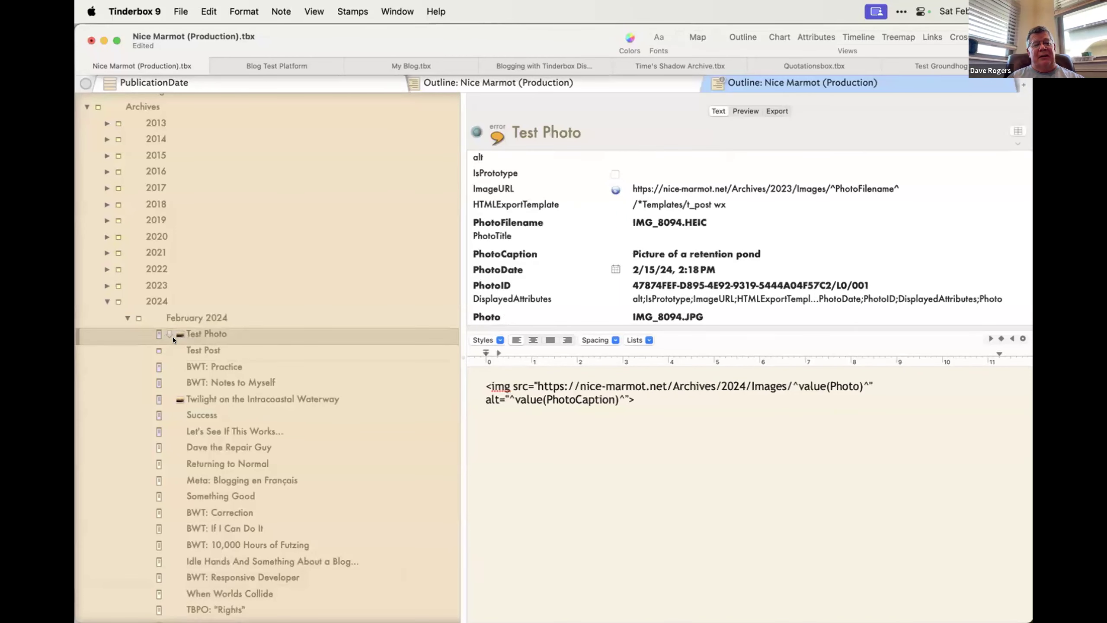
pyautogui.scroll(-5, 192, 443)
pyautogui.scroll(-5, 192, 443)
pyautogui.scroll(15, 192, 442)
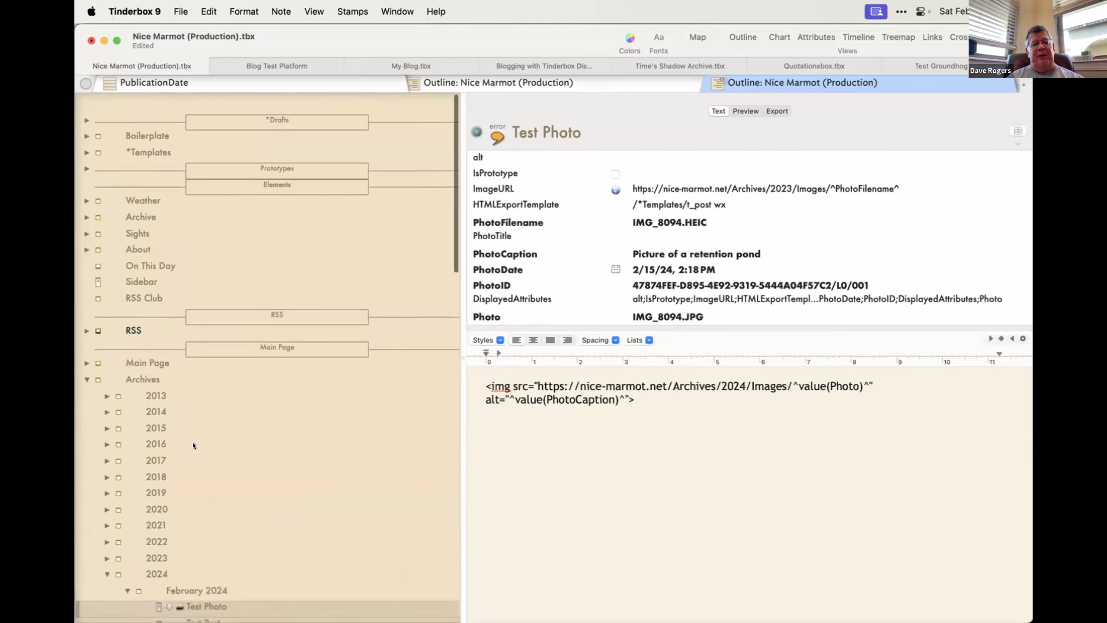
pyautogui.scroll(-1, 193, 445)
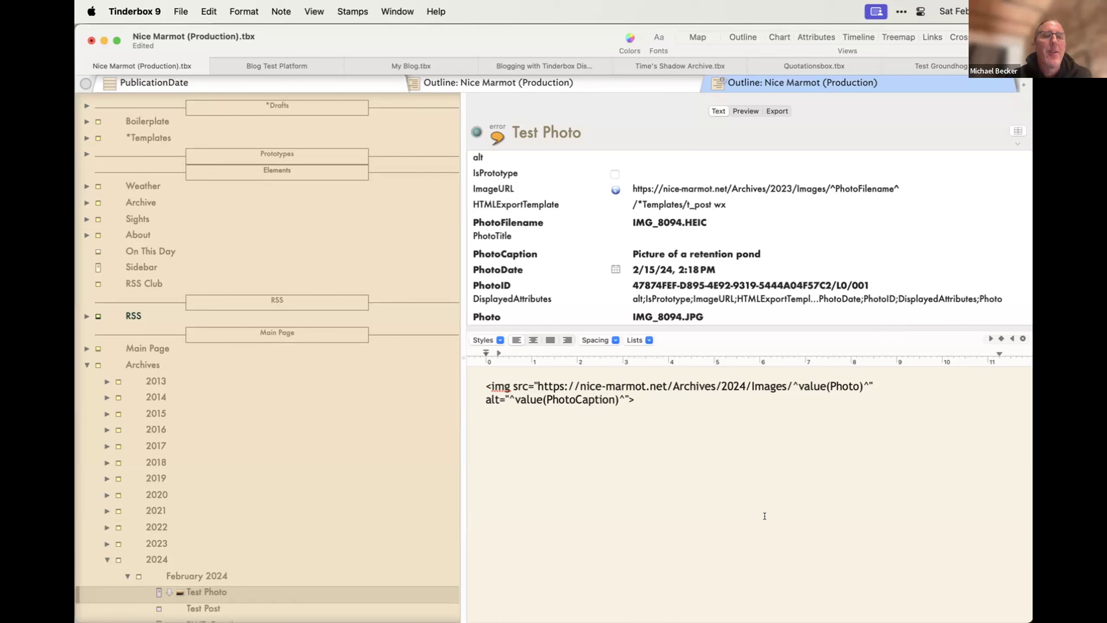
# - Switch to Automator, review the Run AppleScript action of the Export Photo workflow, and return to the Test Photo note in Tinderbox
pyautogui.moveTo(767, 617)
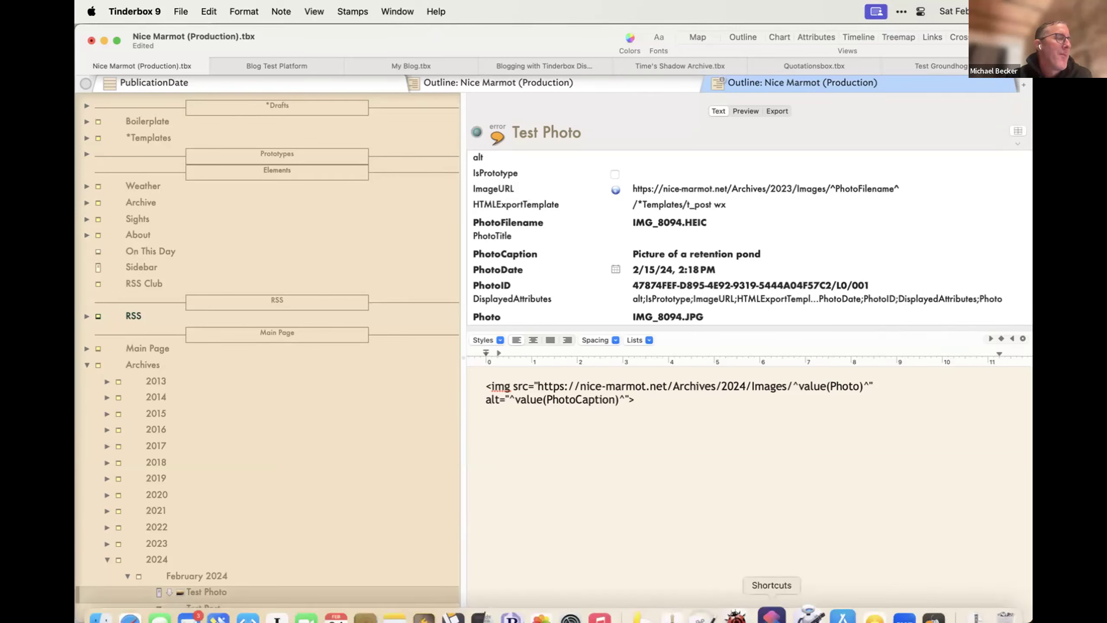
pyautogui.click(804, 600)
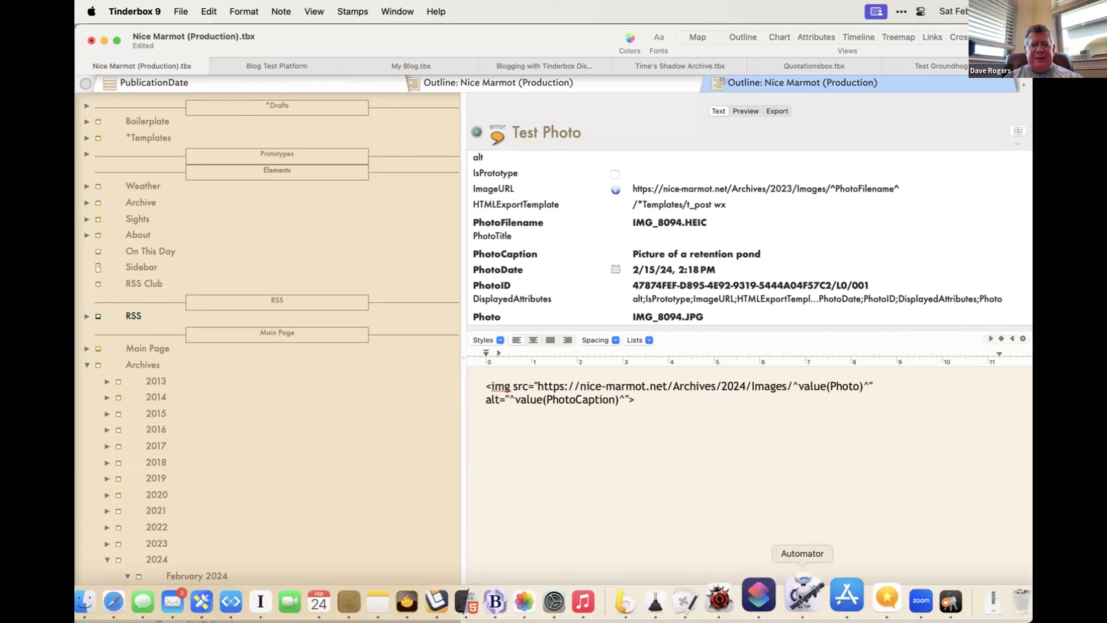
pyautogui.scroll(-5, 639, 243)
pyautogui.scroll(5, 639, 243)
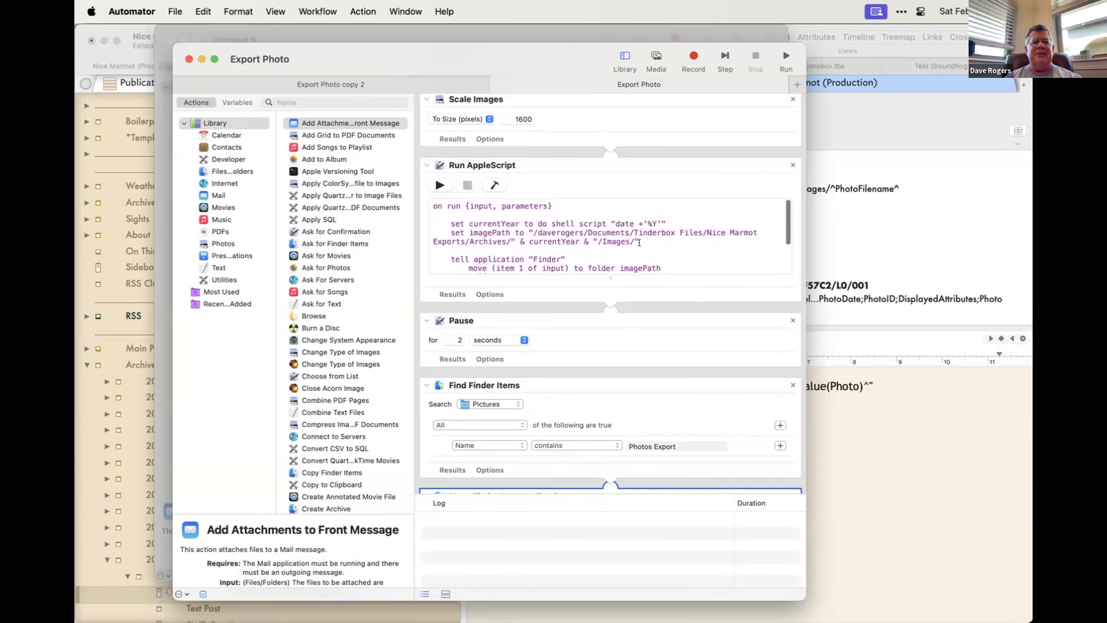
pyautogui.scroll(-3, 639, 242)
pyautogui.scroll(3, 627, 240)
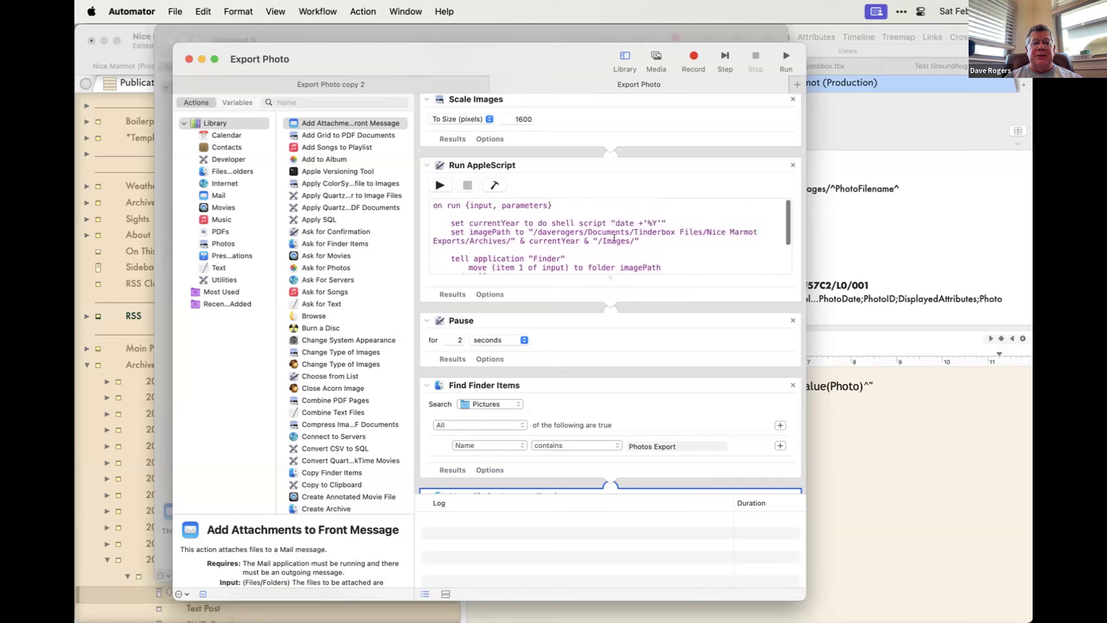
pyautogui.scroll(-3, 637, 228)
pyautogui.scroll(2, 634, 230)
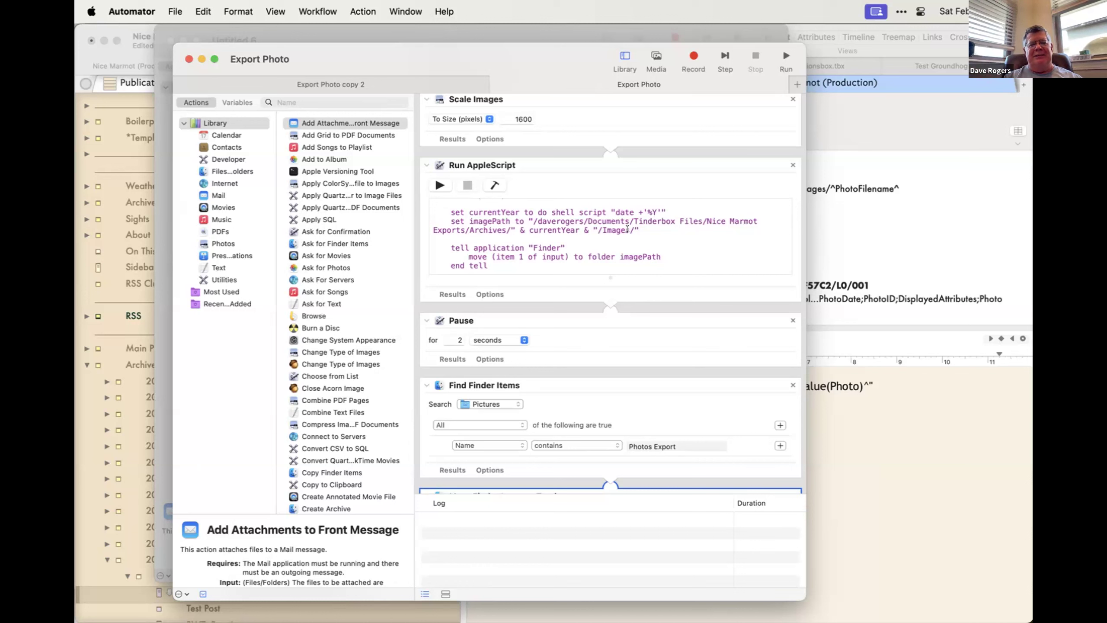
pyautogui.click(856, 540)
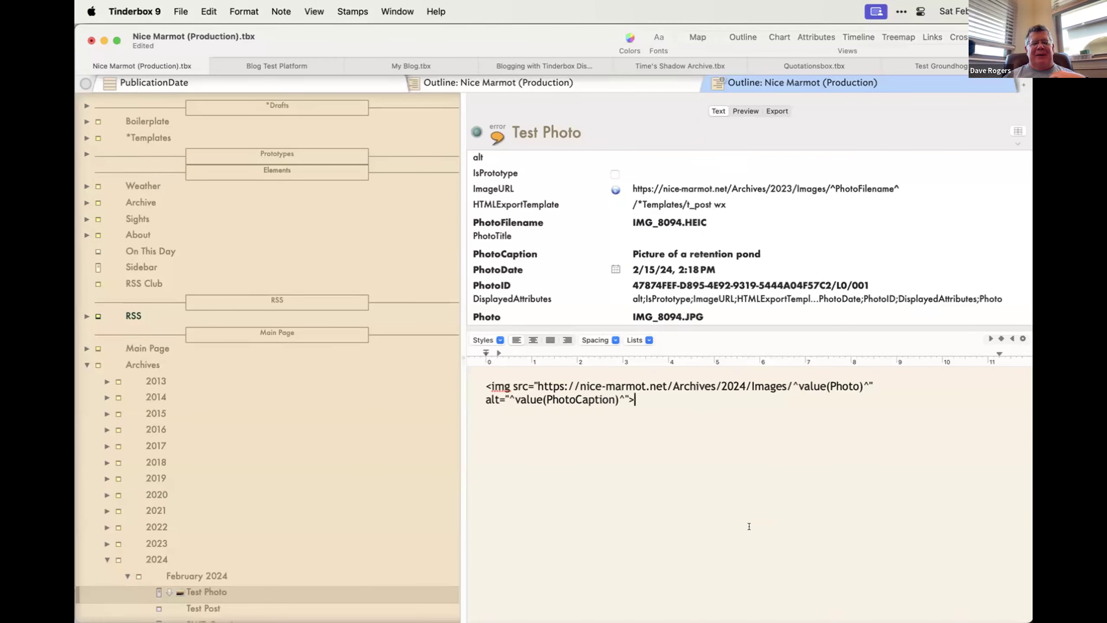